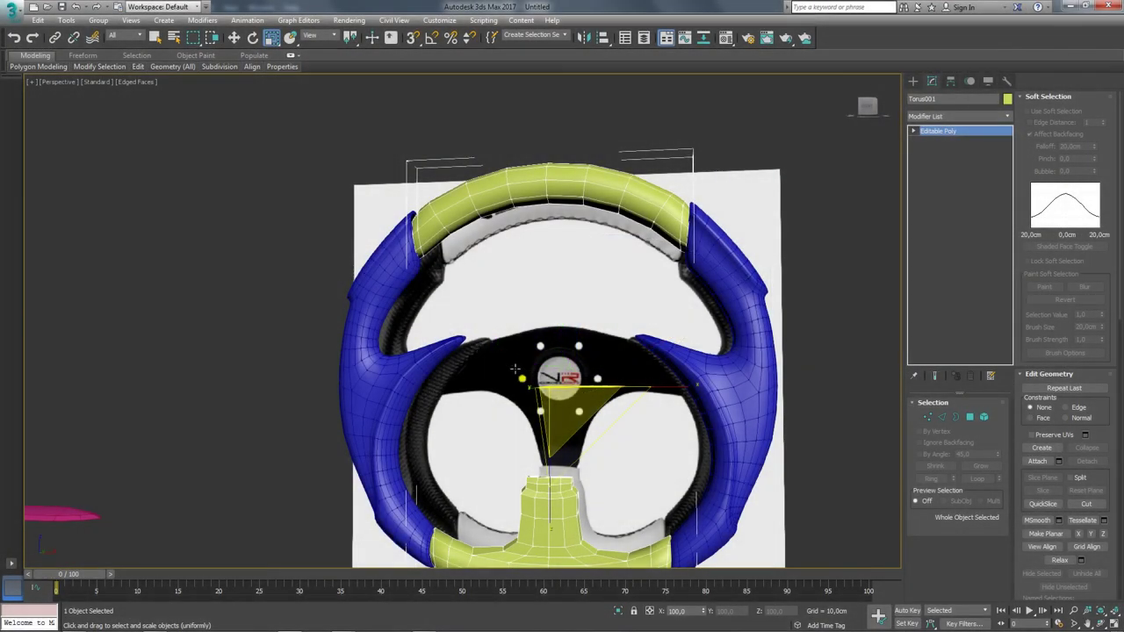
- Copy the right grip's TurboSmooth and paste it as an instance onto Torus001
scroll(569, 376, "up", 5)
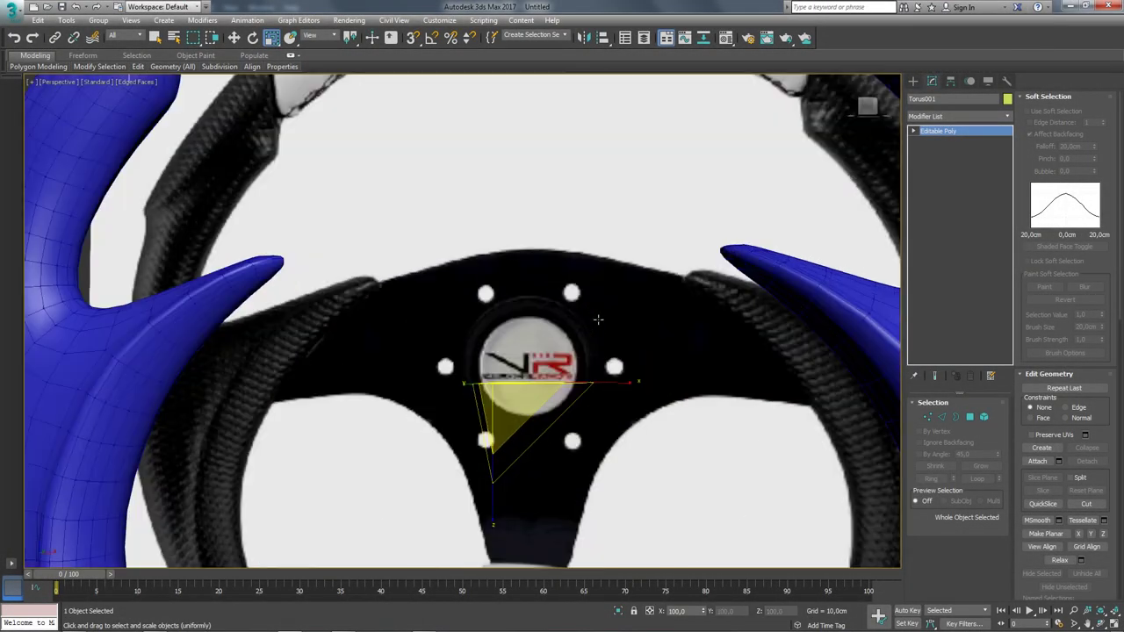
middle_click_drag(600, 336, 625, 377, "alt")
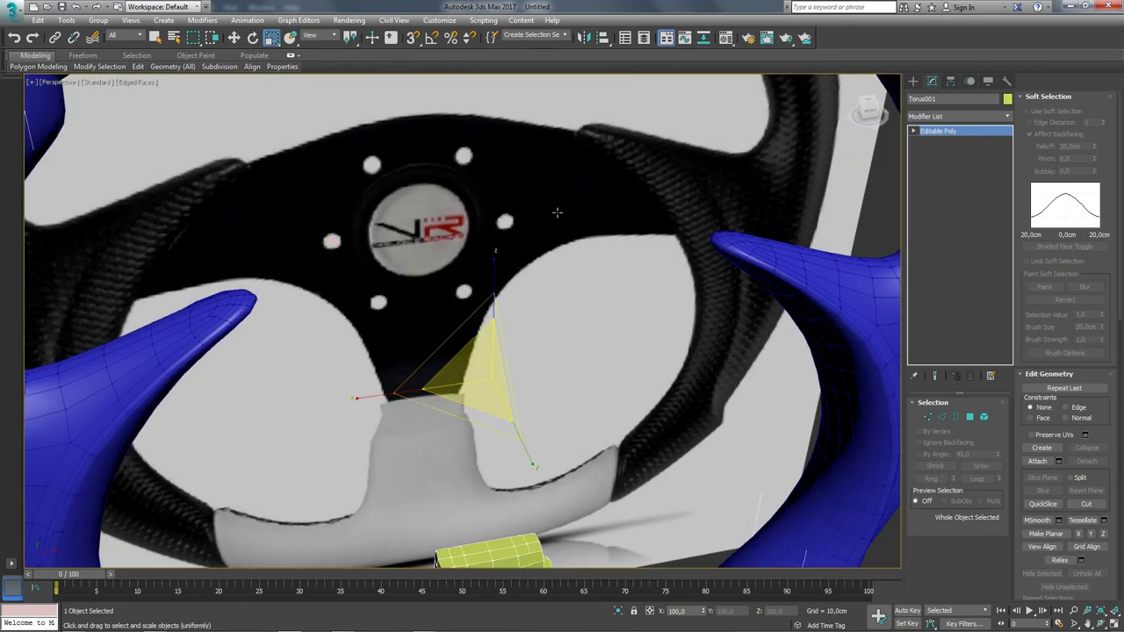
scroll(596, 283, "down", 6)
key("f")
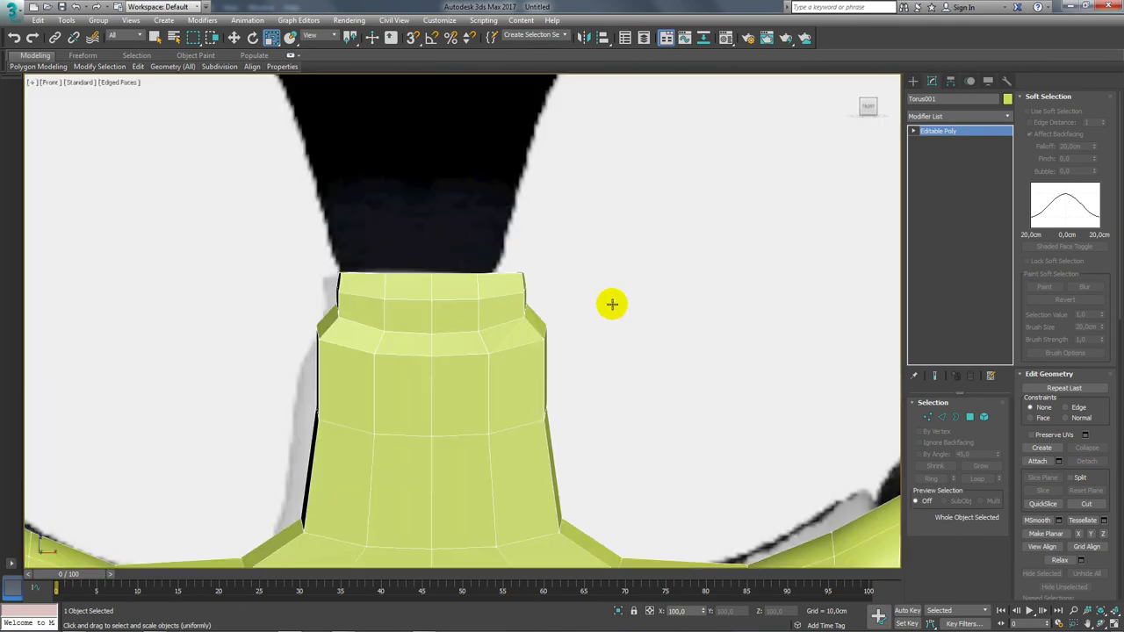
scroll(610, 304, "down", 4)
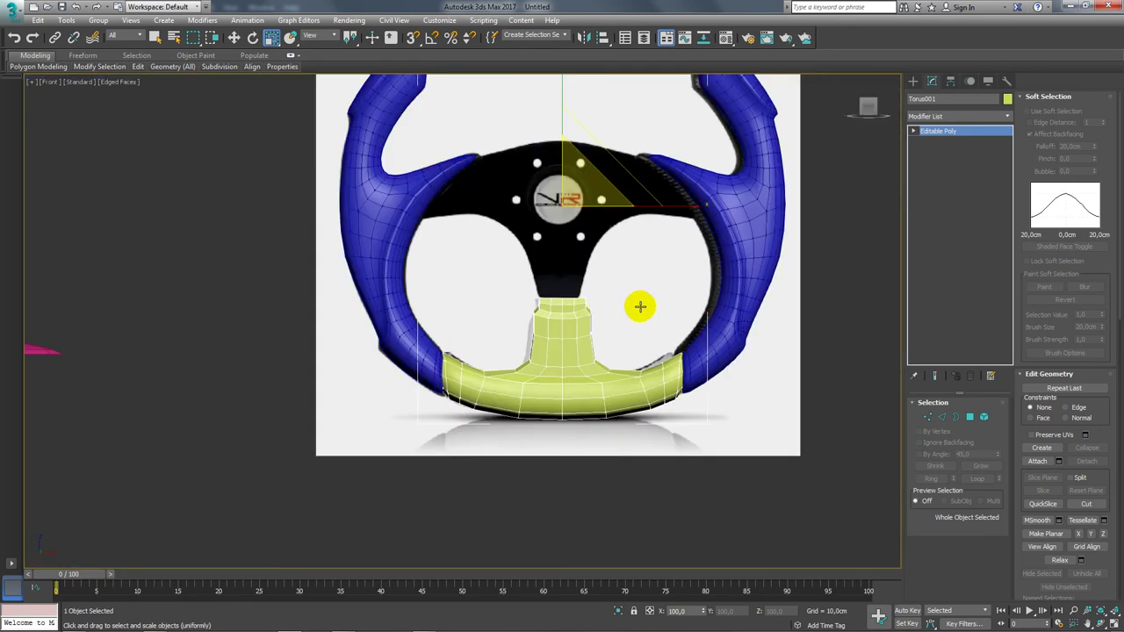
left_click(740, 195)
right_click(950, 131)
left_click(897, 211)
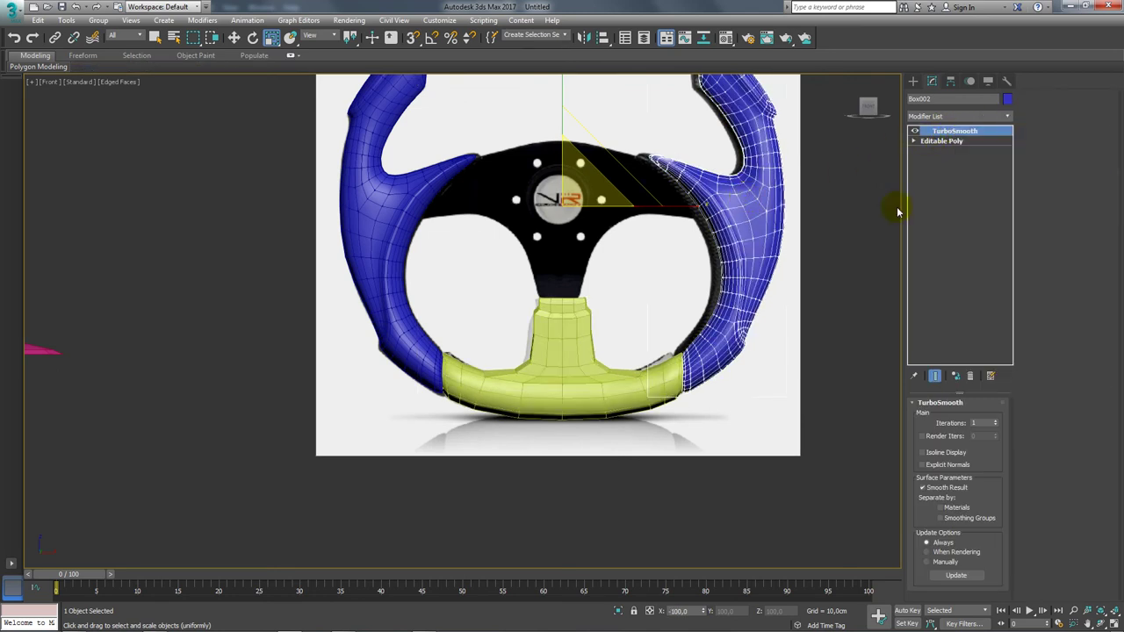
left_click(547, 351)
right_click(933, 137)
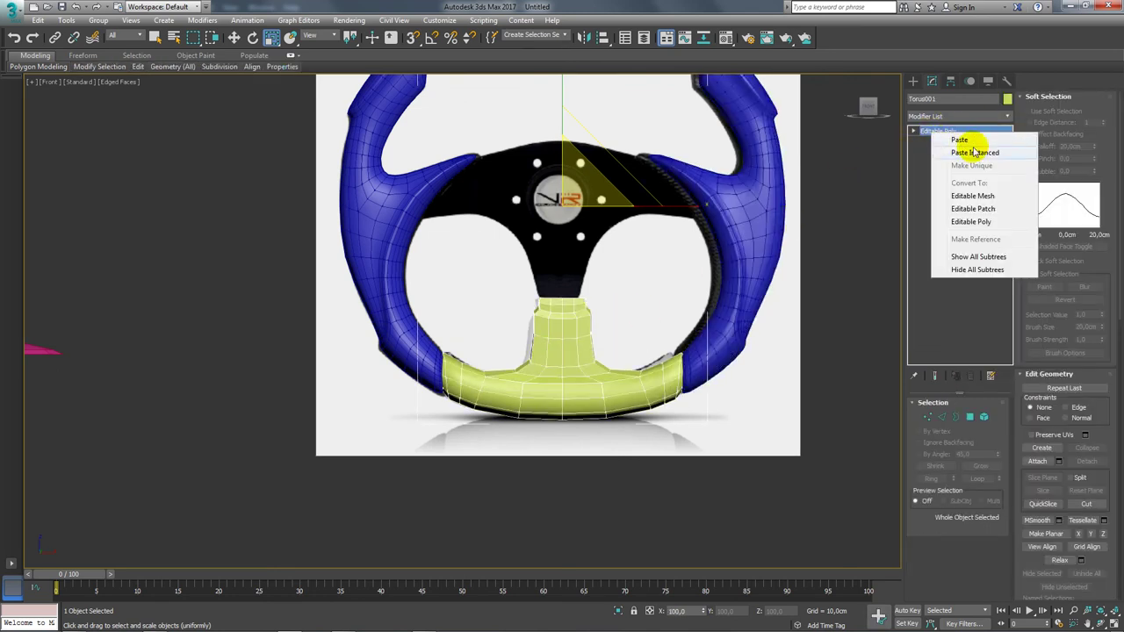
left_click(952, 146)
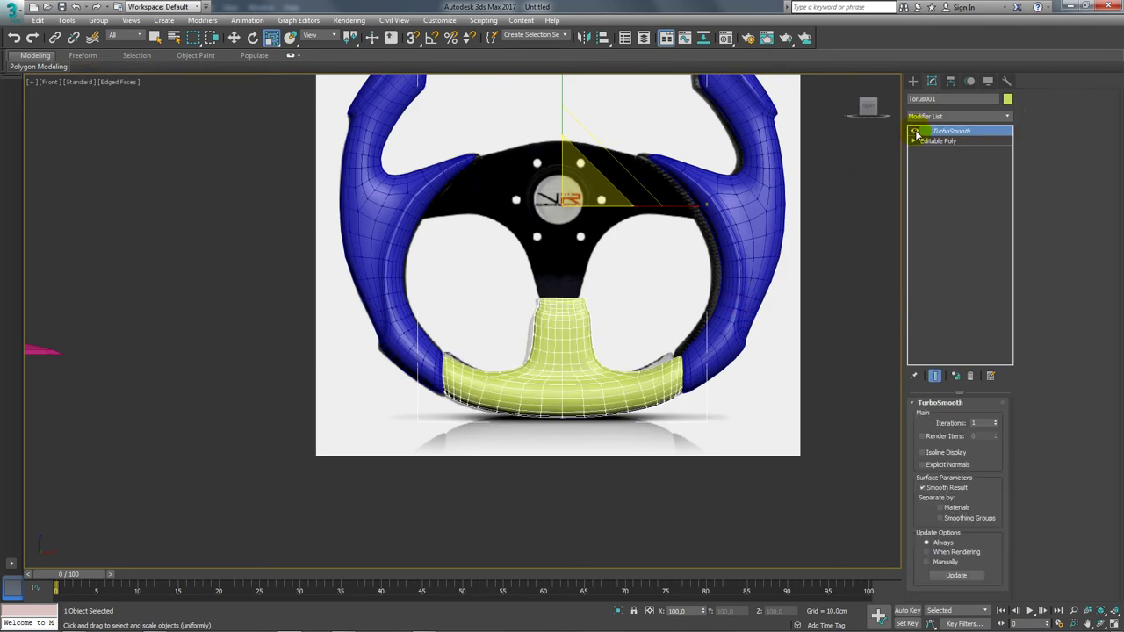
- Inspect the smoothed wheel from an angled view, then return to the front view
mouse_move(654, 285)
middle_mouse_down("alt")
mouse_move(685, 291)
mouse_move(711, 270)
mouse_move(709, 364)
mouse_move(740, 330)
mouse_move(793, 321)
mouse_move(641, 322)
mouse_move(747, 323)
middle_mouse_up("alt")
scroll(720, 352, "up", 2)
scroll(740, 330, "up", 2)
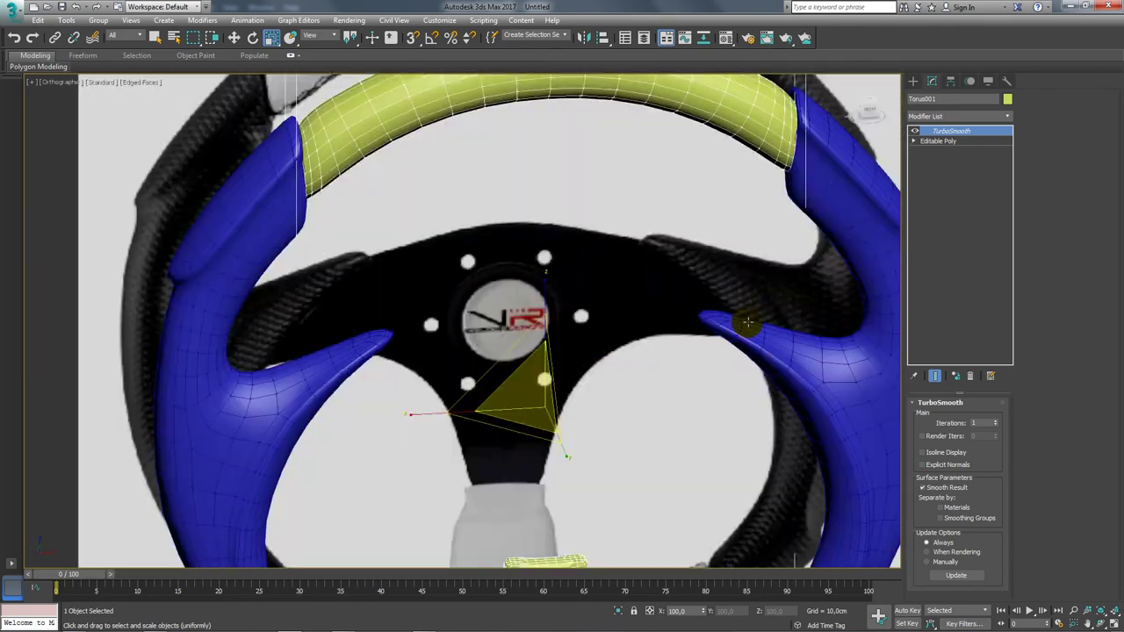
key("f")
scroll(747, 323, "down", 3)
mouse_move(647, 359)
middle_mouse_down()
mouse_move(609, 311)
mouse_move(667, 374)
middle_mouse_up()
scroll(610, 311, "up", 6)
scroll(597, 301, "down", 3)
scroll(591, 305, "down", 2)
scroll(667, 374, "down", 1)
left_click(913, 81)
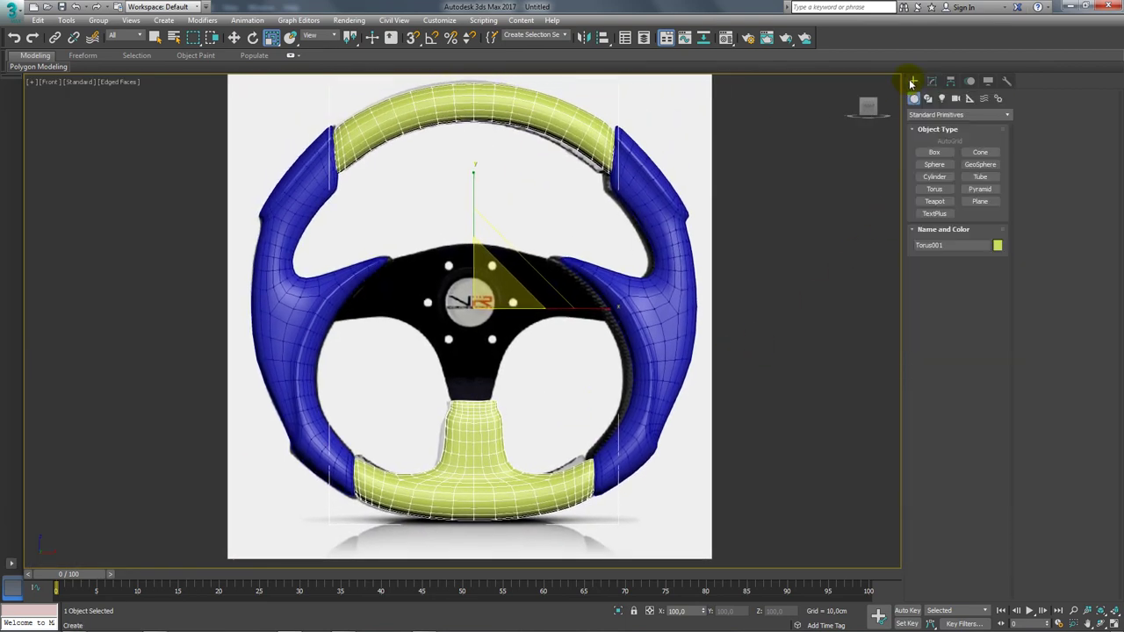
- Draw a cylinder centred on the hub, radius 7.622cm and height 2.273cm
left_click(933, 177)
scroll(512, 318, "up", 2)
scroll(486, 307, "up", 2)
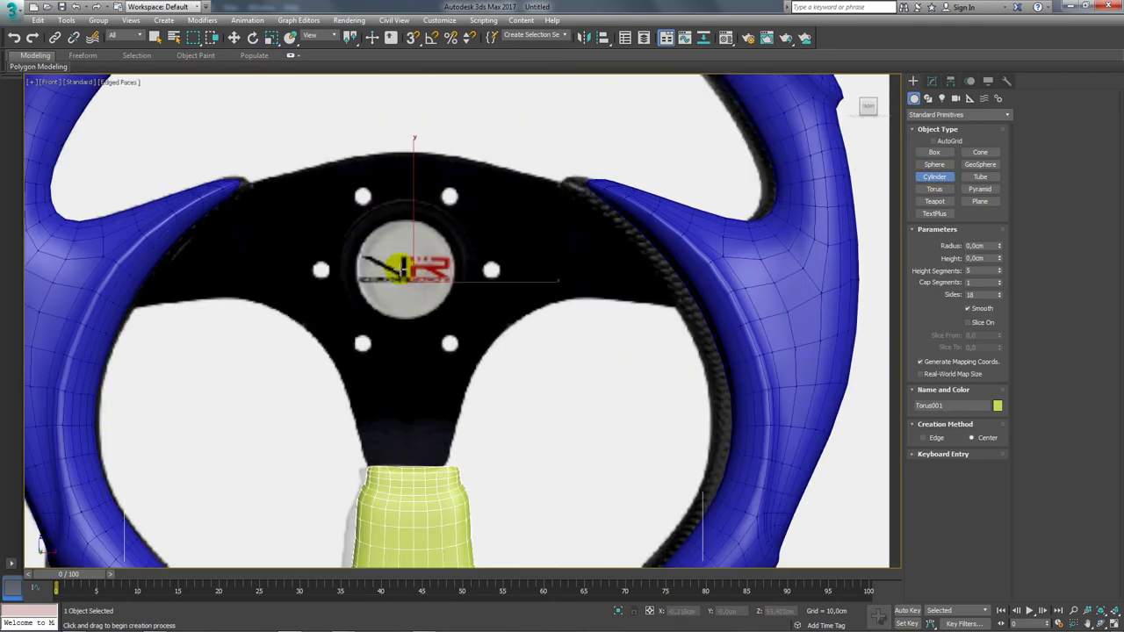
left_click_drag(407, 267, 449, 320)
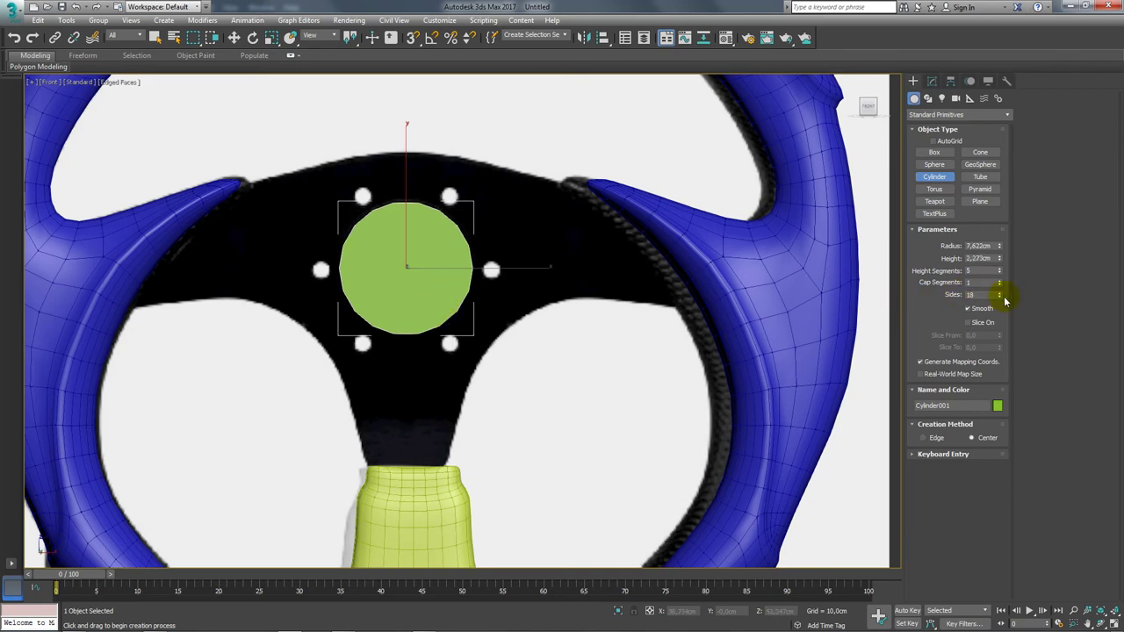
mouse_move(647, 311)
middle_mouse_down("alt")
mouse_move(627, 318)
mouse_move(733, 313)
middle_mouse_up("alt")
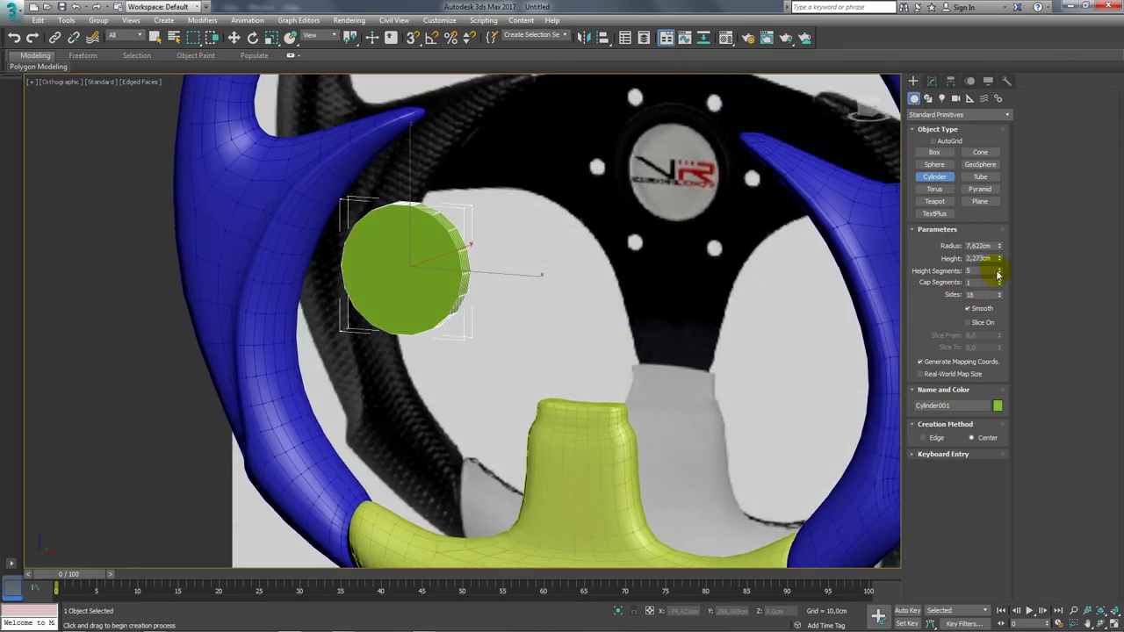
- Give the cylinder 1 height segment and 16 sides
right_click(997, 275)
middle_click_drag(790, 290, 692, 293, "alt")
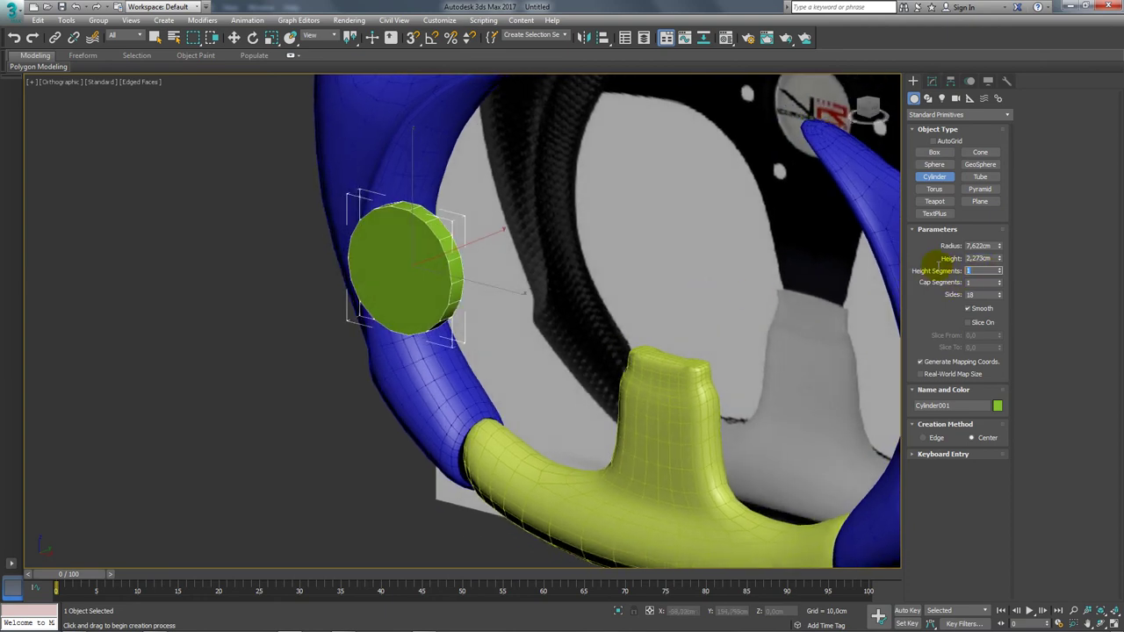
middle_click_drag(494, 278, 513, 284)
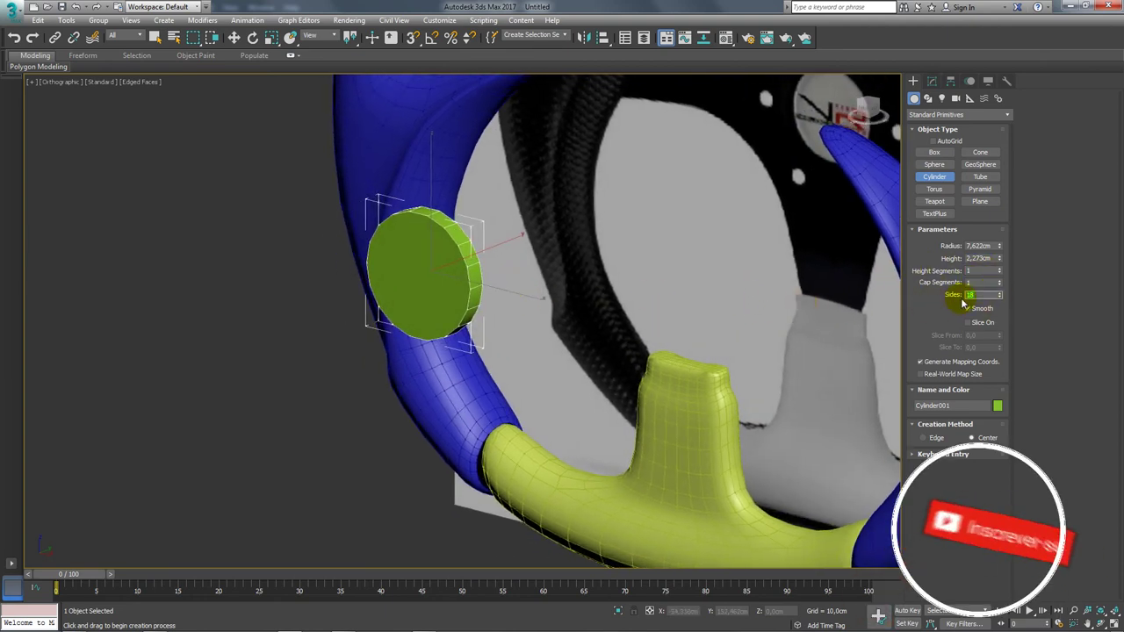
type("16")
key("Return")
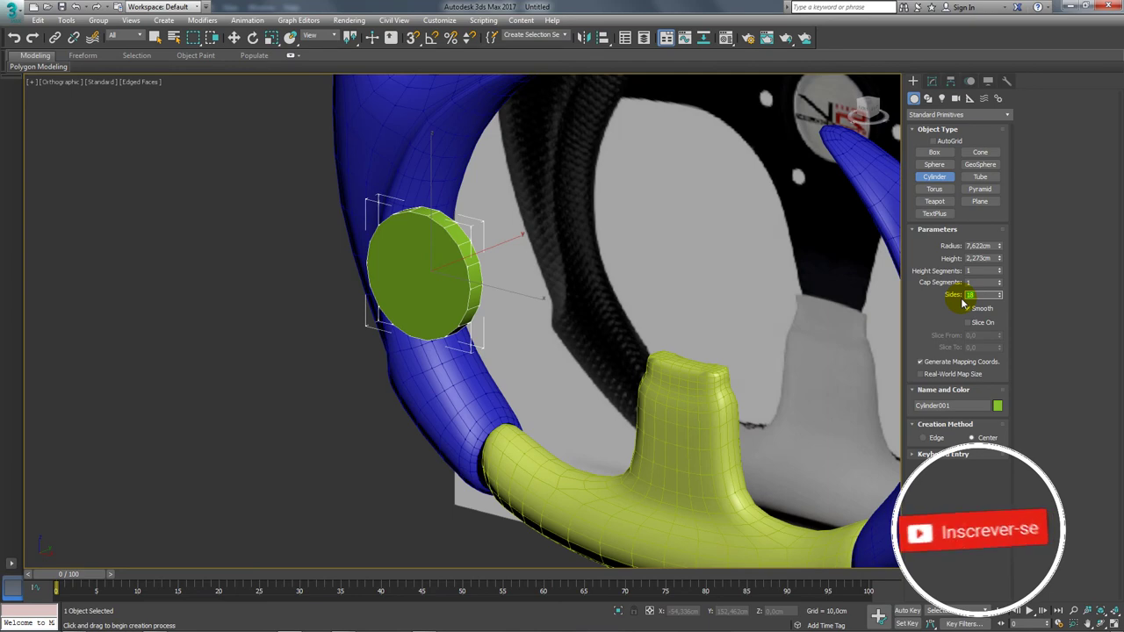
middle_click_drag(559, 216, 605, 211, "alt")
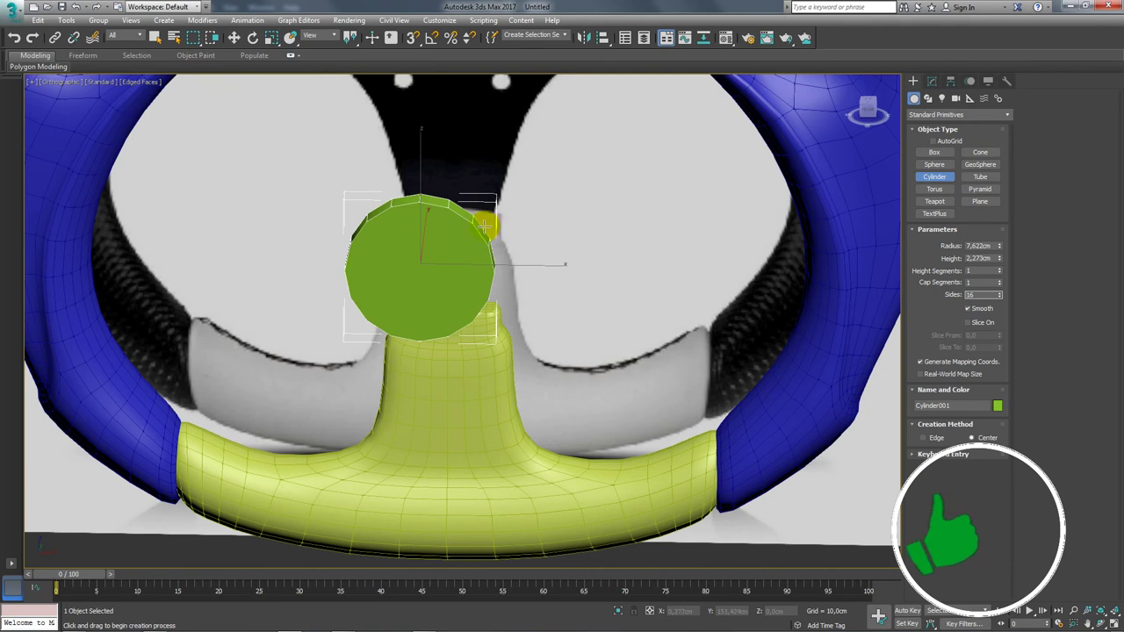
middle_click_drag(483, 228, 473, 237)
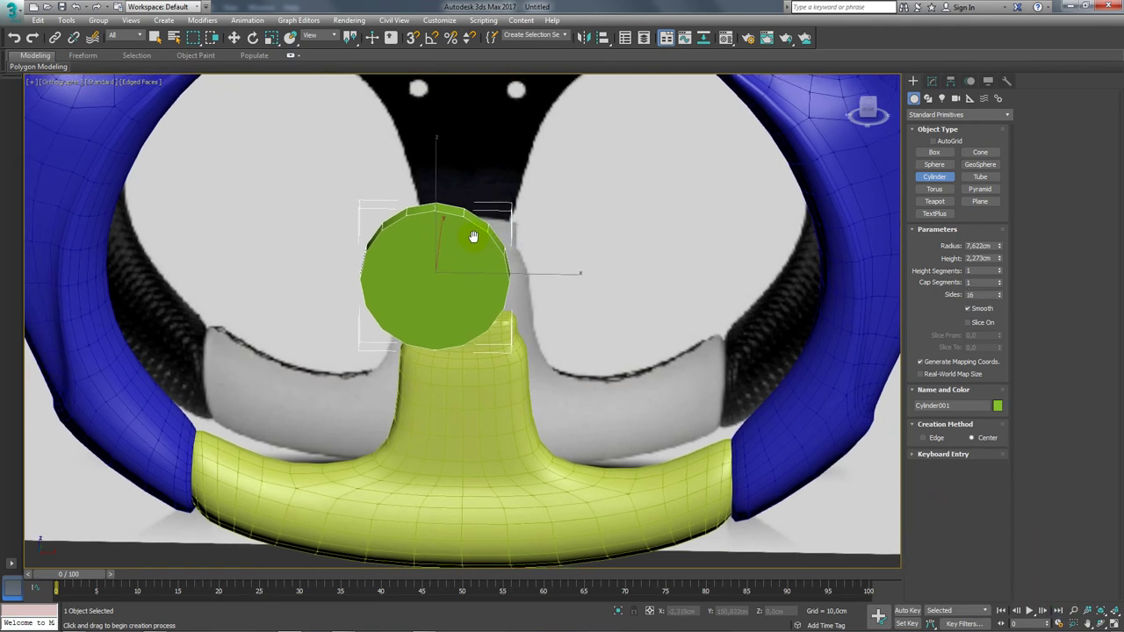
key("f")
scroll(494, 256, "down", 3)
- Change Cylinder001's Sides to 6, then raise it to 18
scroll(495, 256, "down", 2)
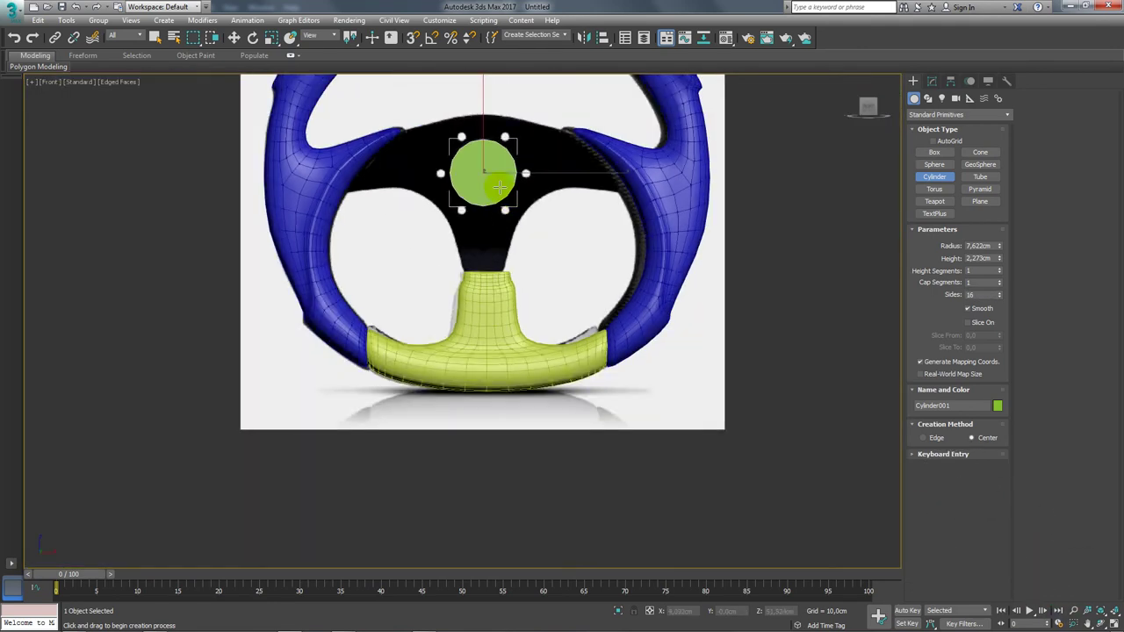
scroll(517, 276, "up", 3)
scroll(527, 259, "up", 3)
scroll(553, 254, "up", 2)
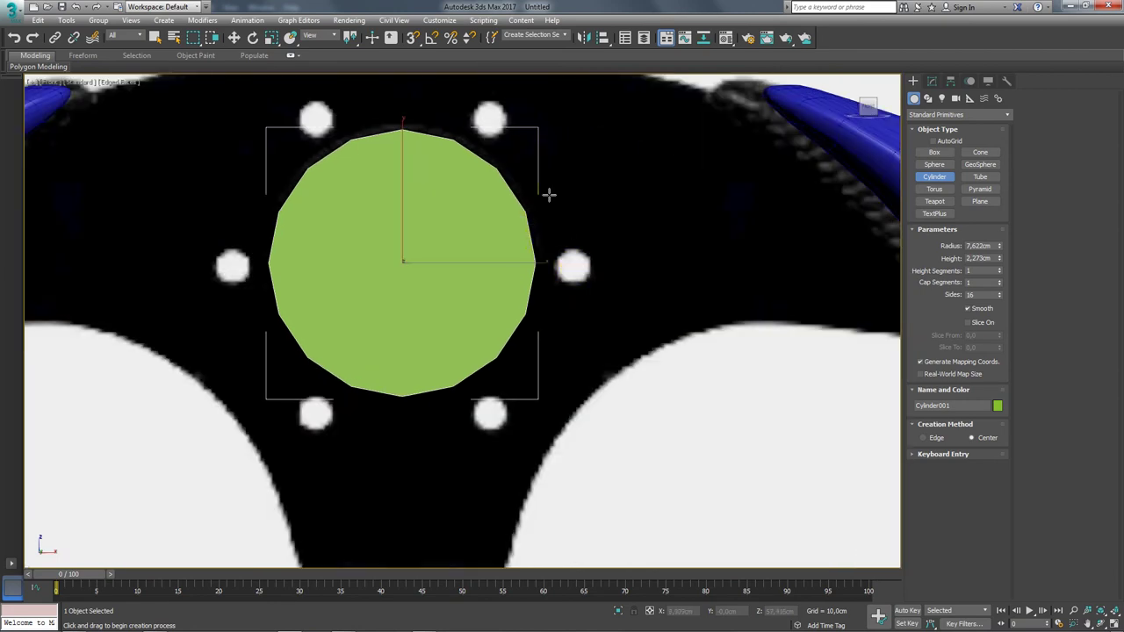
scroll(507, 164, "down", 5)
middle_click_drag(507, 164, 645, 316, "alt")
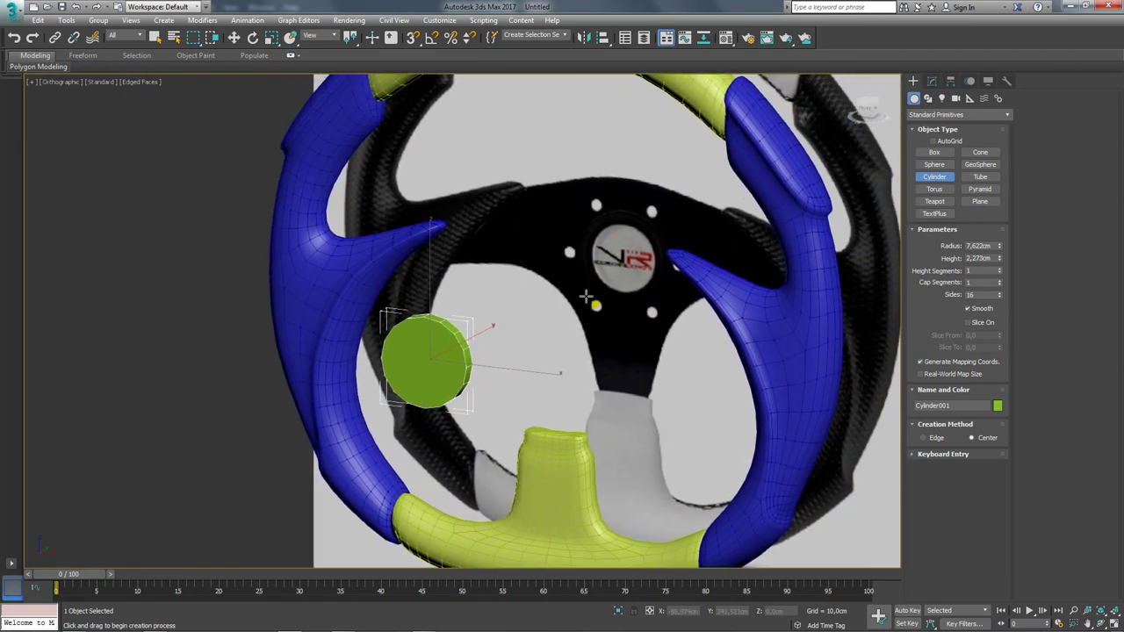
key("f")
key("z")
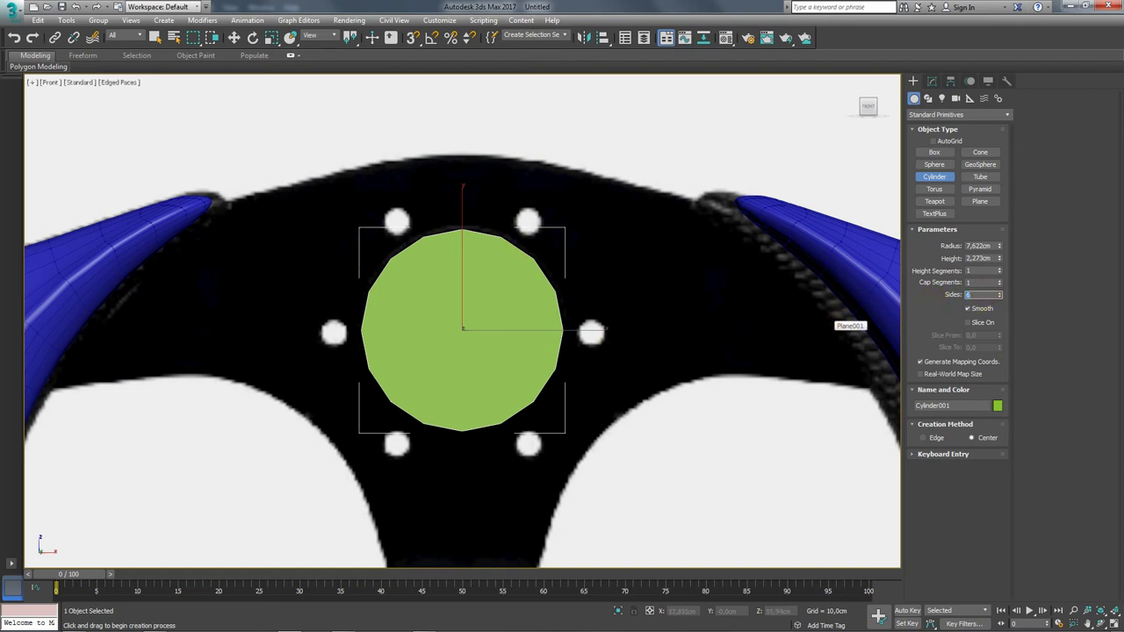
key("Return")
middle_click_drag(476, 330, 493, 337)
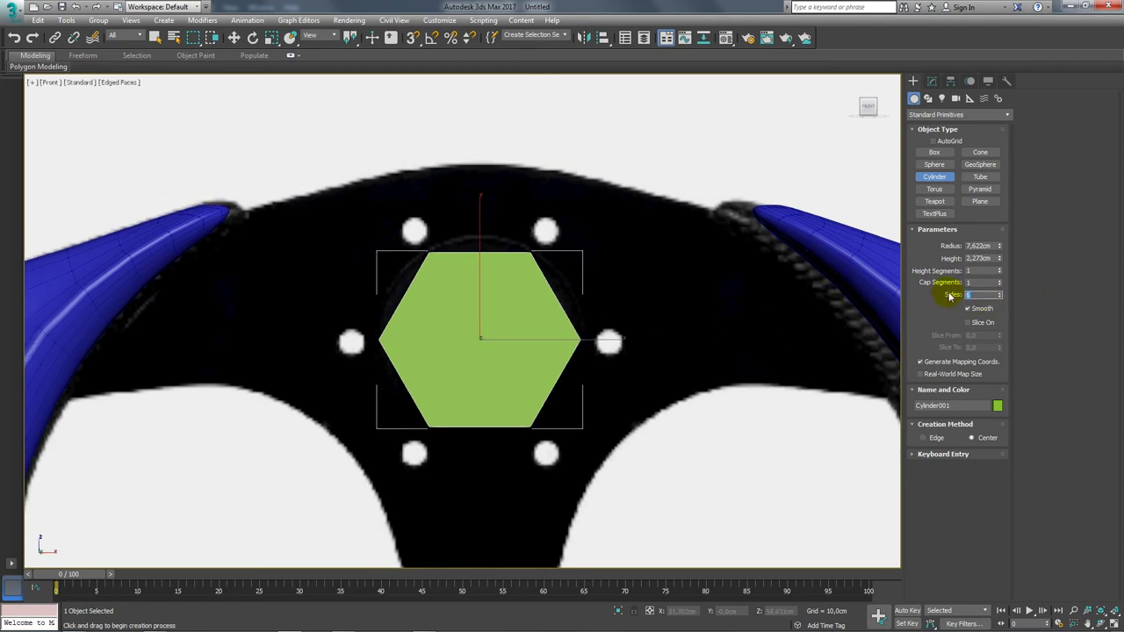
type("18")
key("Return")
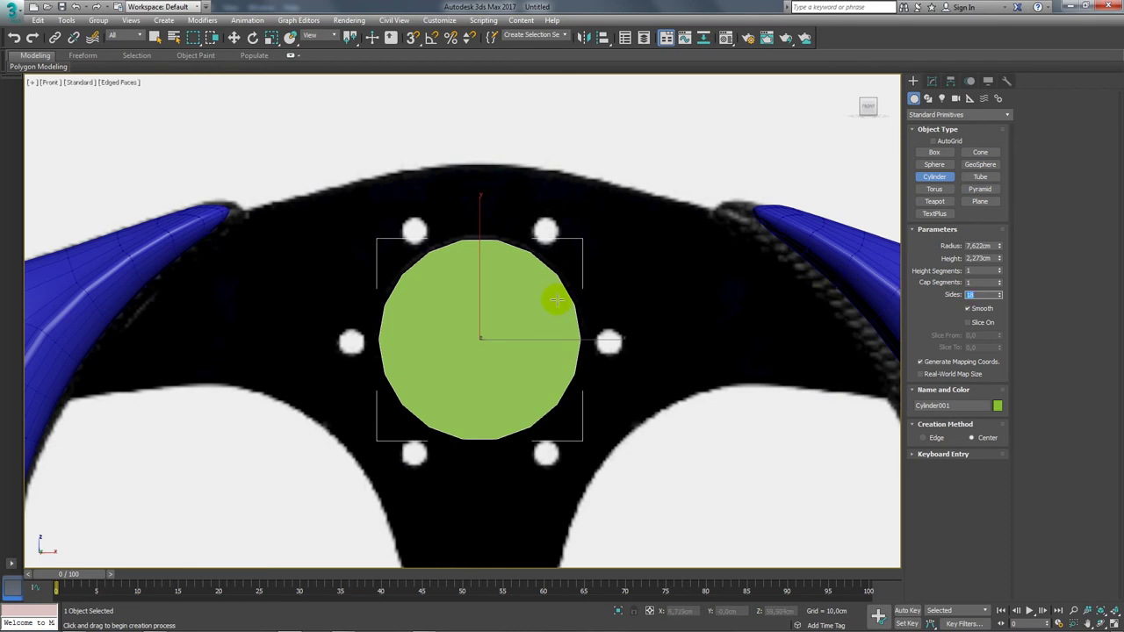
- Convert the hub cylinder to an Editable Poly
right_click(516, 263)
right_click(510, 262)
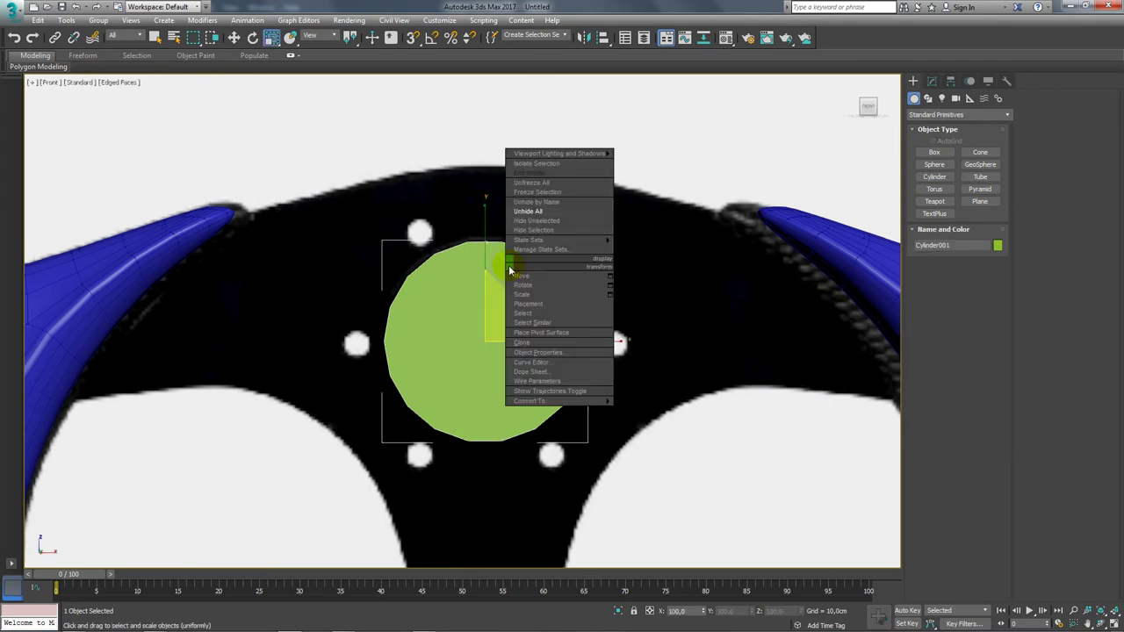
mouse_move(531, 401)
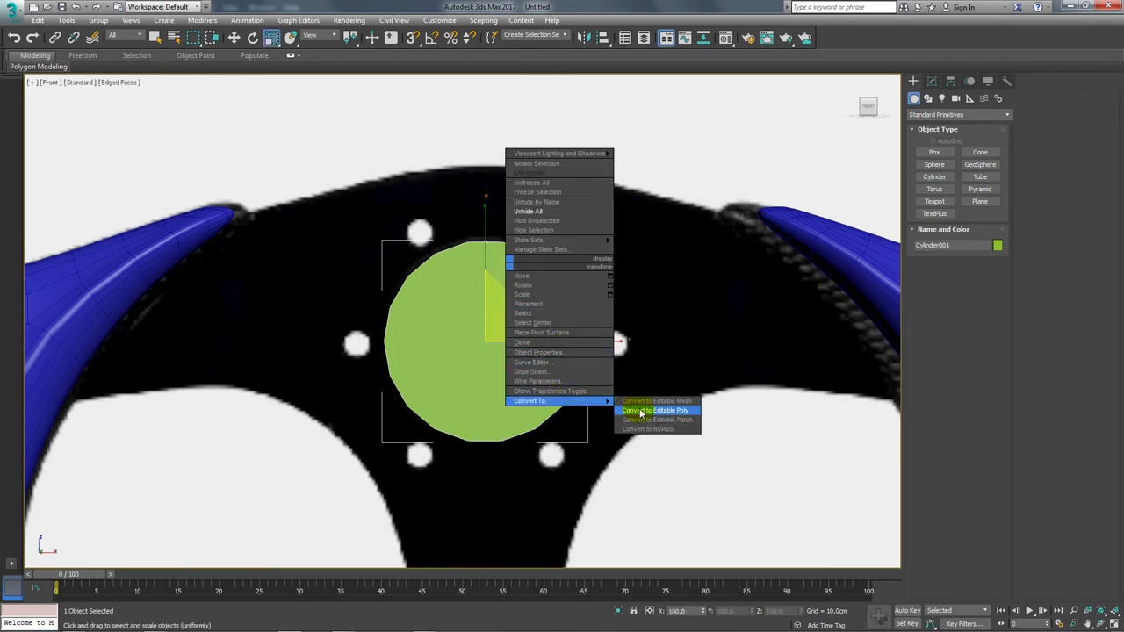
left_click(640, 412)
mouse_move(640, 410)
middle_mouse_down("alt")
mouse_move(662, 389)
mouse_move(828, 383)
mouse_move(738, 381)
mouse_move(642, 359)
mouse_move(622, 306)
middle_mouse_up("alt")
left_click(972, 418)
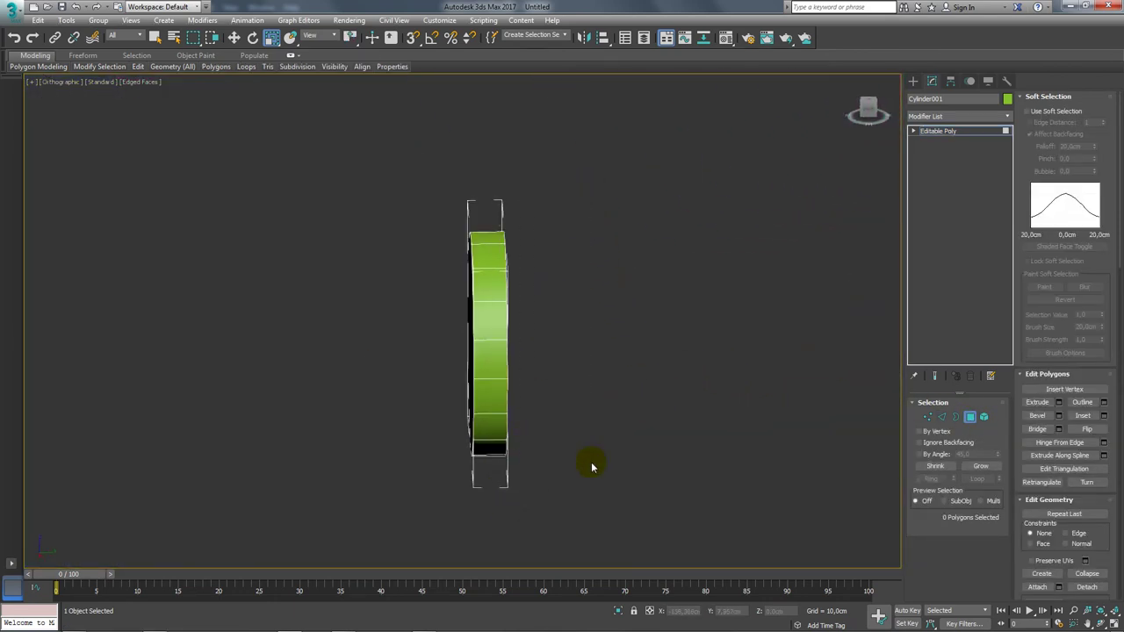
middle_click_drag(591, 463, 552, 369, "alt")
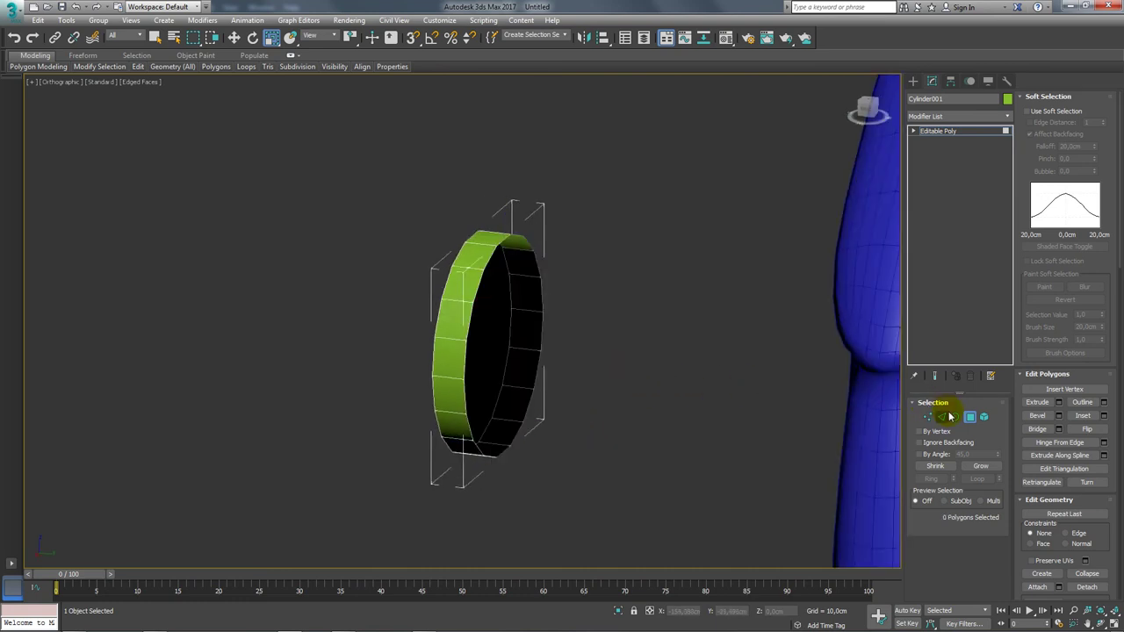
- Select the 18-edge cap border and scale it up to cover the hub's bolt circle
left_click(951, 416)
left_click(501, 396)
key("w")
mouse_move(501, 396)
middle_mouse_down("alt")
mouse_move(578, 377)
mouse_move(556, 351)
mouse_move(532, 394)
mouse_move(602, 394)
middle_mouse_up("alt")
scroll(602, 395, "up", 3)
key("e")
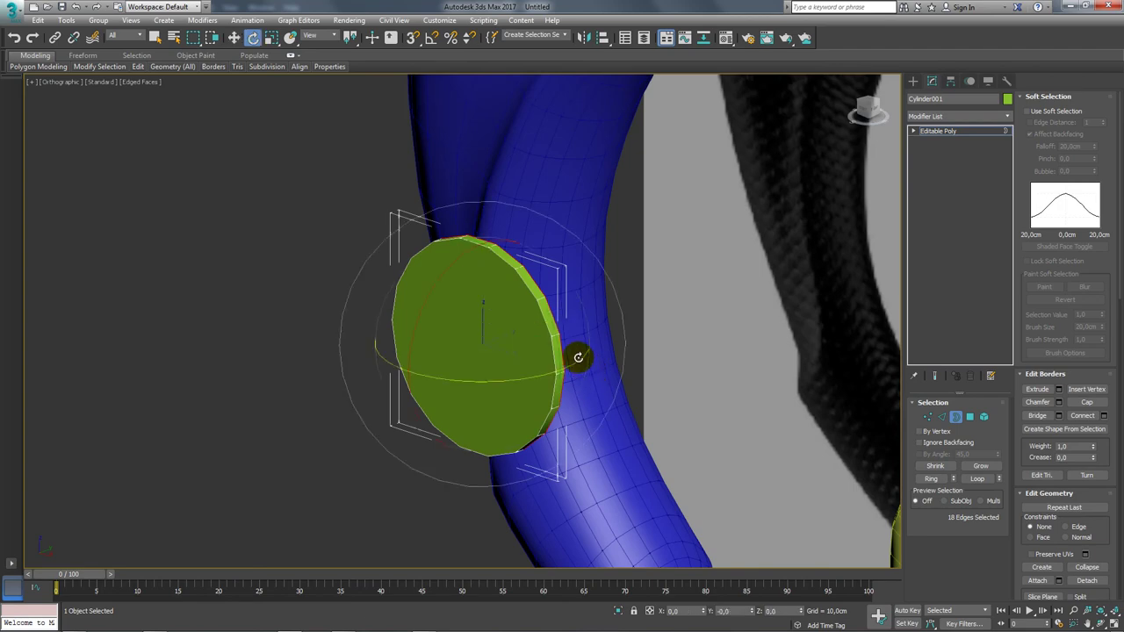
key("r")
left_click_drag(528, 312, 527, 317)
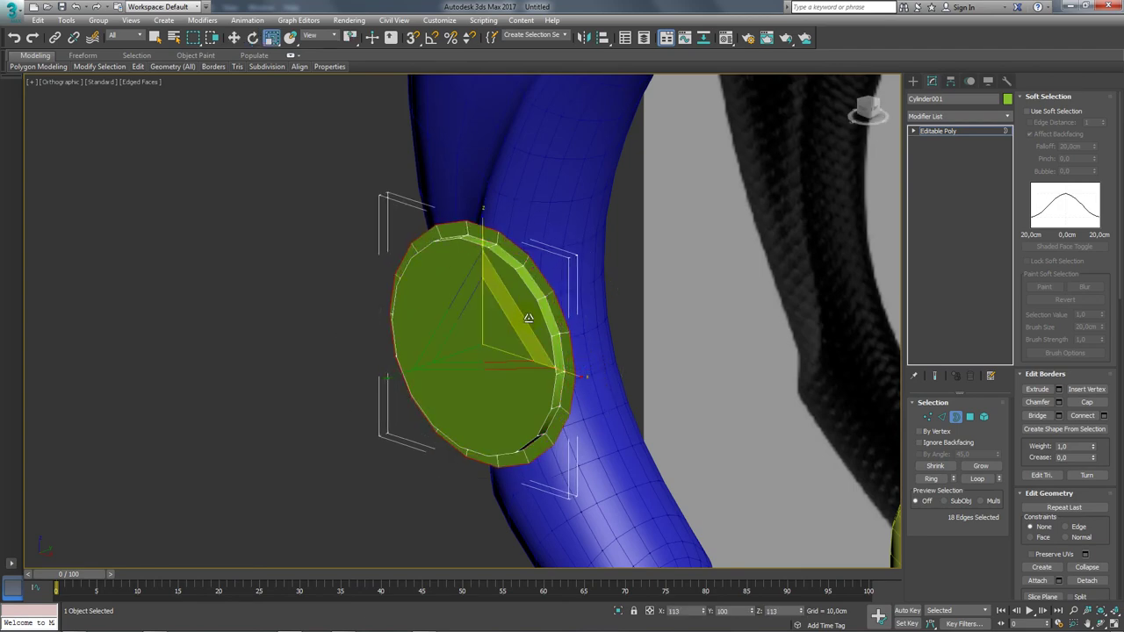
middle_click_drag(528, 317, 536, 334, "alt")
key("f")
scroll(528, 185, "down", 5)
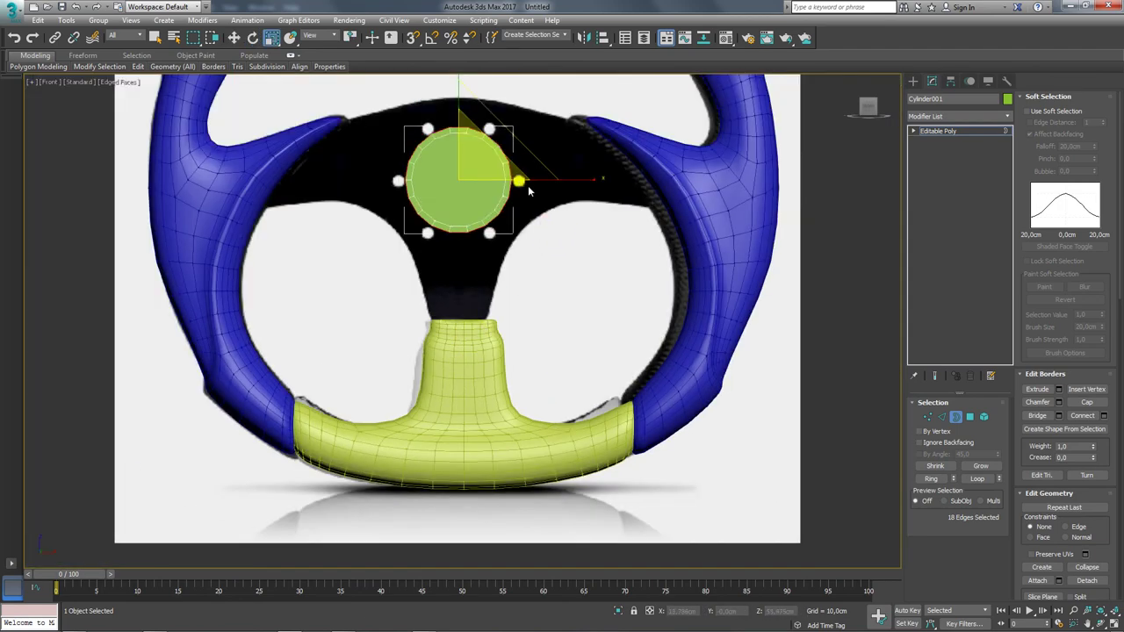
middle_click_drag(527, 185, 525, 325)
scroll(500, 281, "up", 5)
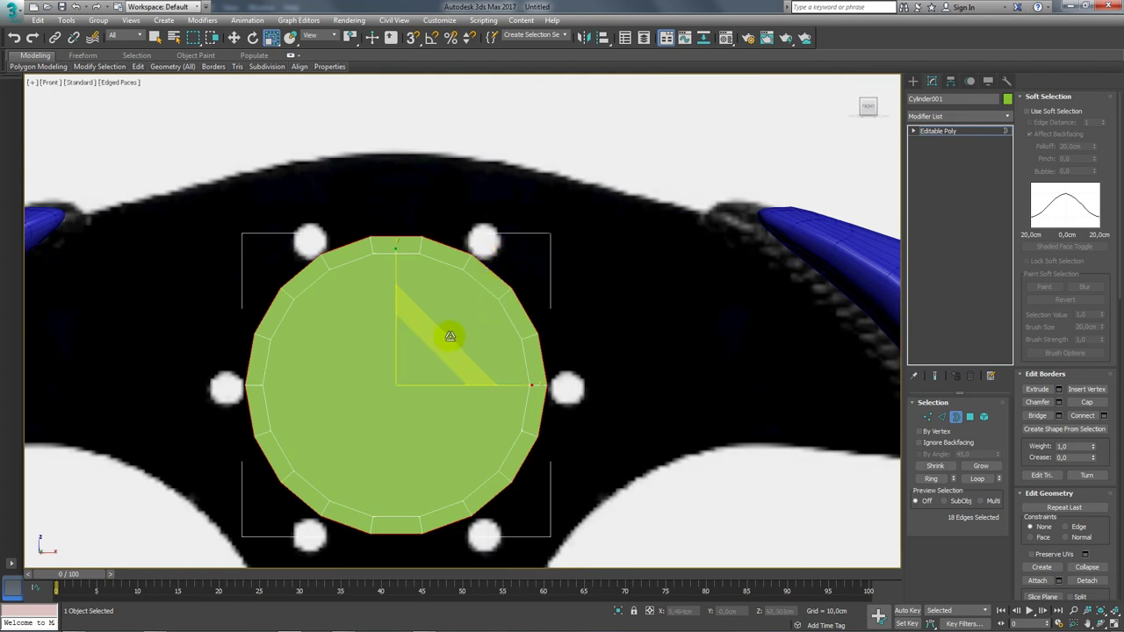
left_click_drag(456, 336, 460, 330)
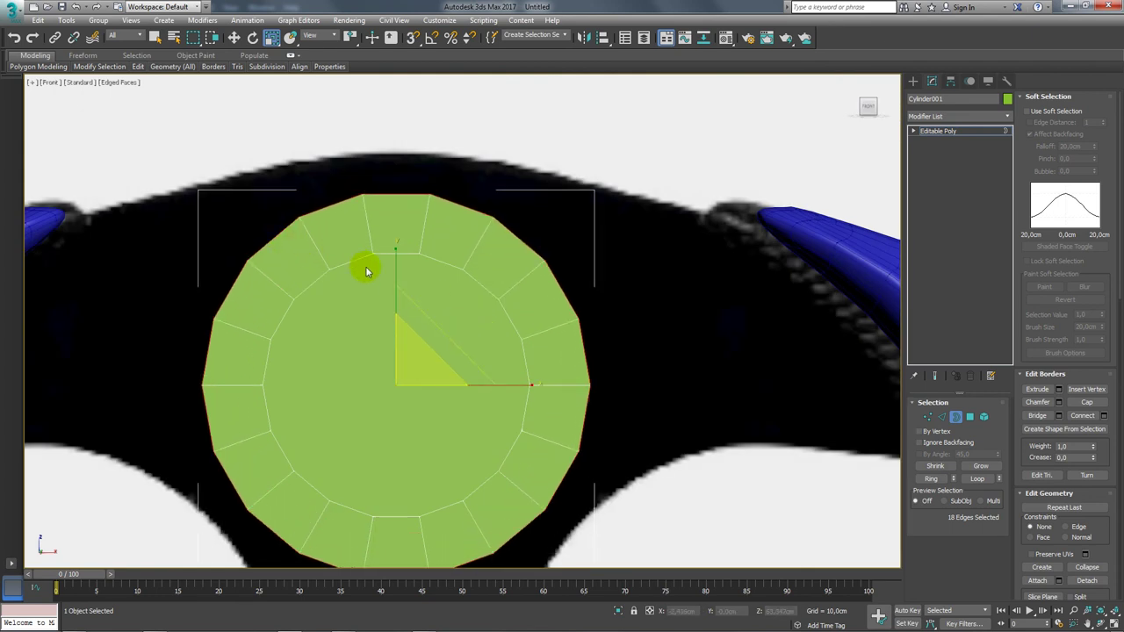
left_click_drag(383, 290, 393, 294)
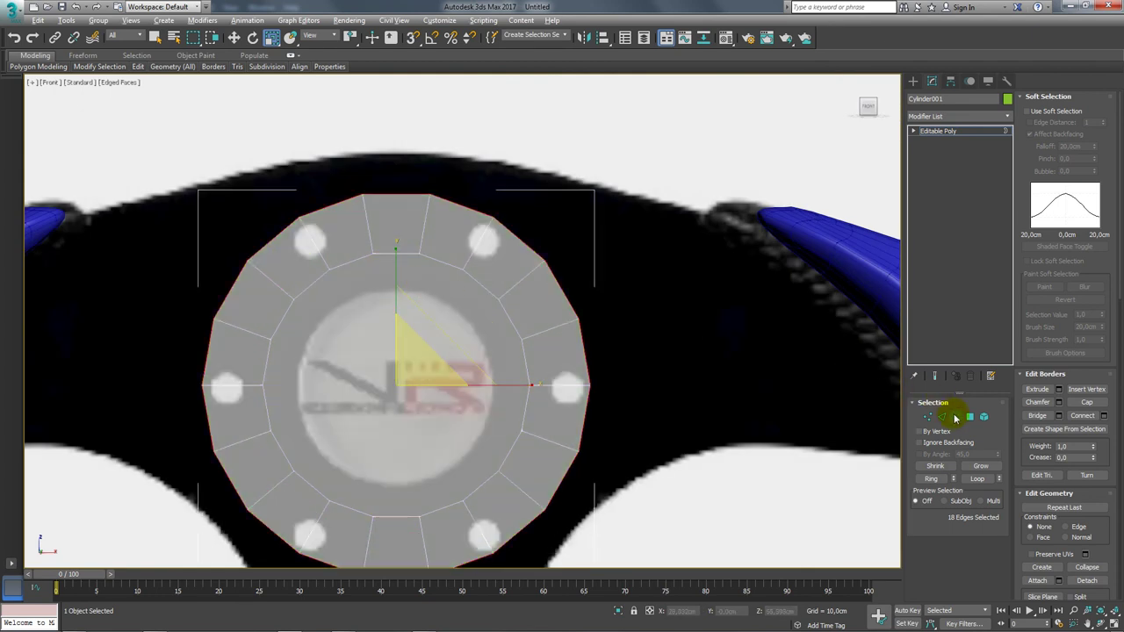
- Connect the ring of 18 radial edges into a new loop slid toward the centre (-47)
left_click(947, 420)
left_click(473, 254)
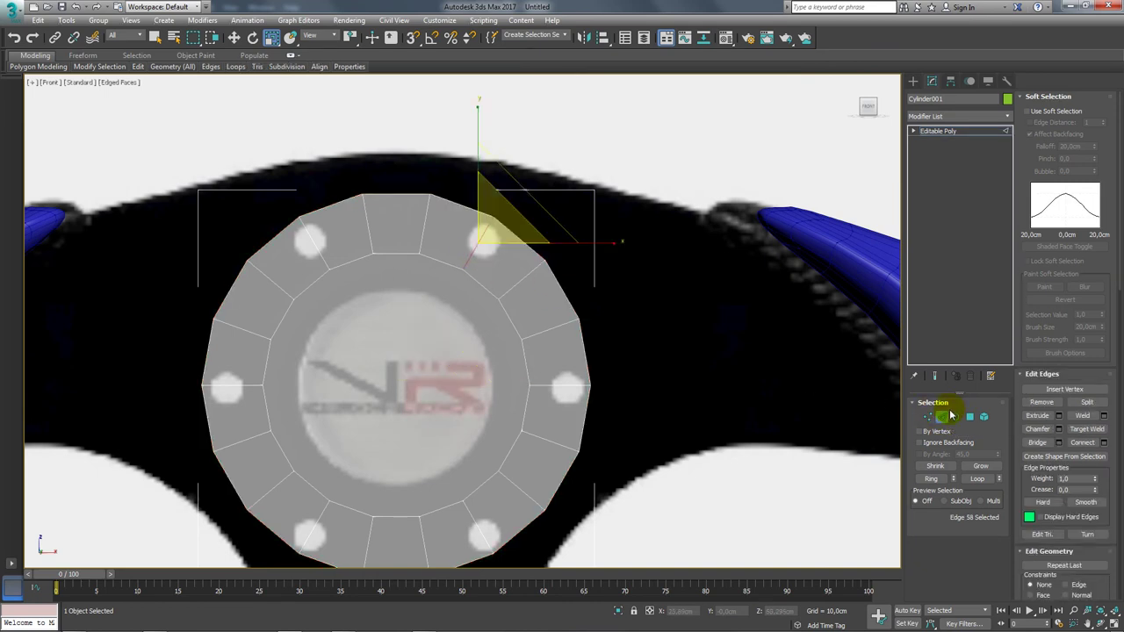
left_click(930, 480)
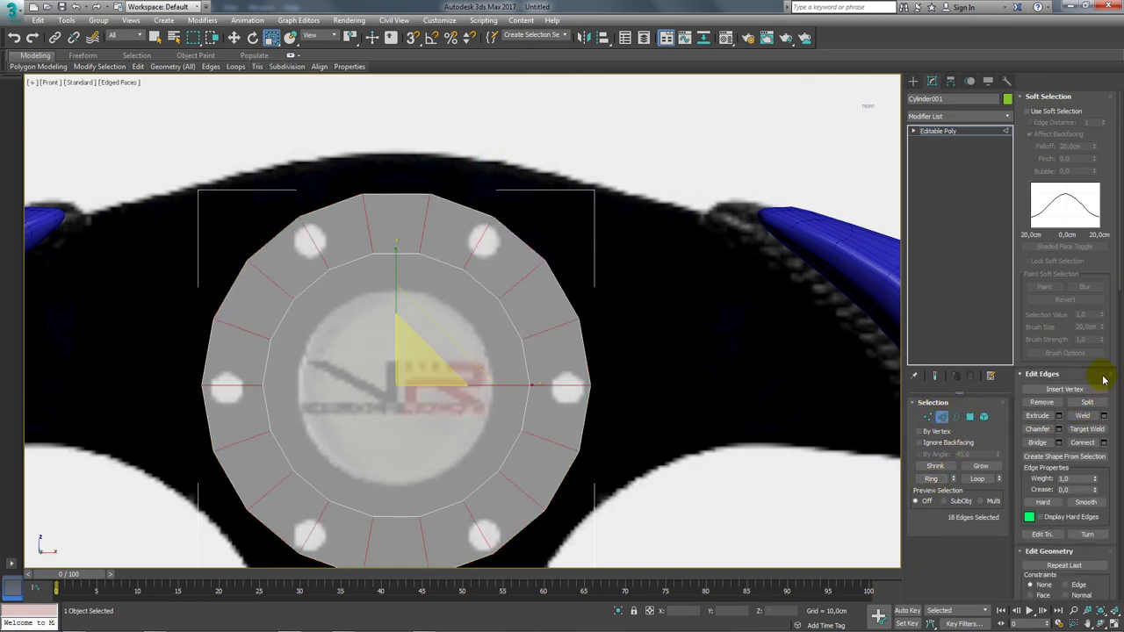
left_click(1103, 443)
mouse_move(471, 367)
left_mouse_down()
mouse_move(494, 494)
mouse_move(494, 481)
left_mouse_up()
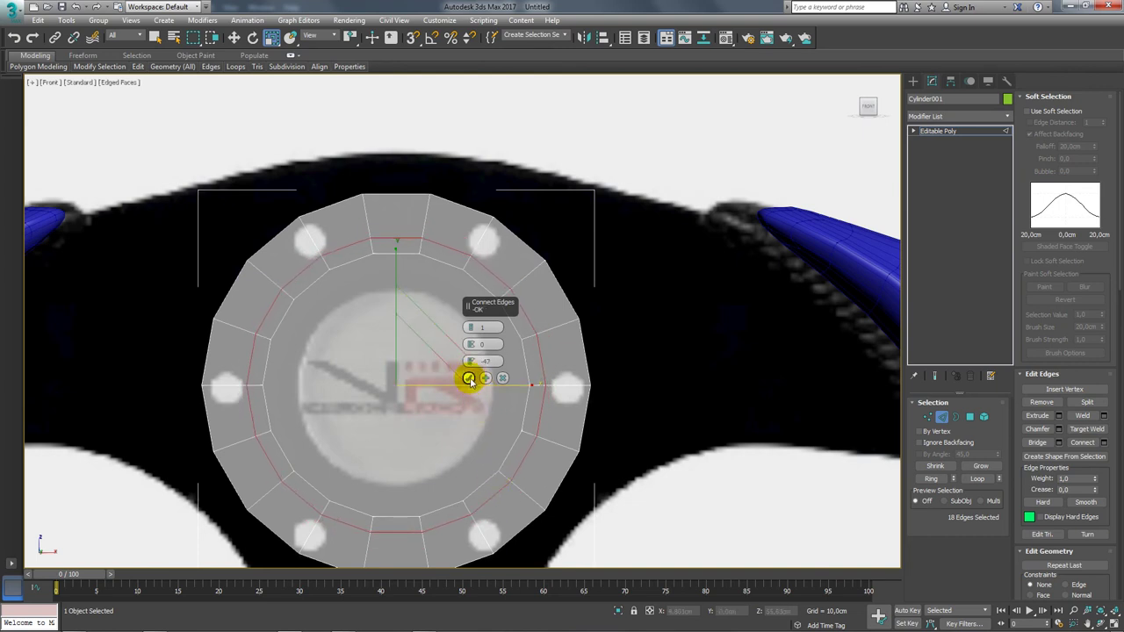
left_click(468, 377)
- Connect the outer band's radial edge ring again for a second loop at slide 0
left_click(480, 243)
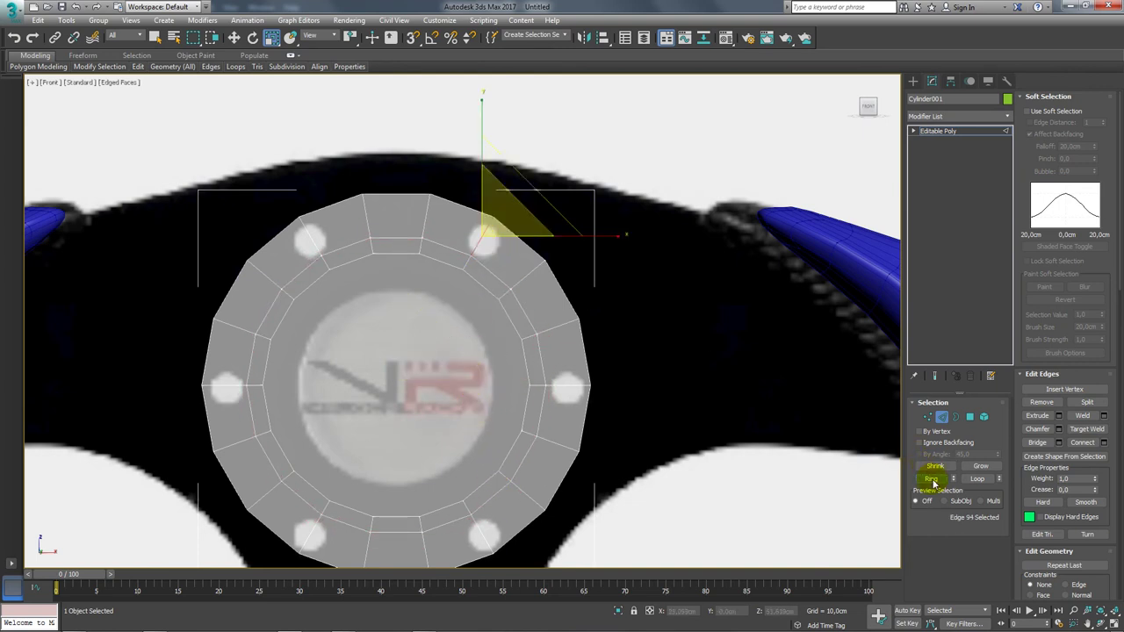
left_click(932, 480)
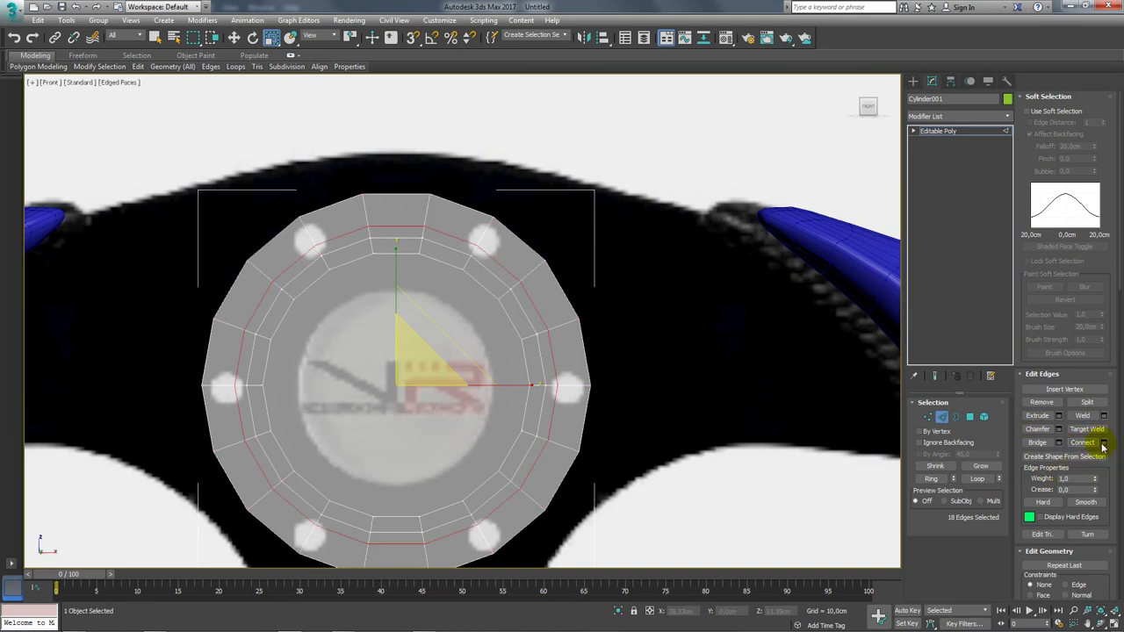
left_click(1103, 444)
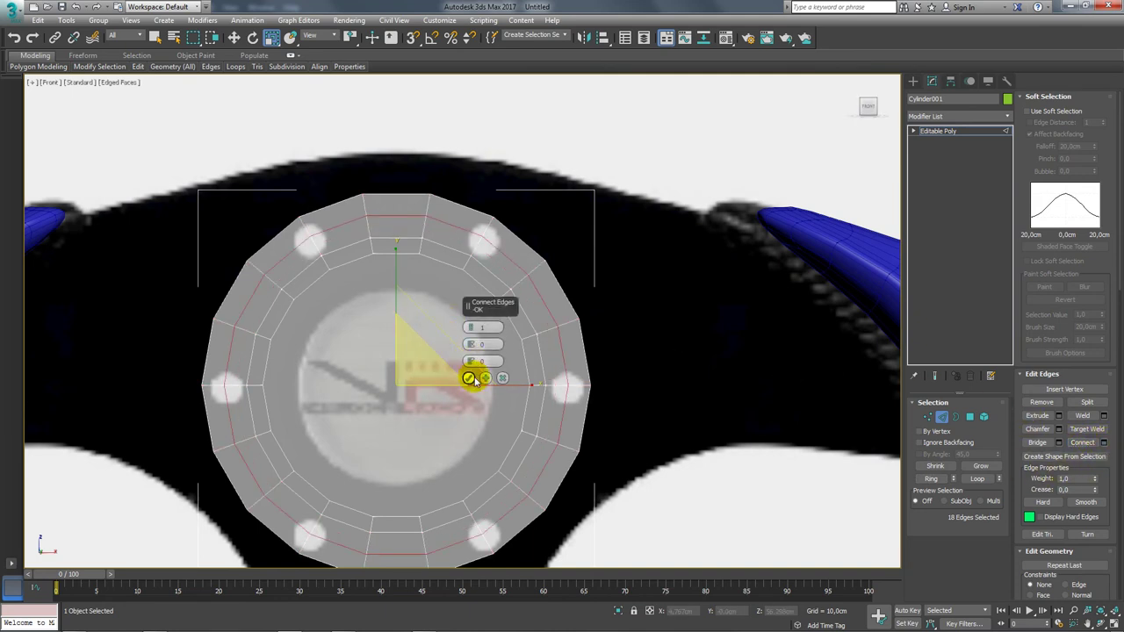
left_click(470, 380)
middle_click_drag(334, 279, 402, 308)
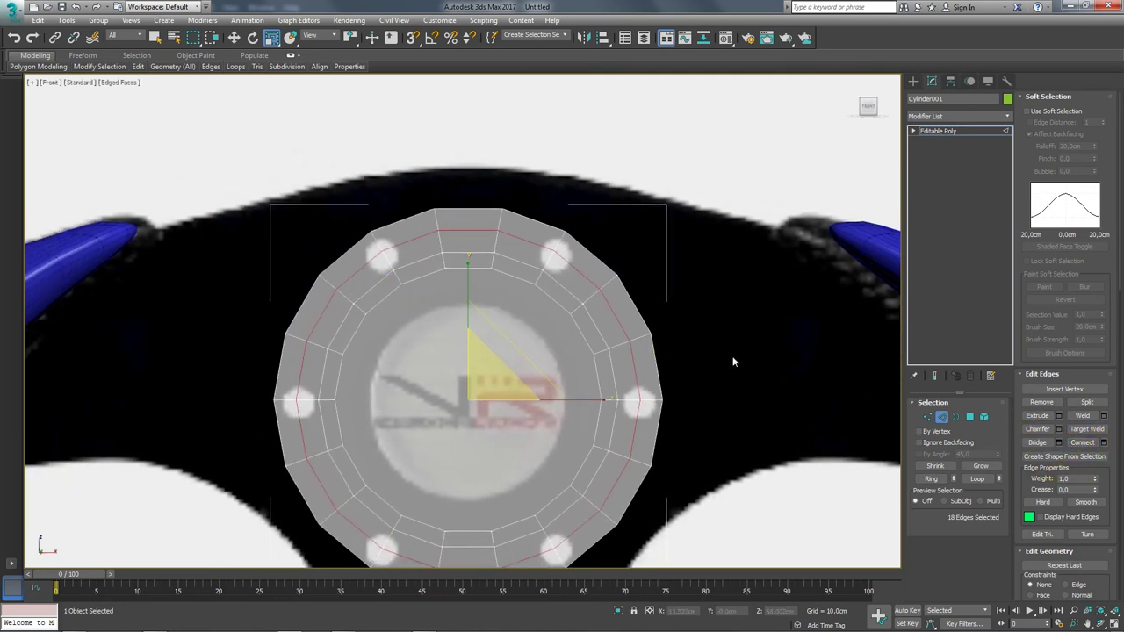
- Select the vertex at the top-left bolt hole in Vertex mode
left_click(927, 417)
scroll(369, 263, "up", 5)
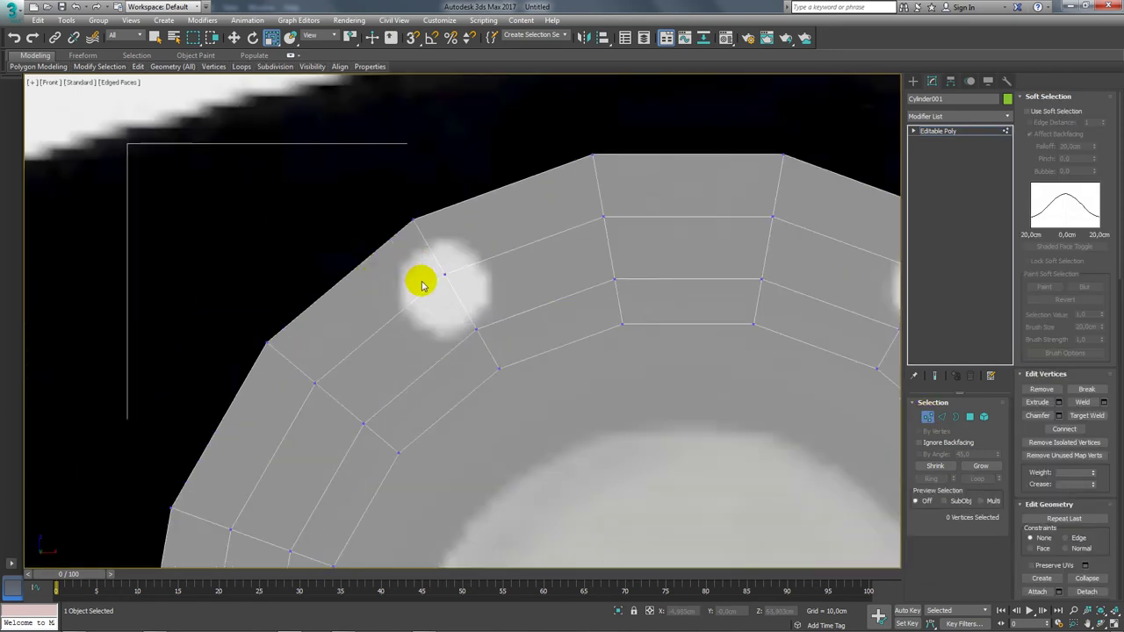
left_click(443, 279)
scroll(439, 279, "down", 2)
scroll(422, 290, "down", 2)
- Connect the selected vertices near the top-left bolt hole with a new edge
scroll(423, 290, "down", 2)
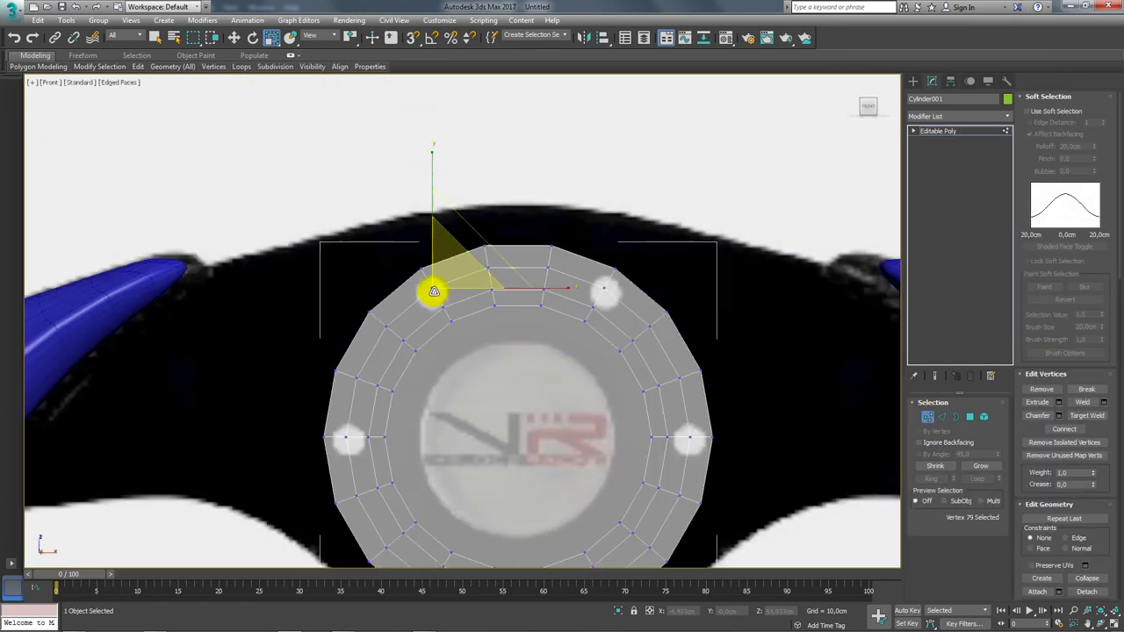
scroll(413, 276, "down", 2)
scroll(409, 243, "up", 2)
scroll(427, 234, "up", 2)
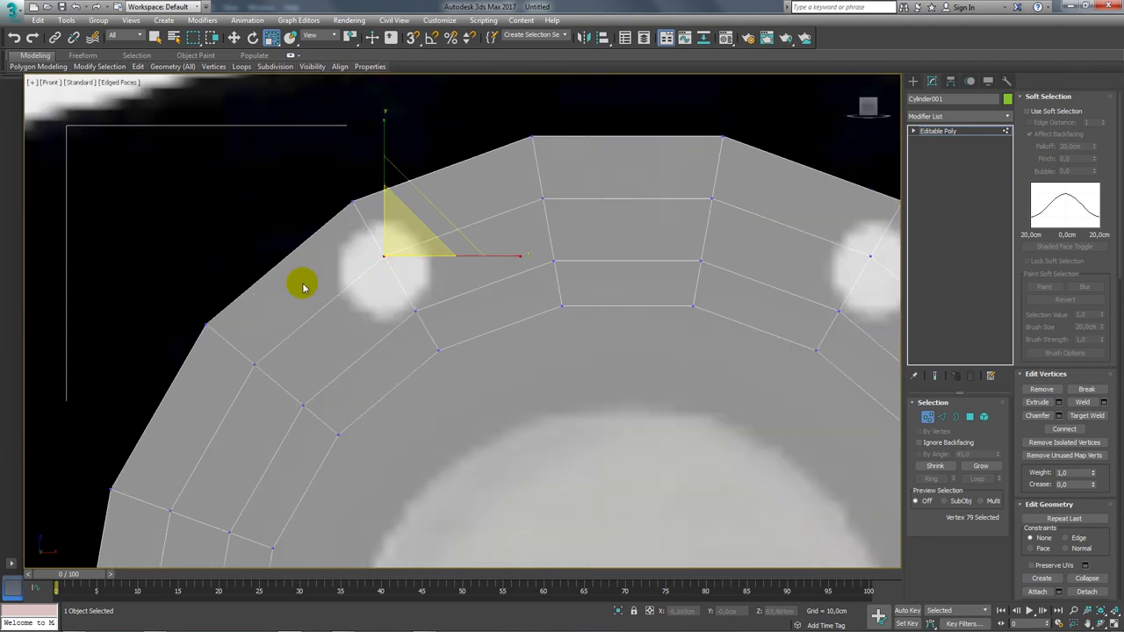
left_click_drag(297, 283, 208, 331)
left_click(553, 260, "ctrl")
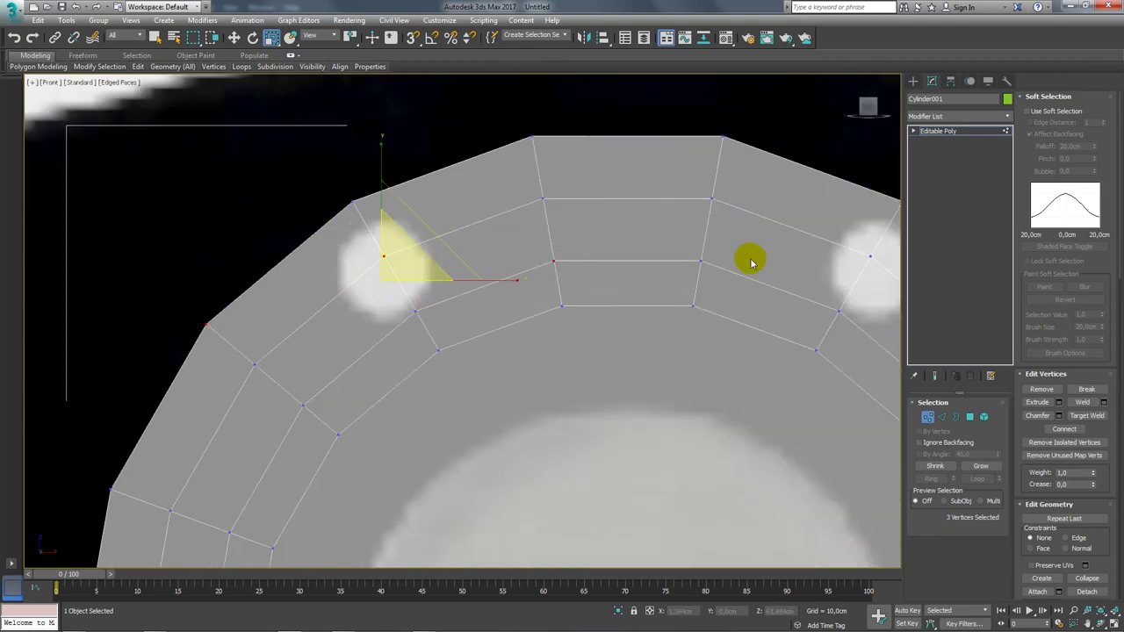
left_click(1064, 428)
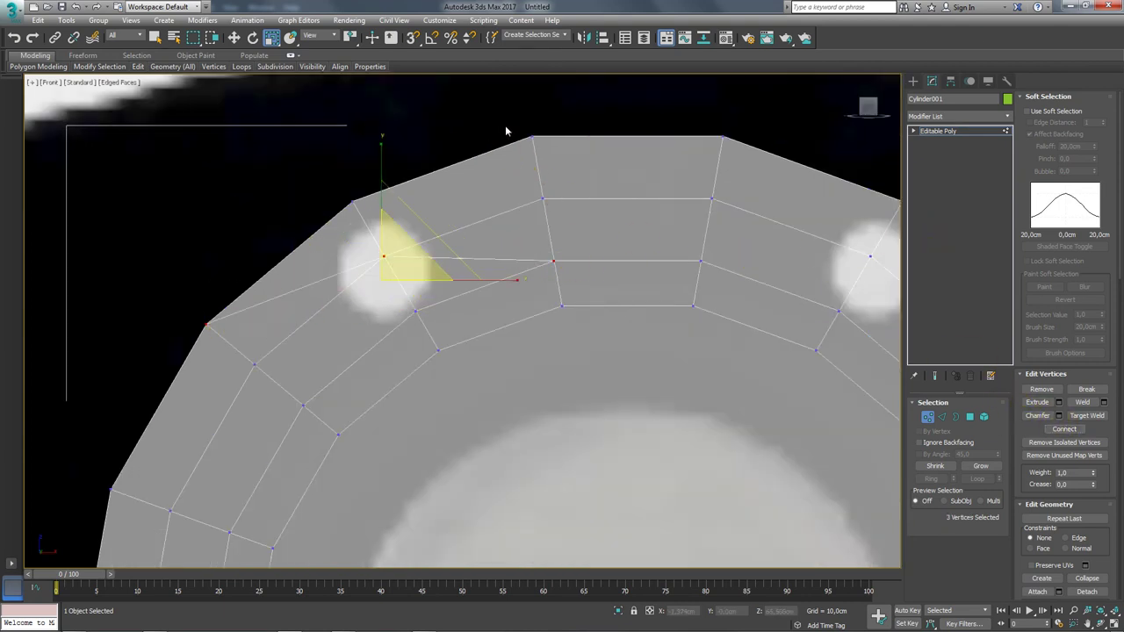
- Connect more vertices around the bolt hole with additional edges
left_click(527, 157)
left_click_drag(352, 327, 299, 414, "ctrl")
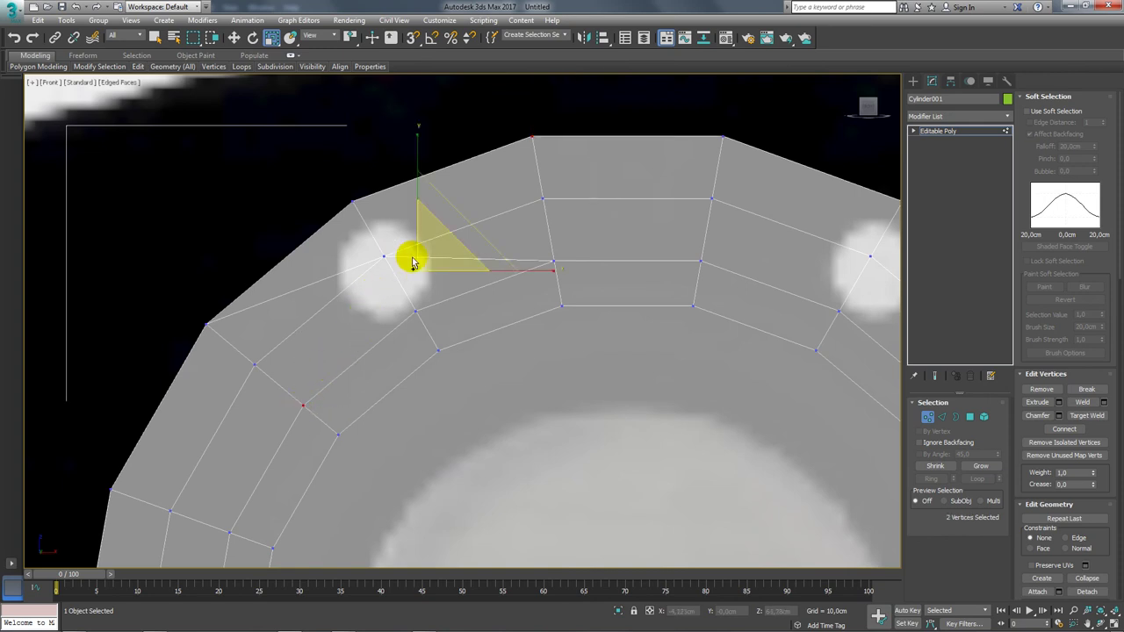
left_click(384, 255, "ctrl")
left_click(1064, 428)
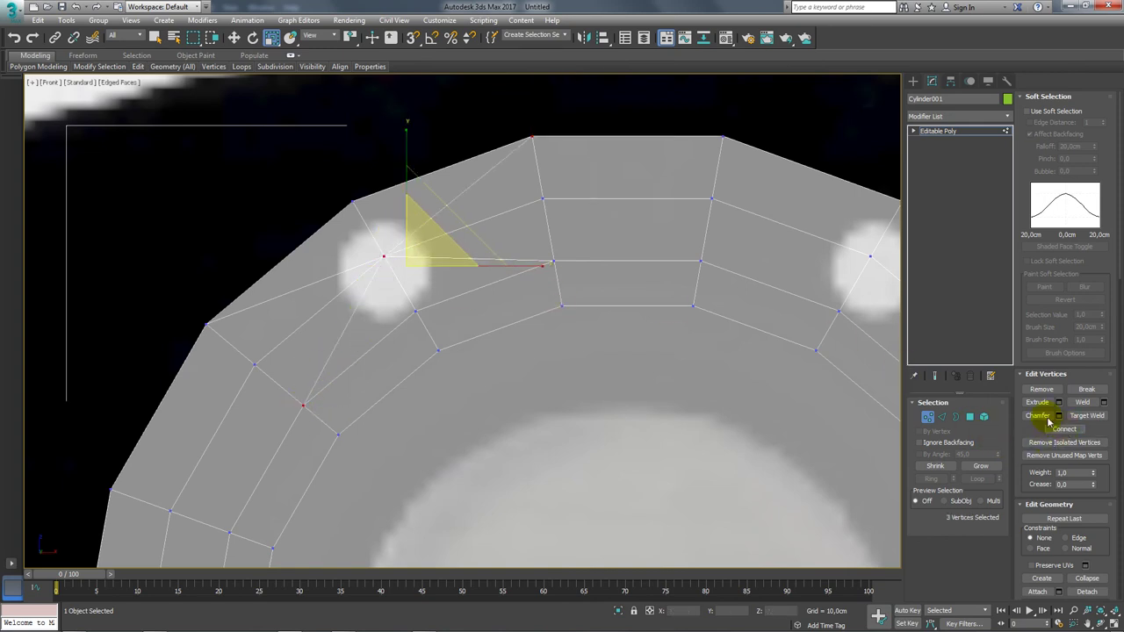
middle_click_drag(642, 315, 663, 343)
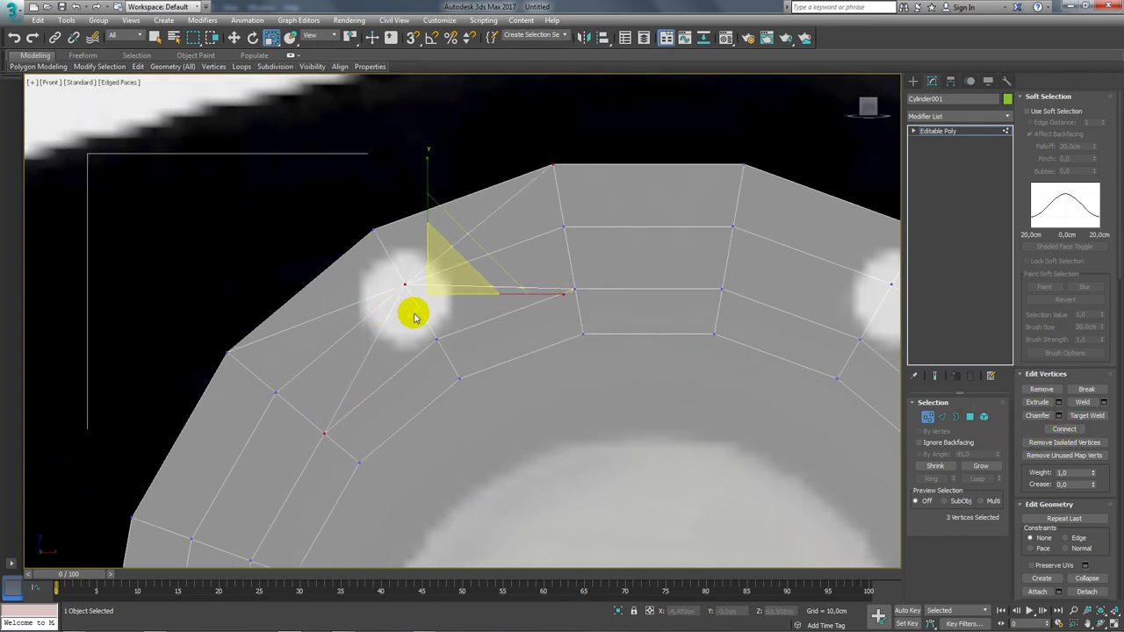
- Chamfer the bolt hole's centre vertex by about 1.059cm into an eight-vertex outline
left_click(405, 284)
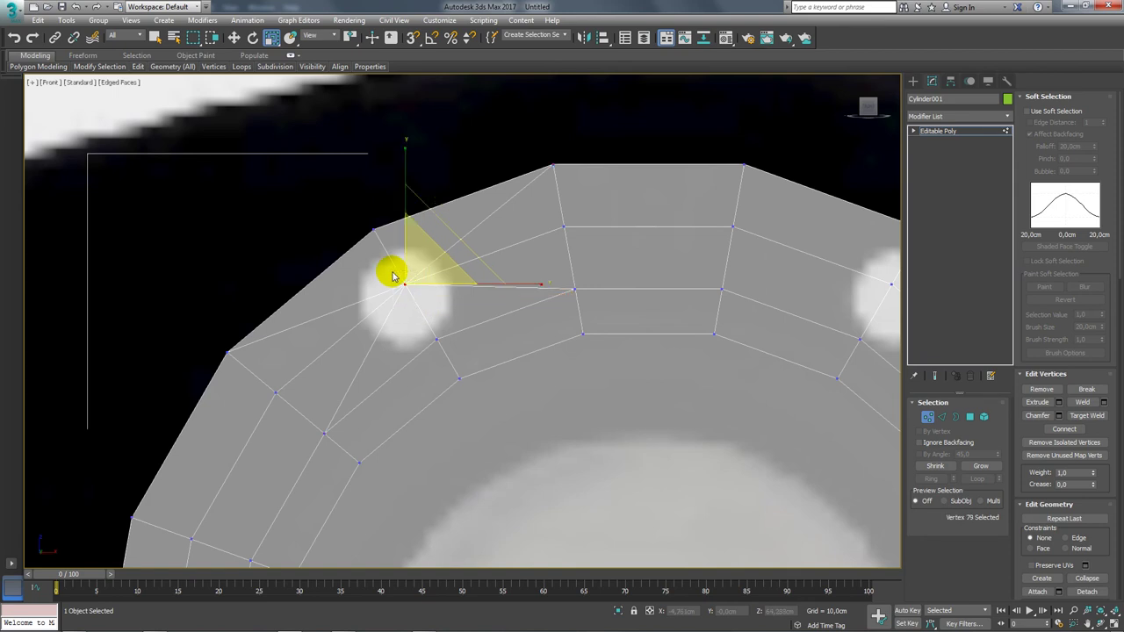
left_click(1059, 418)
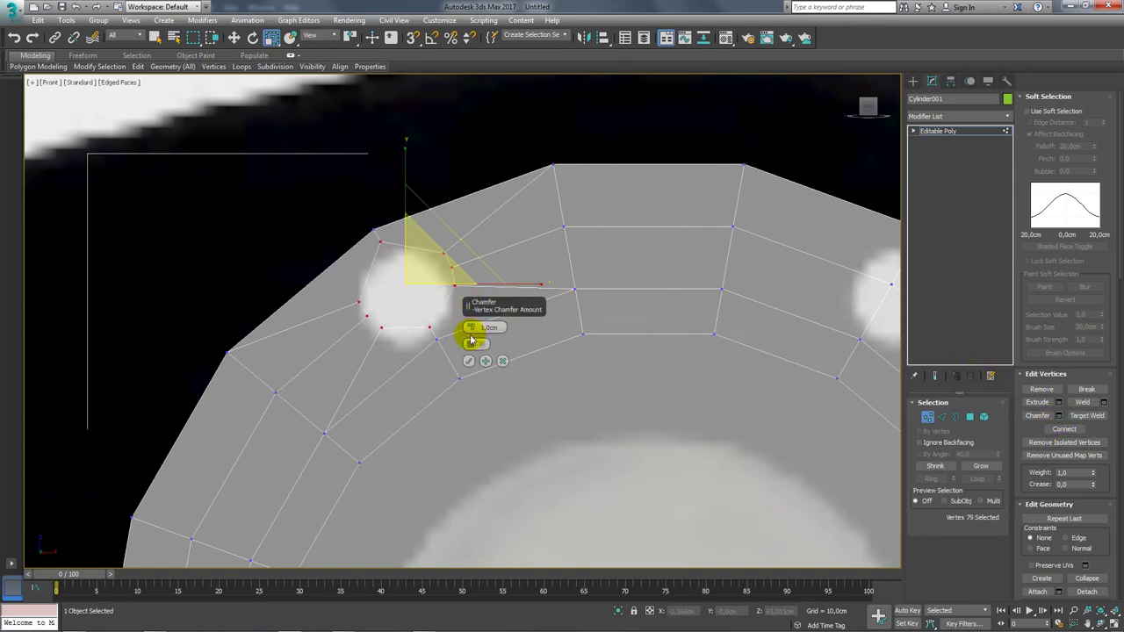
left_click(475, 343)
left_click(475, 343)
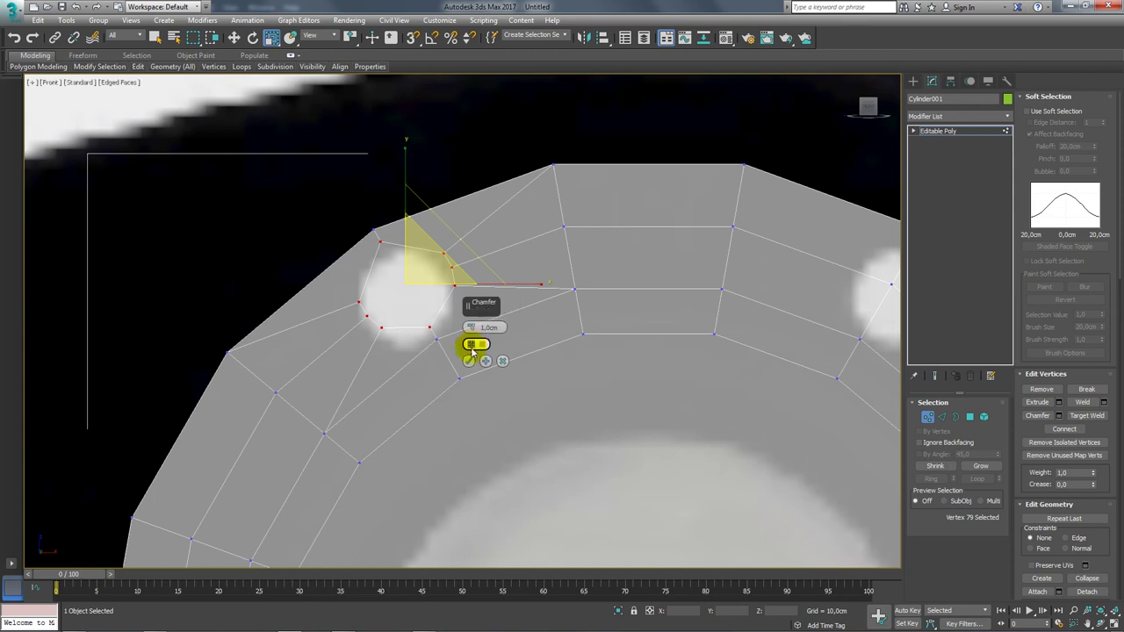
left_click_drag(472, 328, 471, 327)
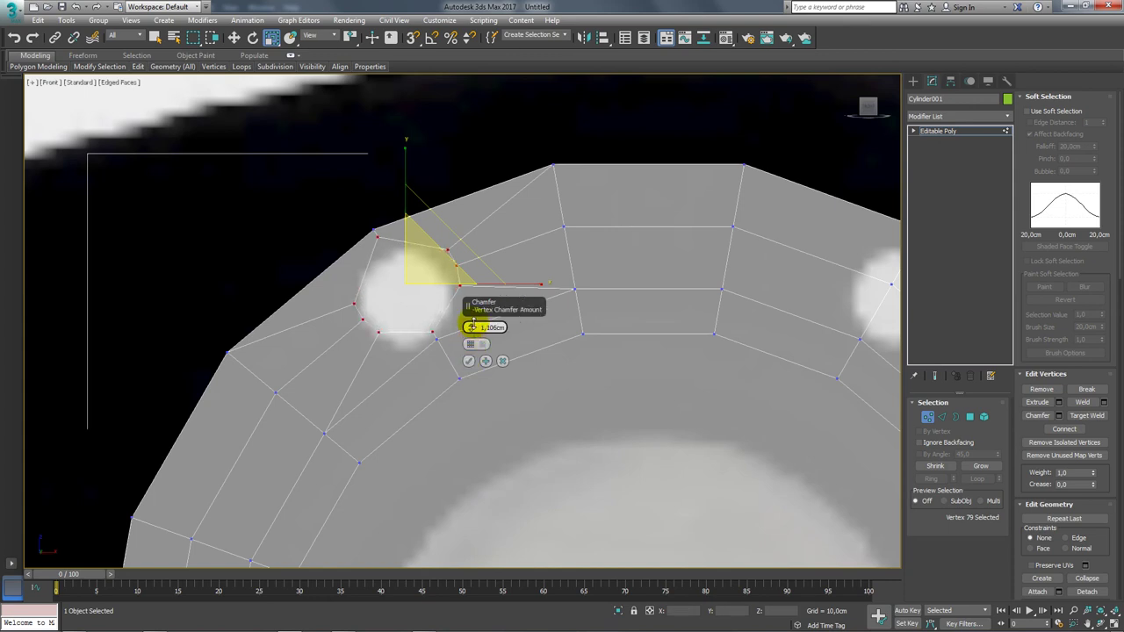
left_click(468, 361)
scroll(442, 338, "up", 2)
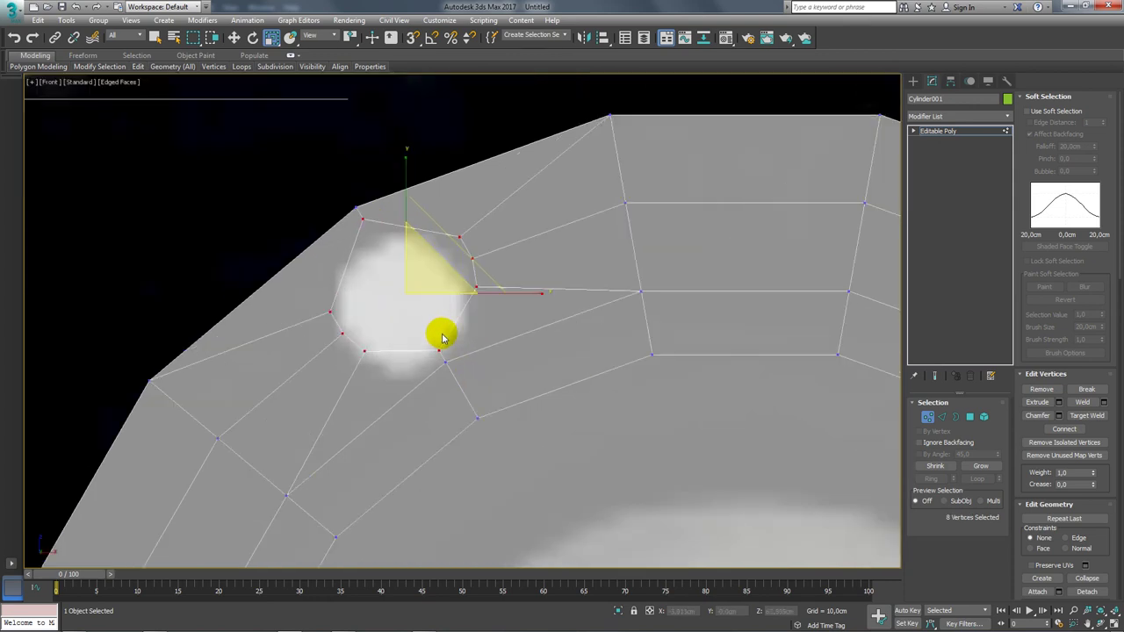
- Delete the face inside the bolt-hole outline to open the hole
key("2")
left_click(971, 416)
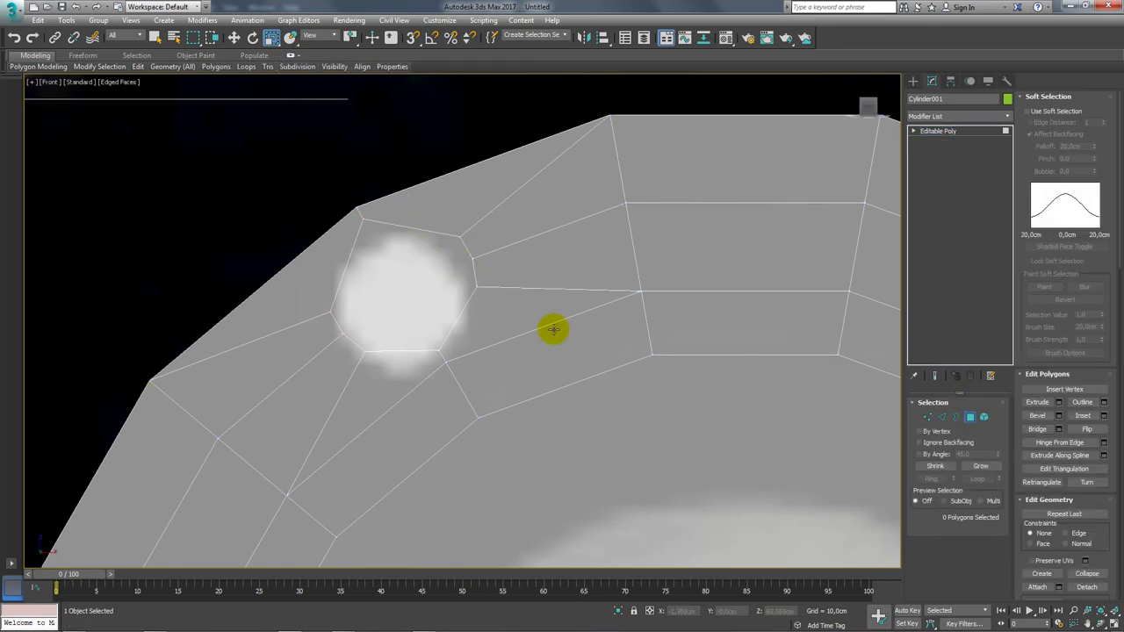
left_click(412, 285)
key("Delete")
scroll(459, 301, "down", 4)
scroll(459, 306, "down", 2)
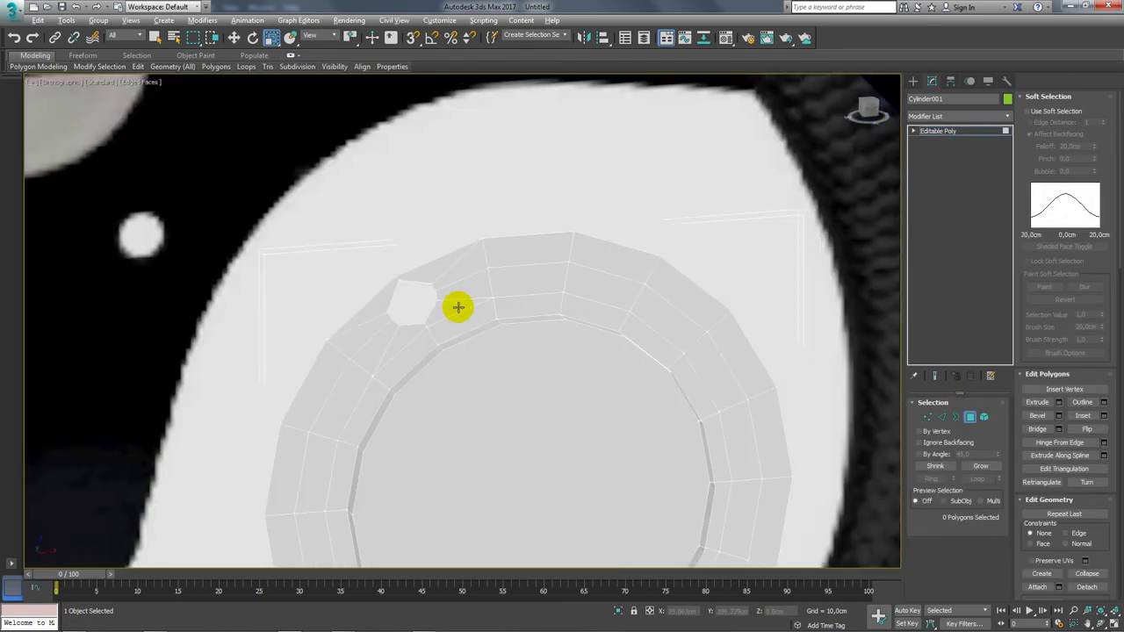
scroll(491, 318, "down", 1)
- Create a small 8-sided cylinder, radius 0.77cm and height 1.465cm
left_click(913, 82)
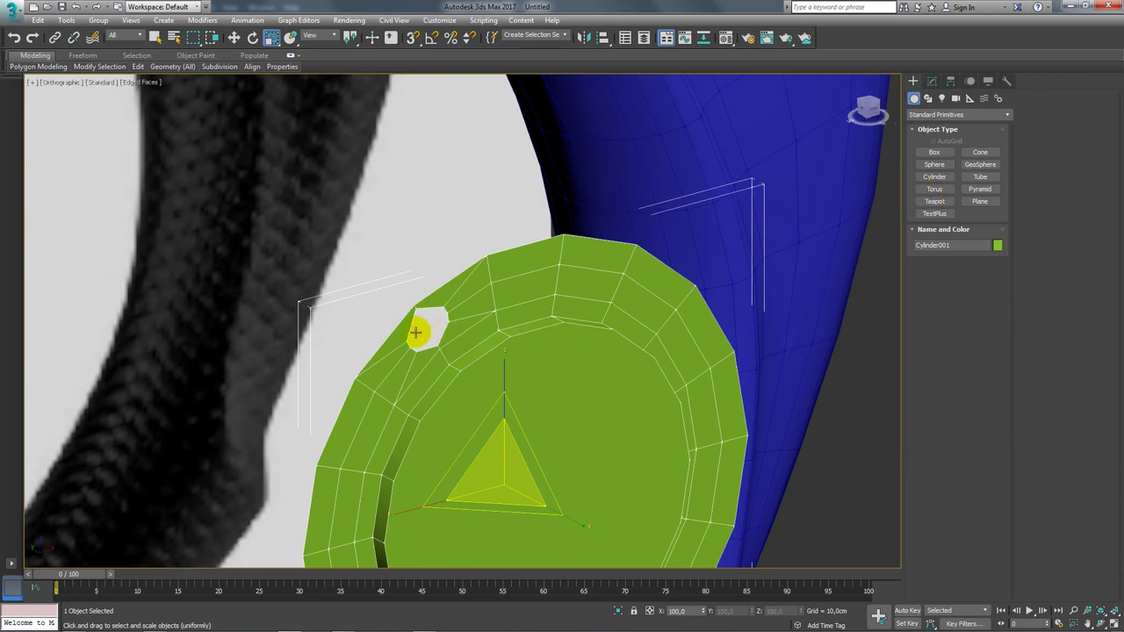
left_click(934, 177)
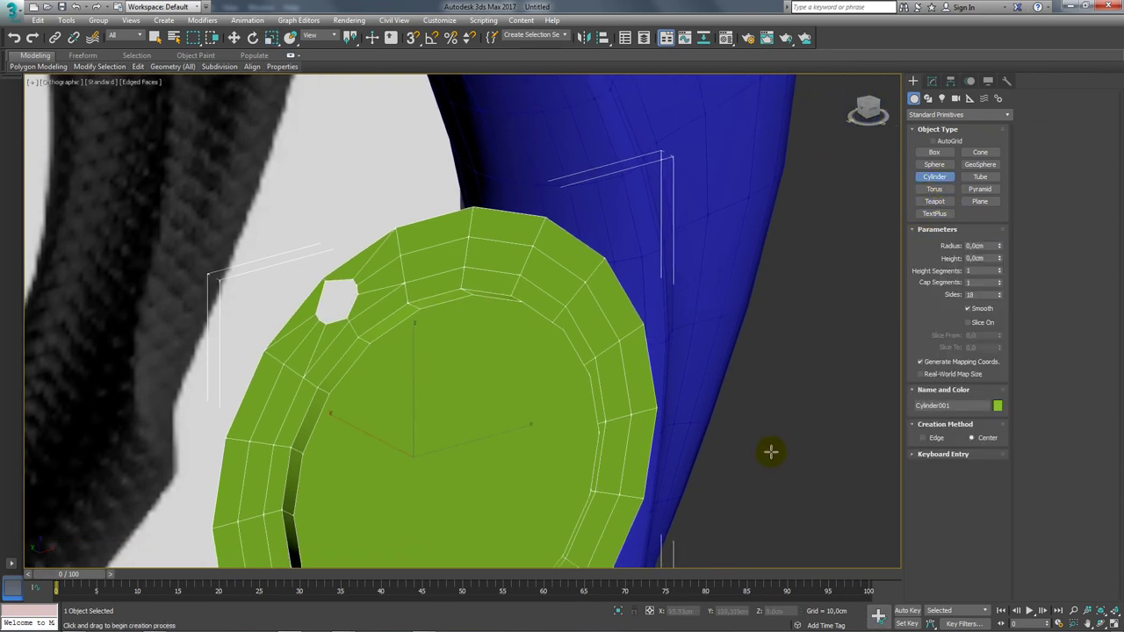
left_click_drag(773, 453, 774, 454)
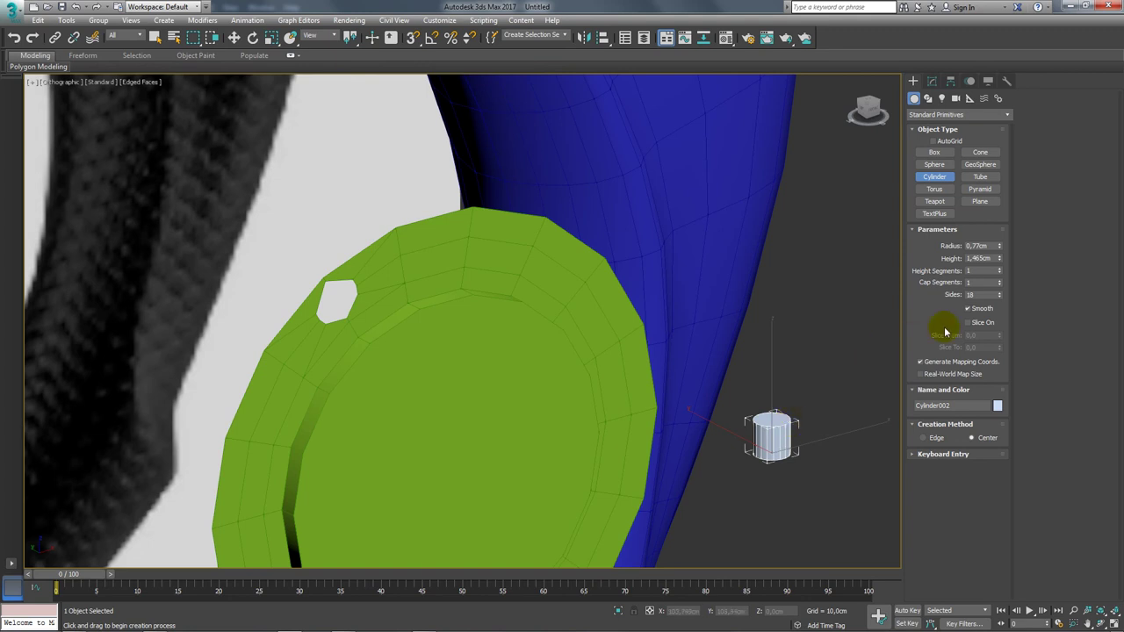
type("8")
key("Return")
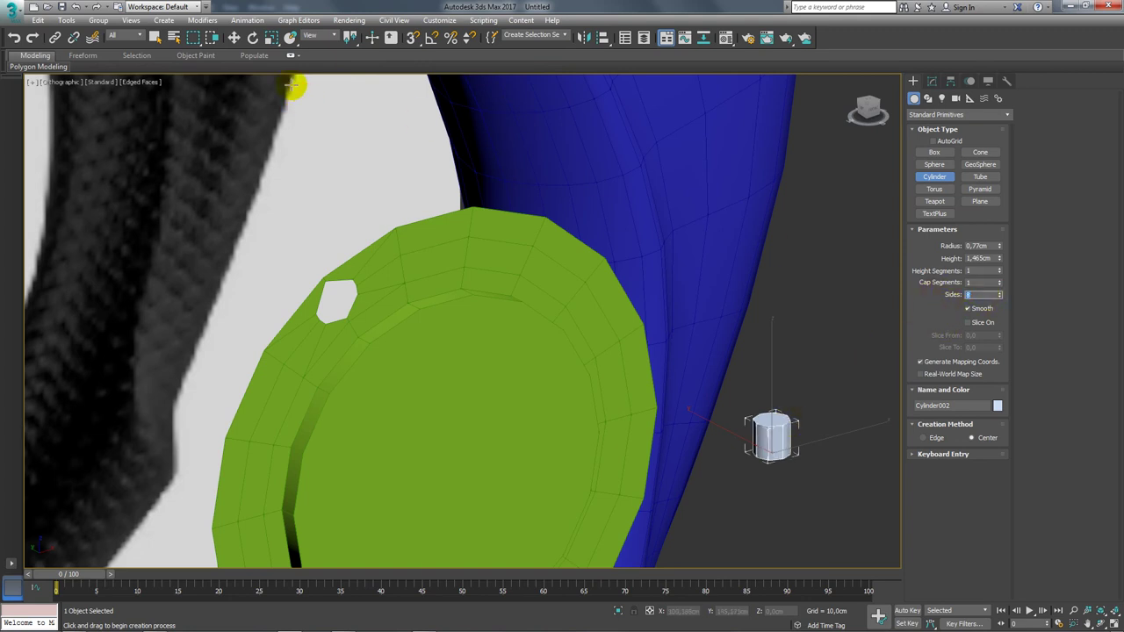
- Place the octagonal cylinder onto the plate beside the hole and convert it to Editable Poly
left_click(290, 40)
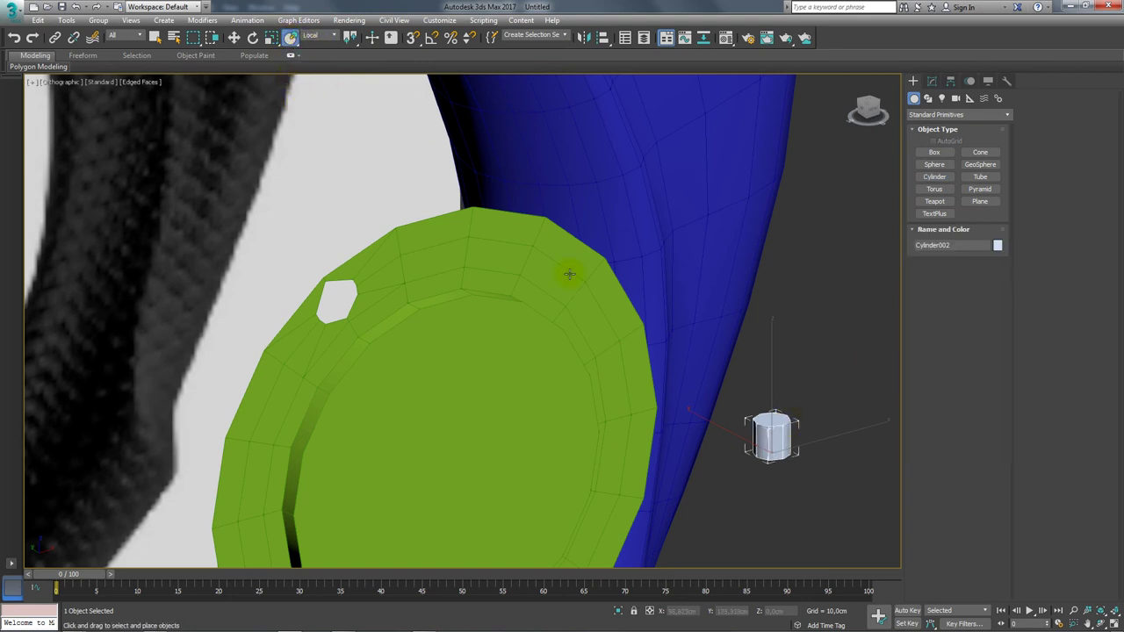
left_click_drag(740, 424, 386, 277)
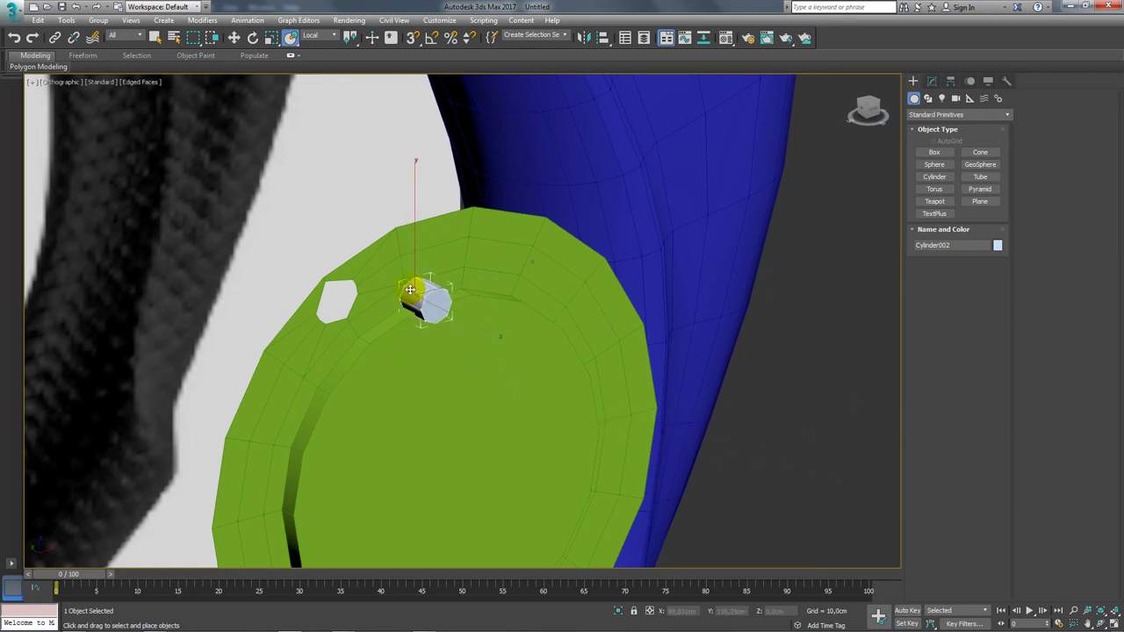
right_click(386, 277)
left_click(406, 287)
middle_click_drag(405, 287, 403, 284, "alt")
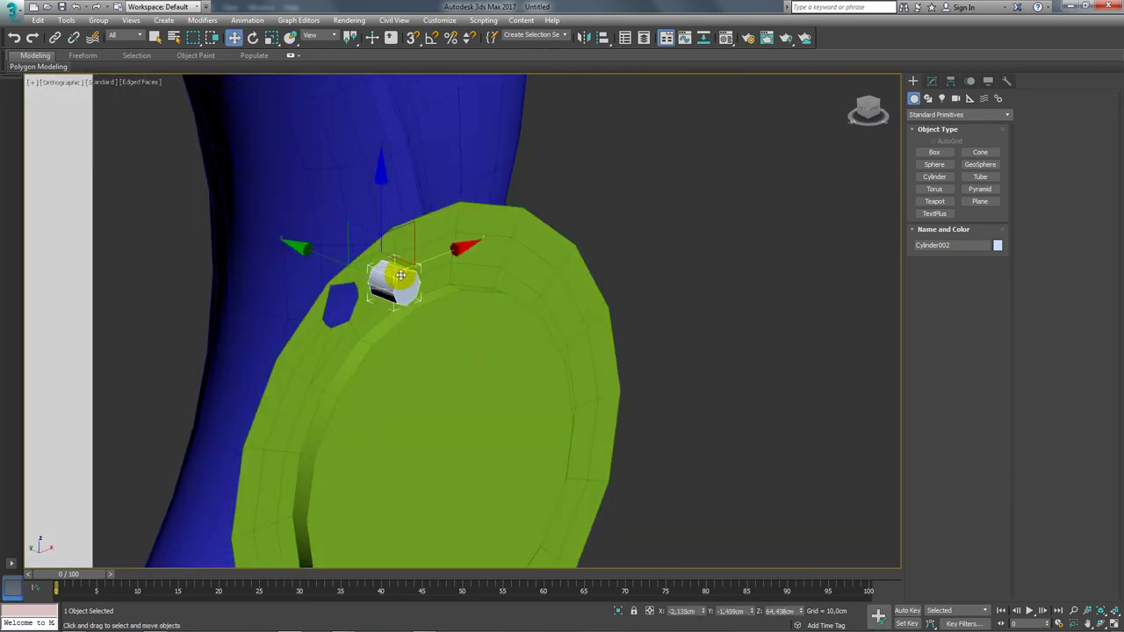
right_click(402, 283)
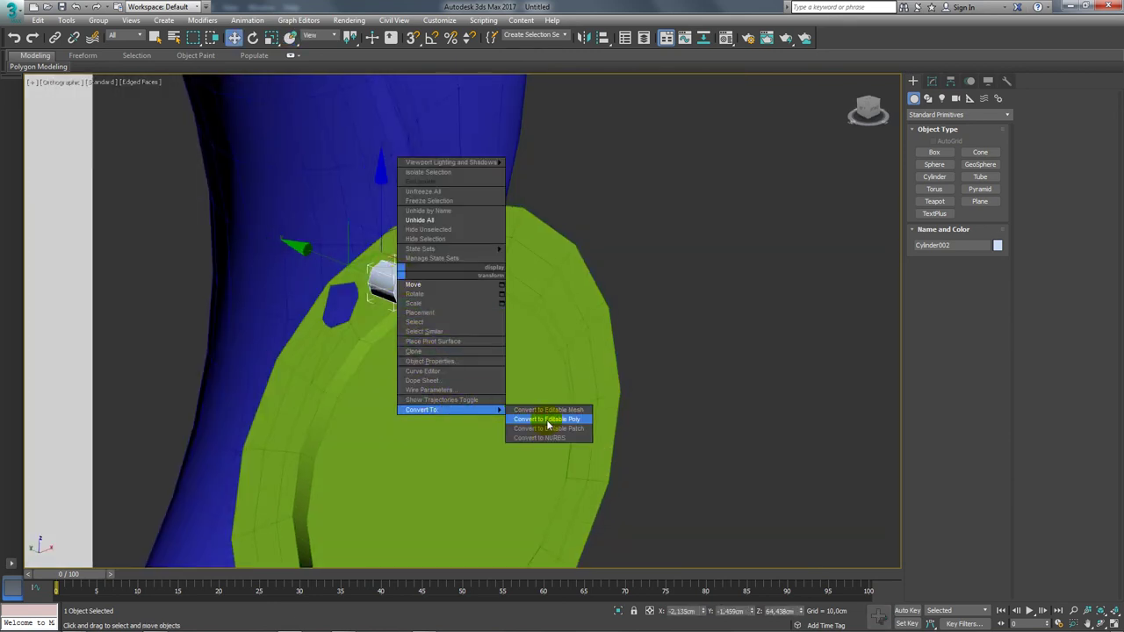
left_click(550, 419)
- Select Cylinder002's octagonal cap face and frame it in the front view
left_click(970, 418)
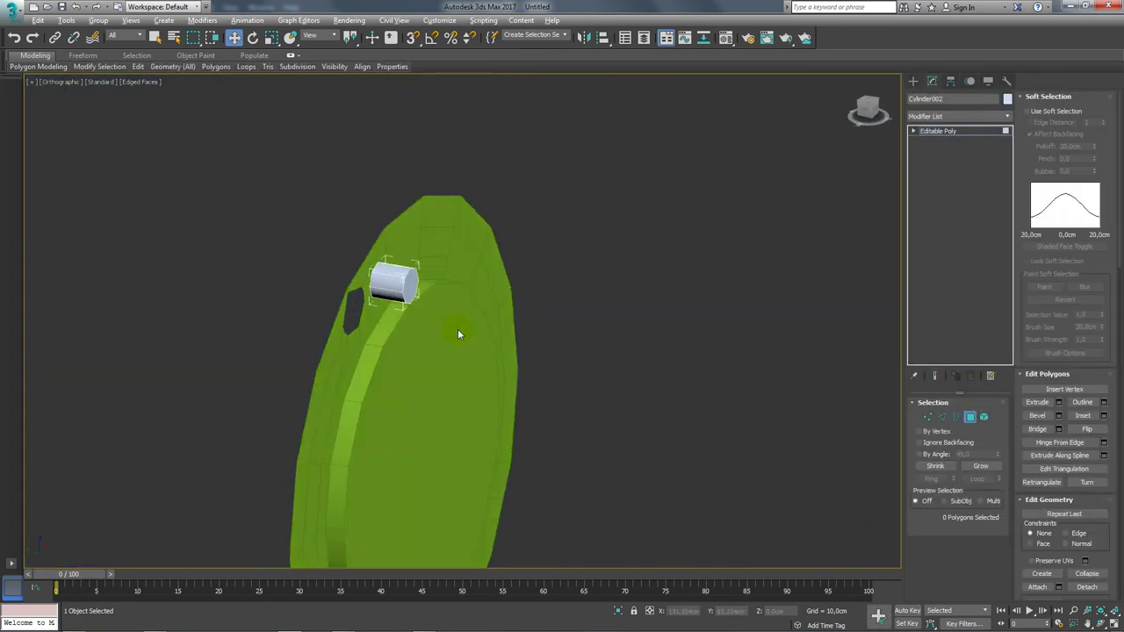
middle_click_drag(458, 328, 395, 290, "alt")
left_click(376, 279)
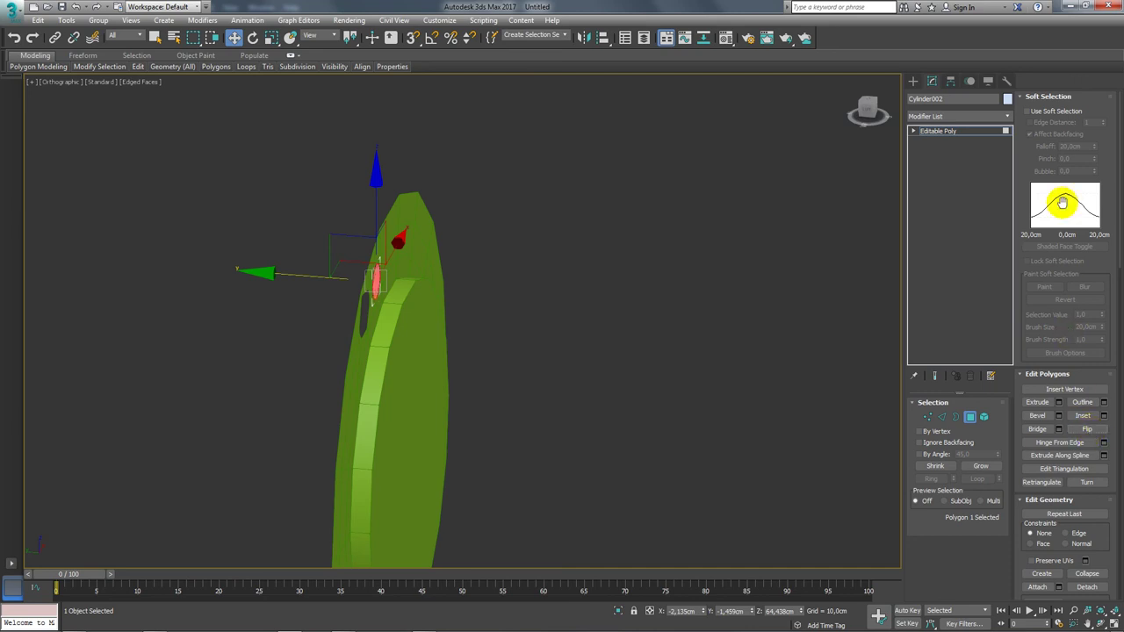
left_click(1044, 96)
middle_click_drag(505, 270, 370, 279, "alt")
scroll(370, 279, "up", 5)
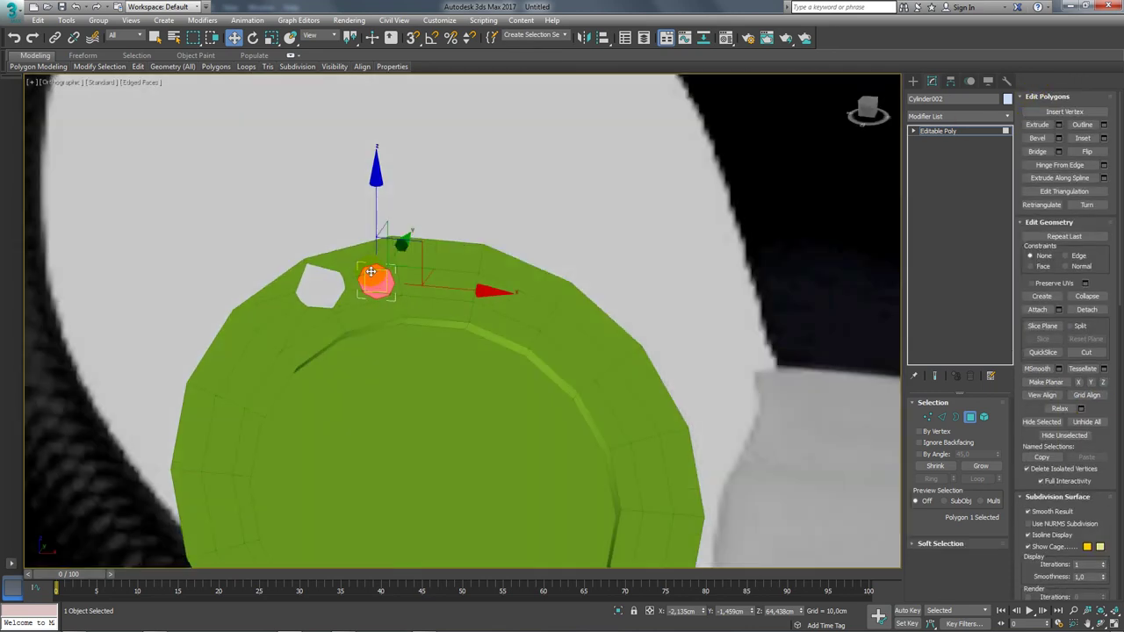
key("f")
key("z")
scroll(459, 279, "down", 4)
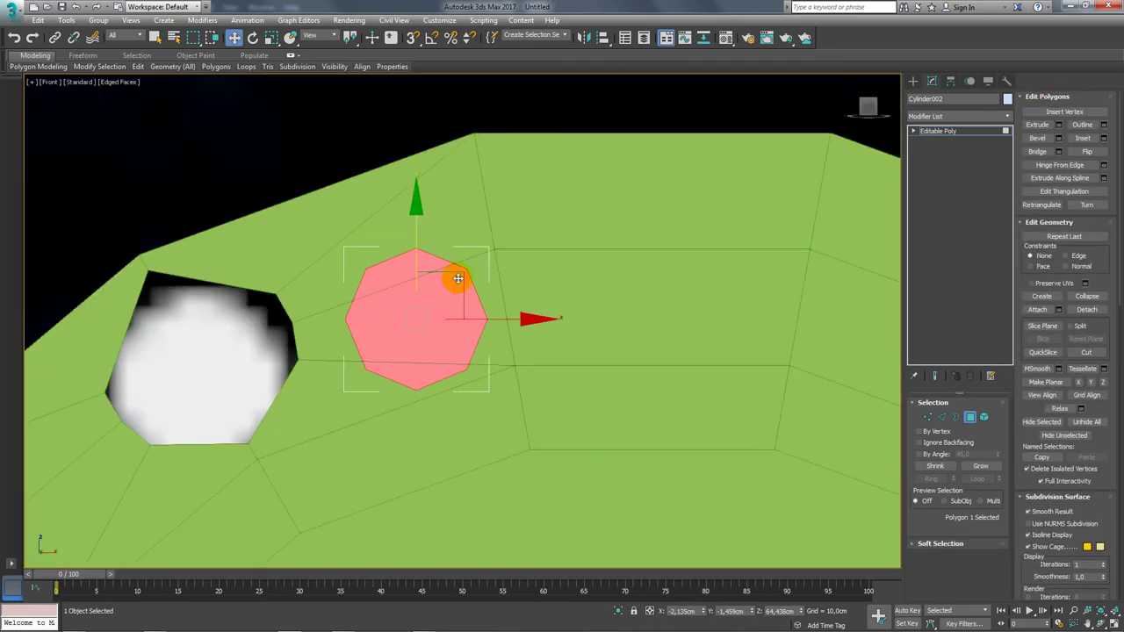
- Move the face onto the bolt hole, rotate it 90°, and scale it to fill the opening
left_click_drag(459, 278, 242, 335)
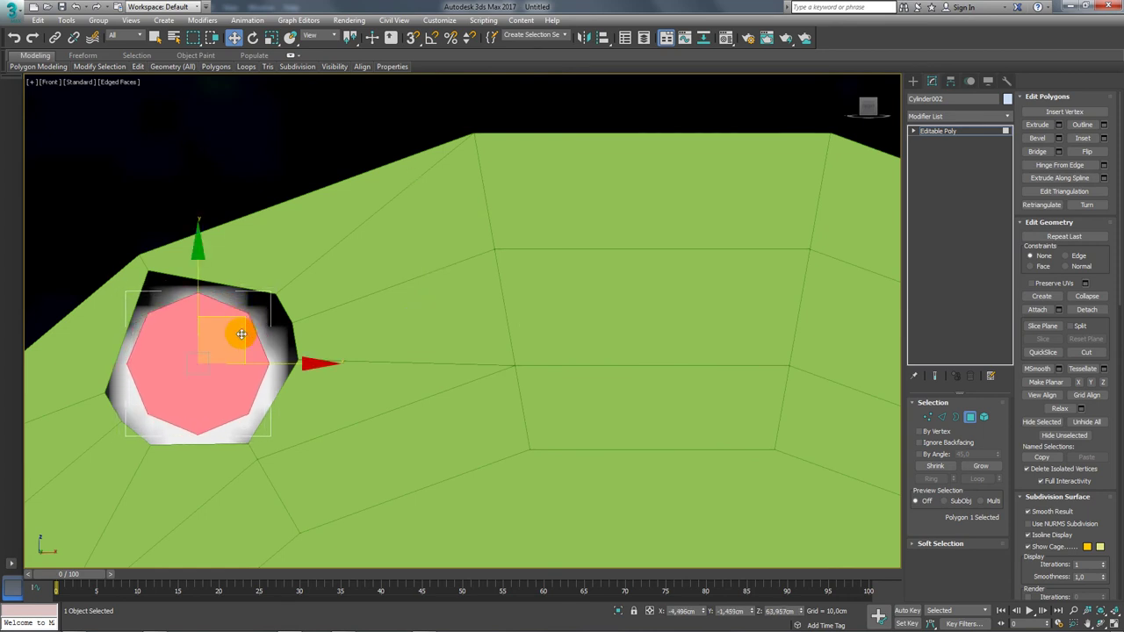
key("e")
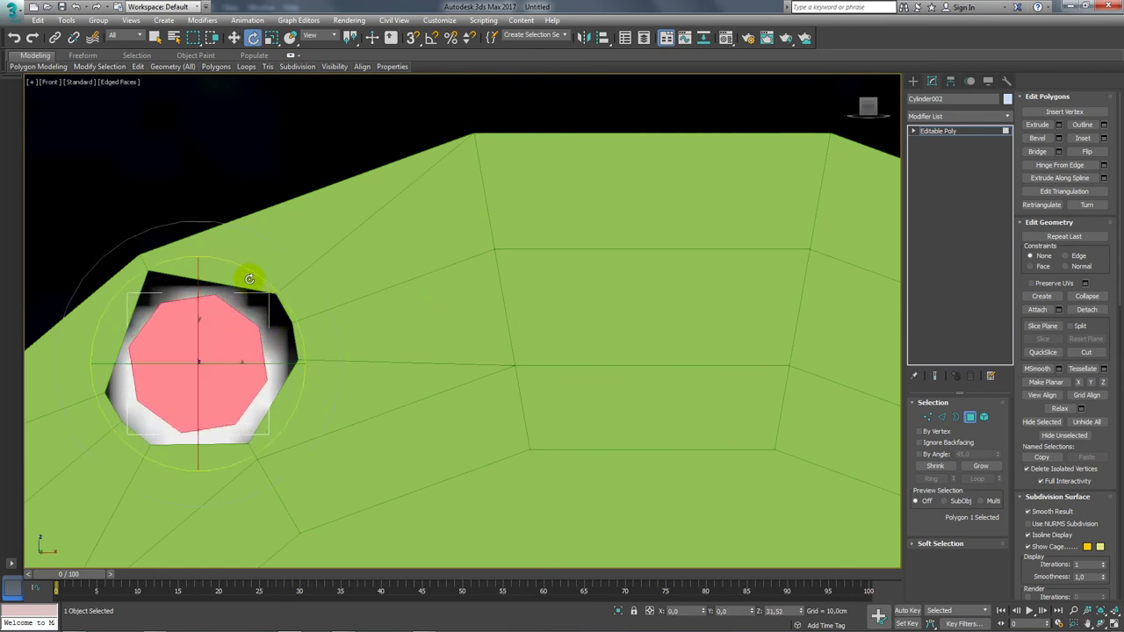
middle_click_drag(240, 349, 377, 330)
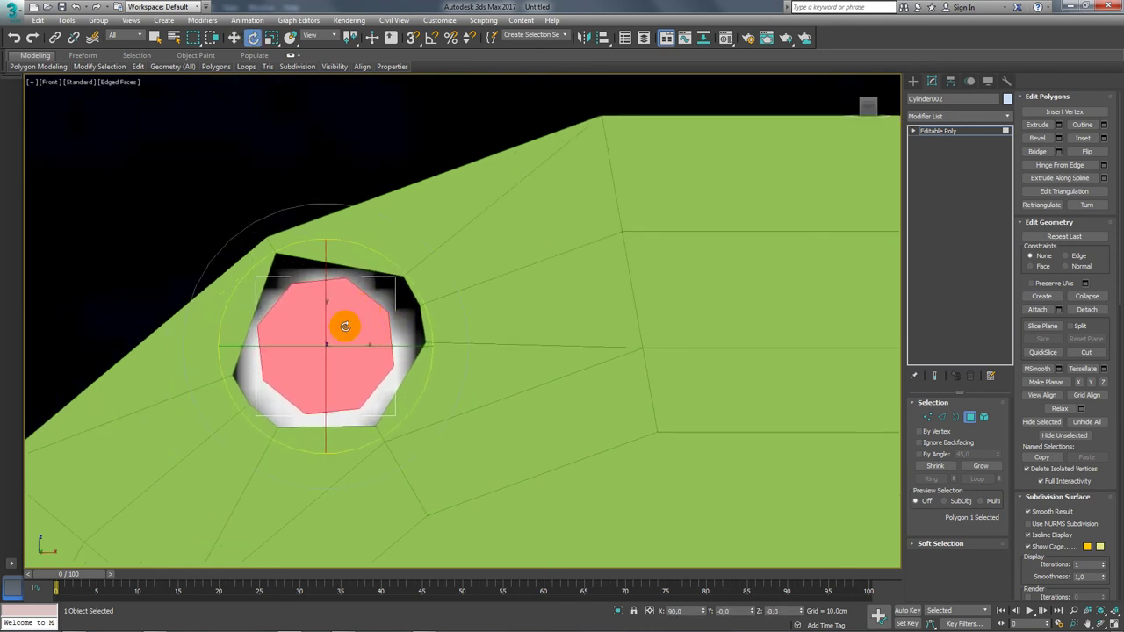
key("r")
mouse_move(338, 331)
left_mouse_down()
mouse_move(362, 303)
mouse_move(351, 322)
left_mouse_up()
- Attach the octagon face to the green plate Cylinder001
key("w")
key("r")
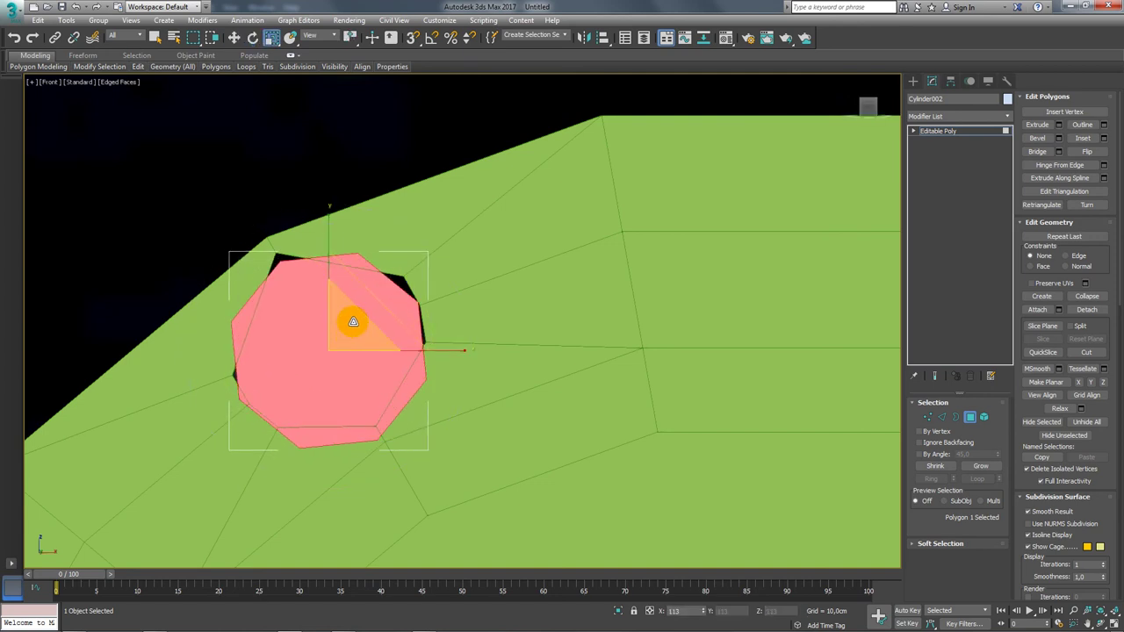
left_click(932, 131)
left_click(521, 276)
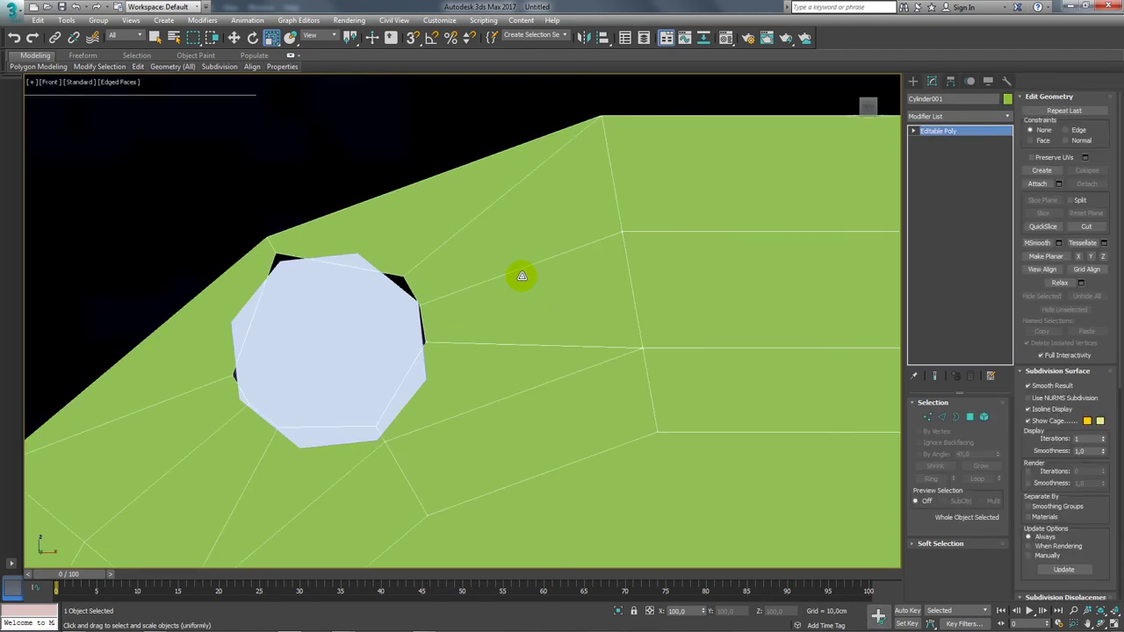
left_click(1036, 183)
left_click(378, 319)
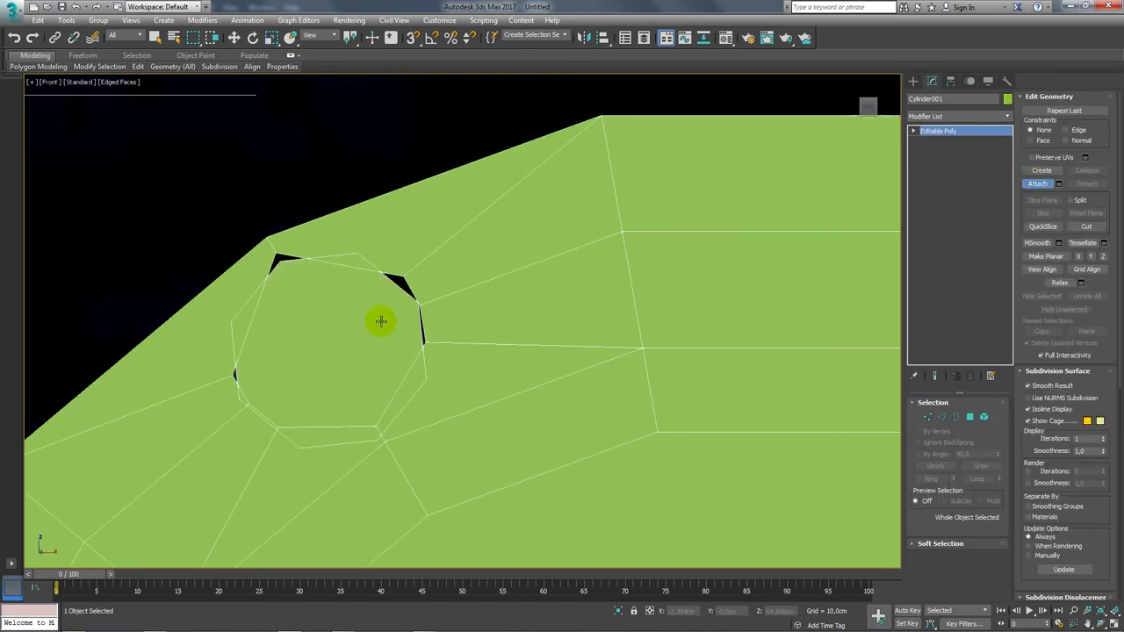
- Bridge the bolt hole's border to the octagon's border
left_click(953, 421)
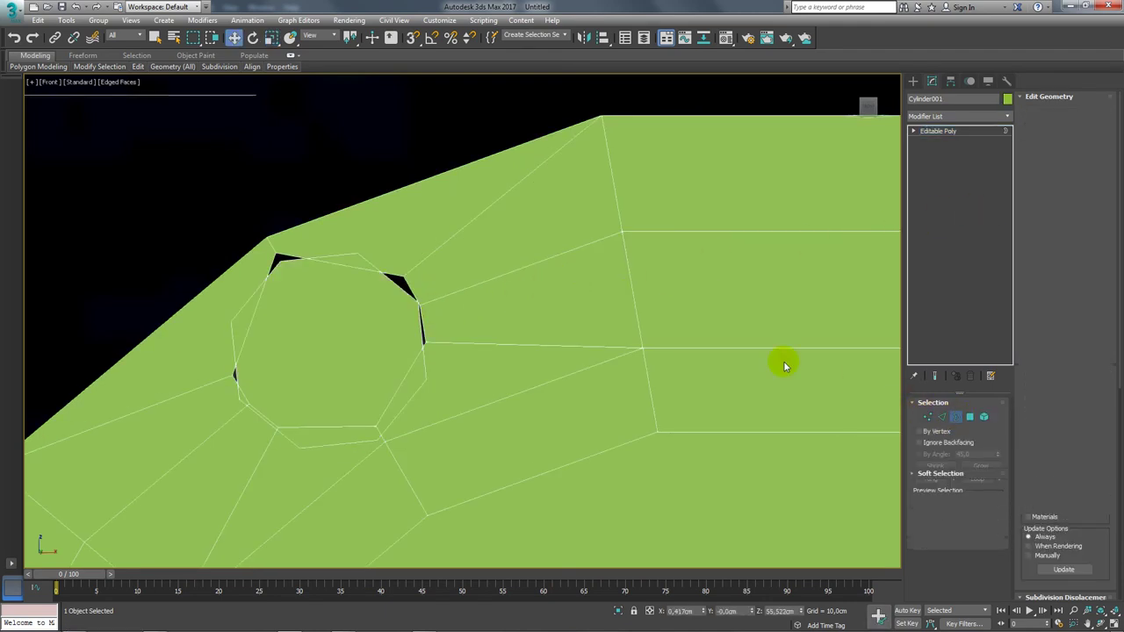
left_click(407, 283)
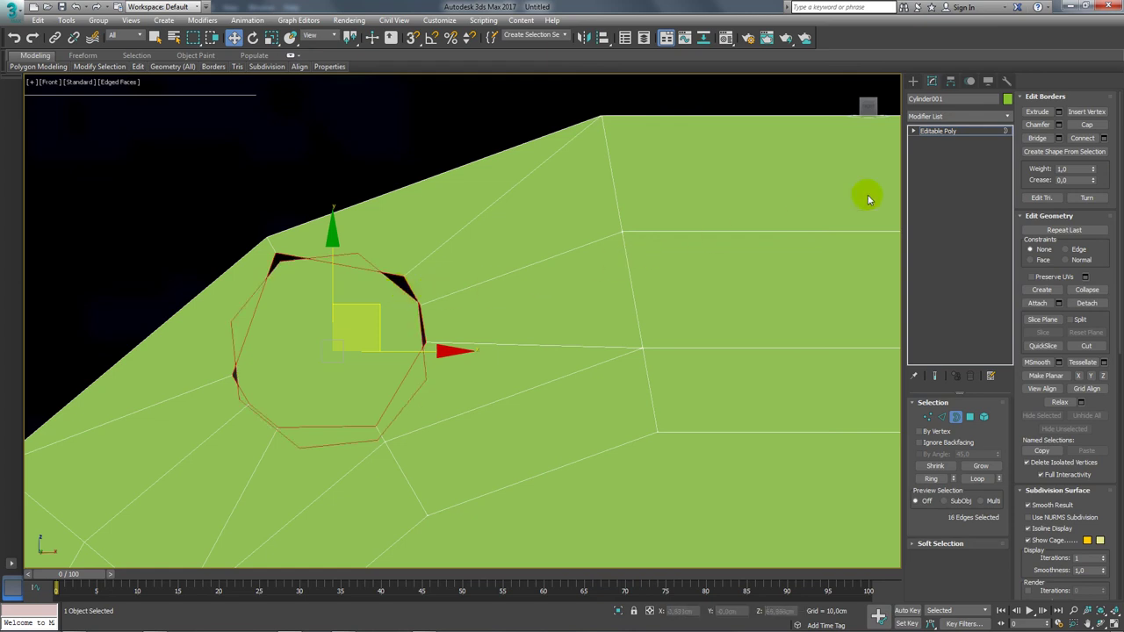
left_click(1037, 141)
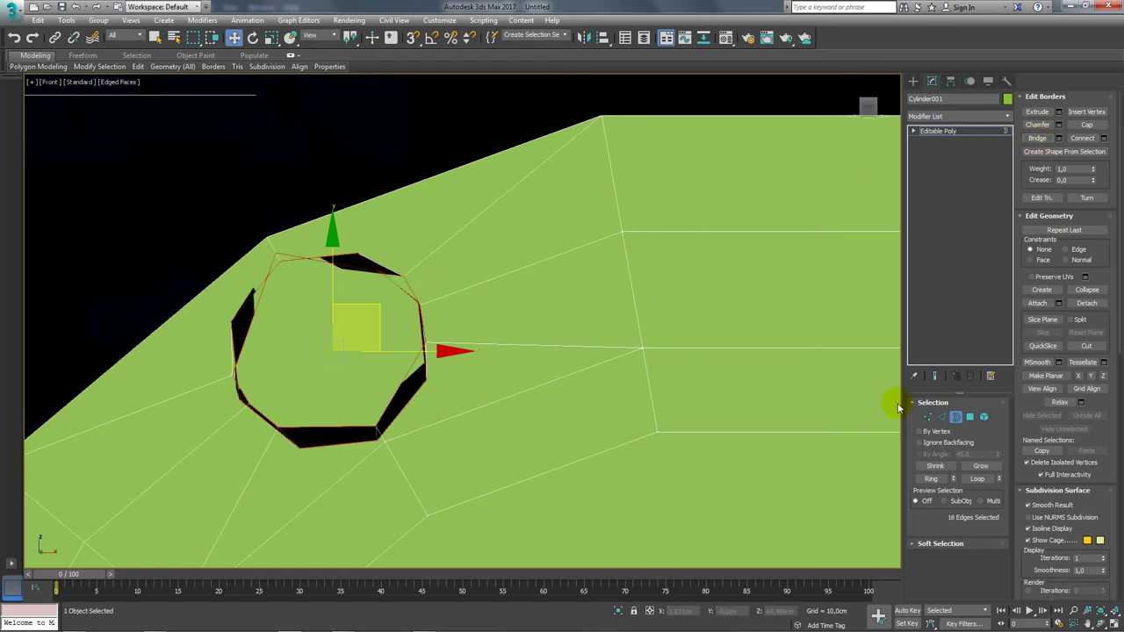
- Select the leftover ring of edges around the octagon and remove it
left_click(942, 419)
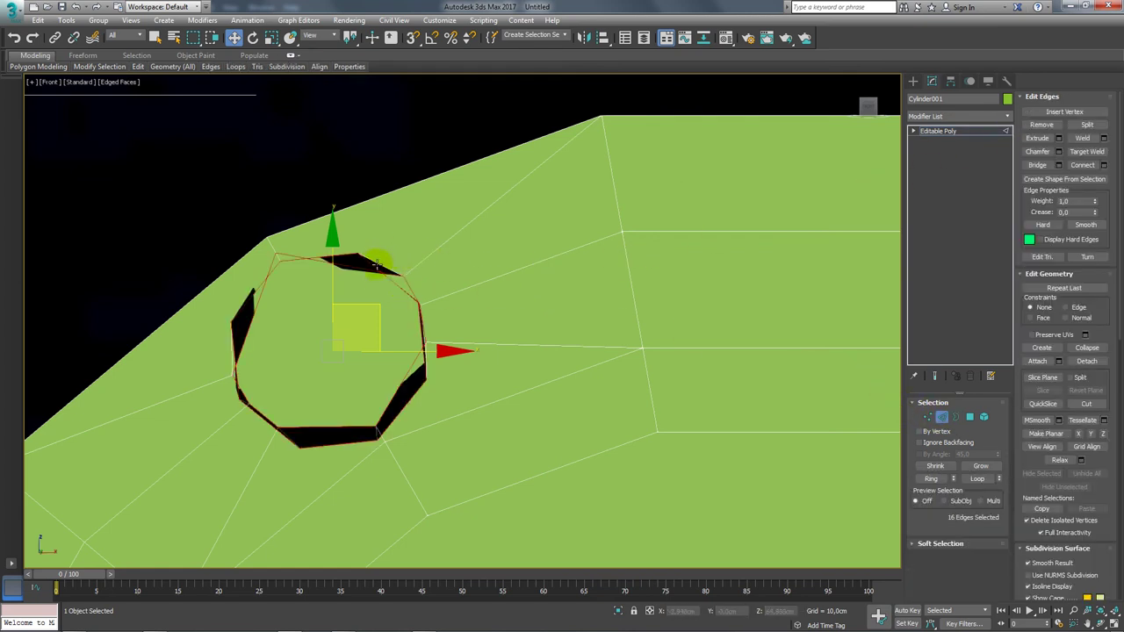
left_click(389, 281)
left_click(338, 256)
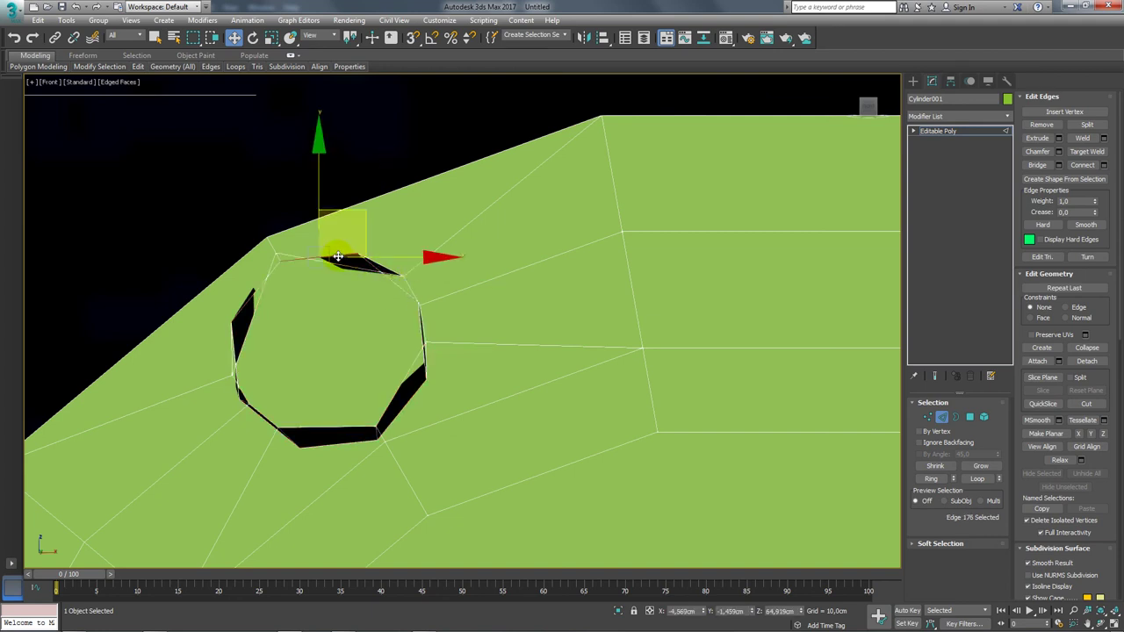
left_click(396, 289, "ctrl")
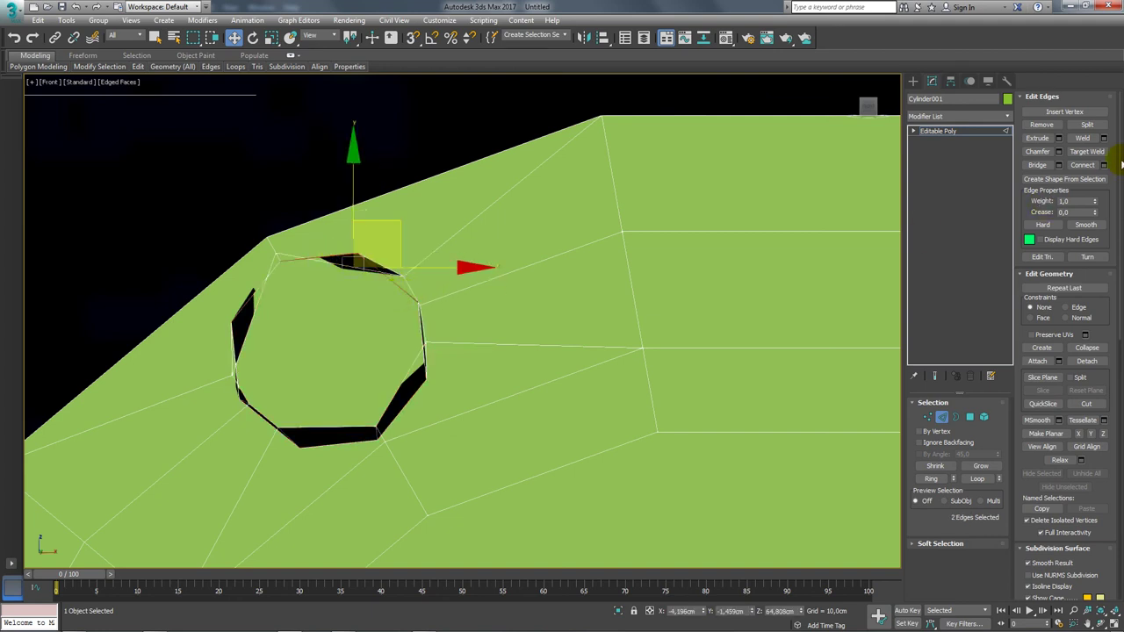
left_click(1037, 165)
double_click(399, 401)
scroll(434, 321, "up", 1)
middle_click_drag(433, 321, 455, 326)
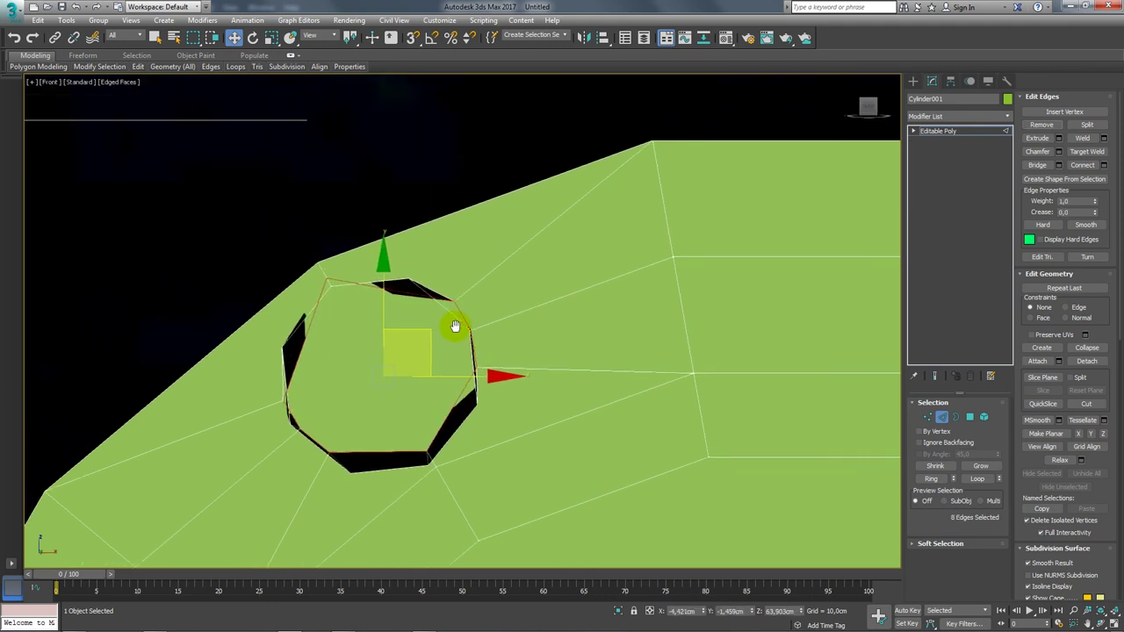
left_click(1044, 127)
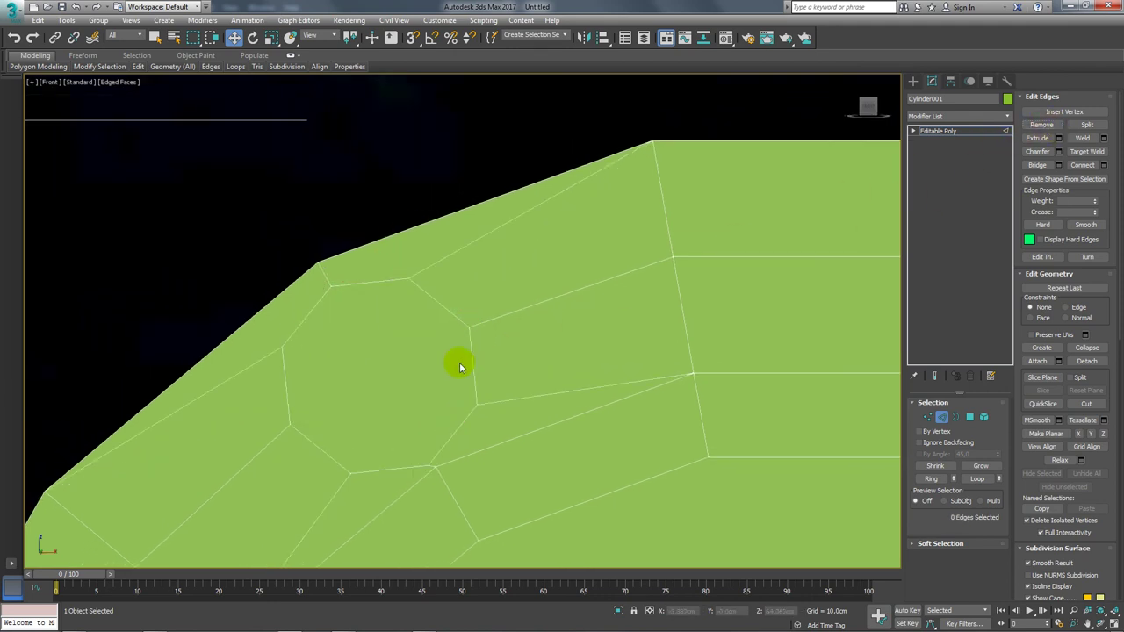
scroll(481, 360, "up", 3)
scroll(513, 386, "up", 2)
scroll(469, 344, "down", 2)
scroll(469, 344, "up", 3)
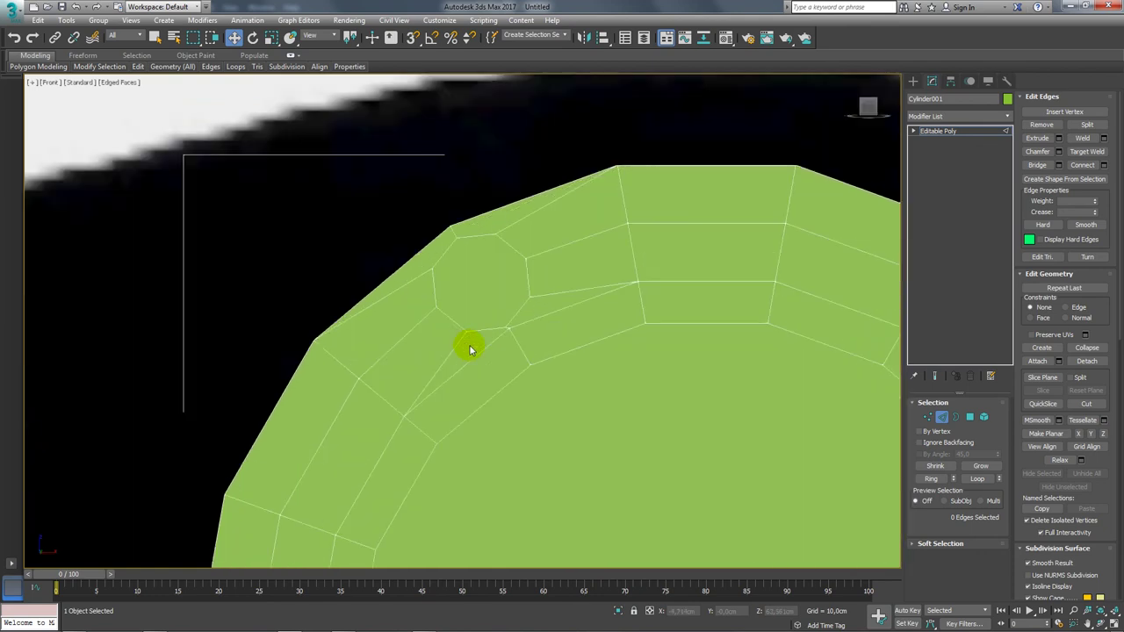
scroll(489, 322, "up", 2)
scroll(518, 320, "up", 1)
- Select the octagon face and scale it up slightly
scroll(536, 329, "up", 3)
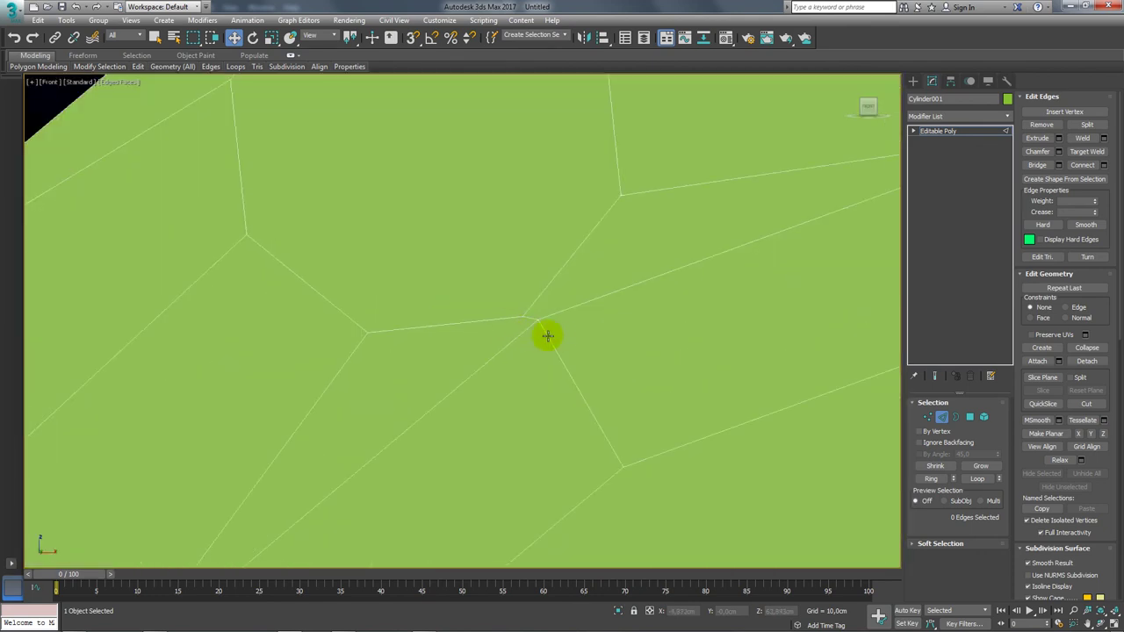
scroll(649, 346, "down", 2)
left_click(970, 416)
left_click(602, 281)
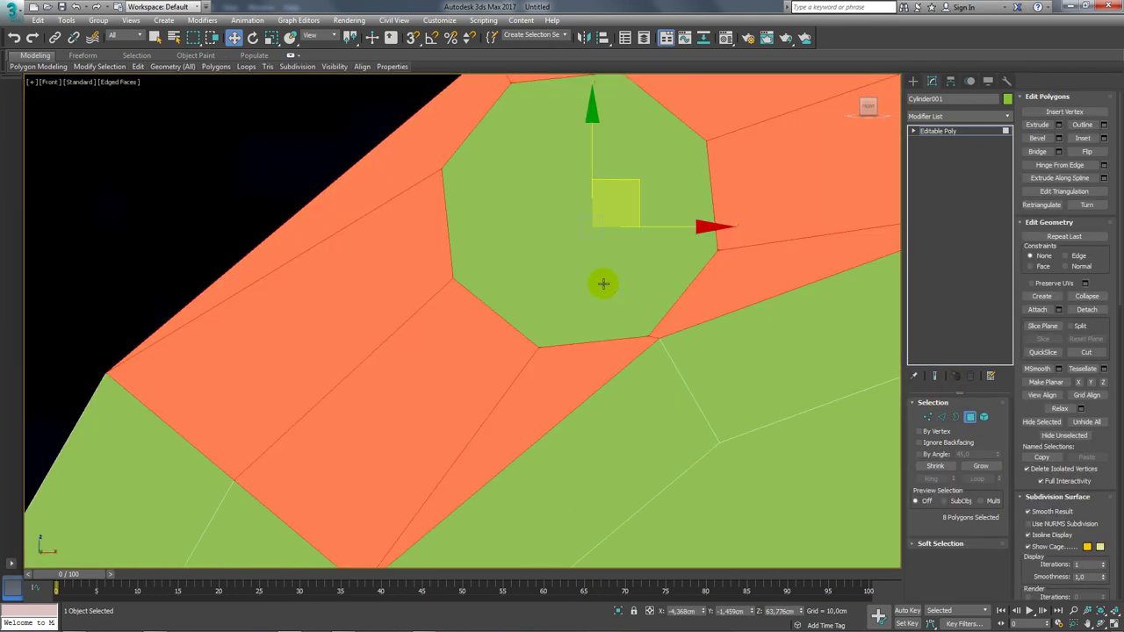
middle_click_drag(638, 252, 580, 308)
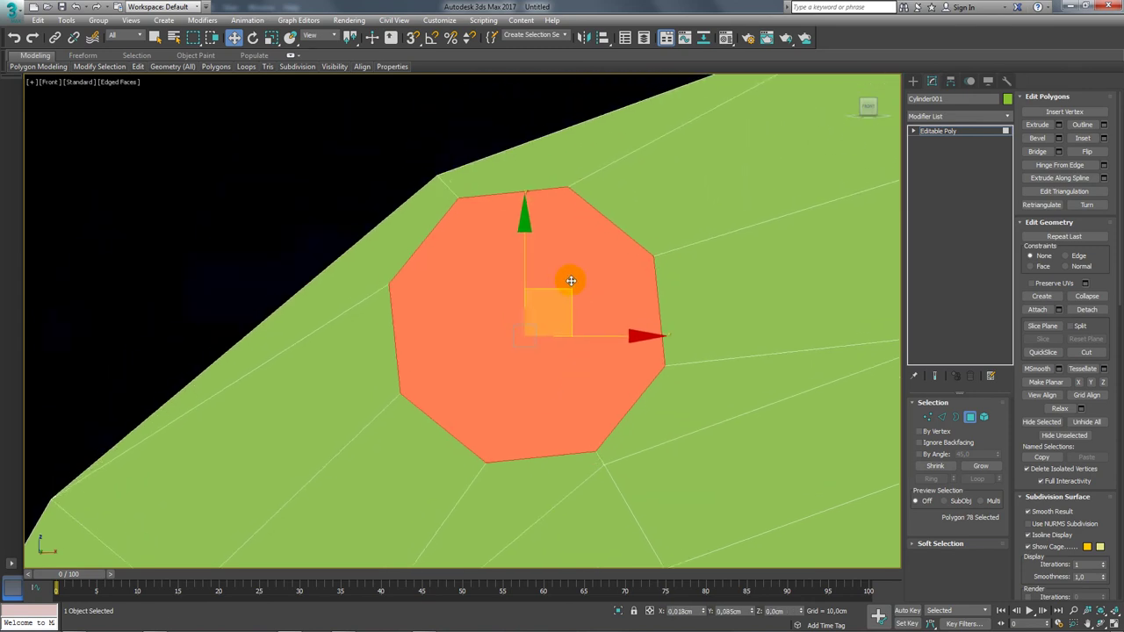
scroll(572, 291, "down", 1)
scroll(577, 316, "down", 2)
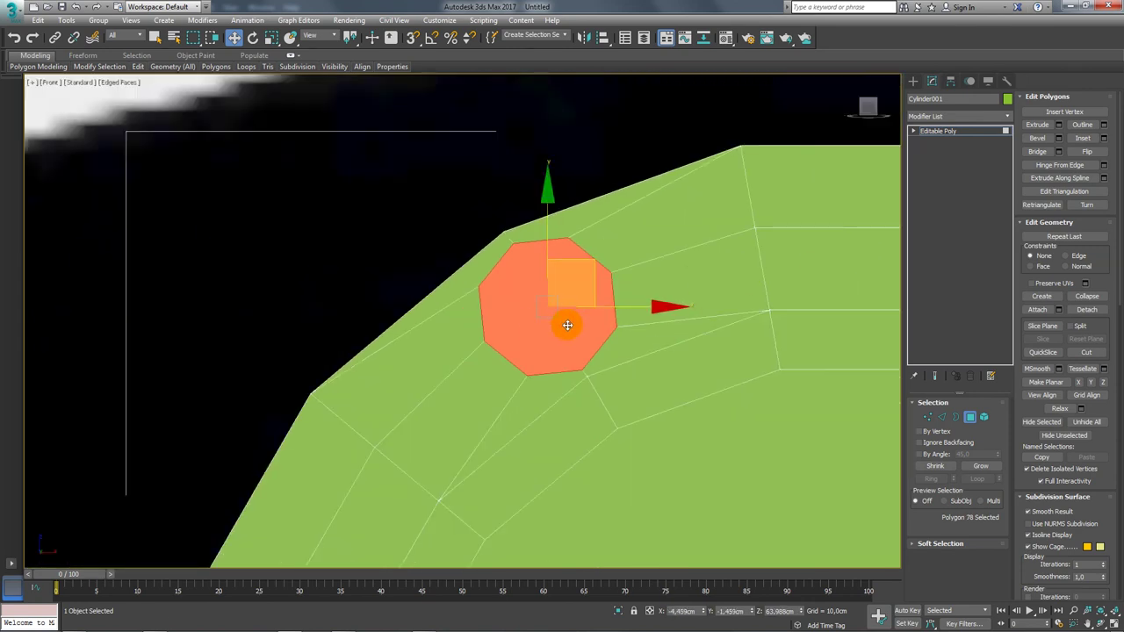
key("r")
mouse_move(603, 265)
left_mouse_down()
mouse_move(609, 251)
mouse_move(730, 250)
left_mouse_up()
- Inset the octagon face by a small amount, about 0.1 cm
left_click(1104, 137)
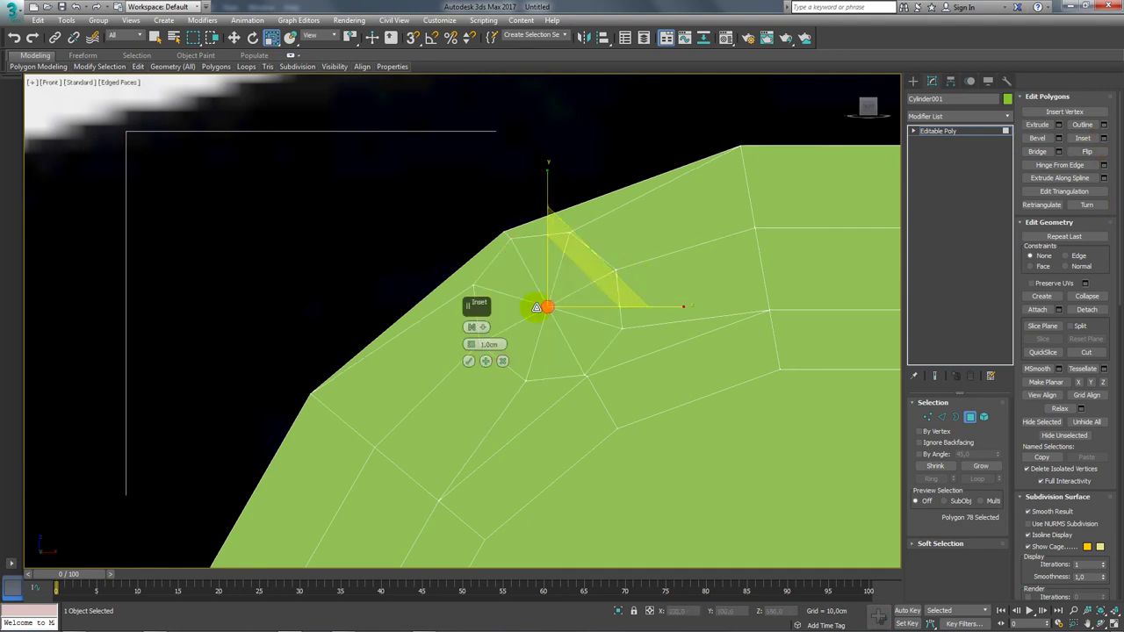
left_click_drag(471, 344, 472, 334)
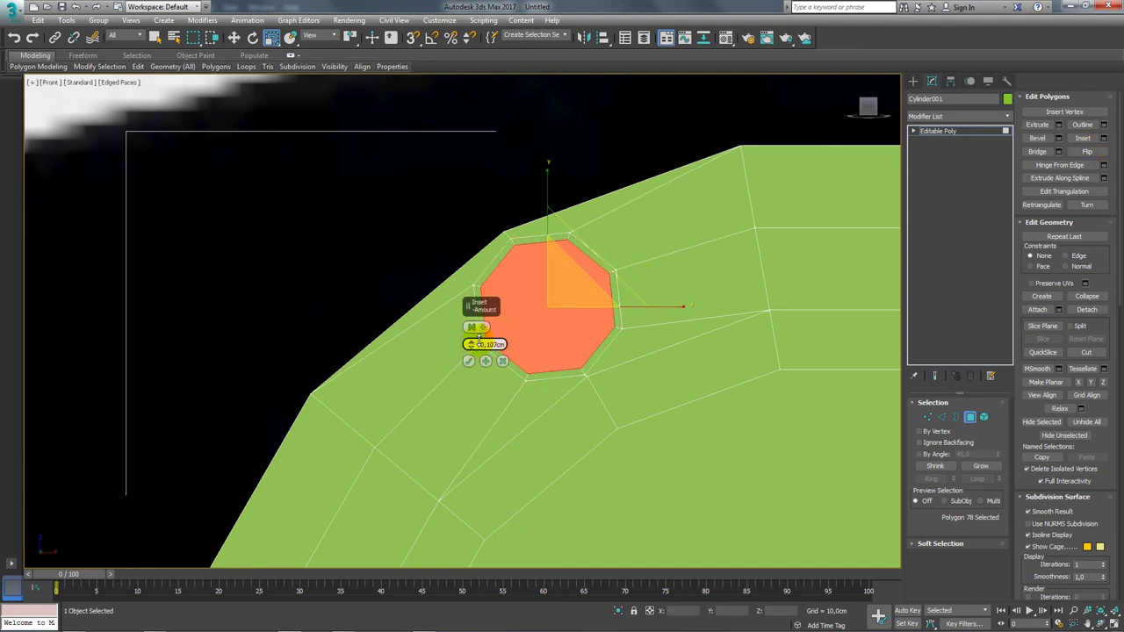
left_click(468, 361)
scroll(572, 330, "down", 2)
scroll(573, 330, "down", 2)
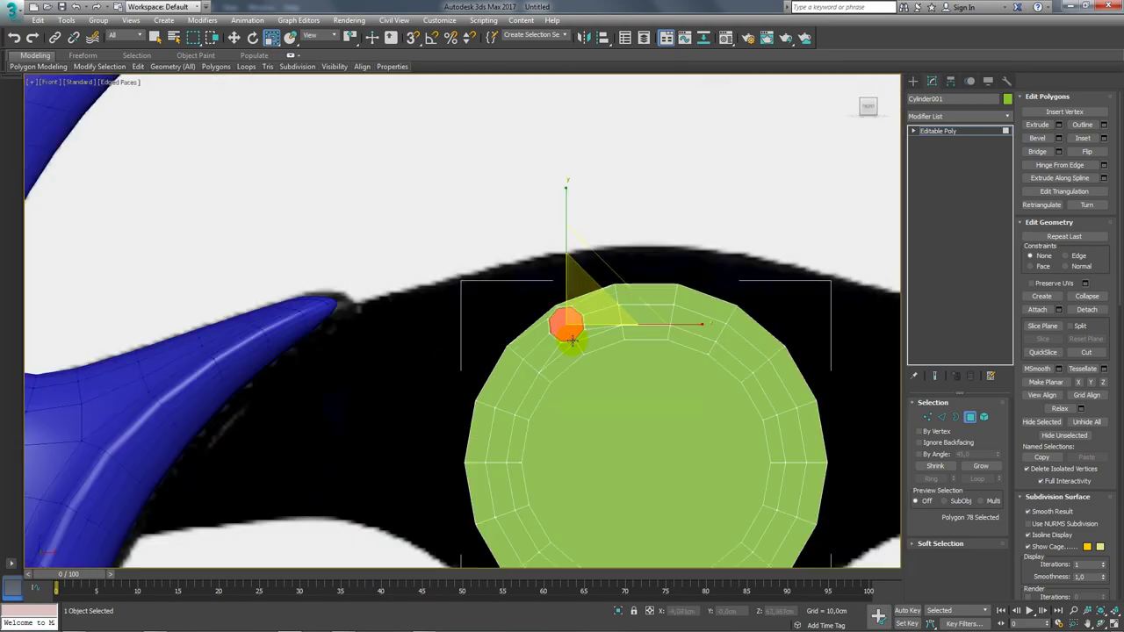
scroll(572, 334, "down", 2)
scroll(572, 336, "down", 2)
middle_click_drag(482, 360, 499, 421, "alt")
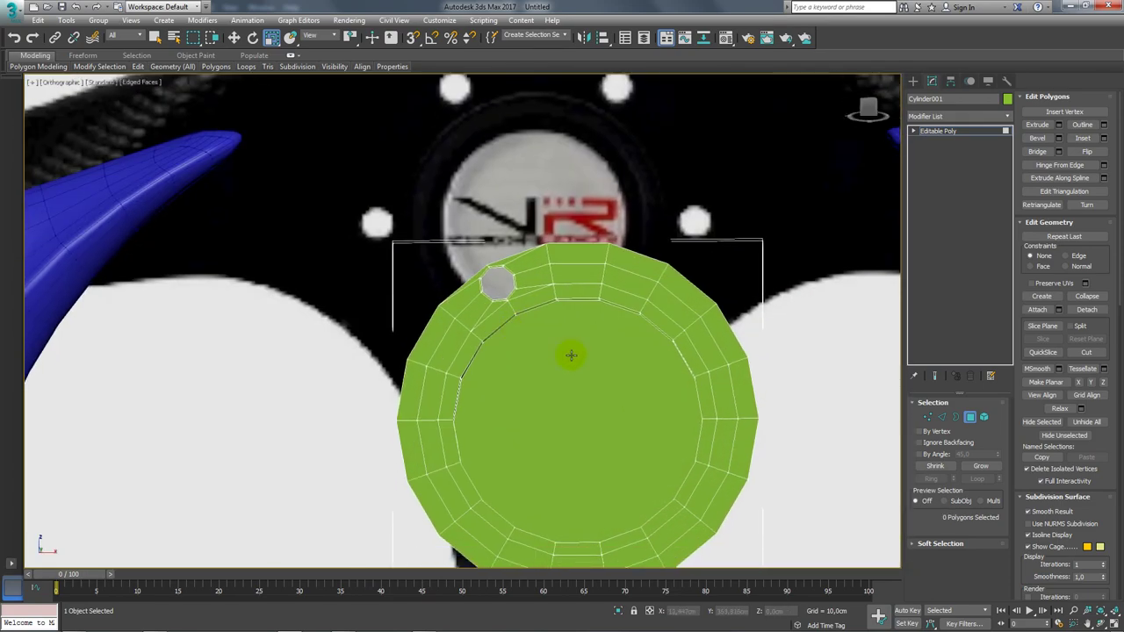
- Make the hub plate see-through with Alt+X and frame it in the front view
scroll(572, 369, "up", 2)
mouse_move(571, 383)
middle_mouse_down("alt")
mouse_move(575, 361)
mouse_move(562, 354)
mouse_move(597, 365)
mouse_move(572, 367)
mouse_move(567, 321)
mouse_move(522, 218)
middle_mouse_up("alt")
scroll(572, 367, "down", 2)
left_click(977, 422)
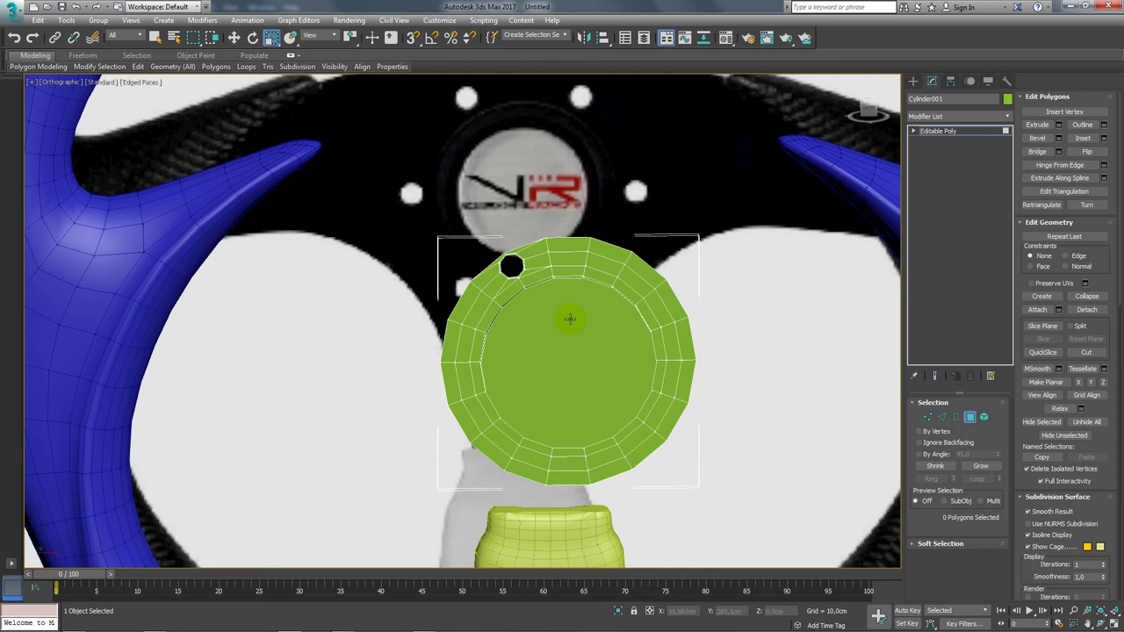
key("alt+x")
mouse_move(564, 158)
middle_mouse_down("alt")
mouse_move(575, 181)
mouse_move(567, 256)
middle_mouse_up("alt")
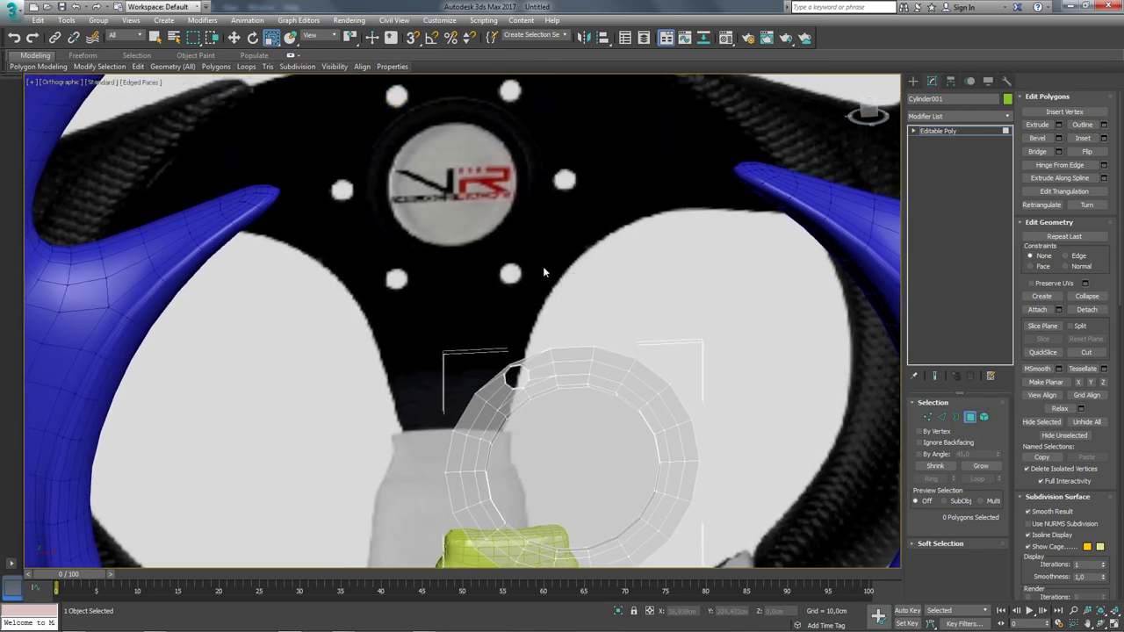
key("f")
key("z")
scroll(537, 269, "down", 3)
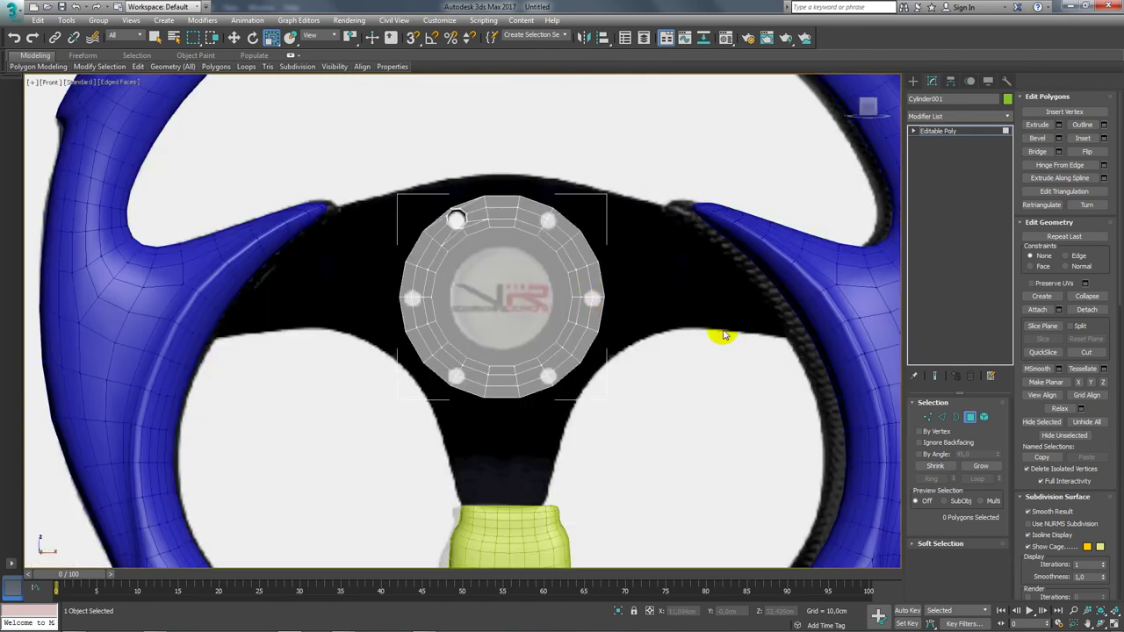
scroll(525, 250, "up", 2)
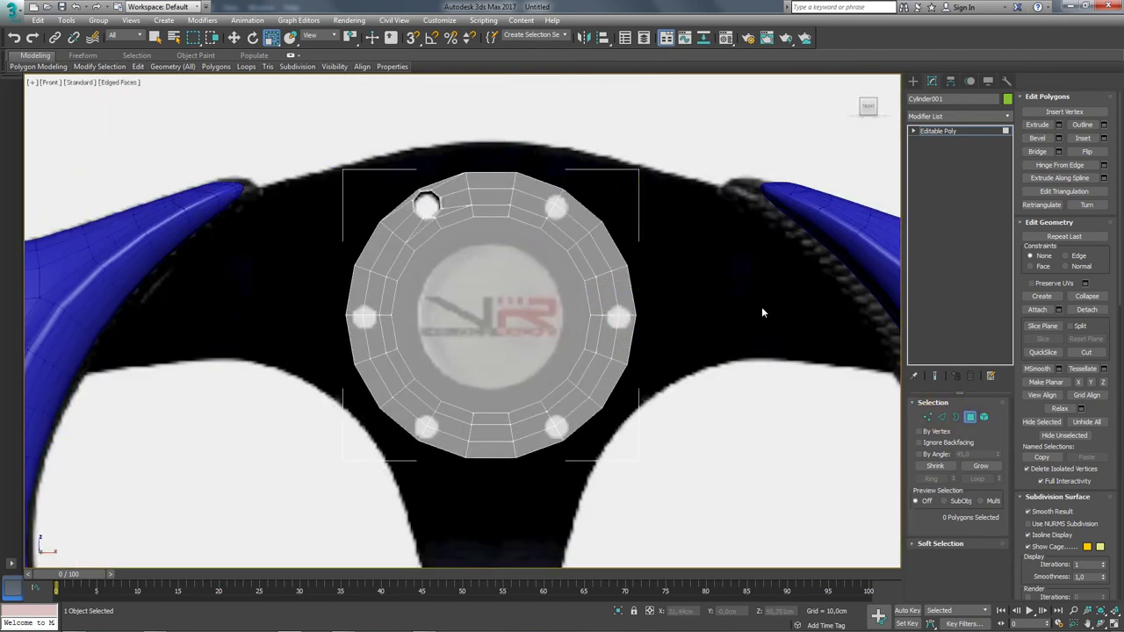
left_click(373, 253)
scroll(334, 314, "up", 3)
- Select the top wedge of ring polygons around the bolt hole, excluding the centre cap
left_click(492, 216)
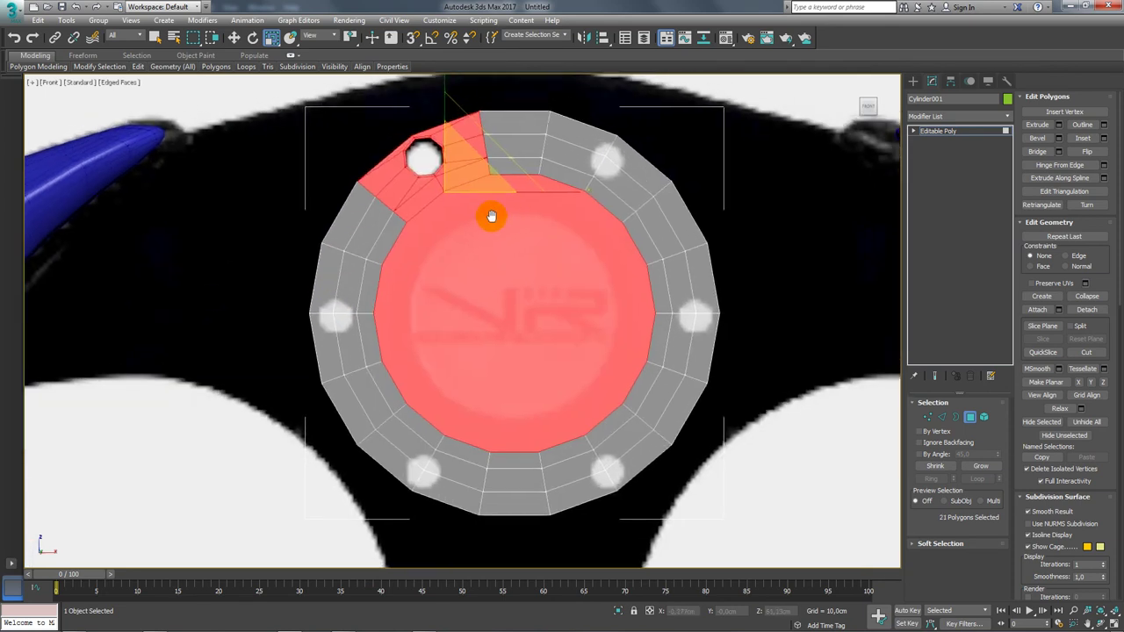
middle_click_drag(492, 216, 451, 246)
left_click(534, 289, "alt")
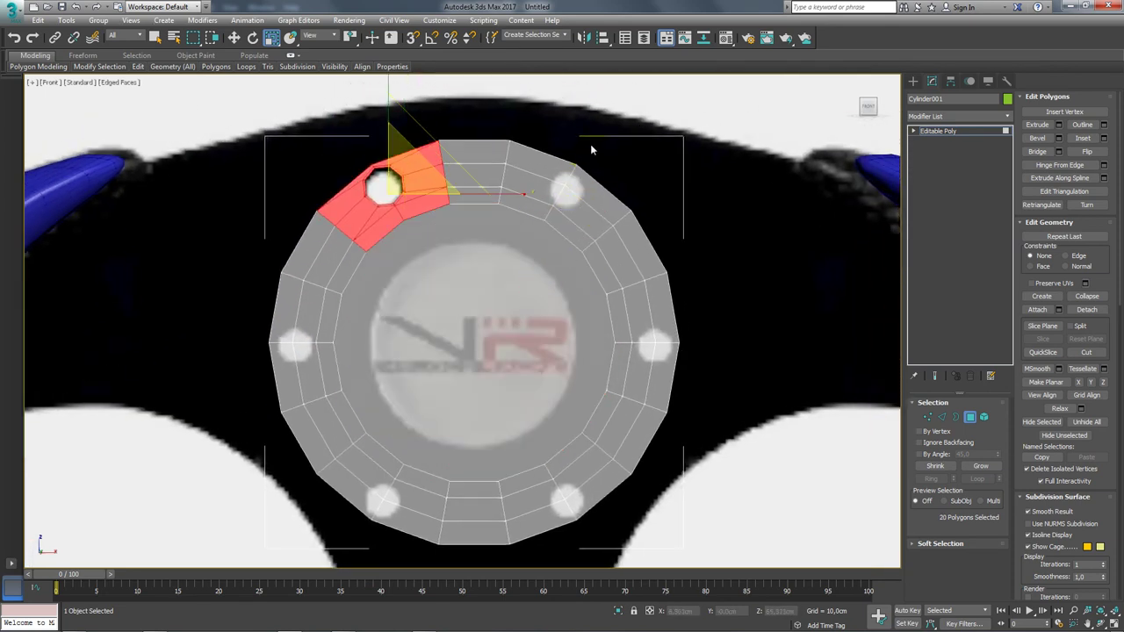
left_click_drag(538, 202, 615, 244)
key("ctrl+z")
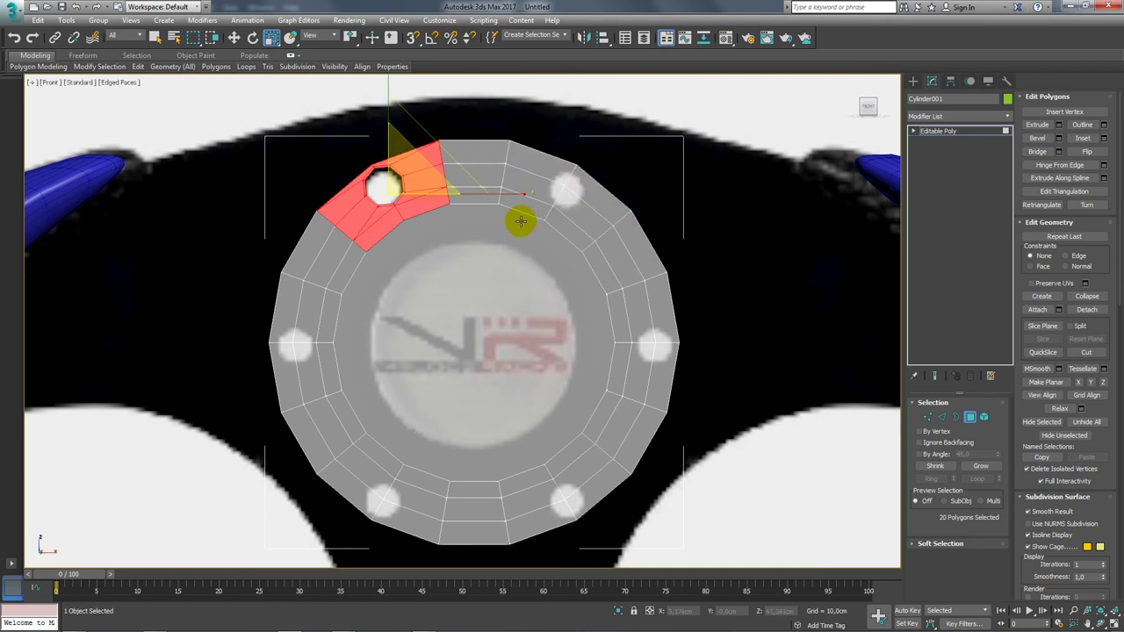
left_click_drag(470, 158, 470, 201, "ctrl")
middle_click_drag(469, 201, 525, 248)
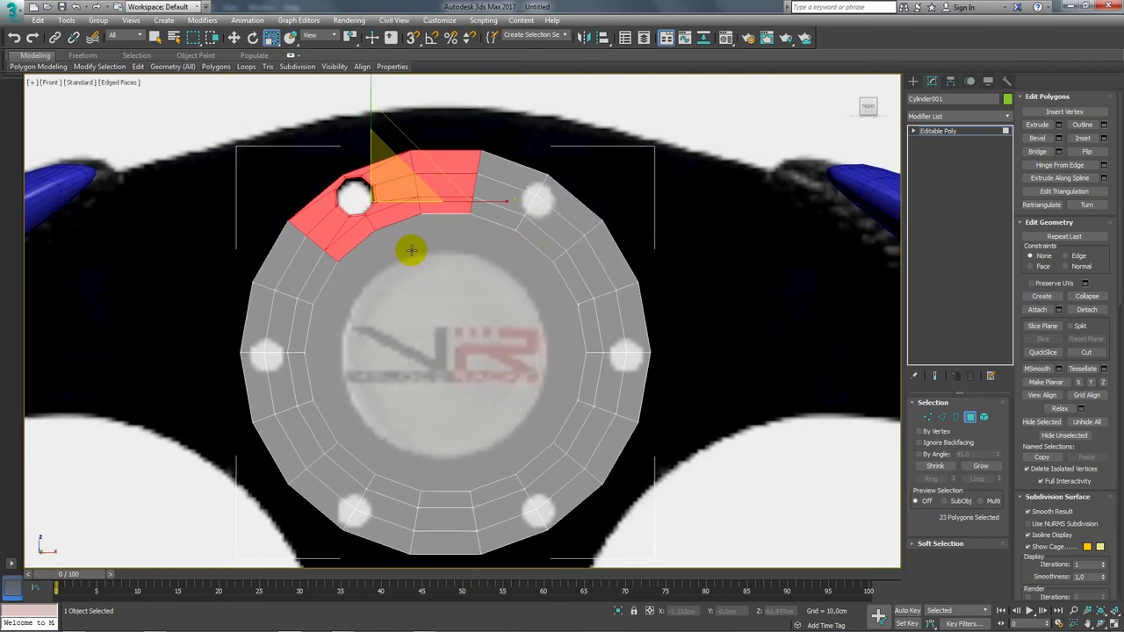
mouse_move(409, 248)
middle_mouse_down("alt")
mouse_move(419, 268)
mouse_move(421, 153)
middle_mouse_up("alt")
left_click(434, 228, "ctrl")
middle_click_drag(433, 228, 451, 233, "alt")
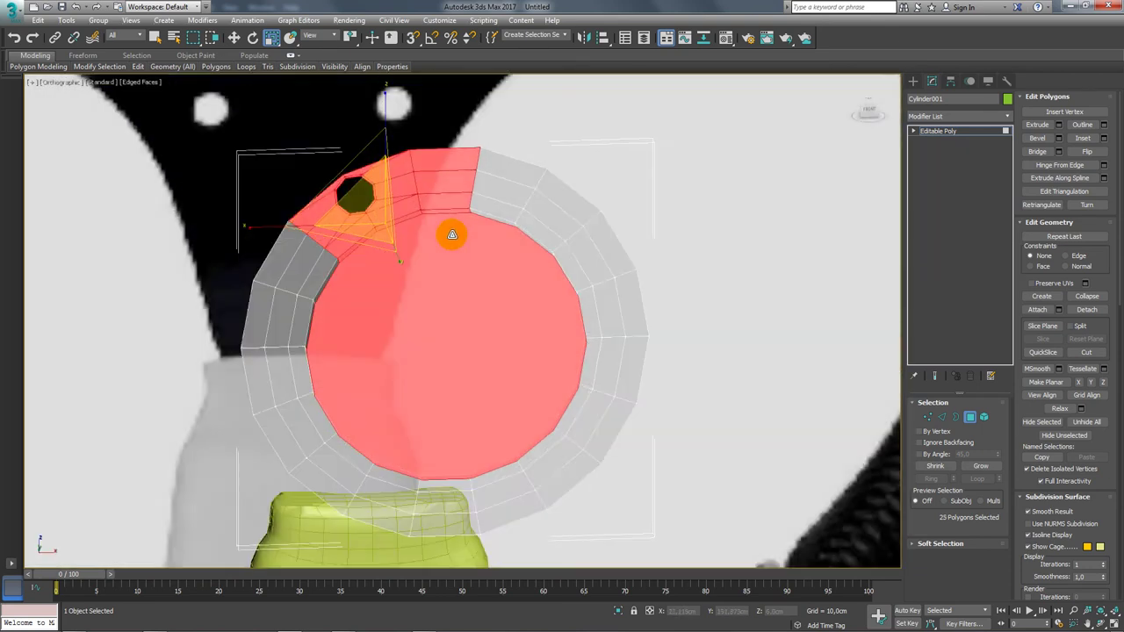
left_click(454, 294, "alt")
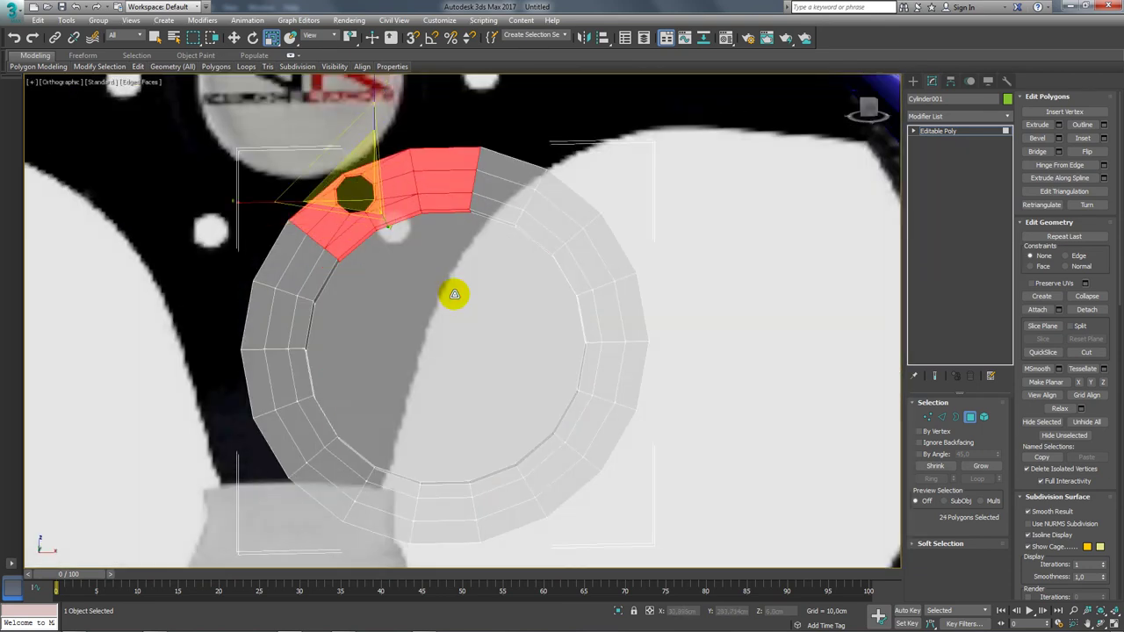
- Invert the selection, delete everything outside the wedge, and exit sub-object mode
key("ctrl+i")
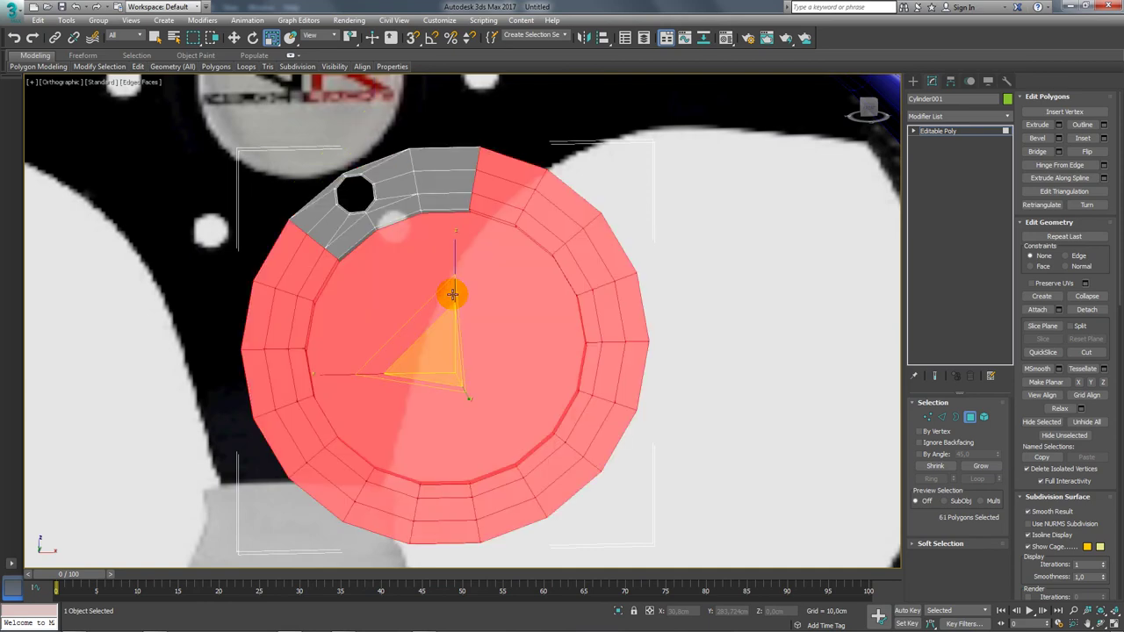
key("Delete")
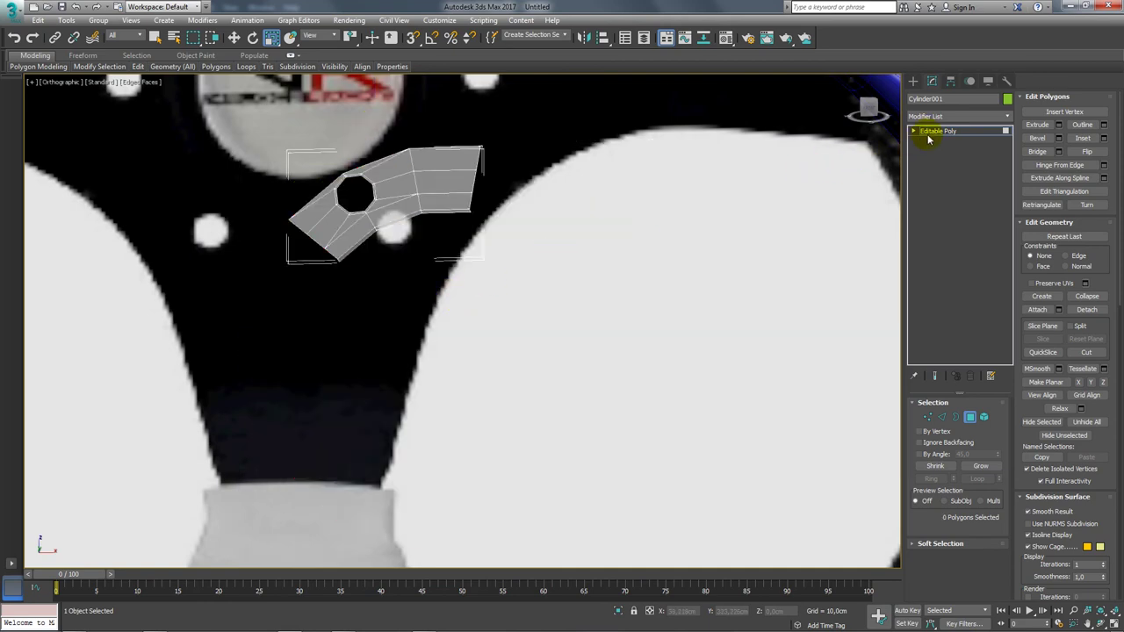
left_click(930, 131)
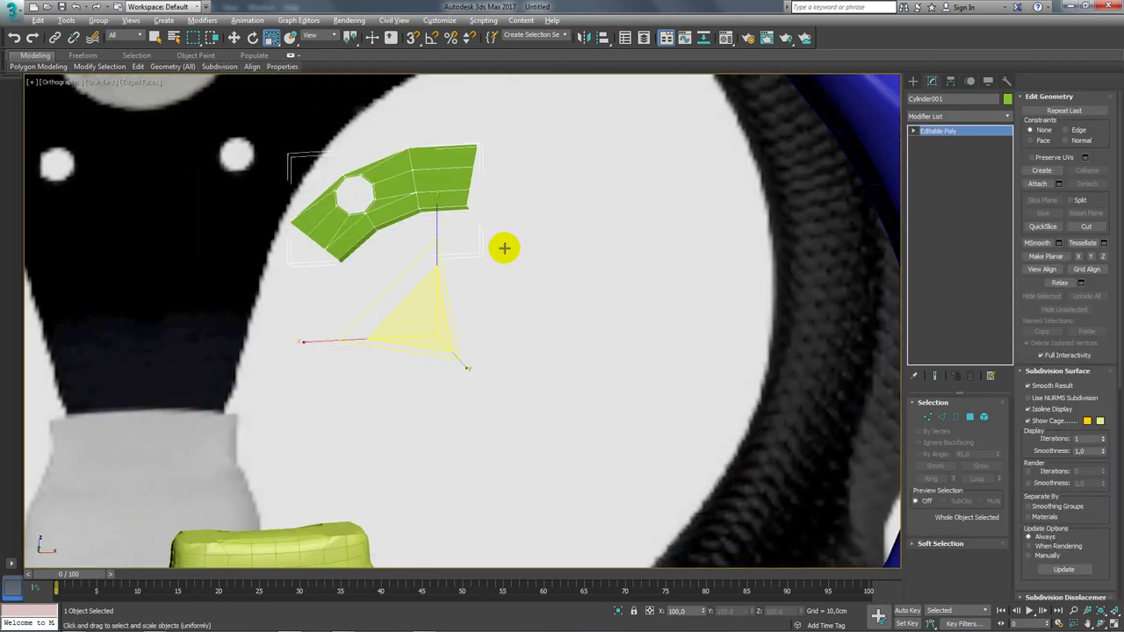
- Open Tools > Array with preview on and enter a 360° total rotation
scroll(504, 246, "down", 5)
scroll(494, 245, "up", 2)
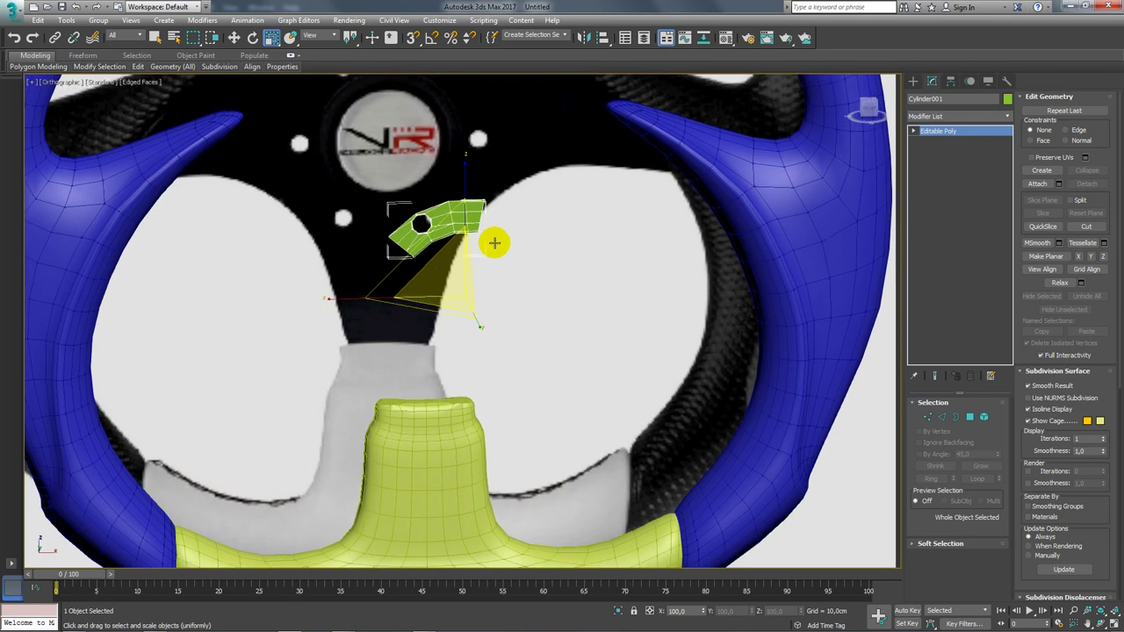
left_click(69, 20)
left_click(104, 222)
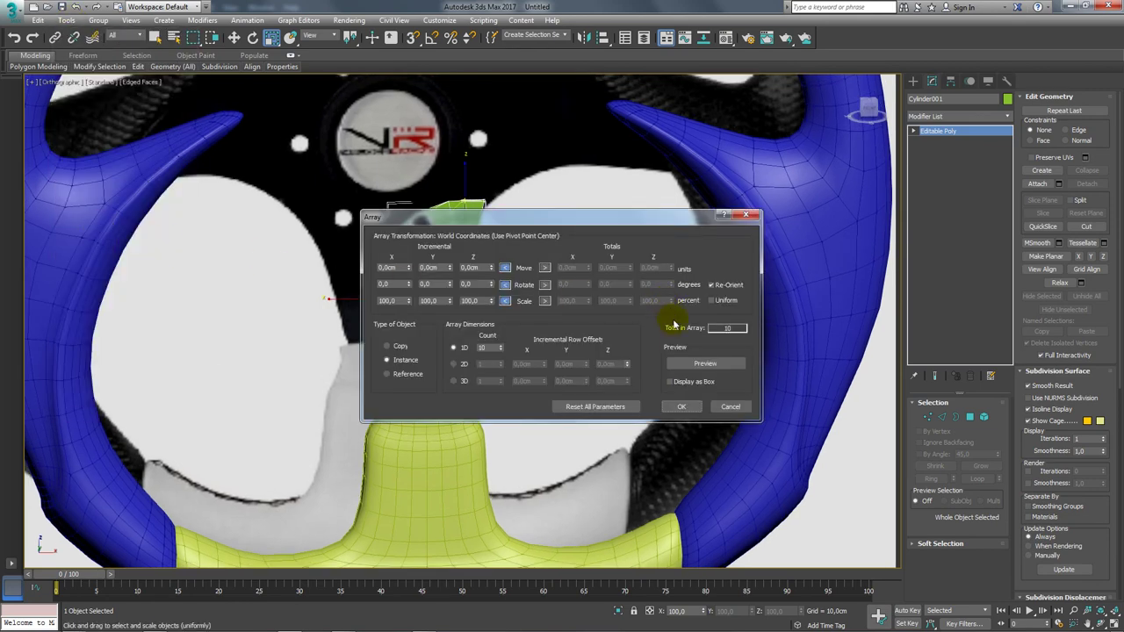
left_click(689, 364)
left_click_drag(609, 220, 769, 200)
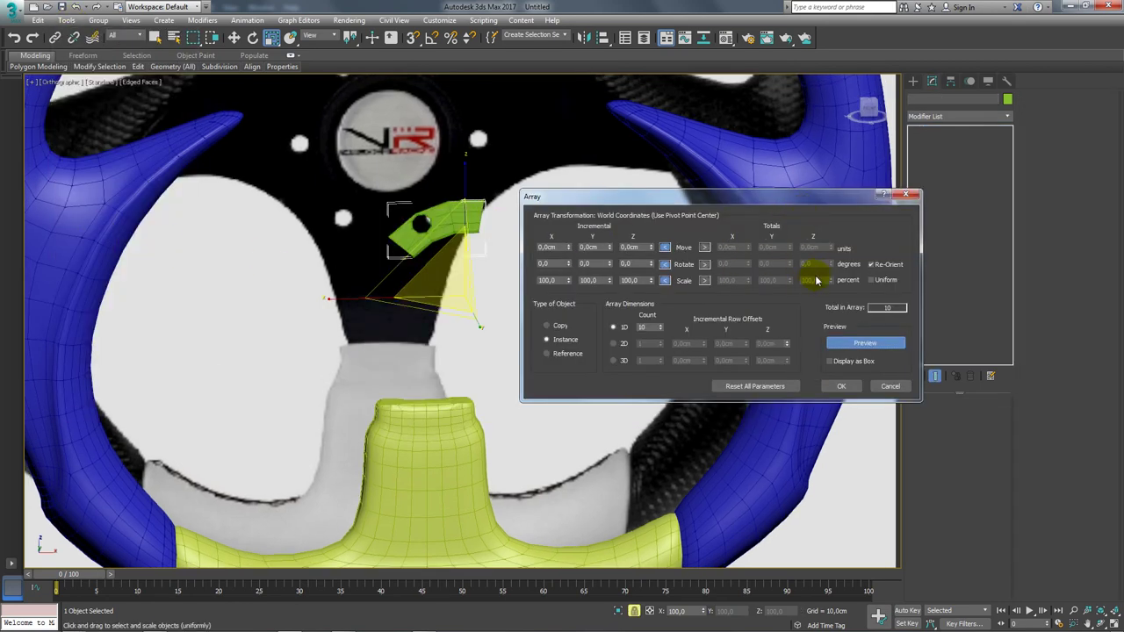
left_click(703, 266)
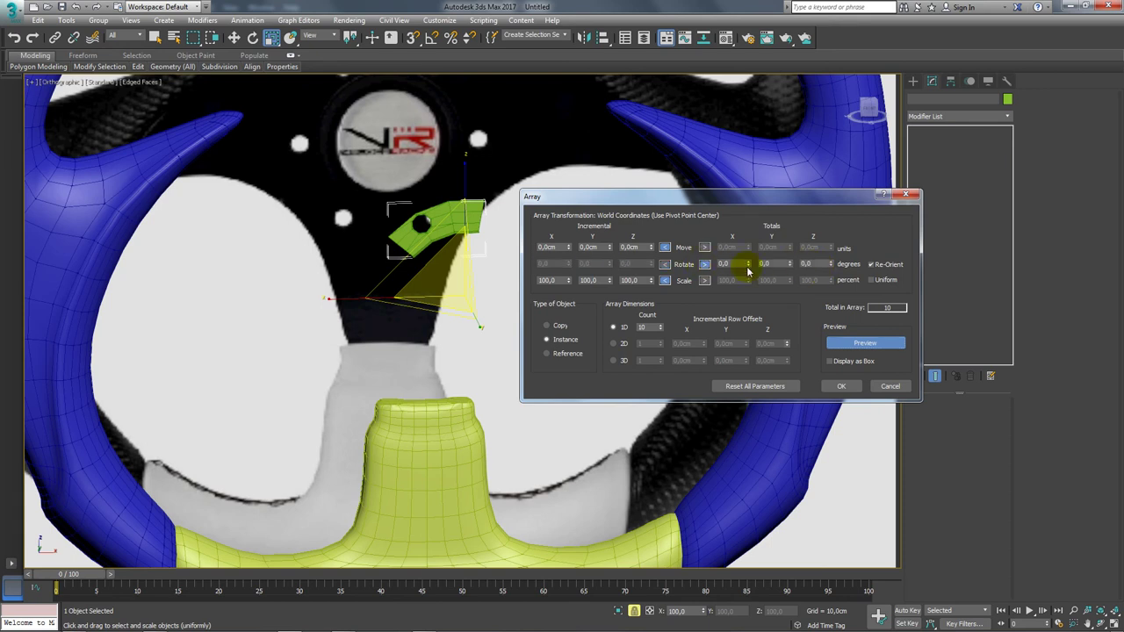
left_click(817, 263)
type("360")
key("Return")
- Move the 360° rotation to the Y axis, set Count 6, and create the instances
mouse_move(641, 208)
left_mouse_down()
mouse_move(833, 243)
mouse_move(831, 223)
left_mouse_up()
right_click(876, 266)
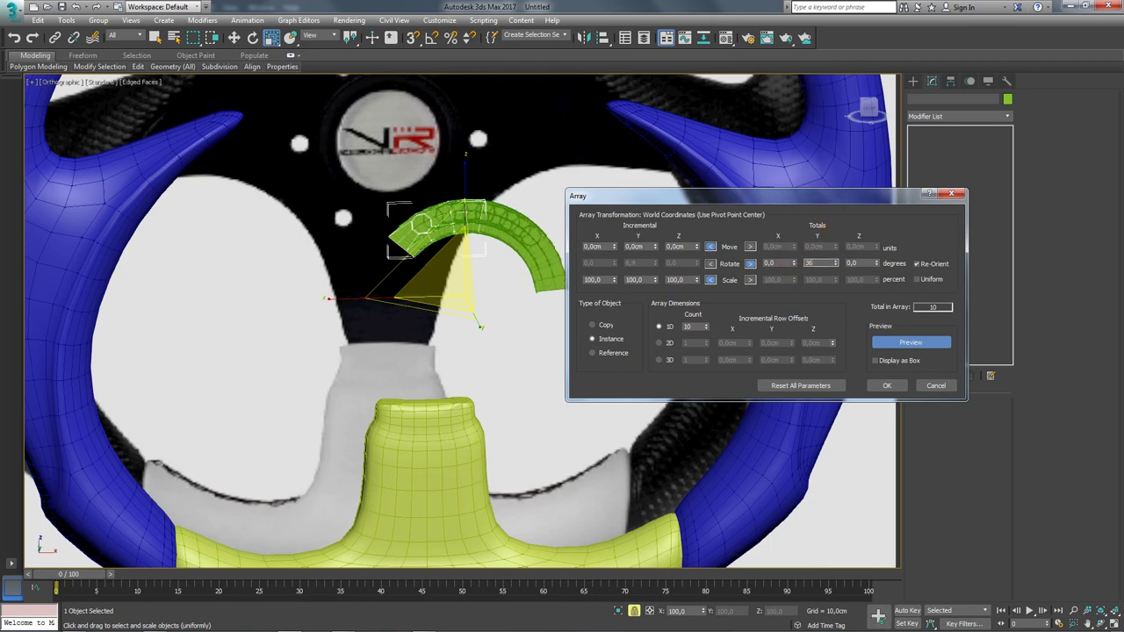
type("0,0")
key("Return")
scroll(713, 328, "up", 4)
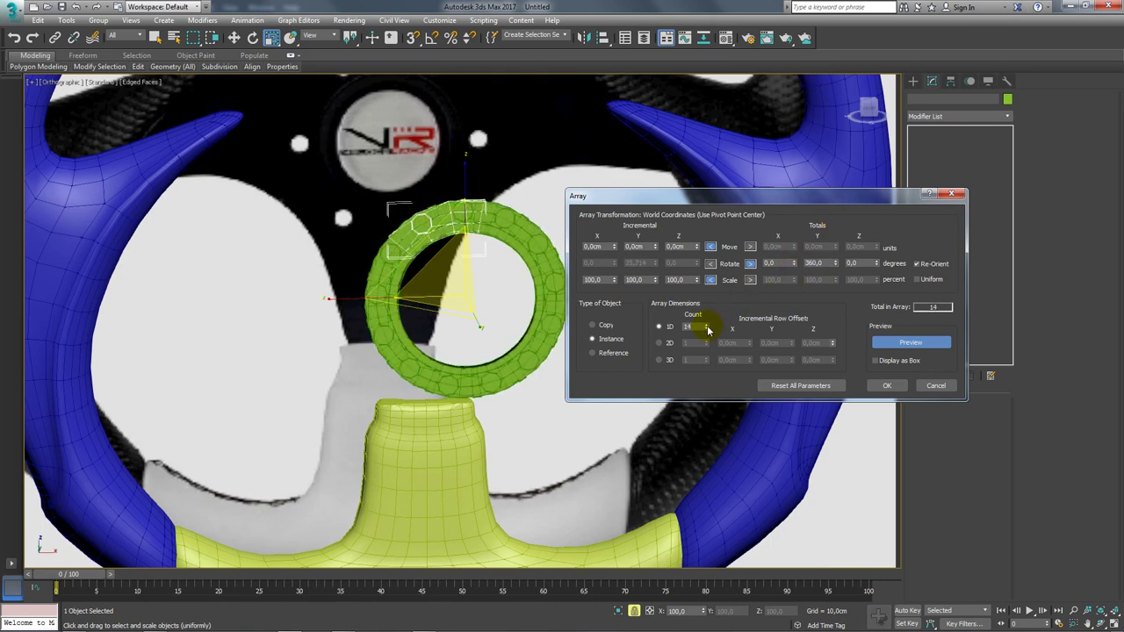
type("6")
key("Return")
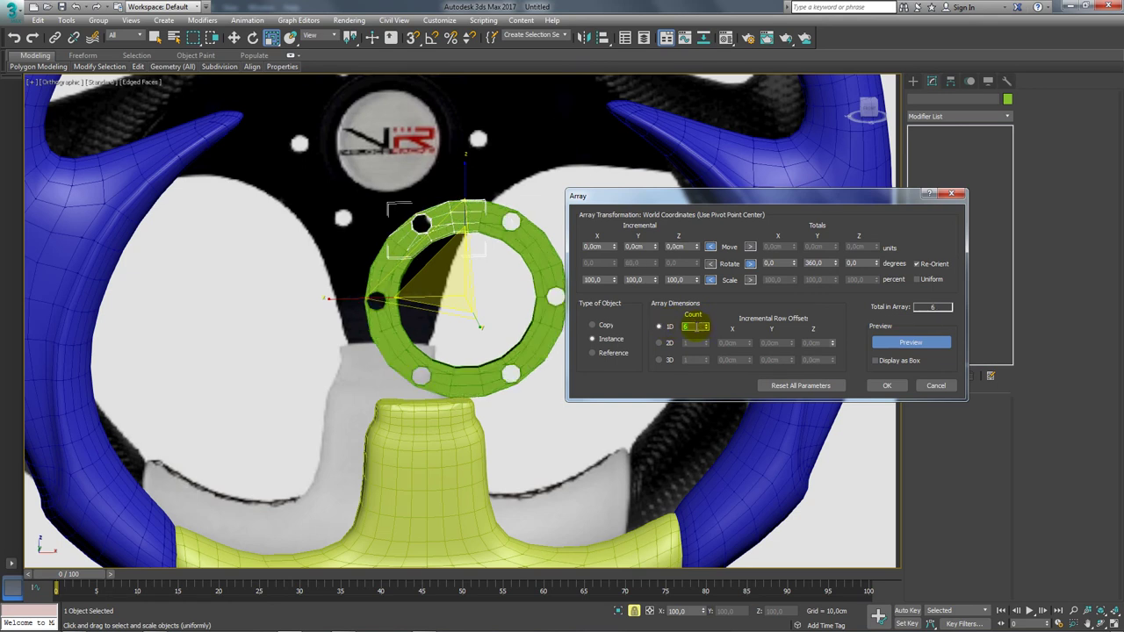
scroll(708, 334, "down", 1)
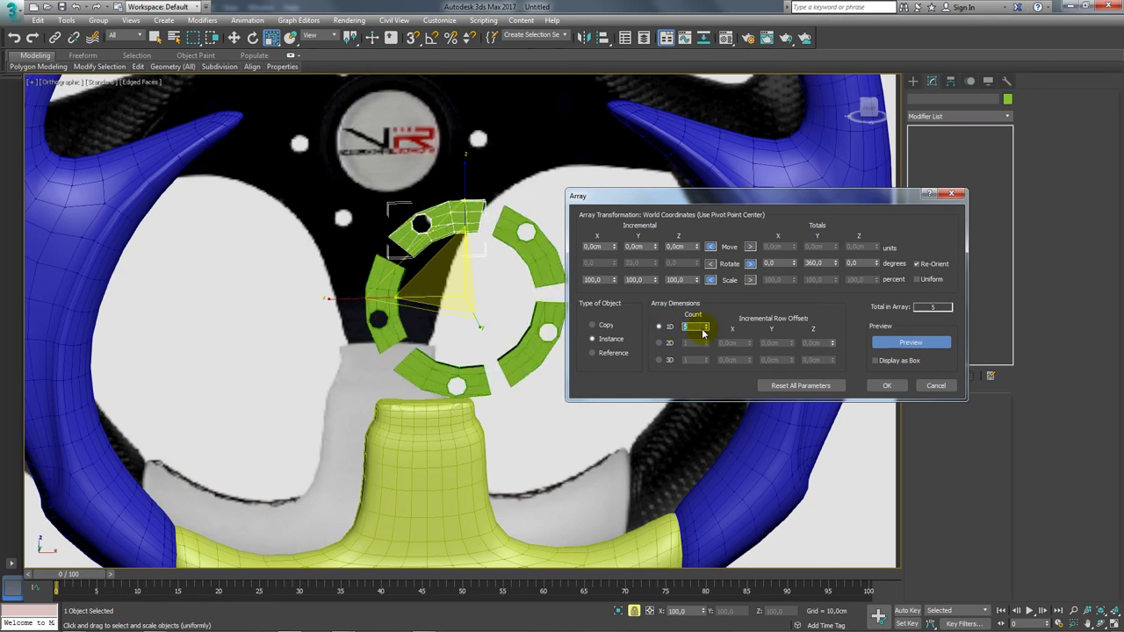
scroll(708, 328, "up", 1)
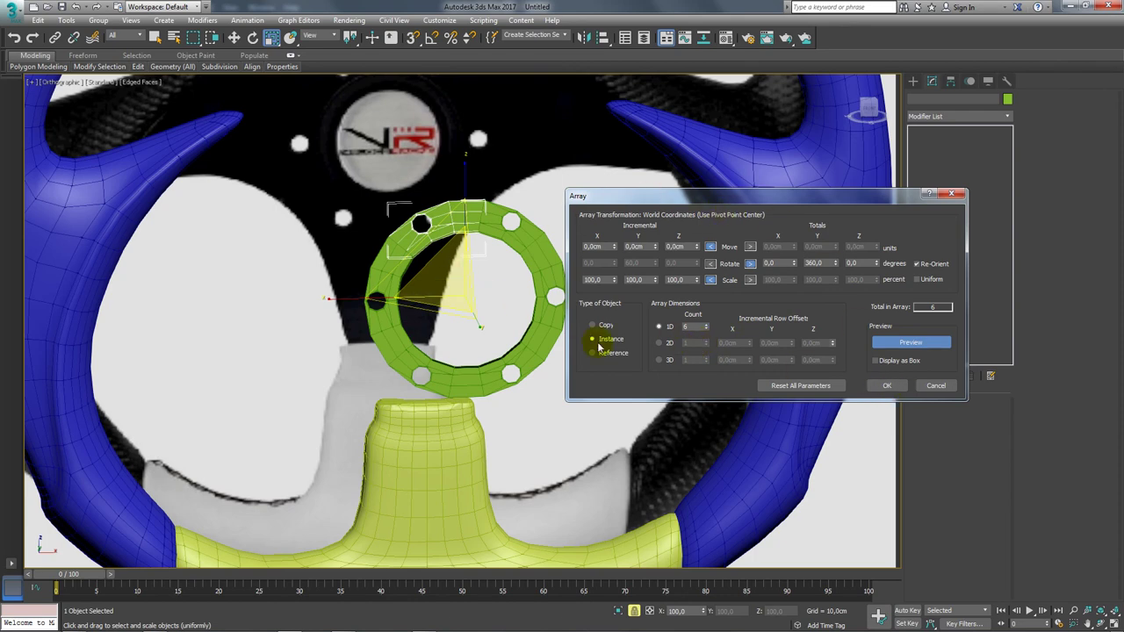
left_click(885, 386)
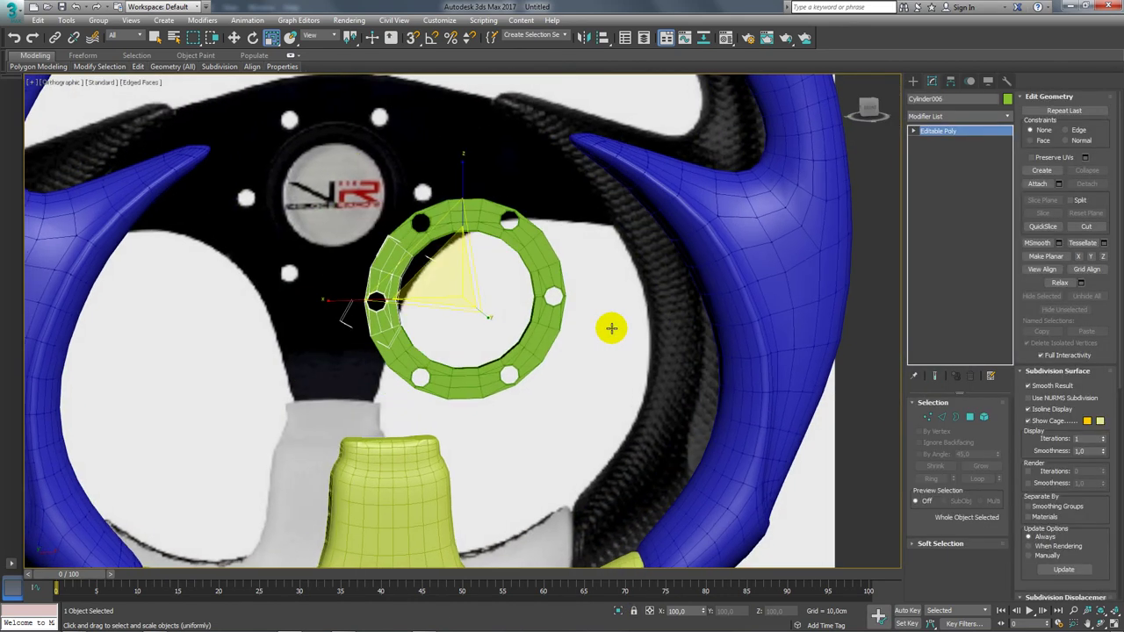
- Attach the other arrayed ring wedges to the selected wedge
left_click(1039, 186)
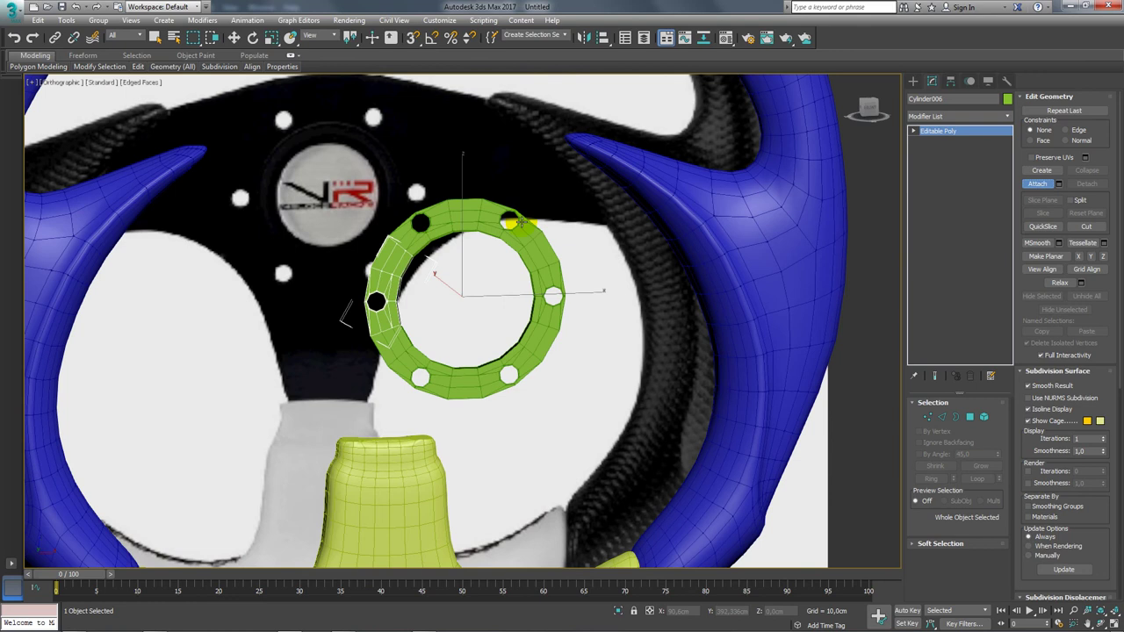
left_click(466, 219)
left_click(547, 296)
left_click(484, 375)
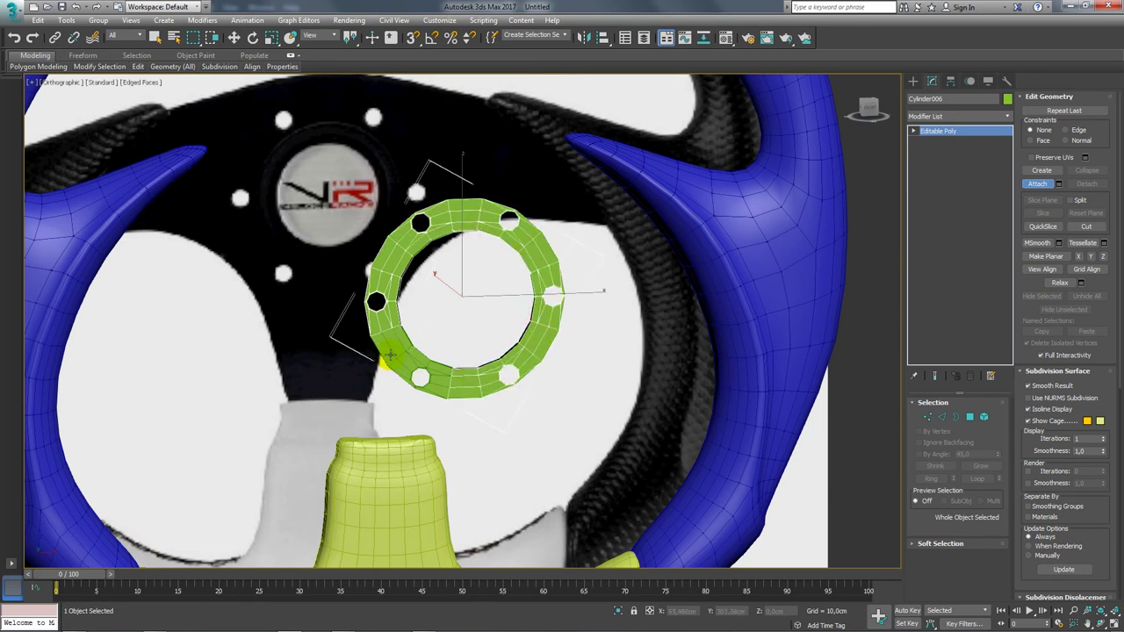
key("w")
- Select all of the ring's vertices, then switch to Border mode
left_click(928, 417)
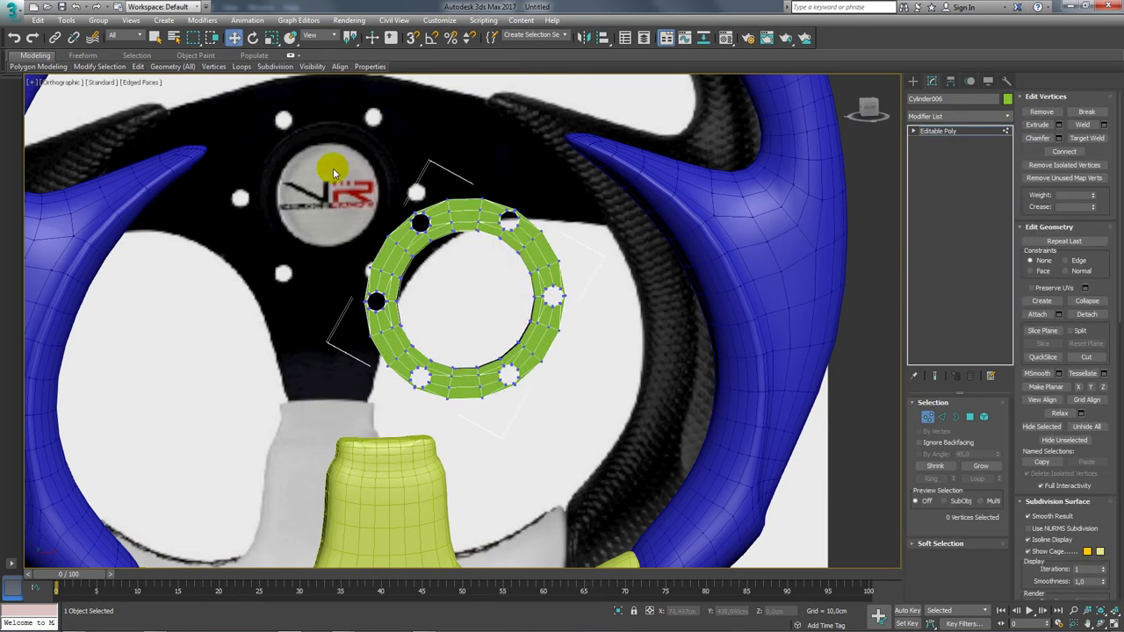
left_click_drag(333, 167, 595, 413)
middle_click_drag(594, 413, 606, 352, "alt")
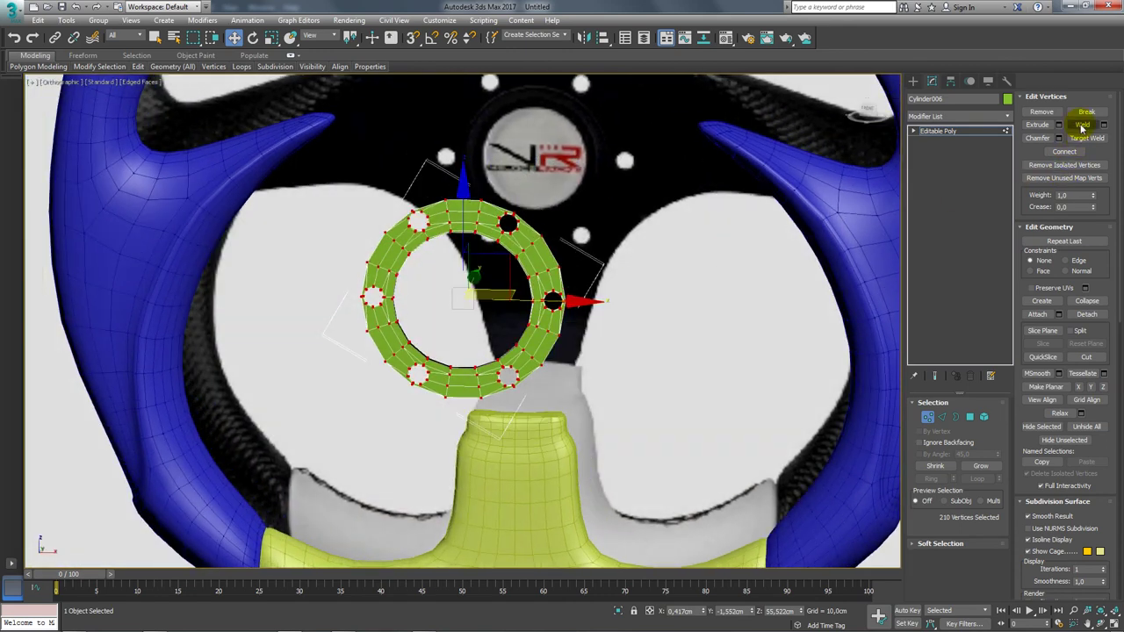
left_click(956, 416)
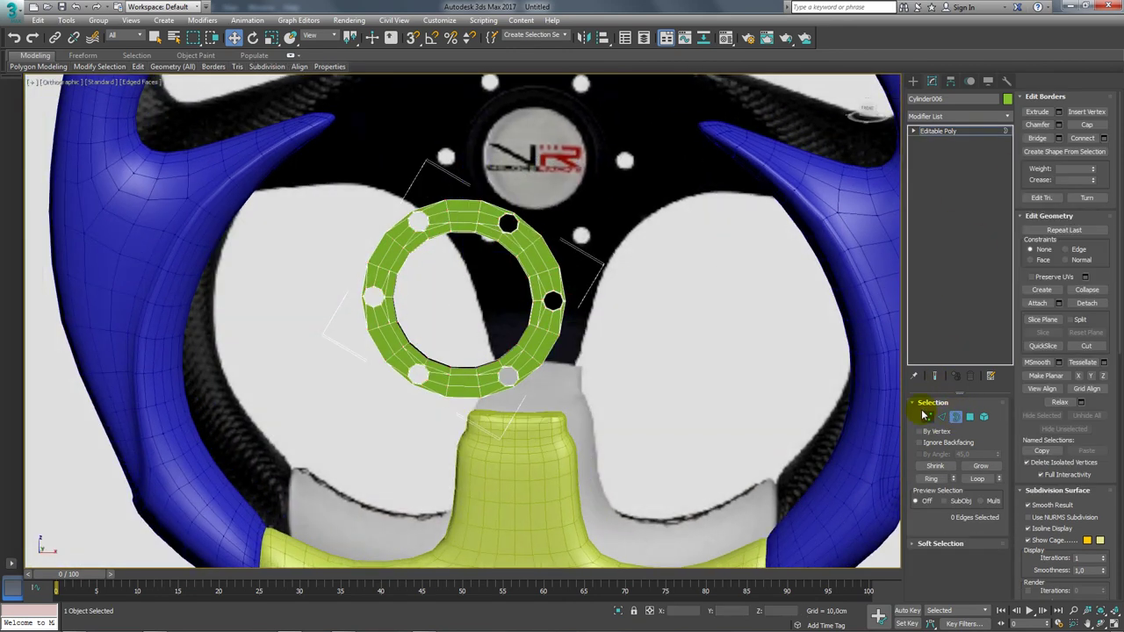
- Scale the inner border inward as two new loops and collapse the hole to a centre vertex
left_click(510, 254)
scroll(477, 276, "up", 5)
scroll(427, 333, "up", 2)
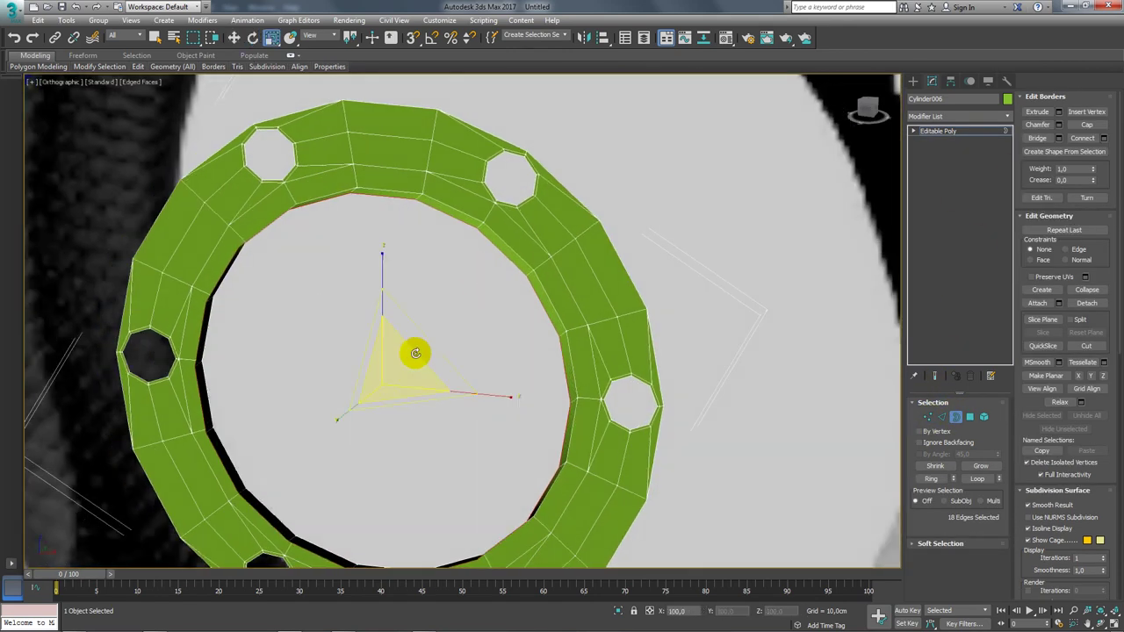
key("r")
left_click_drag(431, 336, 425, 342, "shift")
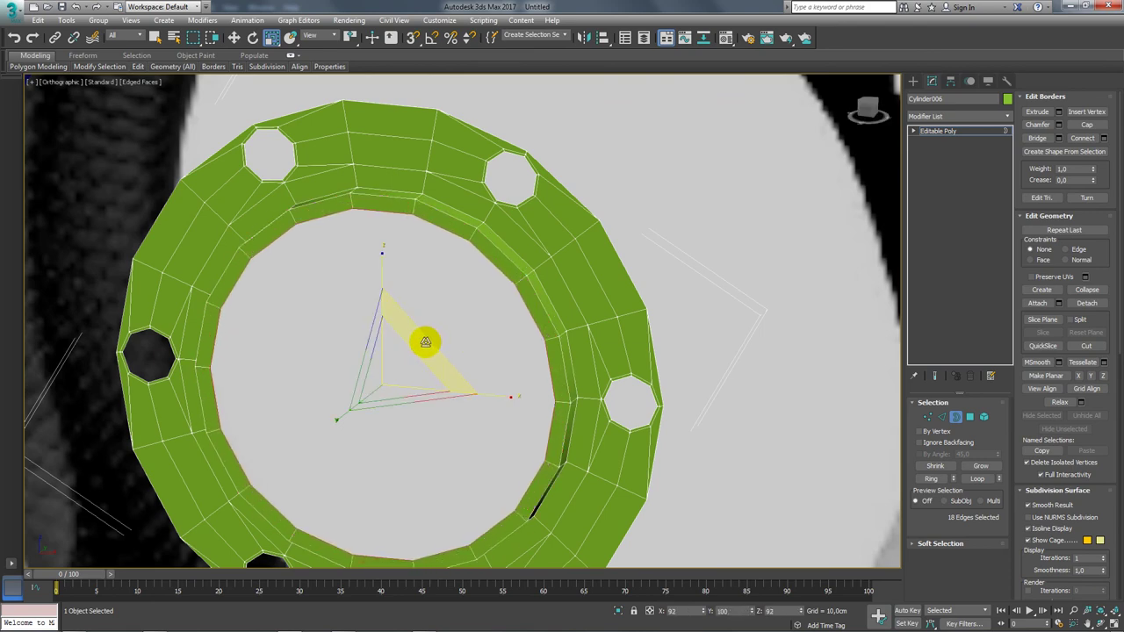
mouse_move(425, 341)
middle_mouse_down("alt")
mouse_move(413, 364)
mouse_move(482, 359)
middle_mouse_up("alt")
key("w")
key("r")
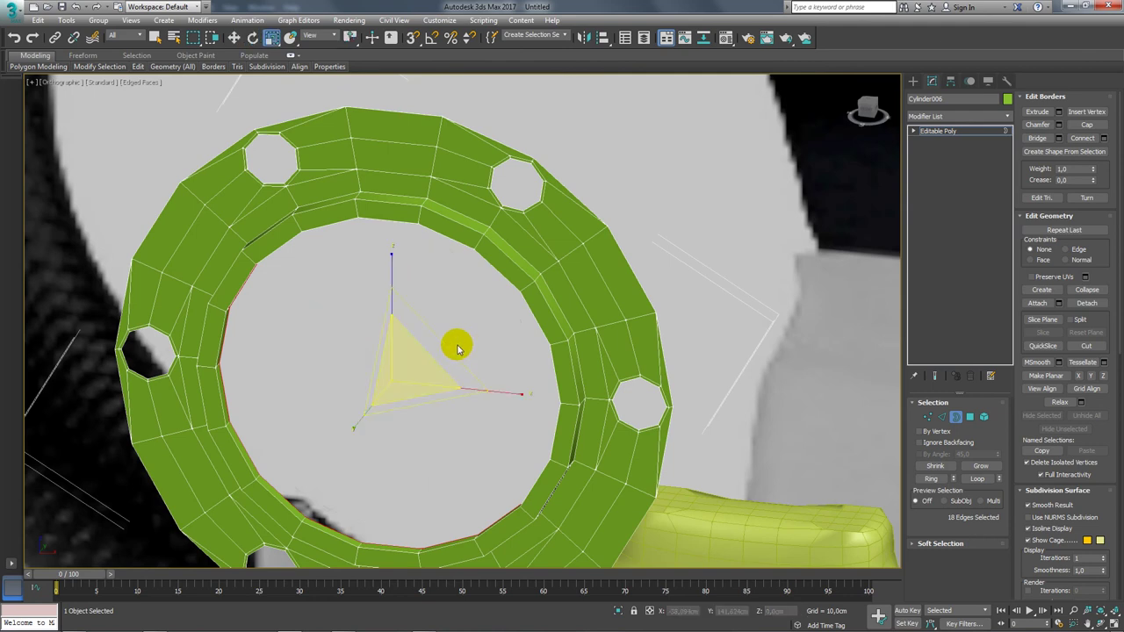
left_click_drag(456, 349, 434, 359, "shift")
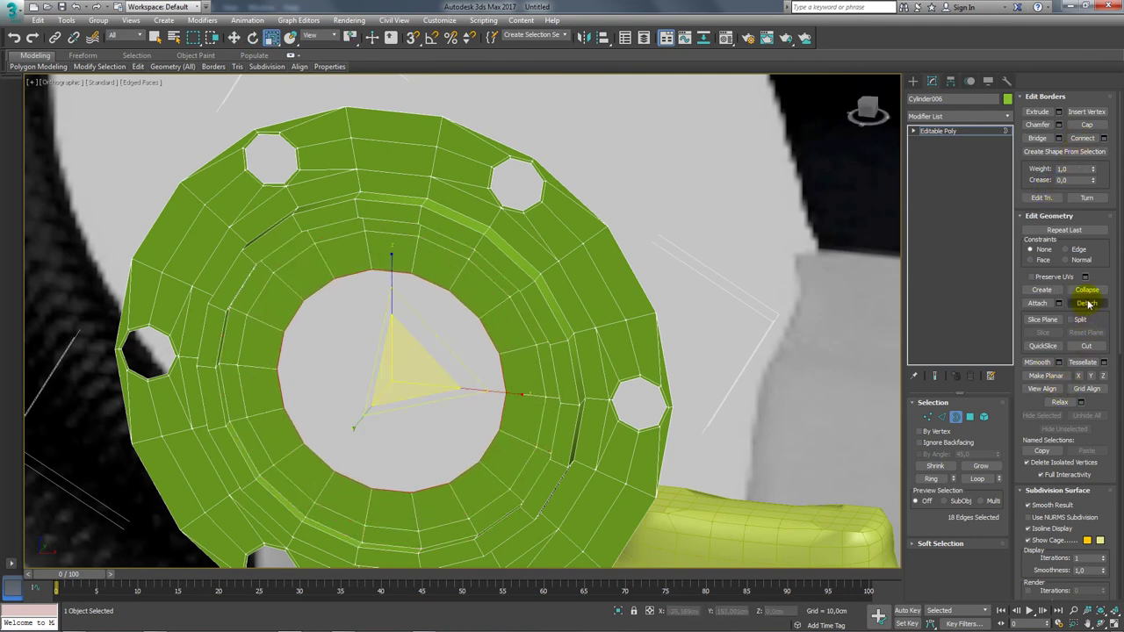
left_click(1087, 290)
- In front view, select the plate's outer edges and scale the disc up
scroll(700, 311, "down", 5)
mouse_move(436, 367)
middle_mouse_down("alt")
mouse_move(413, 331)
mouse_move(400, 356)
mouse_move(423, 374)
mouse_move(420, 357)
mouse_move(463, 343)
middle_mouse_up("alt")
scroll(414, 331, "up", 4)
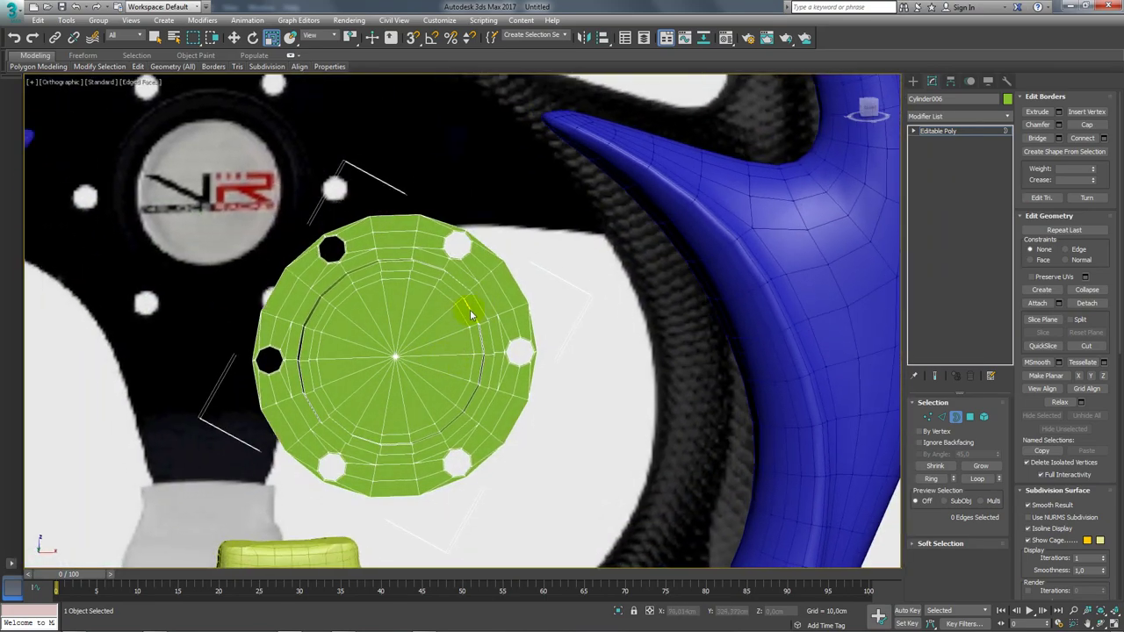
key("f")
key("z")
scroll(403, 285, "down", 3)
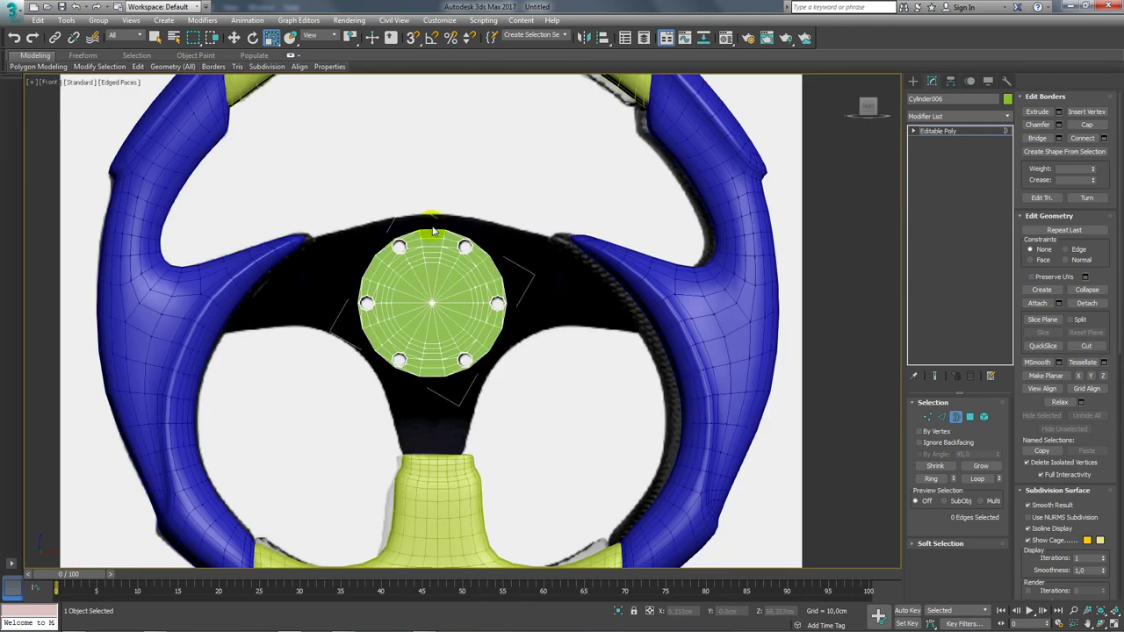
left_click(469, 303)
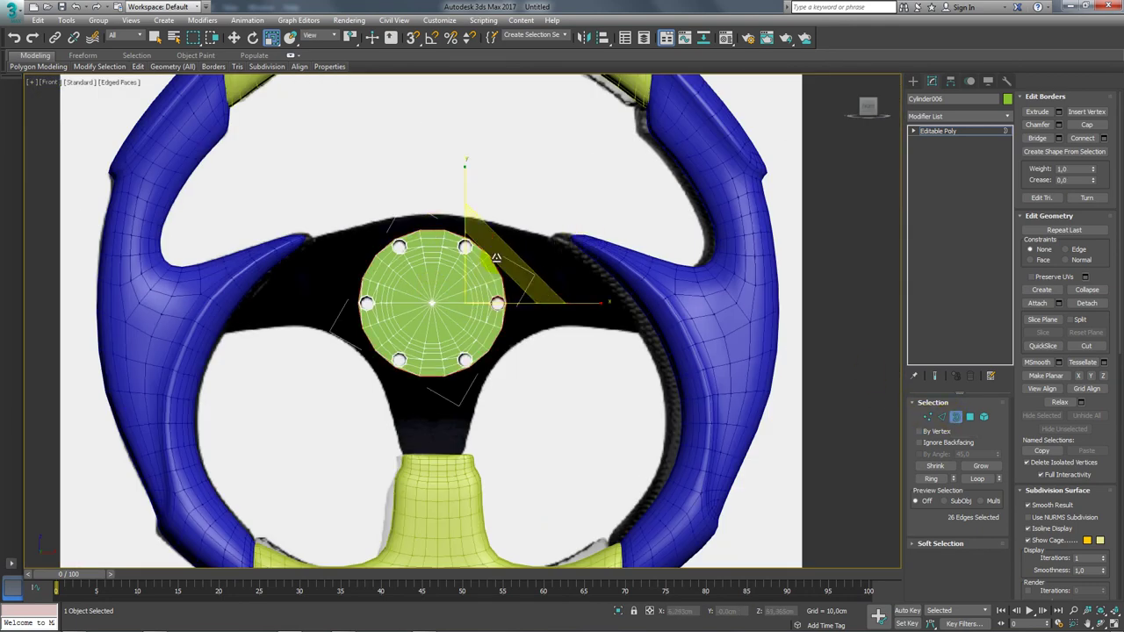
scroll(539, 219, "up", 3)
left_click_drag(497, 260, 434, 315)
key("r")
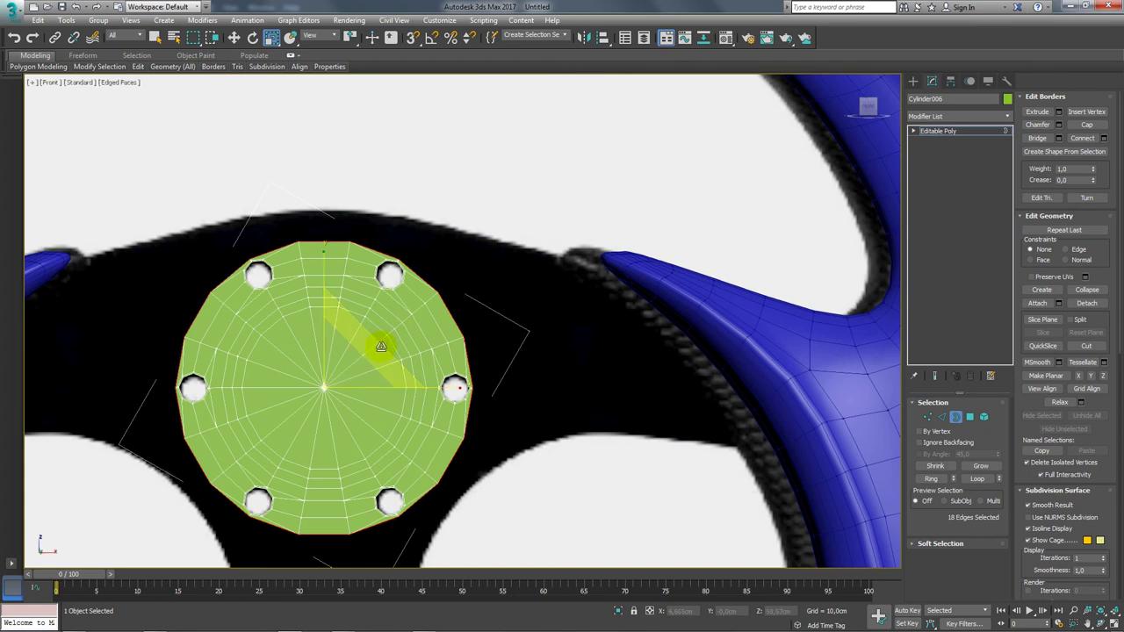
left_click_drag(378, 344, 390, 344)
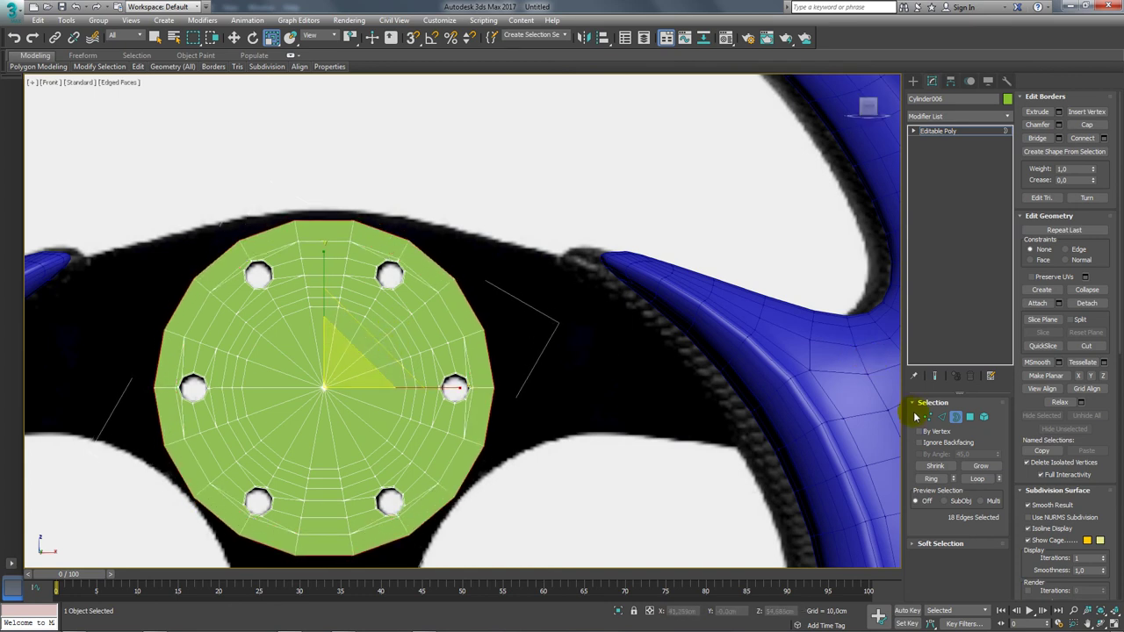
- In Vertex mode, pull the plate's upper-left vertices outward, up and left
left_click(928, 417)
left_click_drag(258, 188, 392, 230)
key("w")
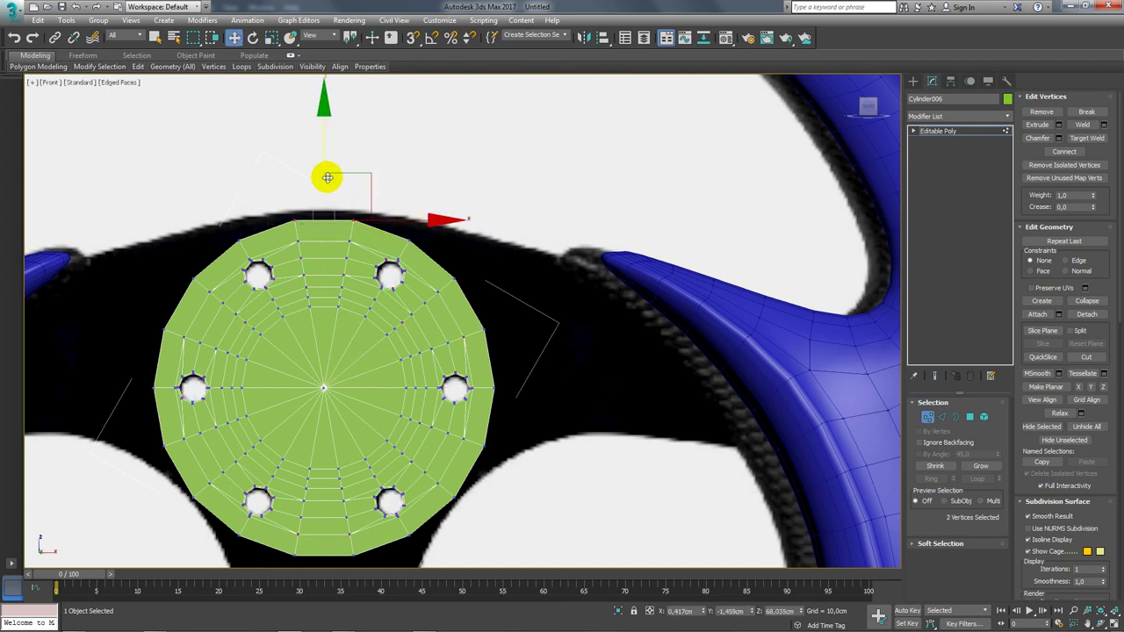
left_click(239, 238)
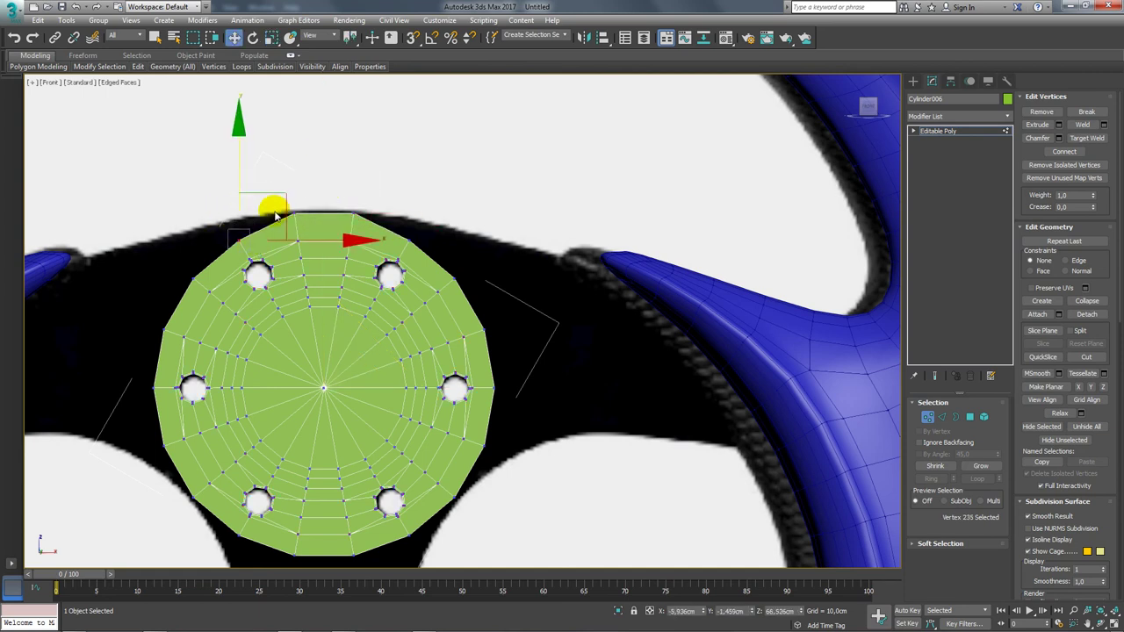
left_click_drag(279, 192, 263, 176)
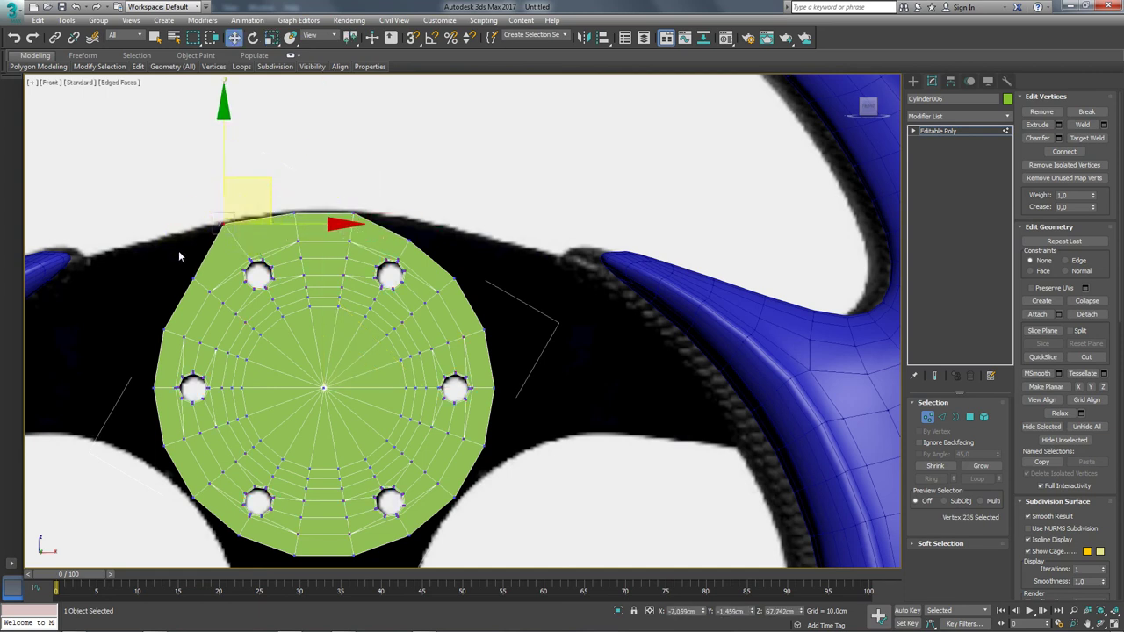
left_click(191, 278)
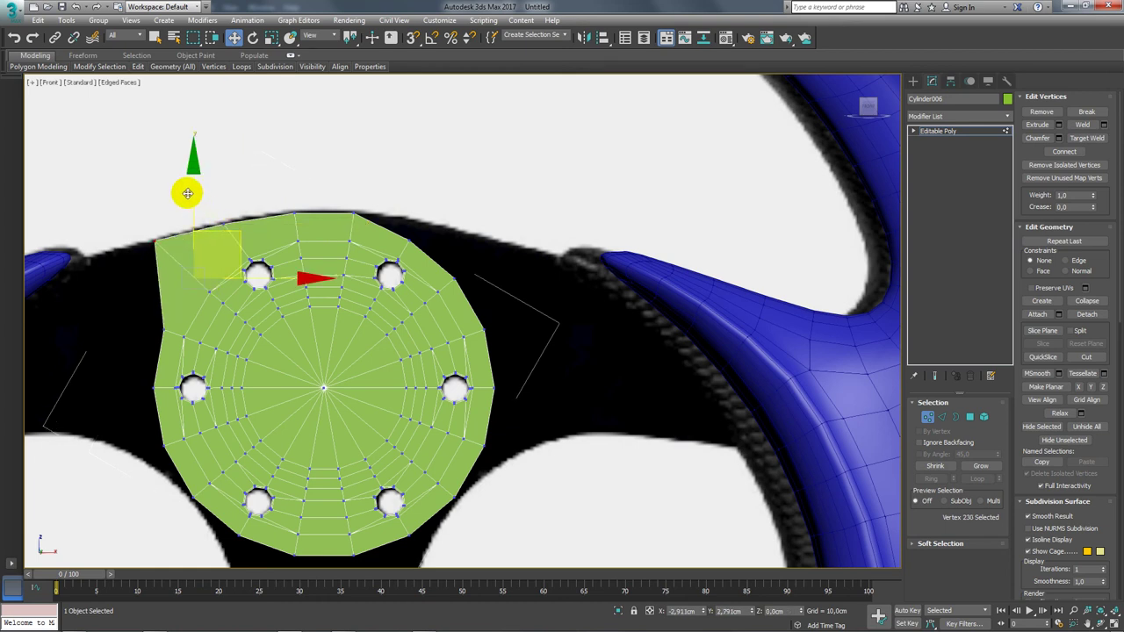
left_click_drag(188, 188, 150, 157)
- Pull the left-edge vertex outward and adjust the lower-left vertices
middle_click_drag(163, 354, 200, 346)
left_click(204, 325)
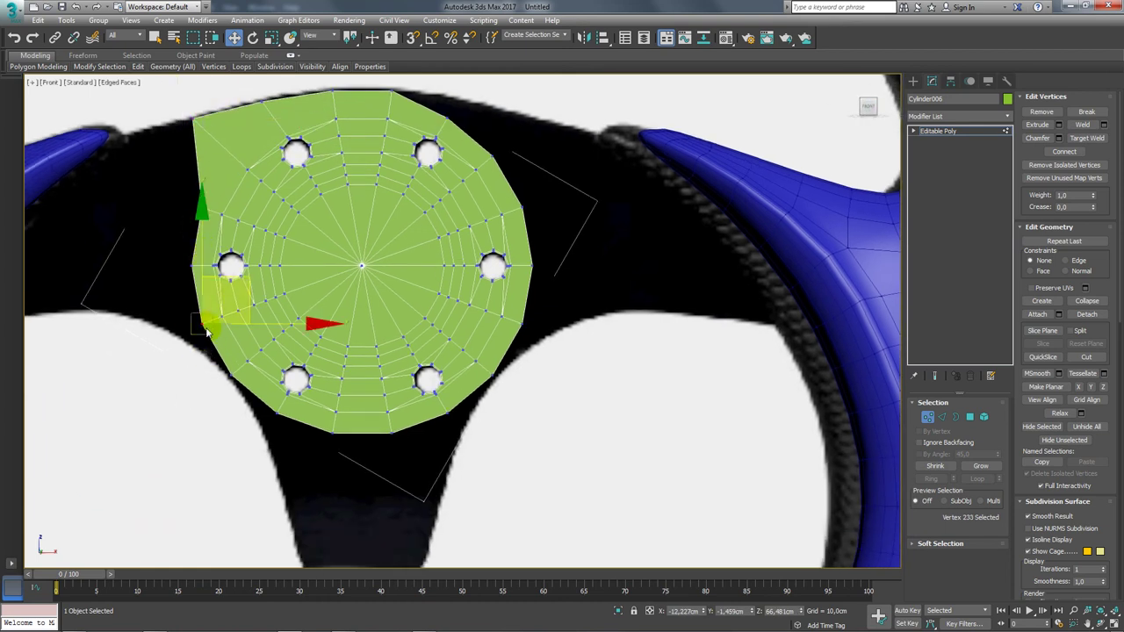
left_click_drag(247, 278, 221, 286)
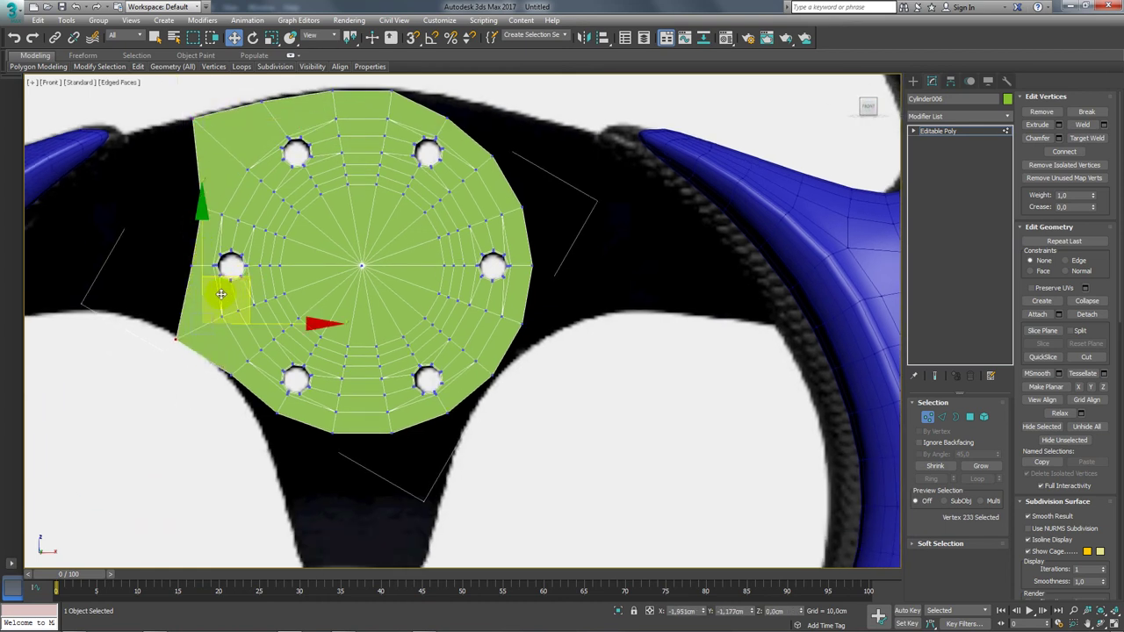
left_click(228, 375)
left_click_drag(272, 334, 276, 338)
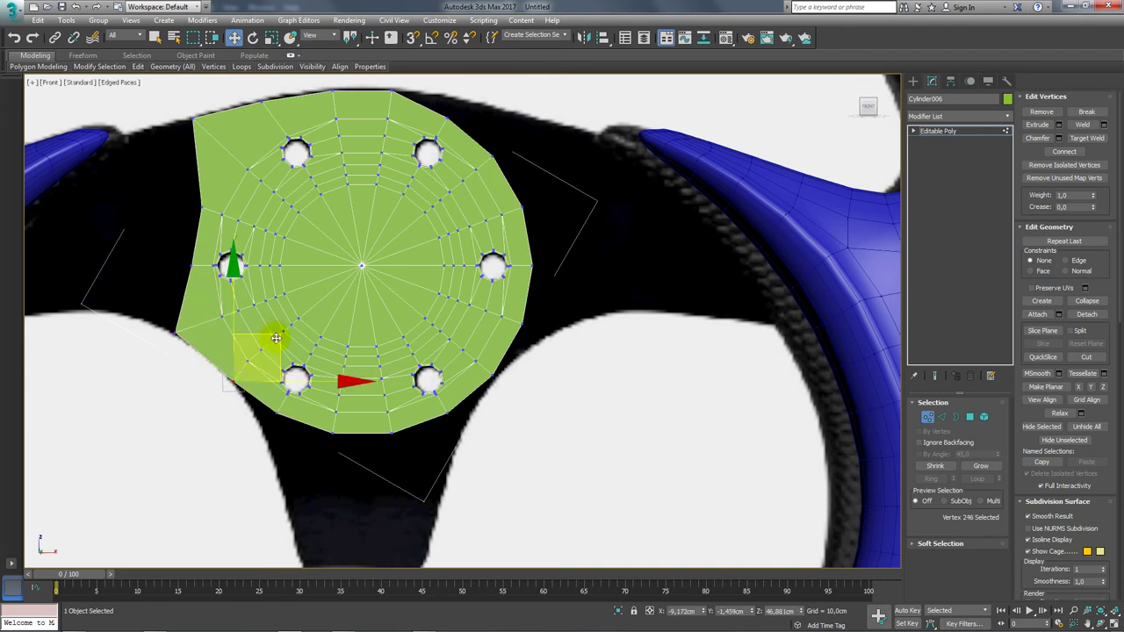
left_click(277, 412)
left_click(232, 383)
left_click(277, 413)
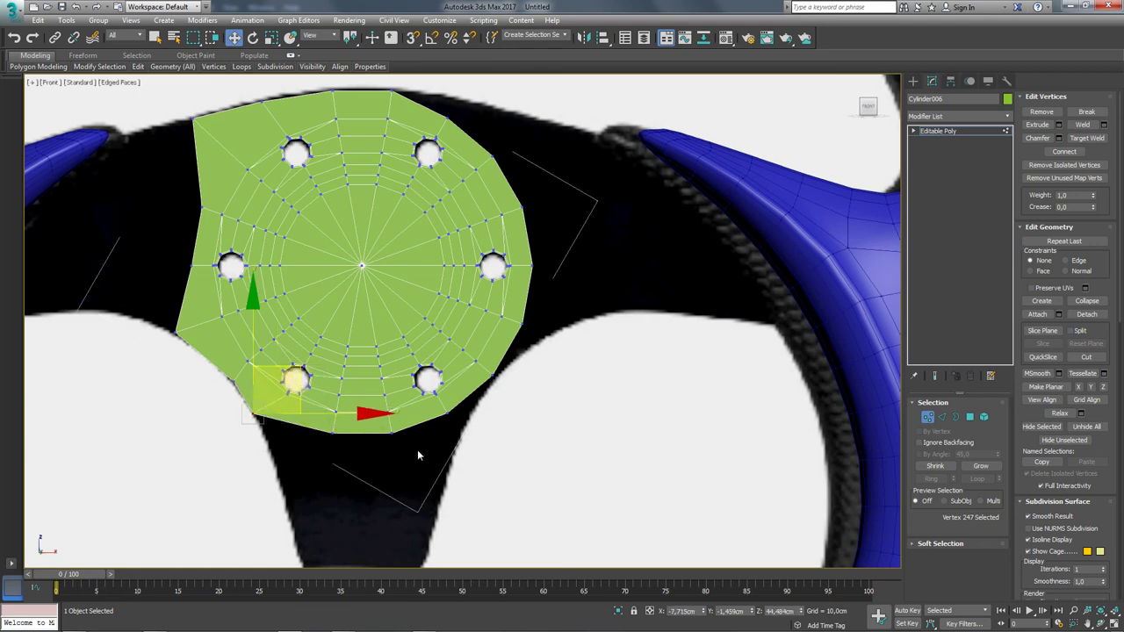
scroll(438, 441, "down", 3)
scroll(426, 442, "up", 3)
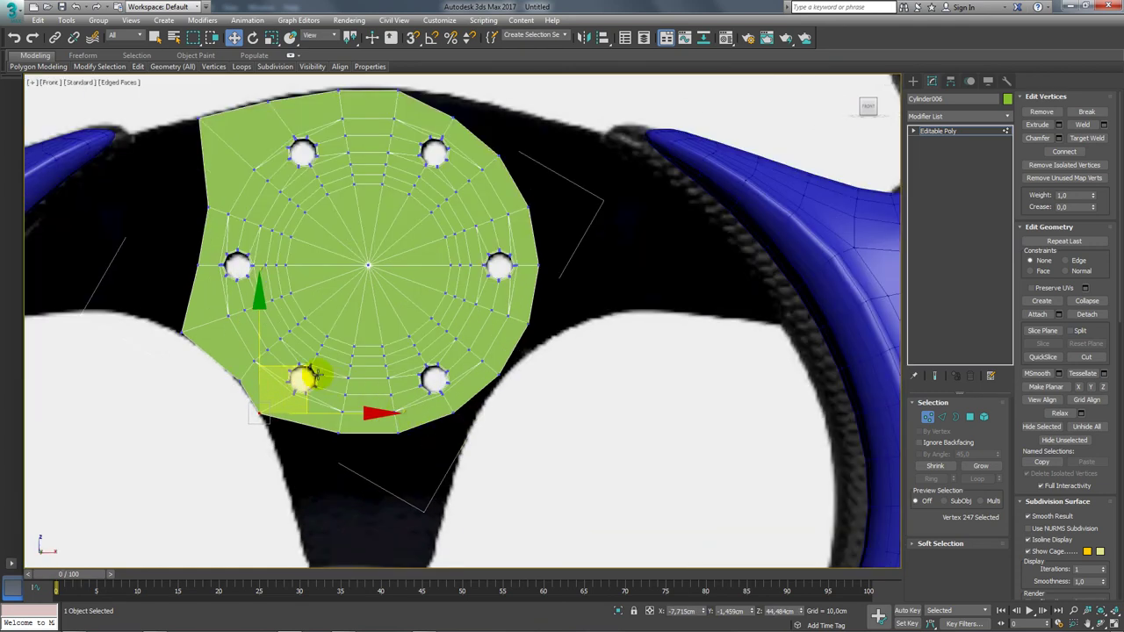
scroll(316, 376, "down", 1)
scroll(316, 376, "down", 2)
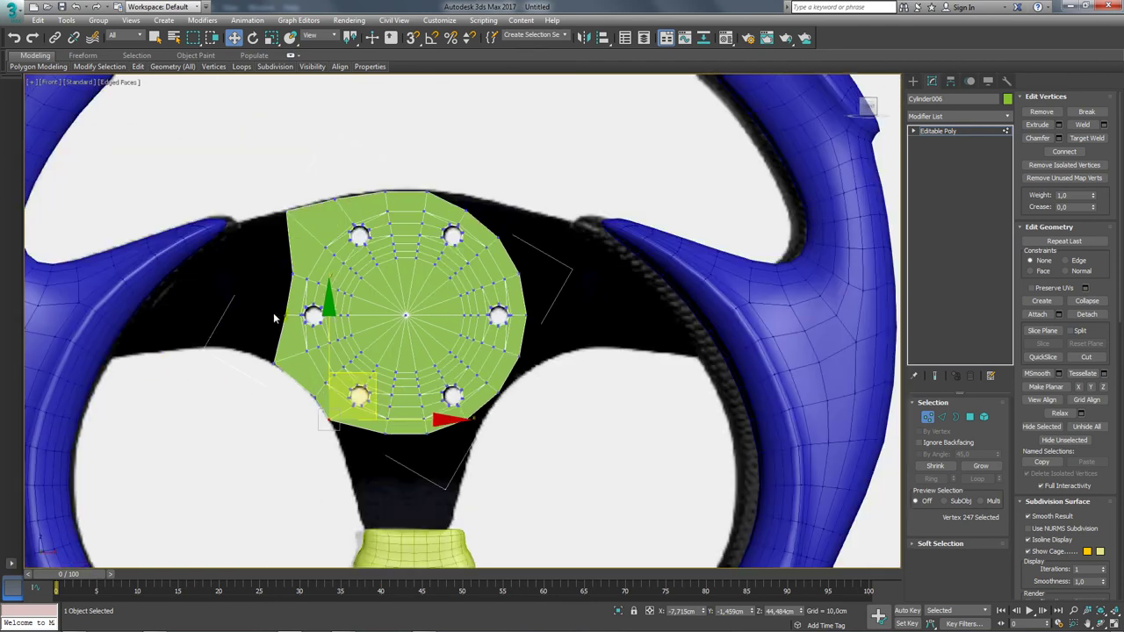
- Select the three left edges of the hub plate and move them further left
left_click(942, 416)
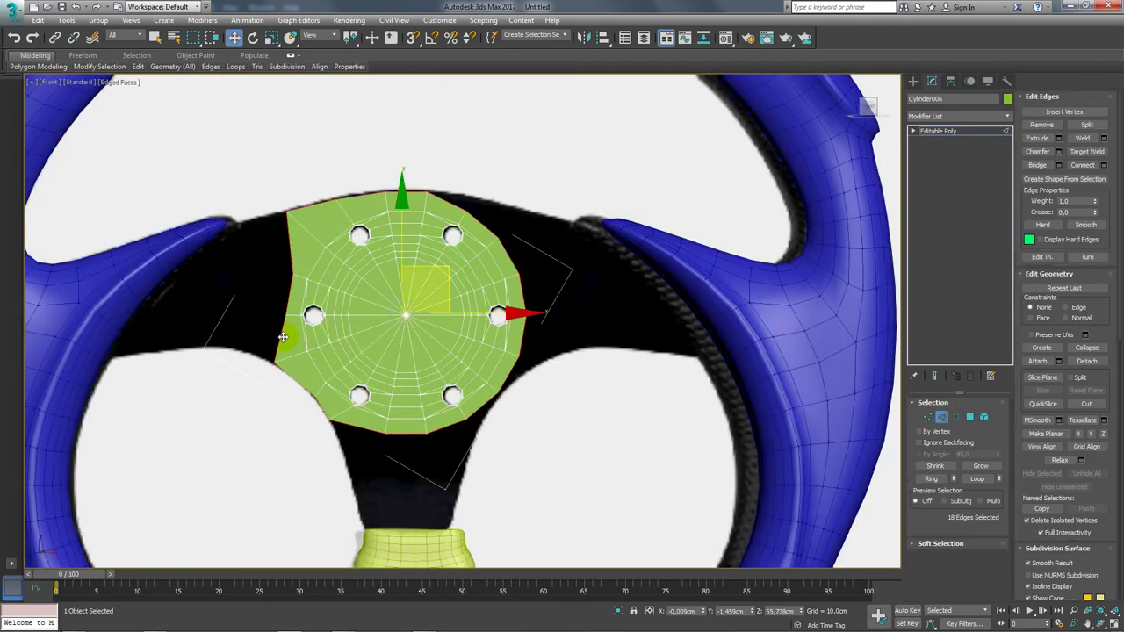
middle_click_drag(314, 293, 327, 301)
mouse_move(575, 476)
left_mouse_down()
mouse_move(312, 155)
mouse_move(333, 220)
left_mouse_up()
scroll(371, 296, "up", 1)
scroll(322, 321, "up", 2)
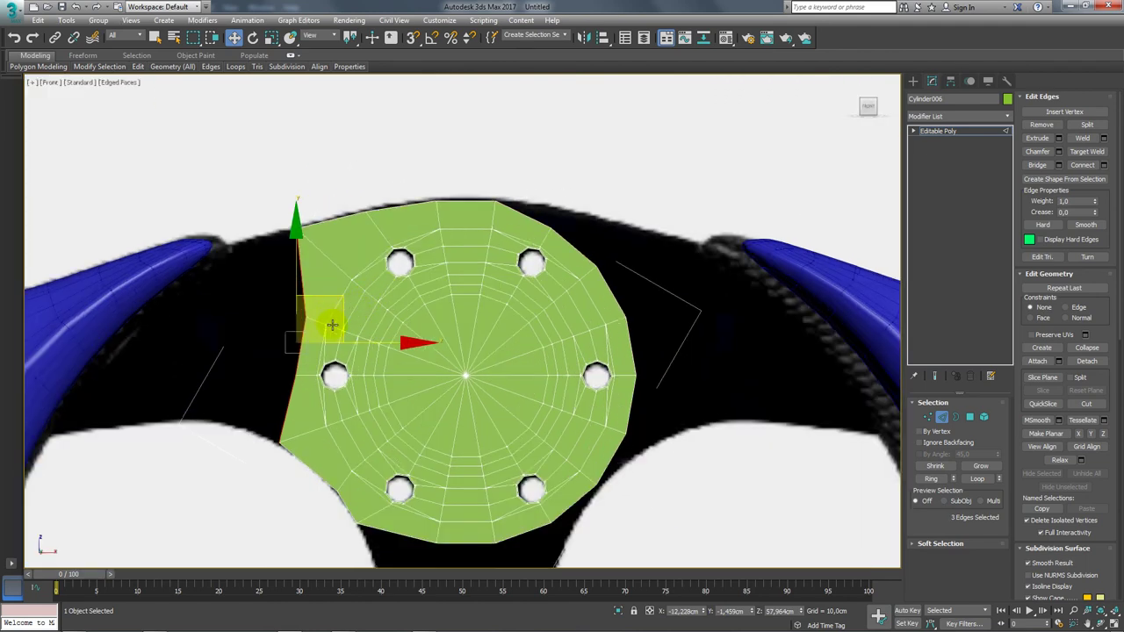
scroll(432, 335, "up", 1)
middle_click_drag(432, 335, 451, 329)
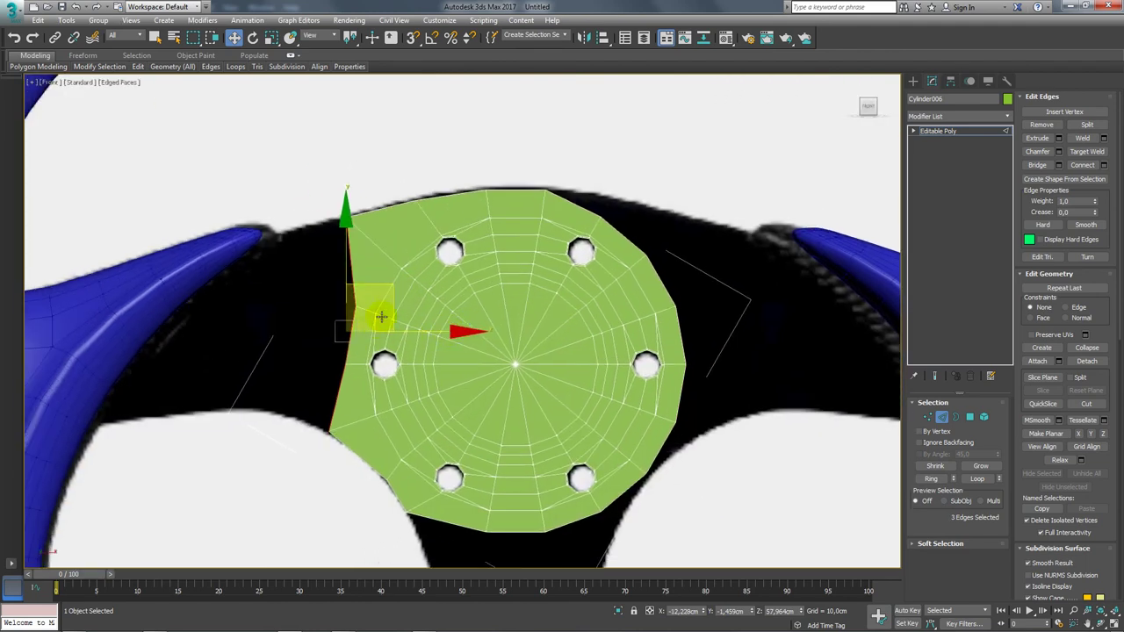
left_click_drag(409, 332, 303, 329)
- Scale the left edges shorter and flatten them with Make Planar X into a vertical side
key("e")
key("r")
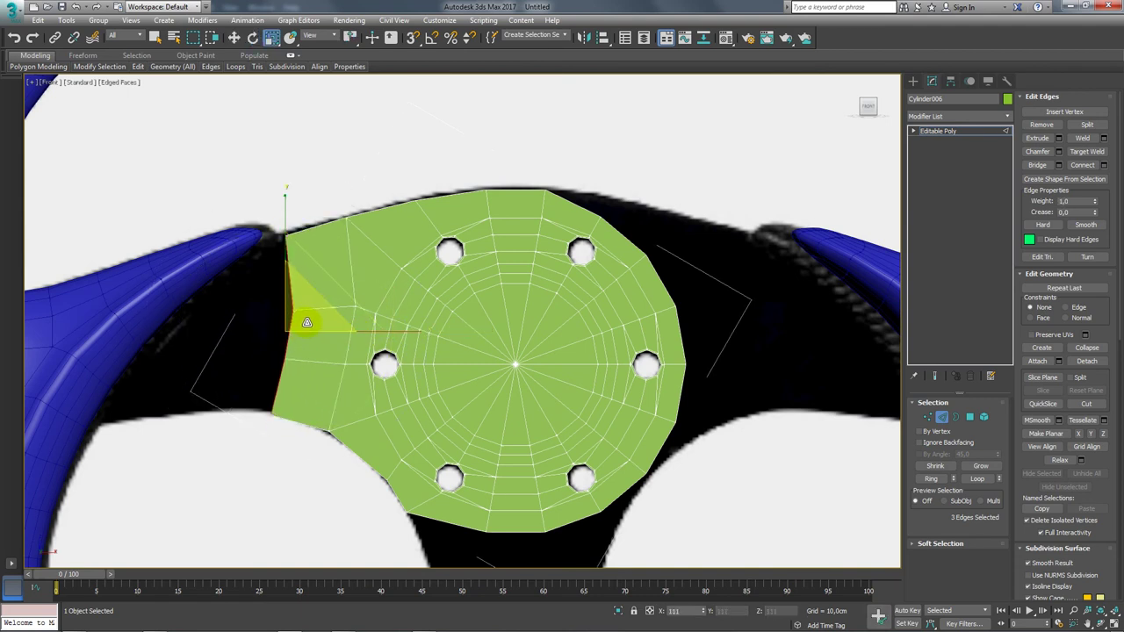
key("w")
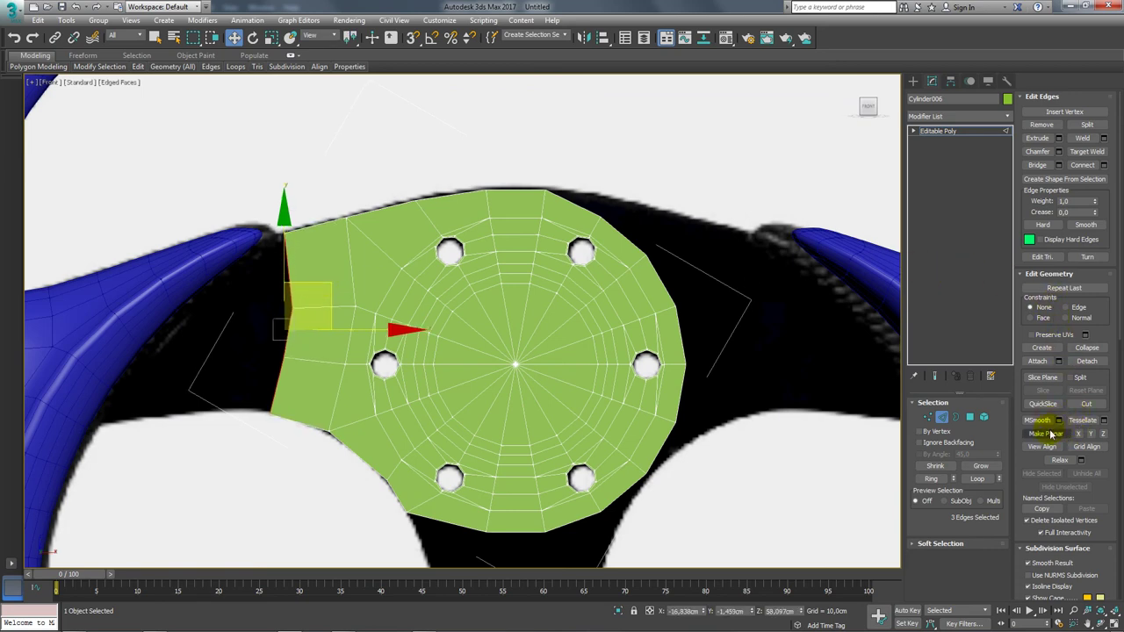
mouse_move(494, 365)
middle_mouse_down("alt")
mouse_move(450, 358)
mouse_move(850, 412)
middle_mouse_up("alt")
left_click(1083, 437)
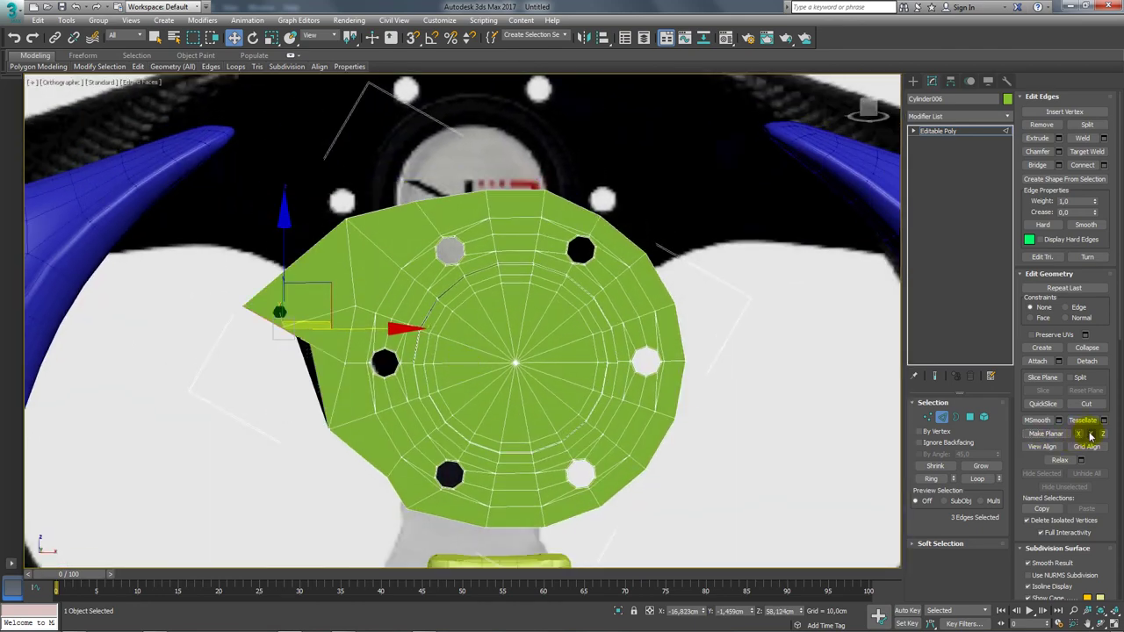
left_click(1091, 437)
left_click(1102, 437)
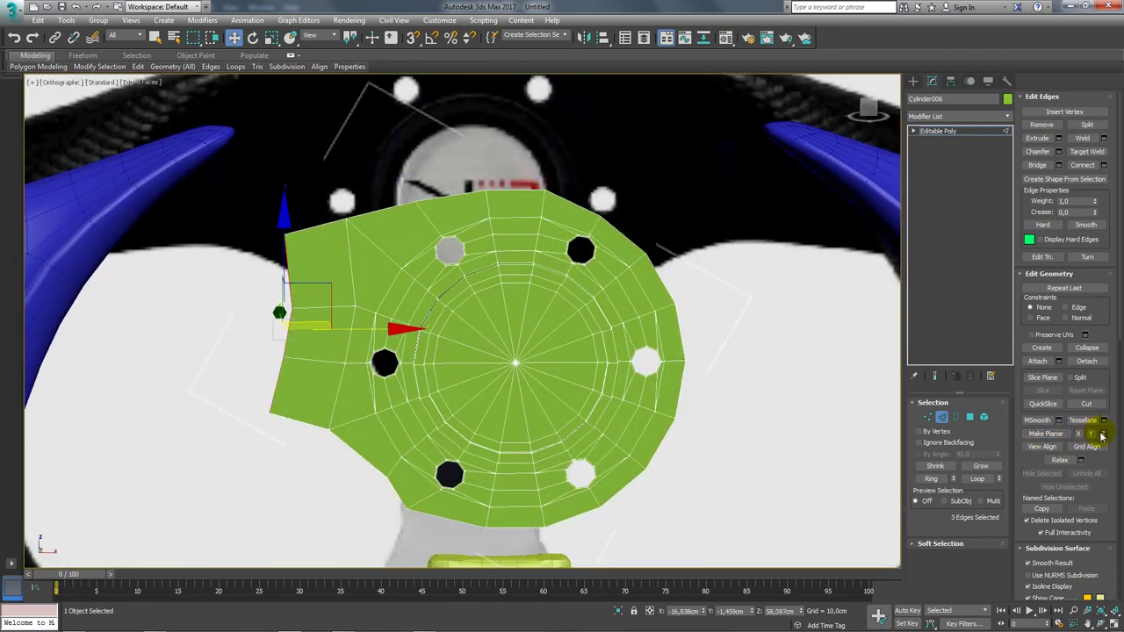
middle_click_drag(635, 367, 515, 357, "alt")
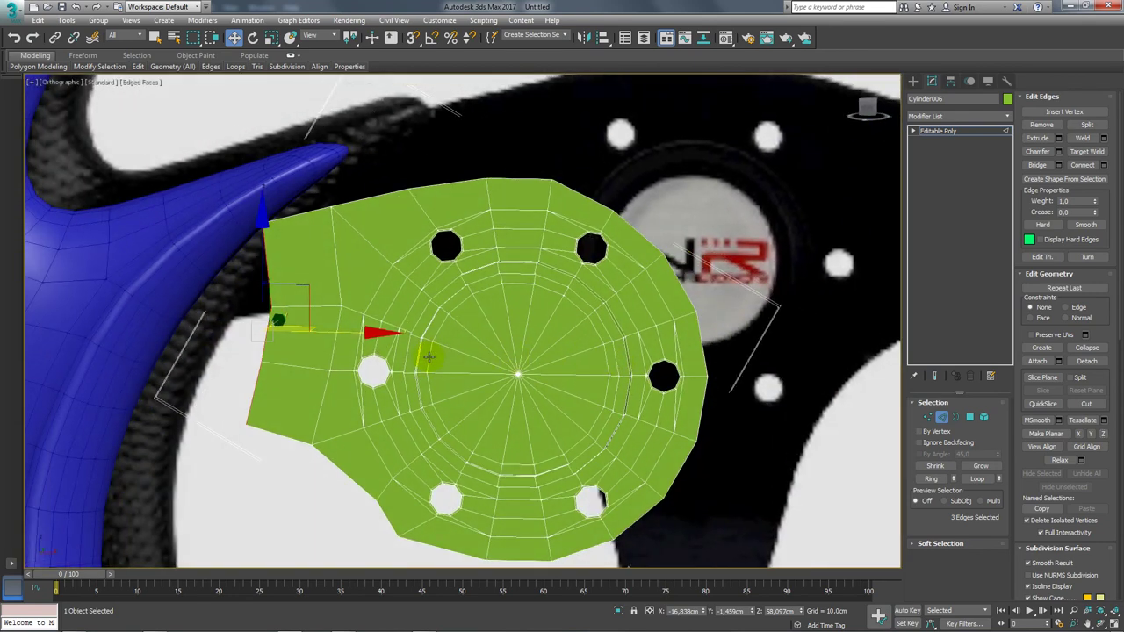
key("f")
scroll(421, 351, "down", 5)
scroll(360, 316, "up", 5)
- Stretch, tilt and nudge the left edges into position with Scale, Rotate and Move
key("e")
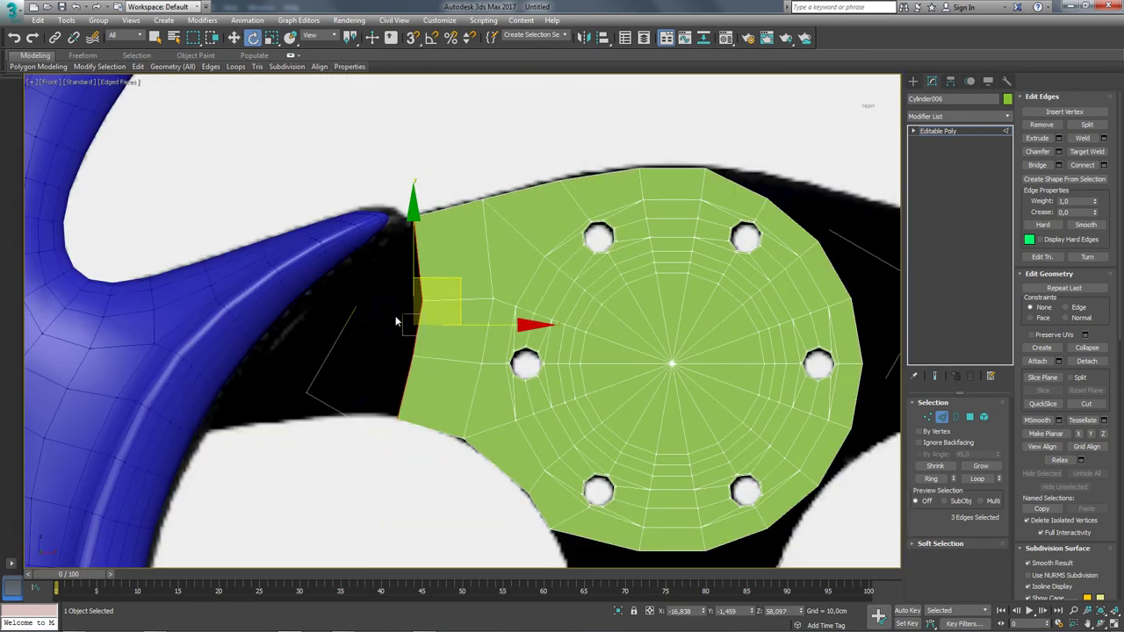
key("r")
left_click_drag(564, 322, 475, 338)
key("w")
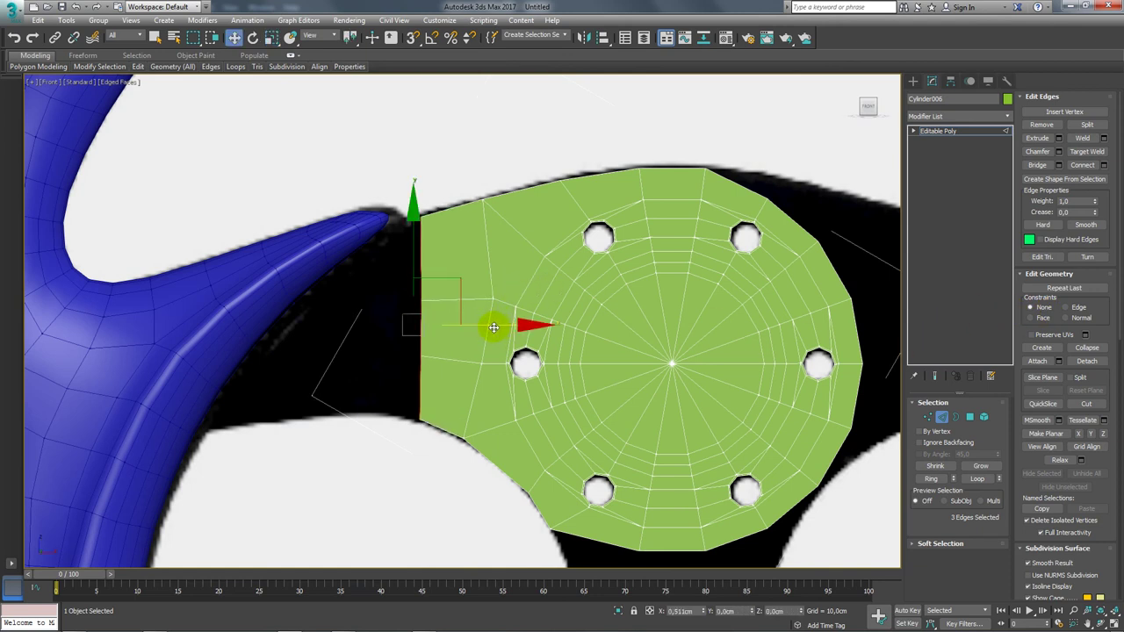
key("e")
left_click_drag(459, 243, 481, 240)
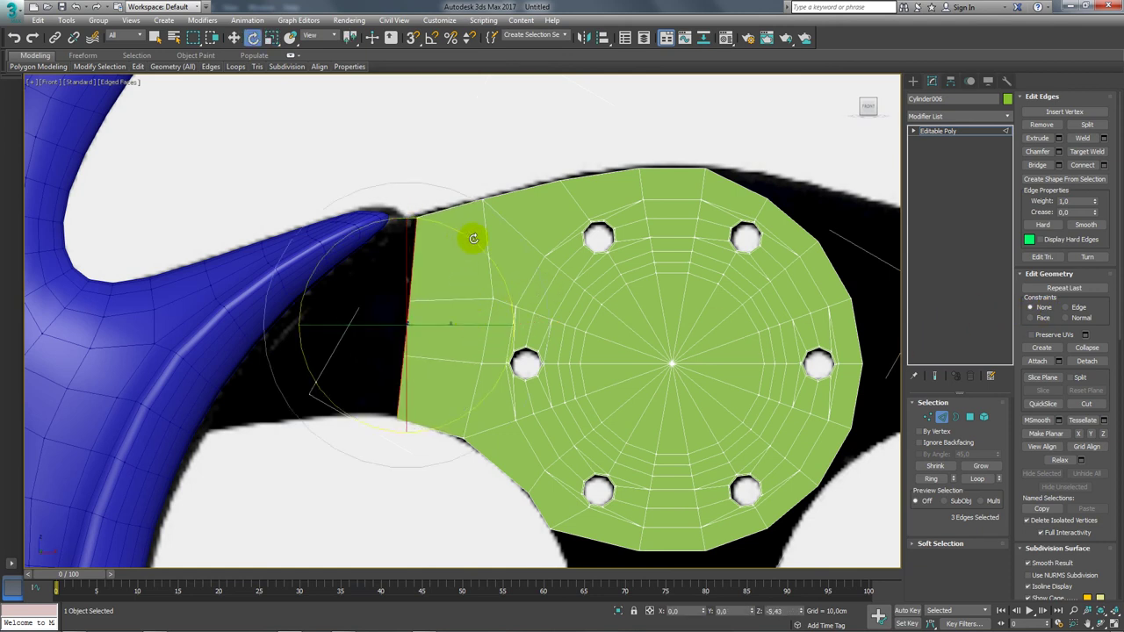
key("w")
left_click_drag(446, 280, 446, 276)
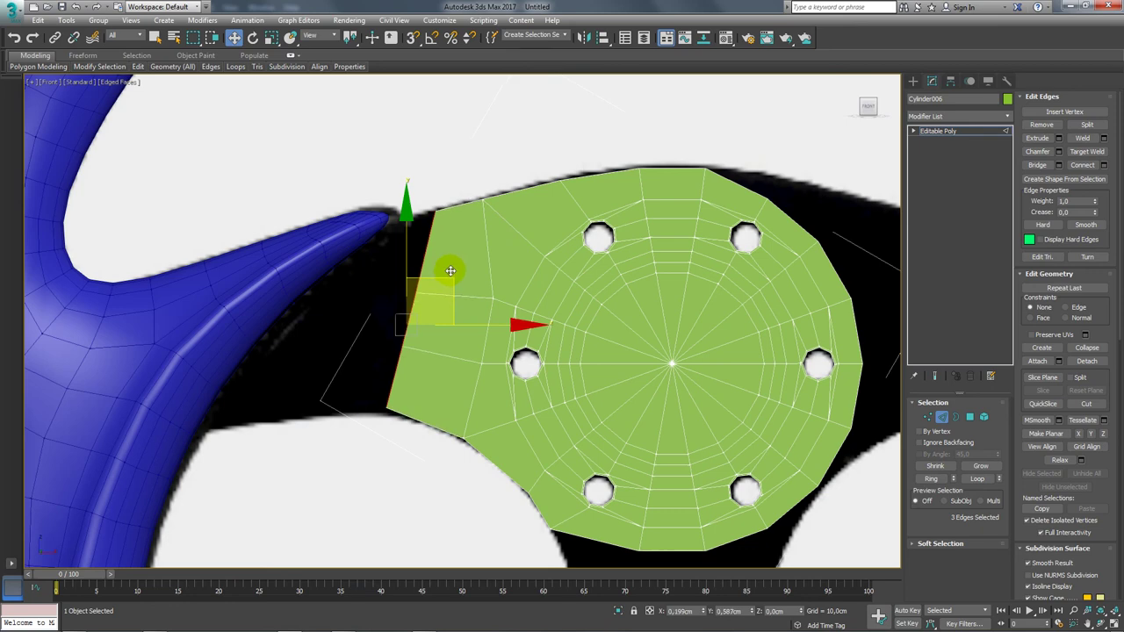
key("e")
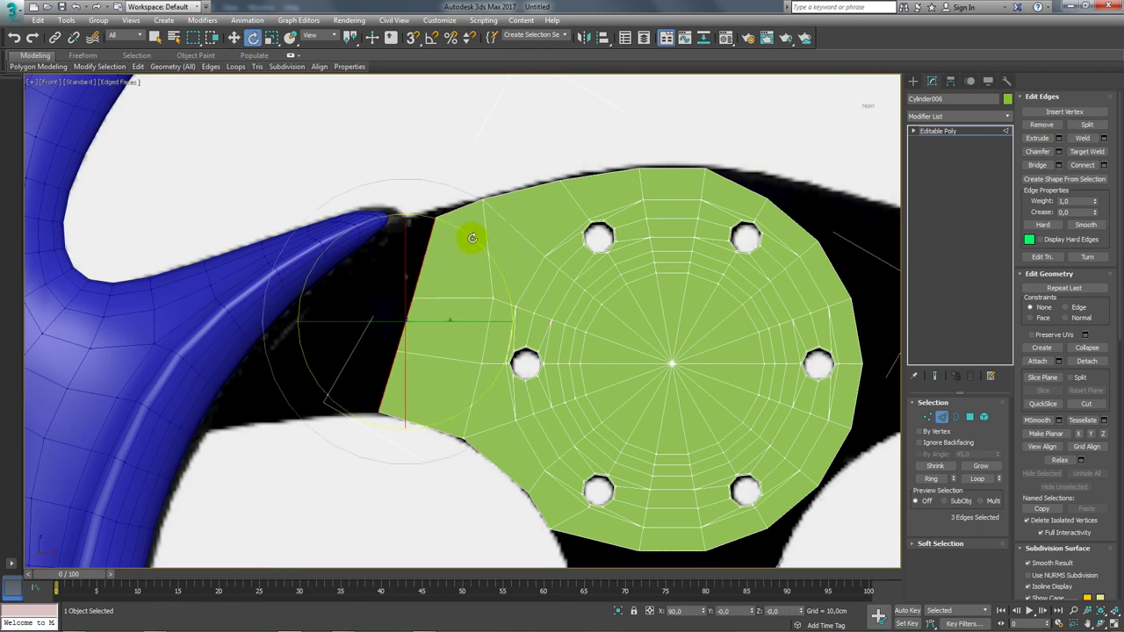
key("r")
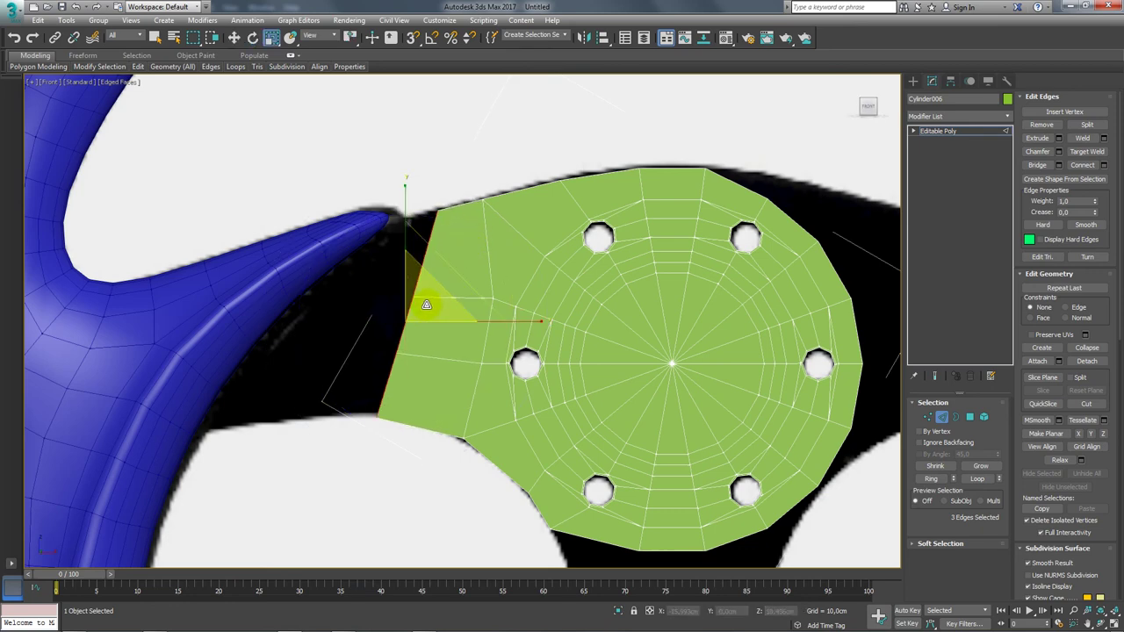
scroll(430, 316, "down", 5)
scroll(531, 369, "up", 1)
scroll(531, 364, "up", 1)
scroll(540, 356, "up", 1)
key("w")
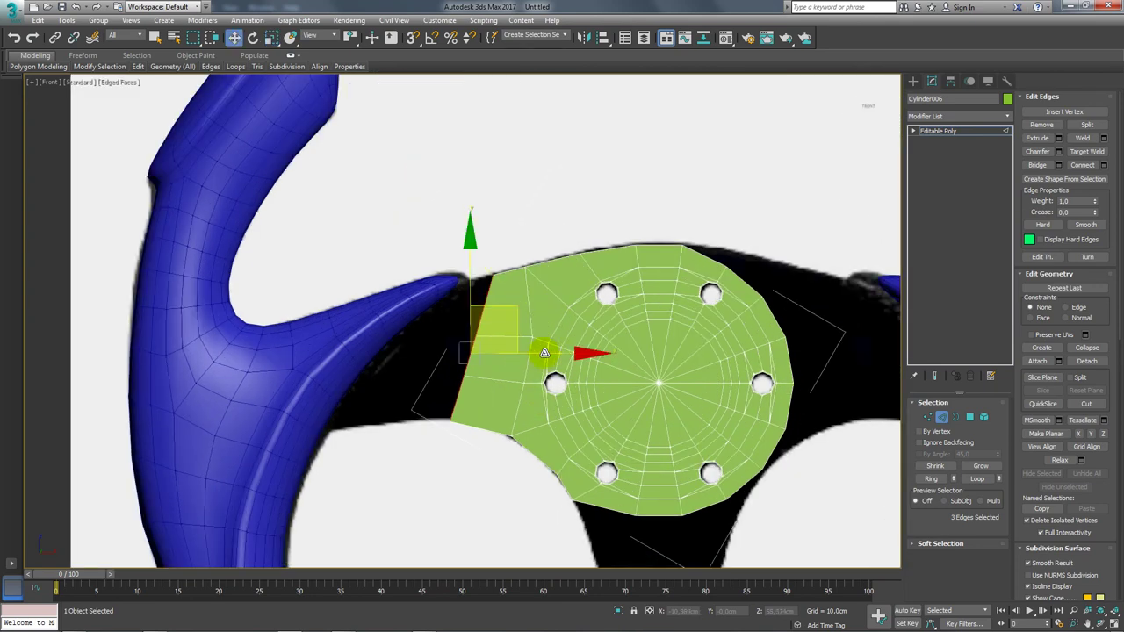
- Shift-drag the left edges to extrude a tapered arm toward the left spoke, then adjust its end
left_click_drag(544, 353, 423, 353, "shift")
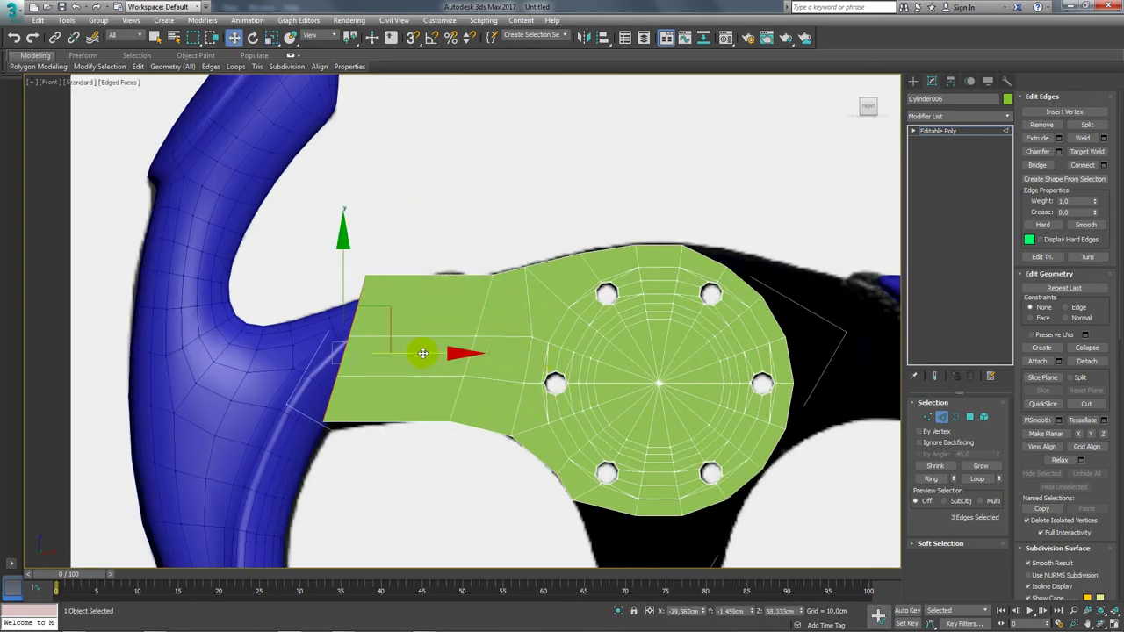
left_click_drag(388, 319, 380, 346)
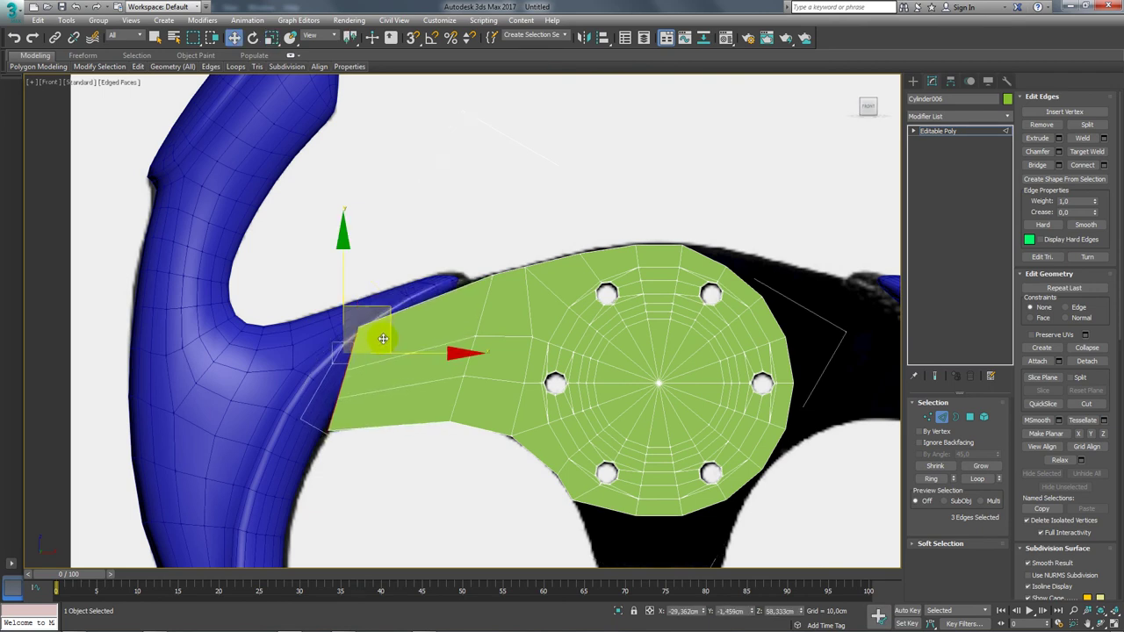
key("e")
key("w")
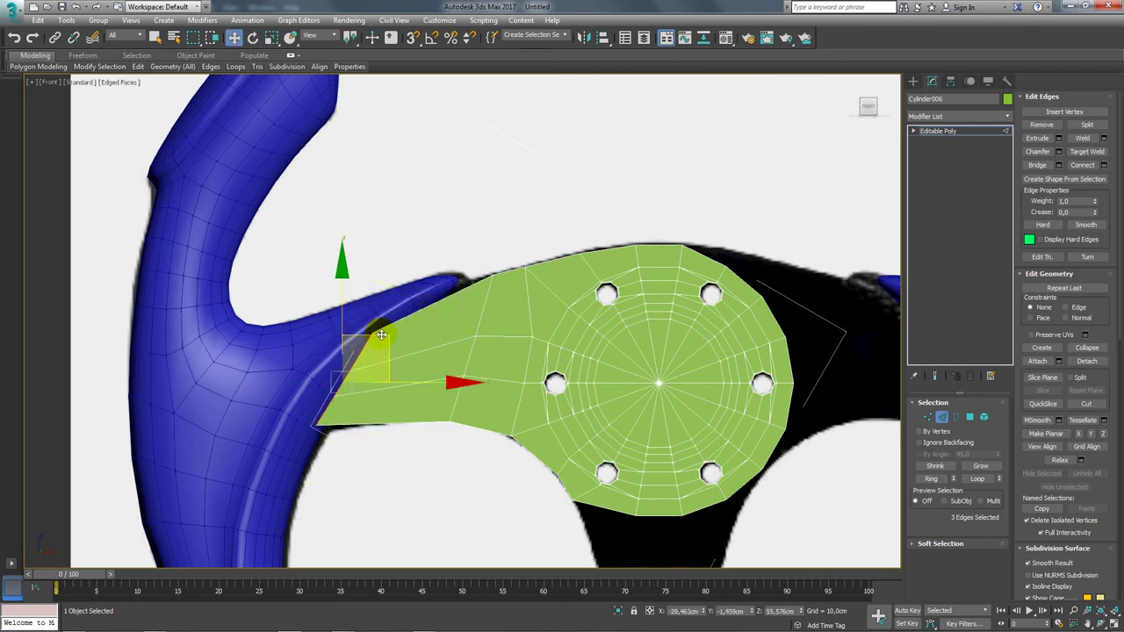
mouse_move(393, 335)
left_mouse_down()
mouse_move(418, 367)
mouse_move(394, 337)
mouse_move(384, 344)
left_mouse_up()
- Move the left wing's vertices to refine the arm's outline
left_click(928, 417)
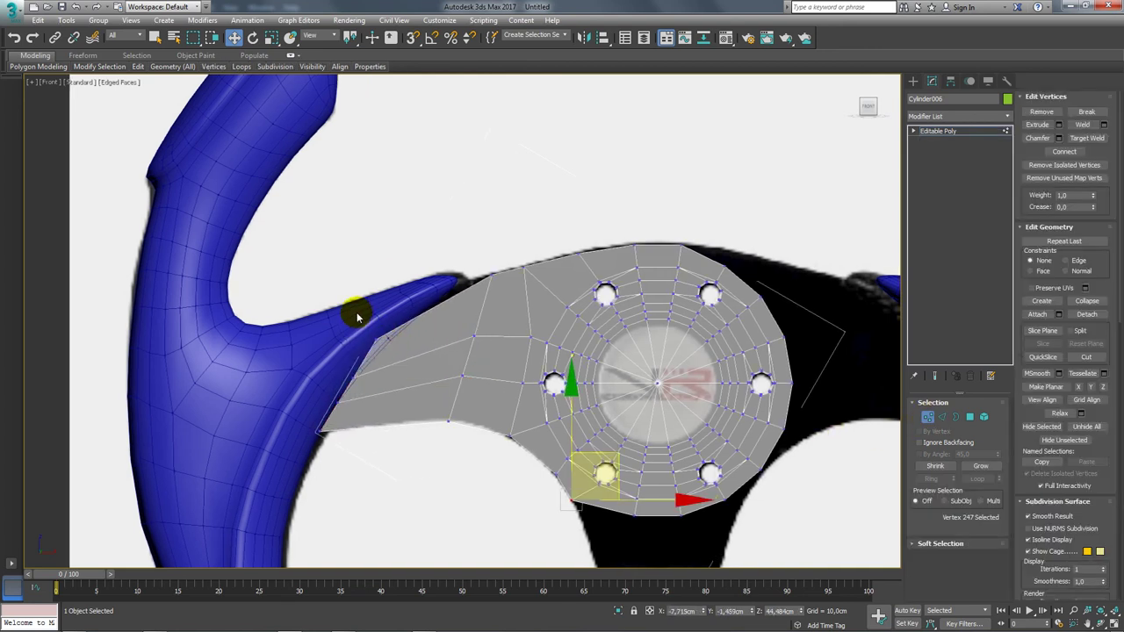
left_click(376, 333)
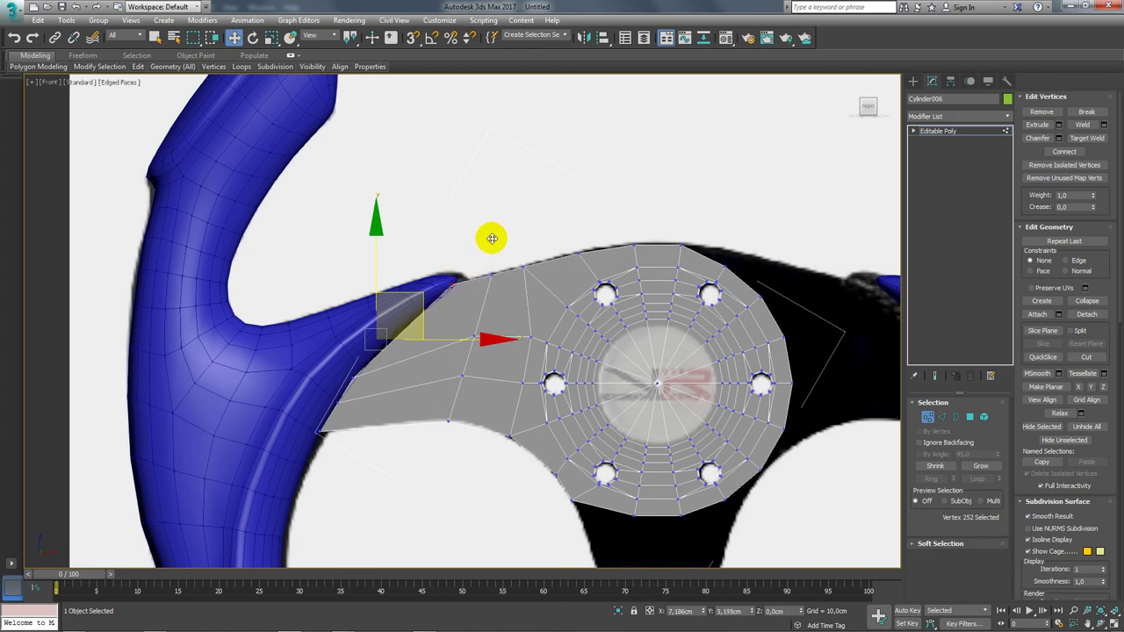
left_click(354, 378)
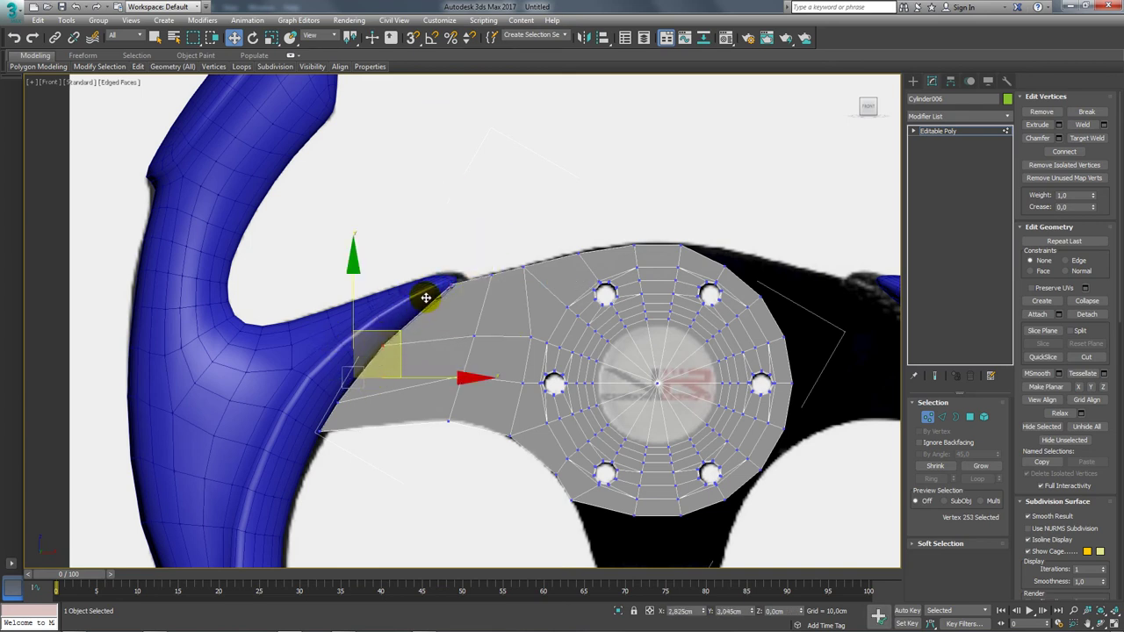
left_click_drag(373, 377, 395, 339)
left_click(347, 406)
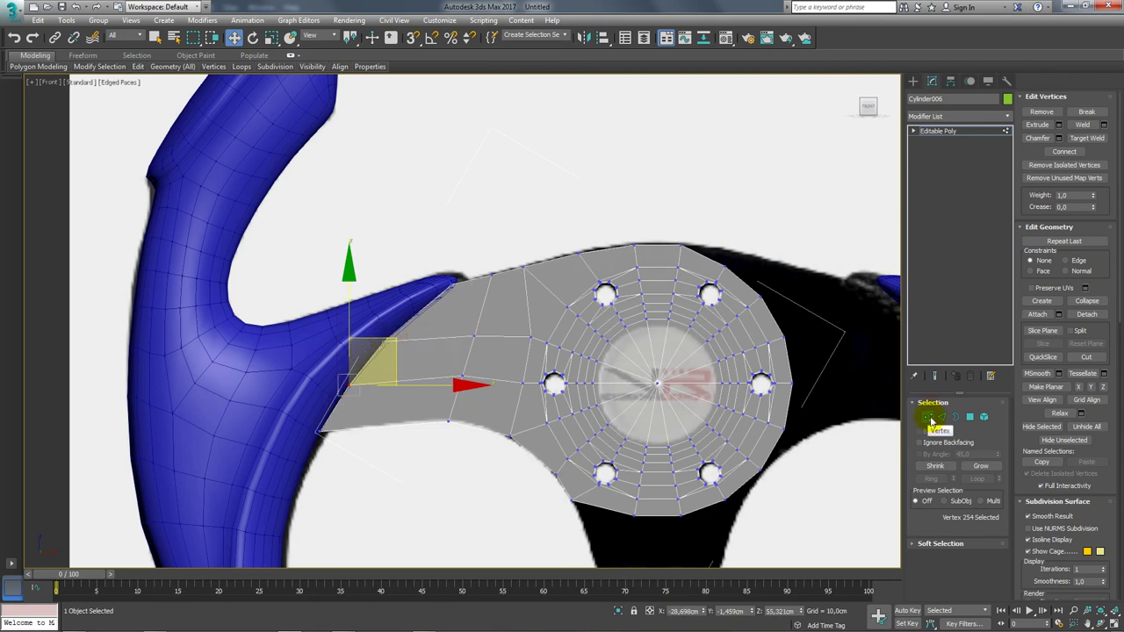
- Raise the wing's end edges upward and flatten the end face with Make Planar
left_click(940, 417)
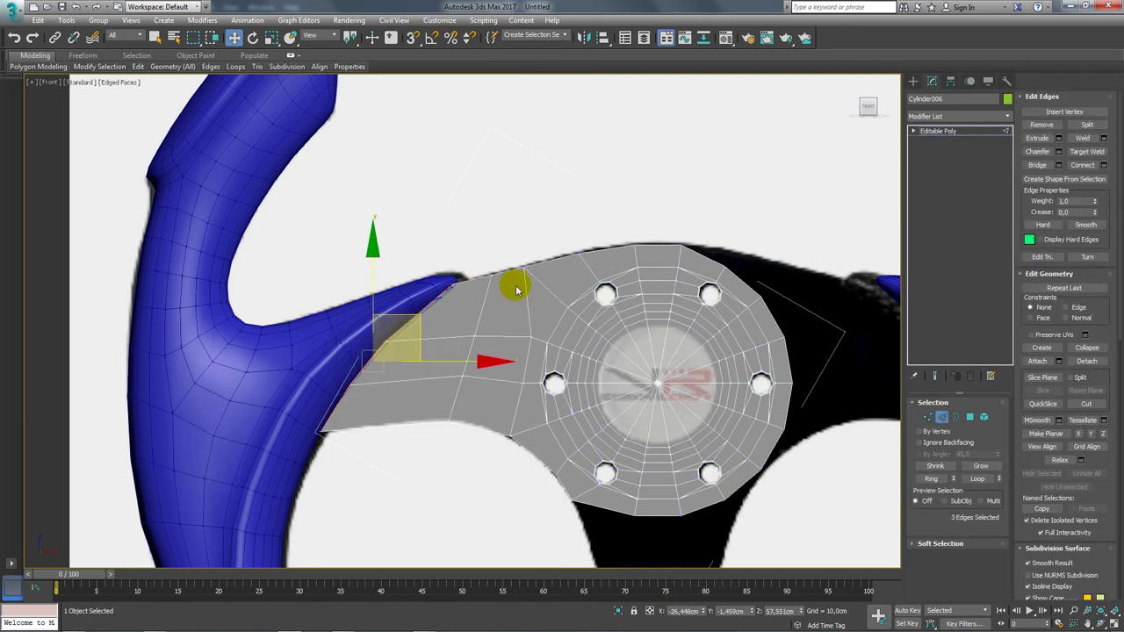
key("p")
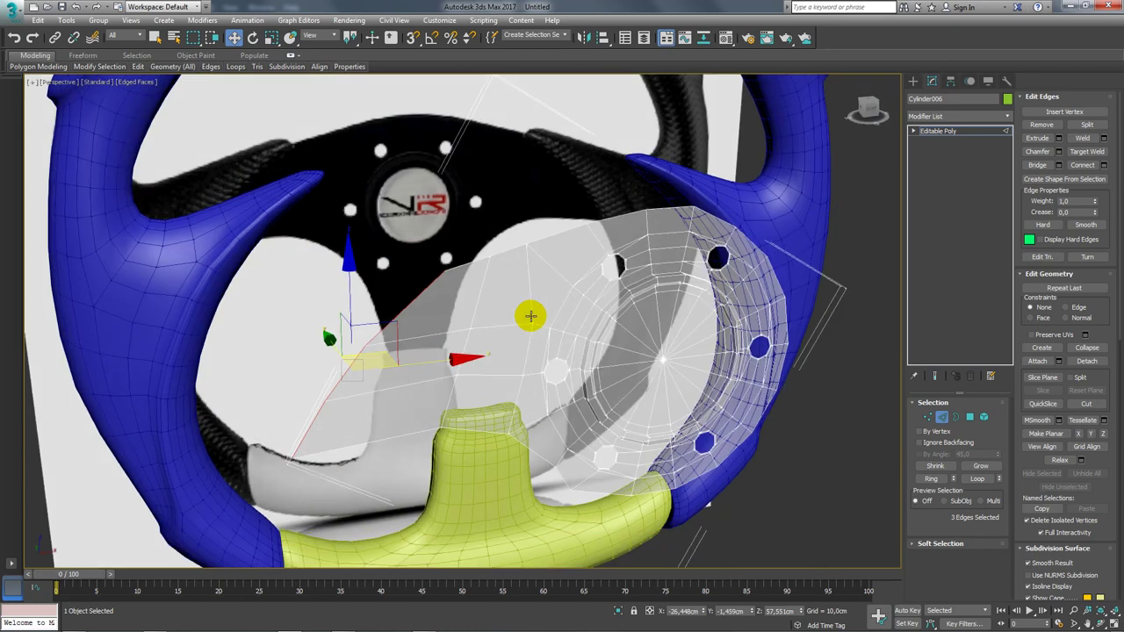
mouse_move(538, 320)
middle_mouse_down("alt")
mouse_move(542, 255)
mouse_move(522, 303)
middle_mouse_up("alt")
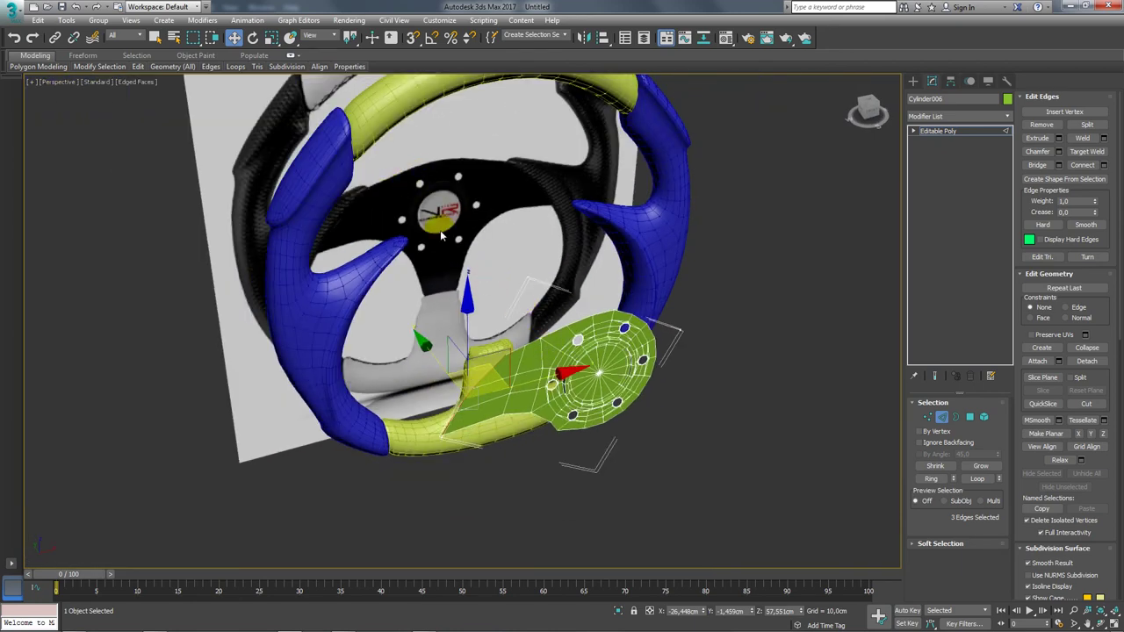
middle_click_drag(395, 186, 504, 360, "alt")
scroll(505, 360, "up", 5)
scroll(505, 360, "down", 5)
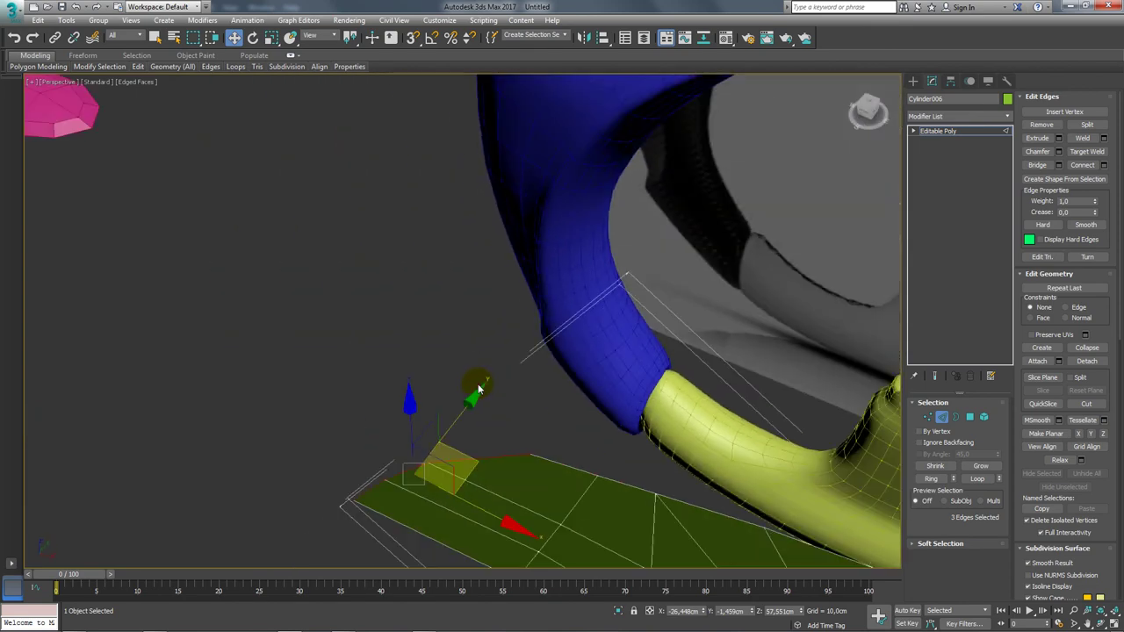
middle_click_drag(502, 401, 369, 387, "alt")
scroll(354, 364, "up", 3)
left_click_drag(354, 365, 378, 316)
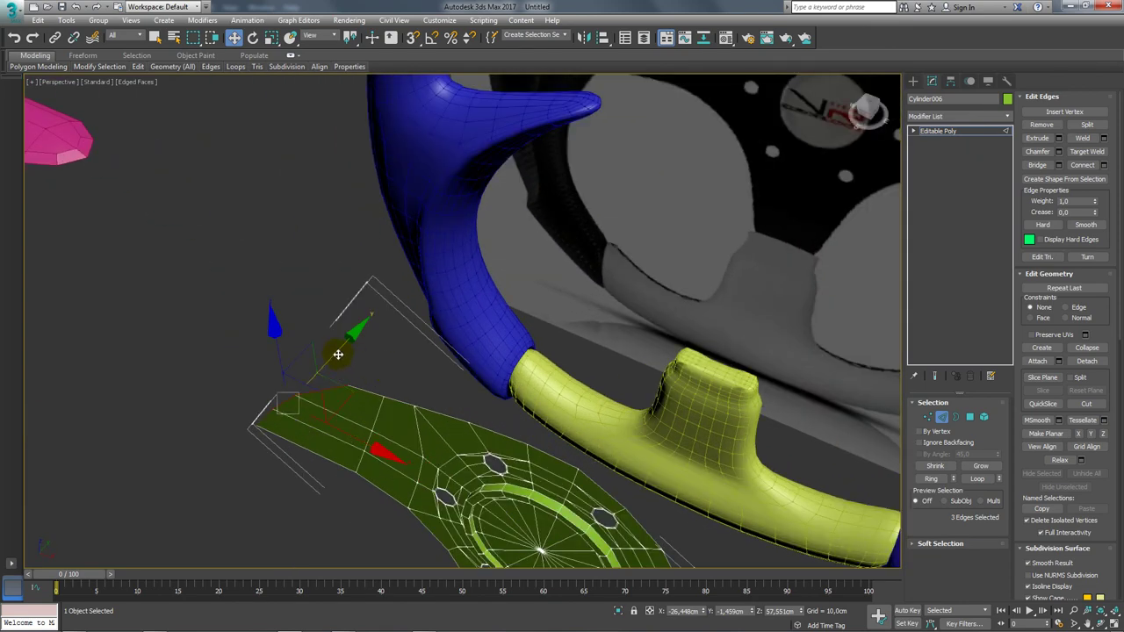
mouse_move(377, 316)
middle_mouse_down("alt")
mouse_move(427, 399)
mouse_move(483, 321)
mouse_move(436, 417)
mouse_move(441, 447)
mouse_move(460, 418)
mouse_move(453, 375)
mouse_move(330, 378)
mouse_move(388, 368)
mouse_move(396, 394)
mouse_move(452, 423)
middle_mouse_up("alt")
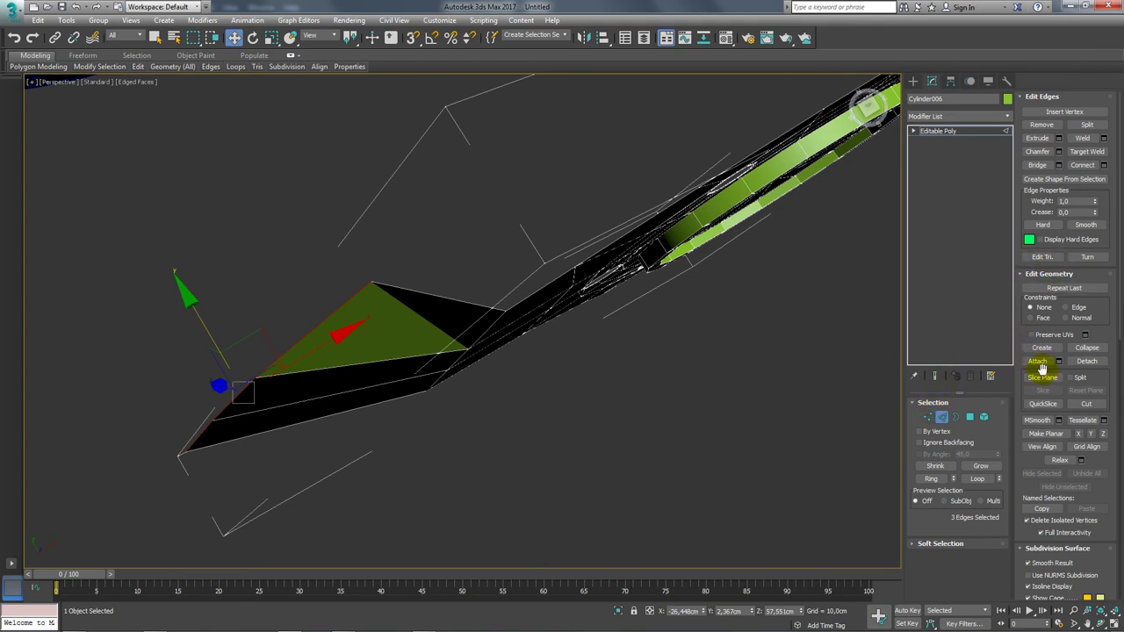
left_click(1045, 435)
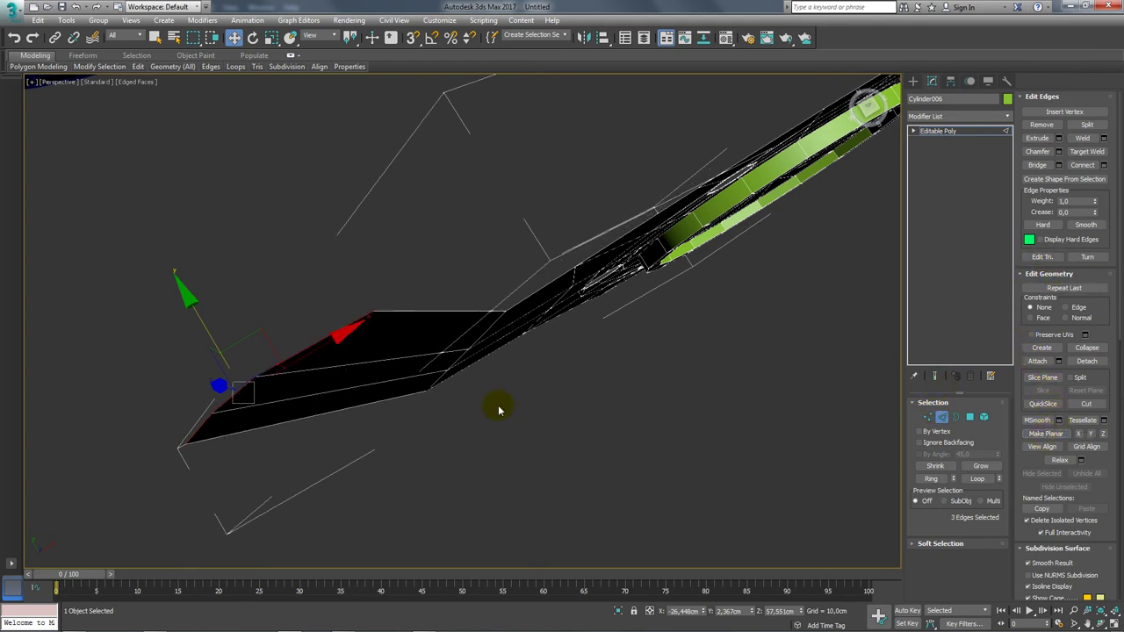
- Return to the earlier close-up view, exit edge editing and open the Modifier List
mouse_move(498, 410)
middle_mouse_down("alt")
mouse_move(473, 394)
mouse_move(483, 356)
mouse_move(535, 376)
mouse_move(578, 351)
mouse_move(342, 266)
middle_mouse_up("alt")
key("shift+z")
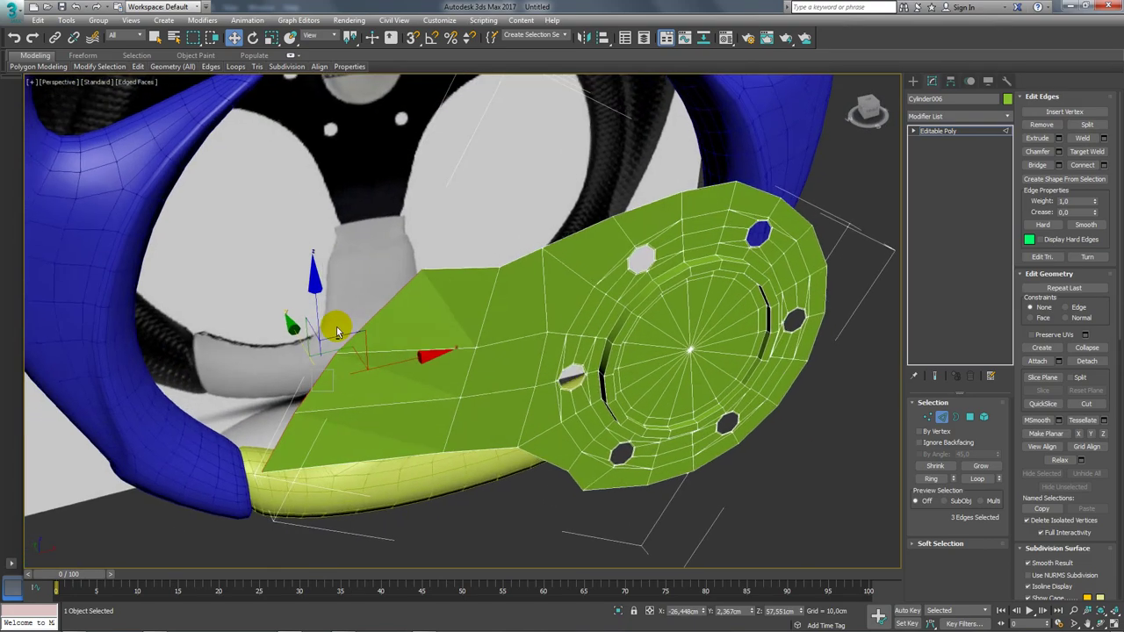
key("shift+z")
key("shift+z")
key("shift+z")
left_click(936, 131)
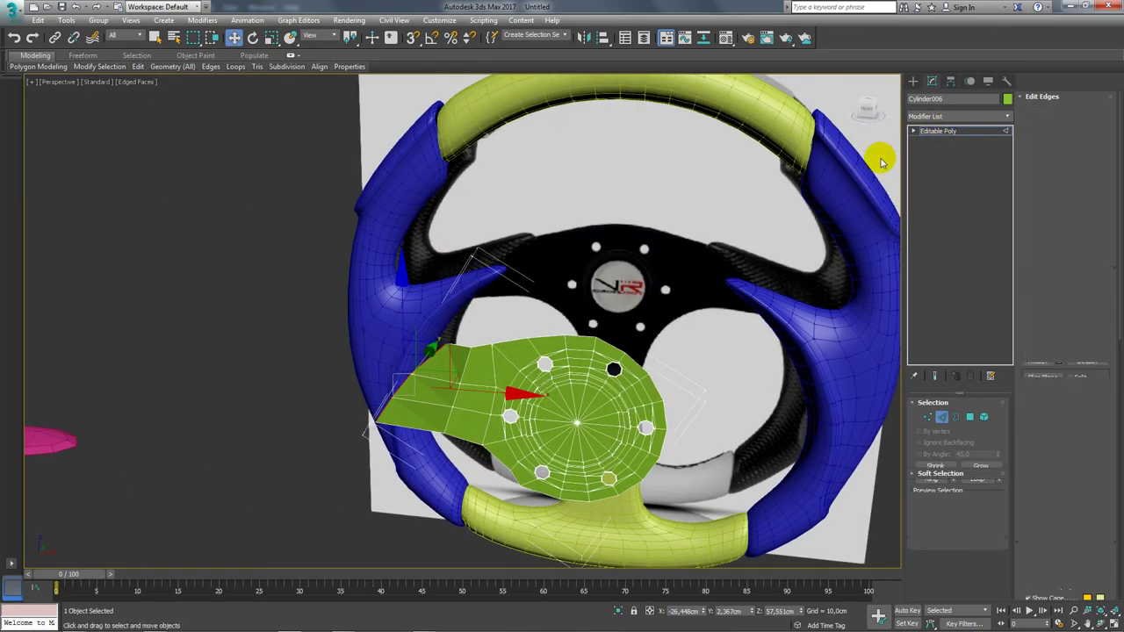
key("shift+y")
key("shift+y")
key("shift+y")
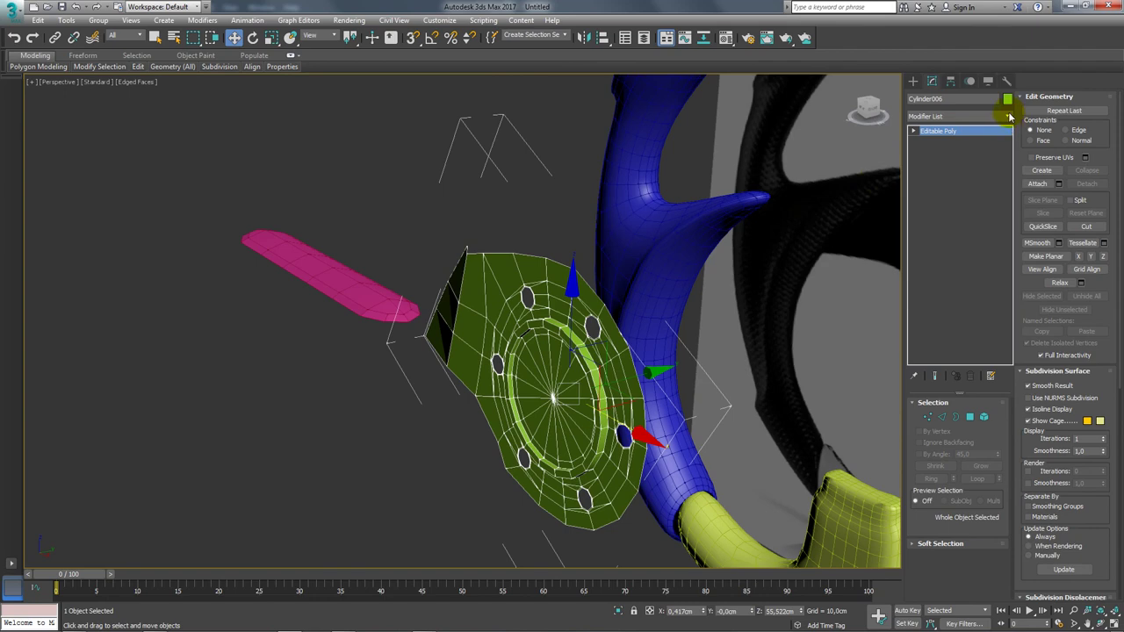
left_click(1007, 117)
left_click_drag(1008, 142, 998, 499)
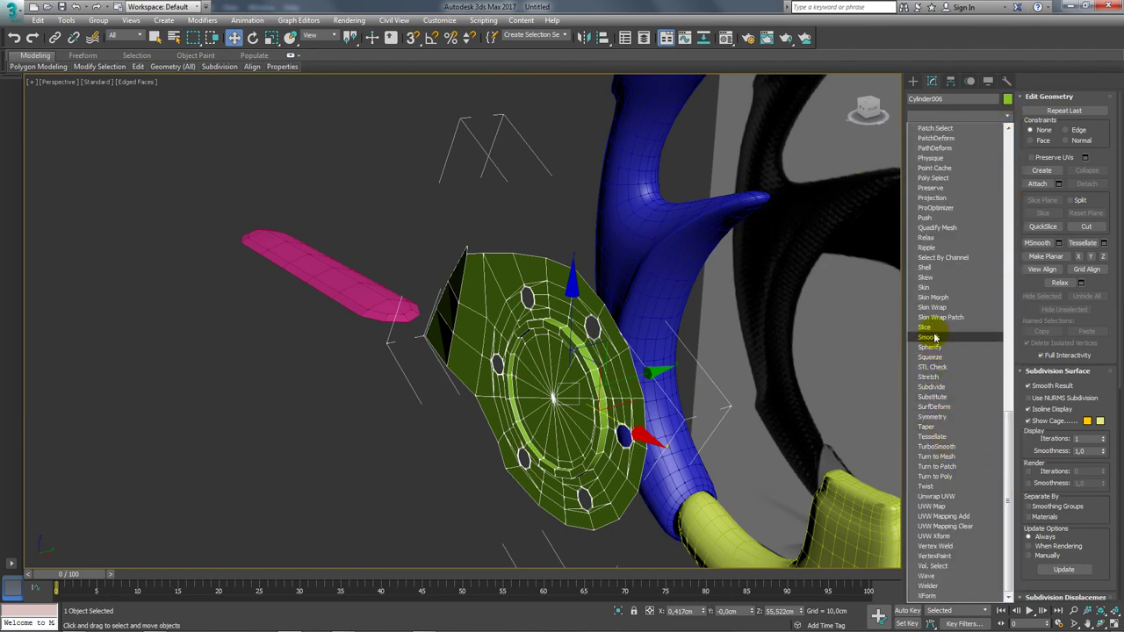
- Add a Shell modifier with Outer Amount 0 and Inner Amount 1,15cm to Cylinder006
left_click(931, 268)
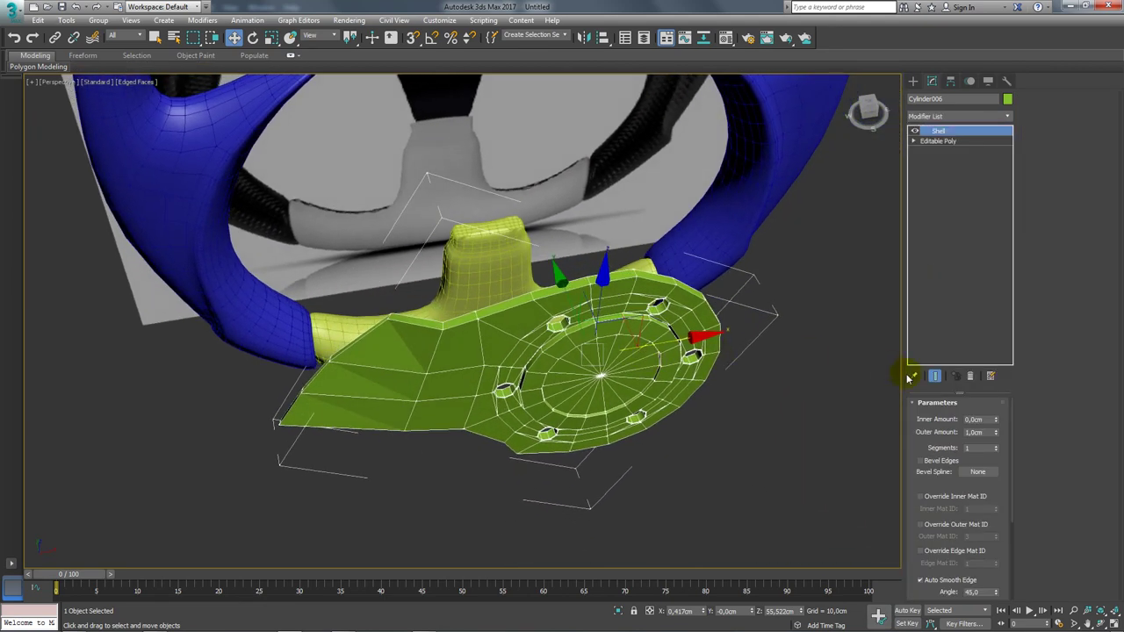
right_click(996, 433)
left_click_drag(996, 421, 954, 367)
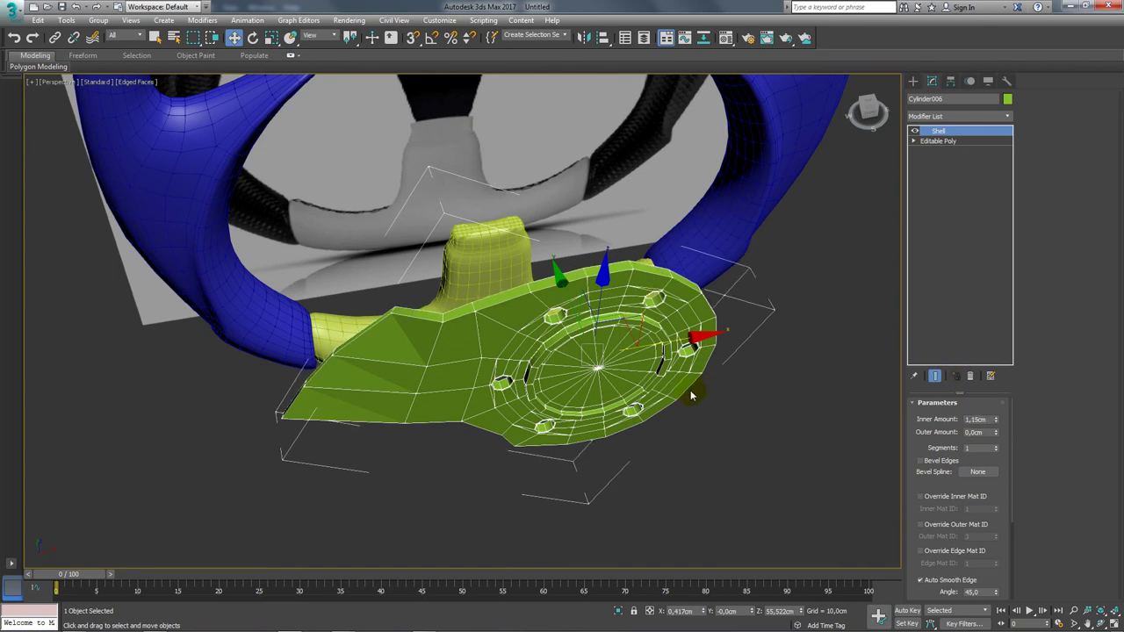
middle_click_drag(691, 396, 614, 369, "alt")
scroll(614, 369, "up", 5)
scroll(914, 483, "down", 3)
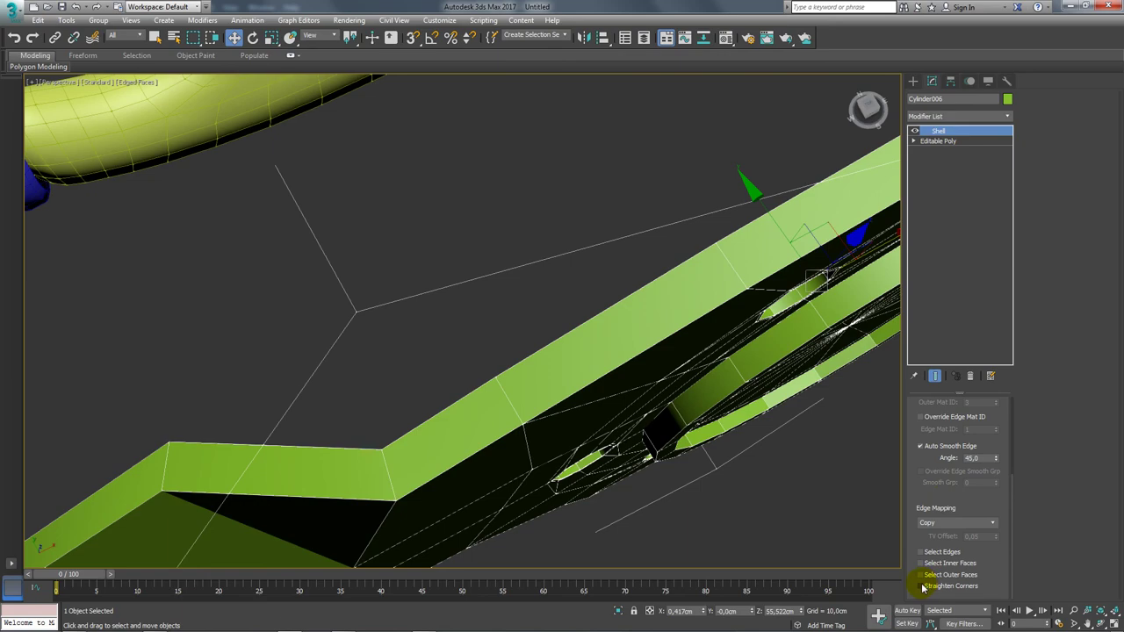
scroll(668, 465, "down", 5)
mouse_move(674, 450)
middle_mouse_down("alt")
mouse_move(613, 393)
mouse_move(537, 410)
mouse_move(489, 391)
mouse_move(527, 375)
mouse_move(627, 372)
mouse_move(627, 383)
mouse_move(529, 384)
middle_mouse_up("alt")
scroll(613, 393, "up", 4)
scroll(637, 396, "up", 2)
scroll(637, 396, "down", 3)
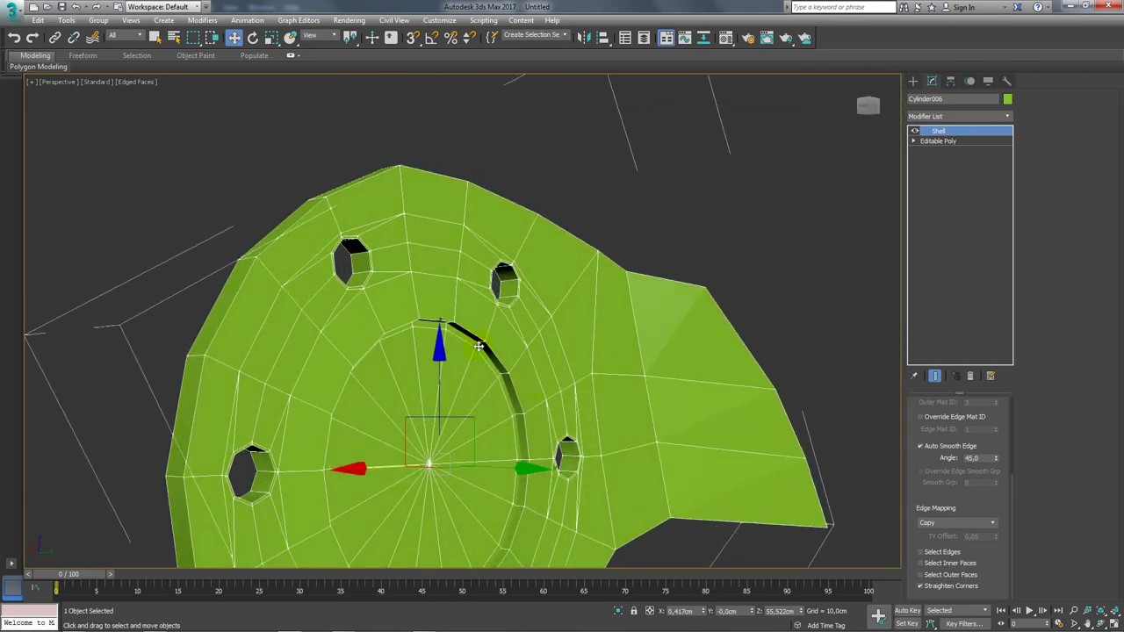
middle_click_drag(479, 347, 529, 319, "alt")
- Convert the shelled plate to an Editable Poly and select its centre vertex
right_click(530, 319)
mouse_move(562, 457)
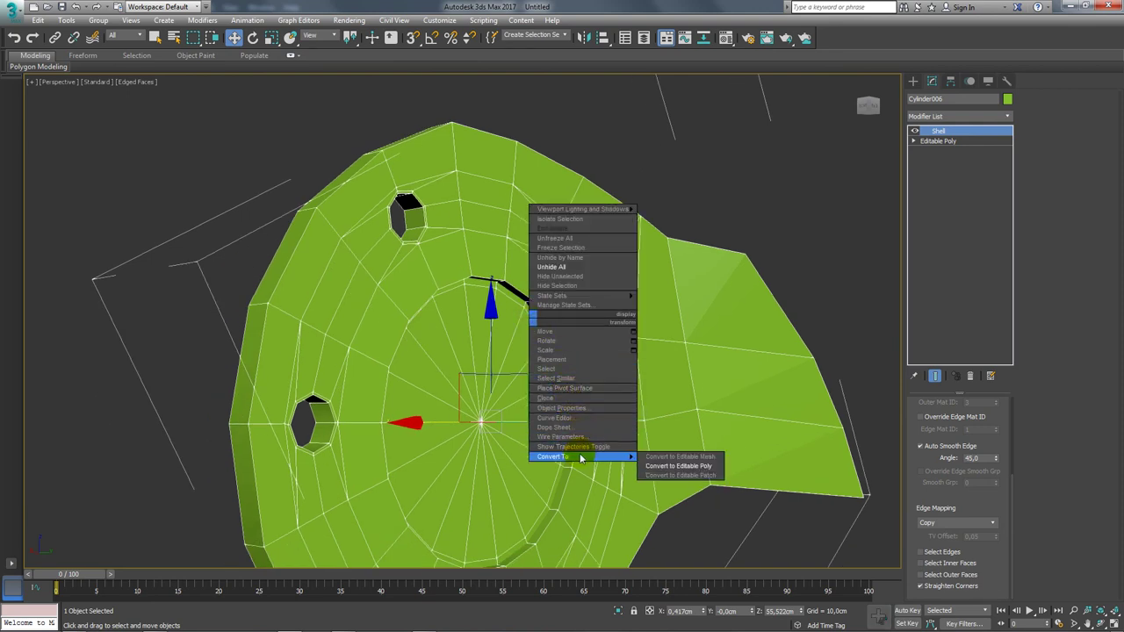
left_click(683, 467)
left_click(929, 417)
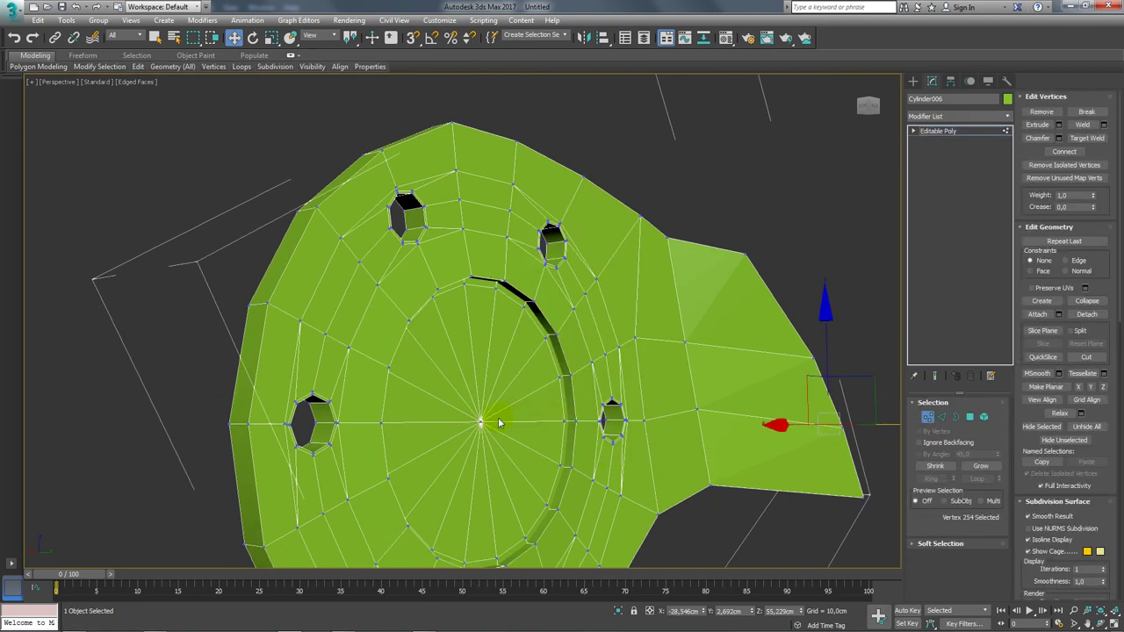
left_click(483, 422)
- Grow the centre polygon selection three times, delete it, and select the hole's border
left_click(969, 417, "ctrl")
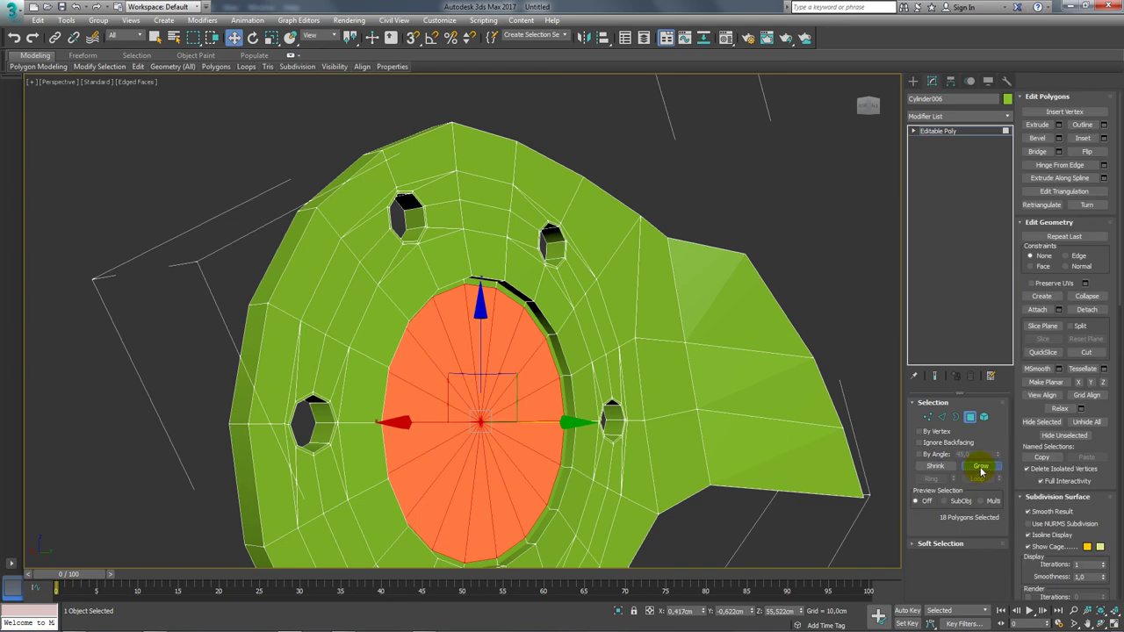
left_click(980, 466)
left_click(981, 466)
left_click(981, 467)
key("Delete")
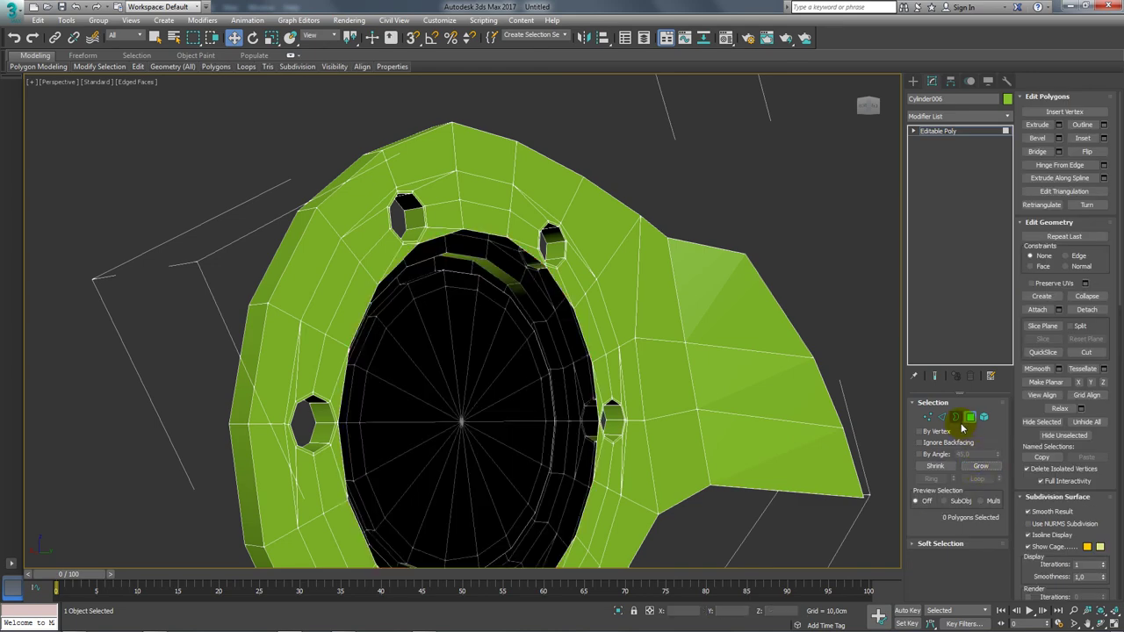
left_click(956, 418)
left_click(555, 306)
- Push the hole's border outward along Y and scale it larger
scroll(563, 308, "down", 5)
middle_click_drag(564, 308, 574, 360, "alt")
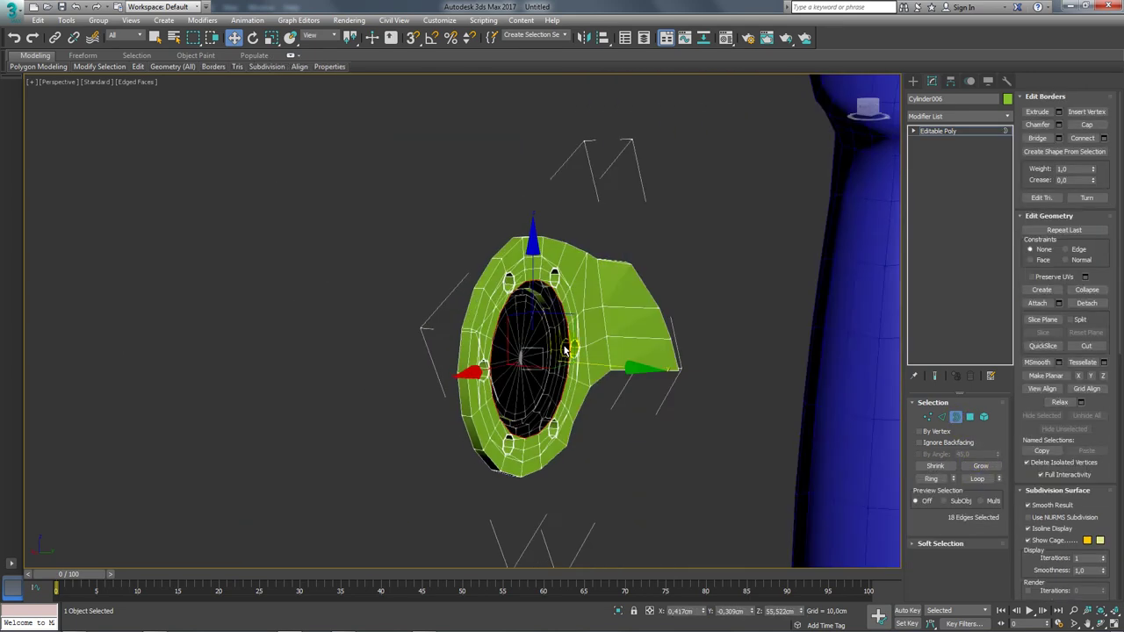
scroll(574, 360, "up", 4)
left_click_drag(582, 370, 596, 372)
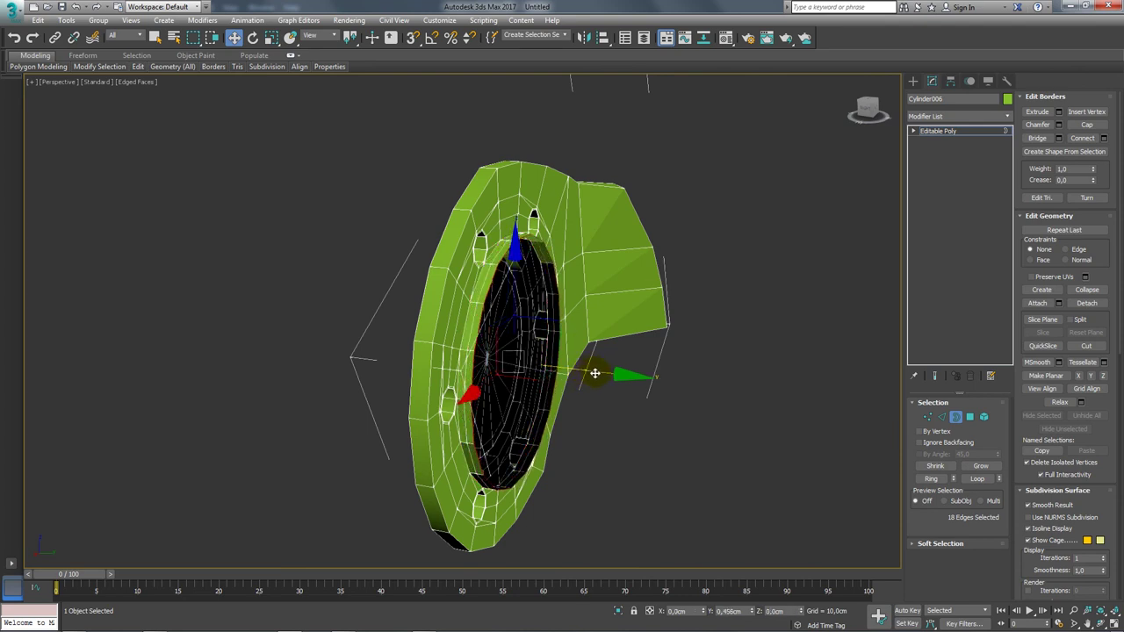
key("e")
key("r")
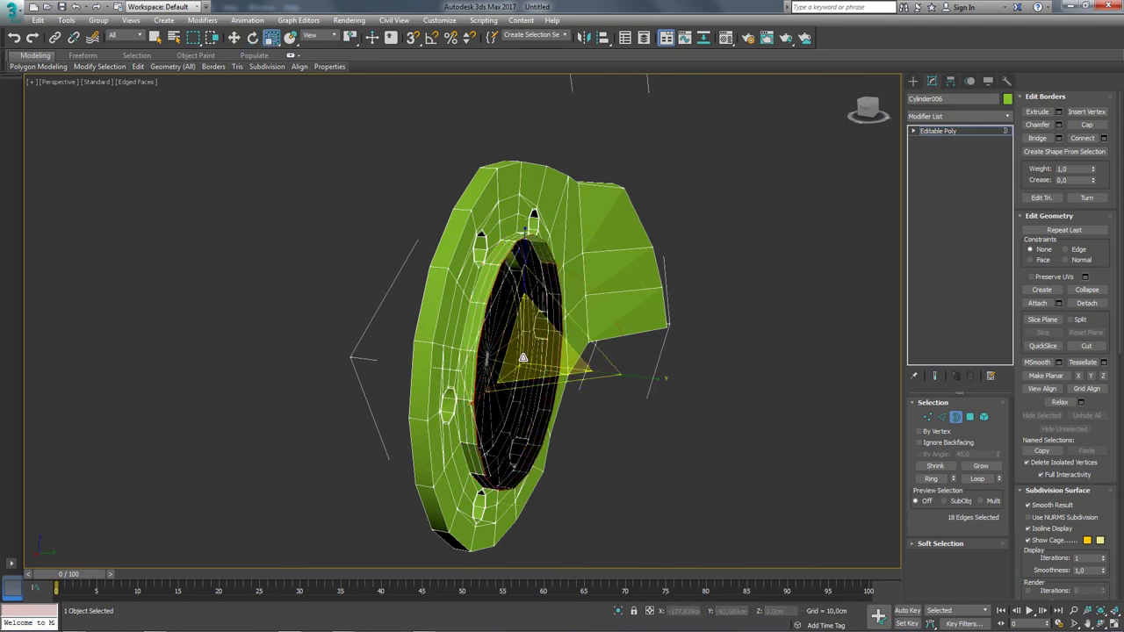
left_click_drag(526, 355, 532, 342)
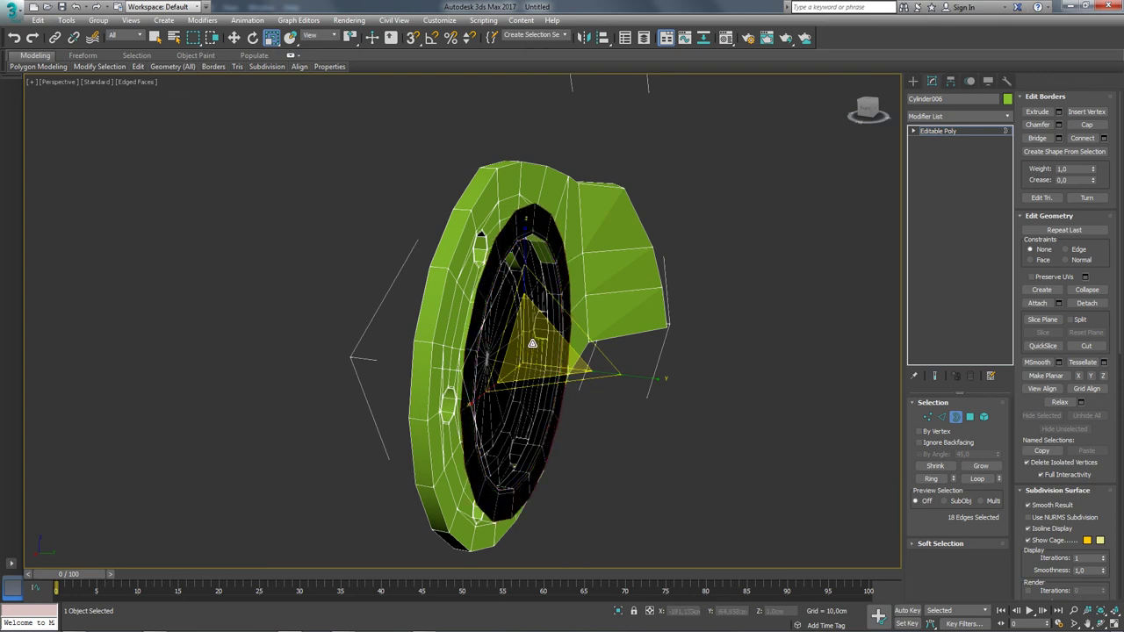
key("w")
- Shift-drag the border to extrude a new ring, then scale it down to narrow the opening
left_click_drag(588, 372, 696, 385, "shift")
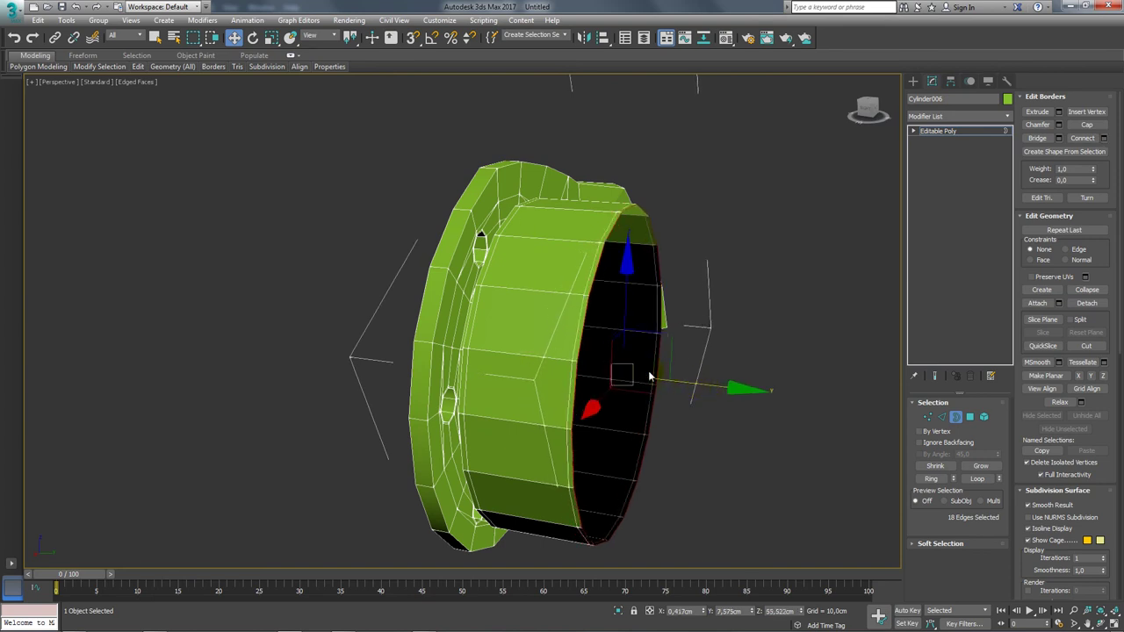
key("r")
left_click_drag(631, 361, 695, 384)
key("w")
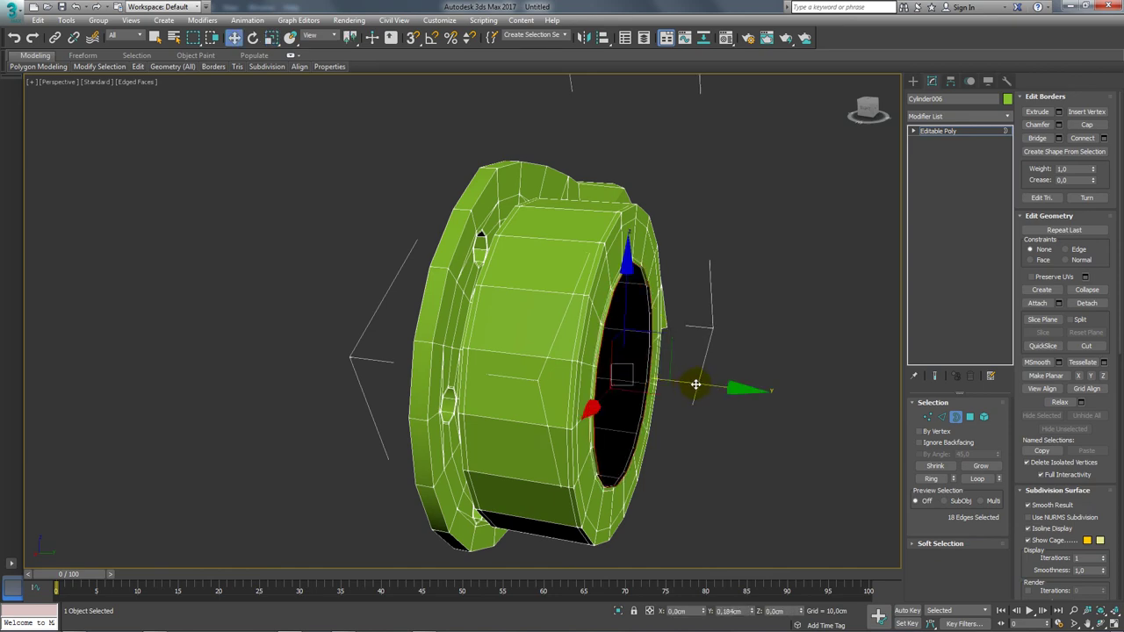
middle_click_drag(700, 384, 743, 387, "alt")
scroll(743, 386, "down", 5)
scroll(851, 277, "up", 5)
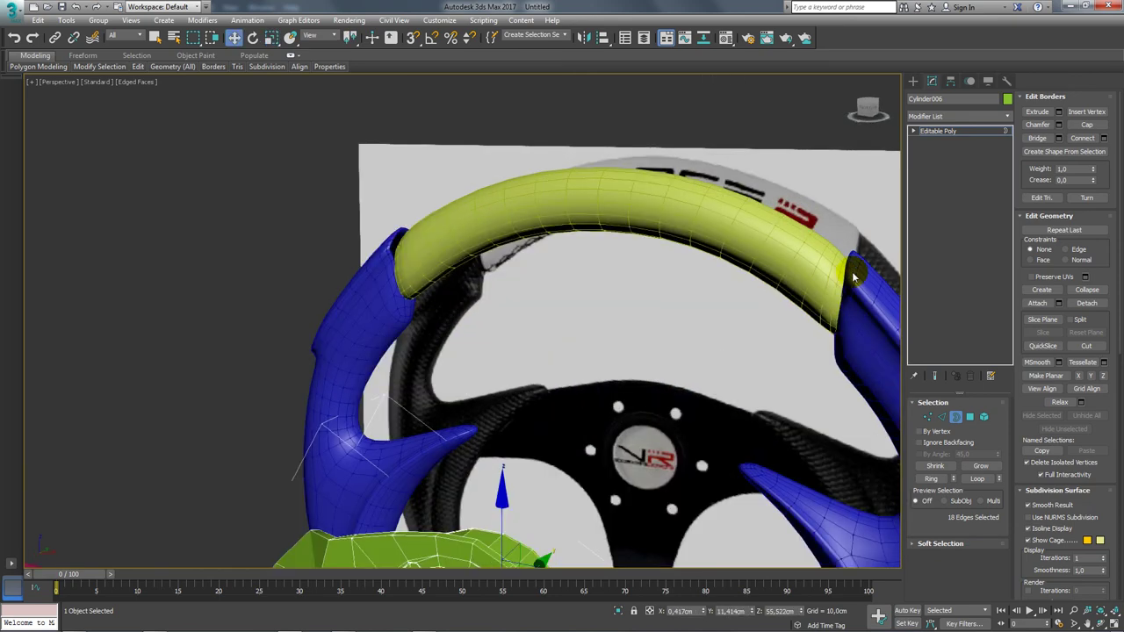
- Add a TurboSmooth modifier to Cylinder006 and set its Iterations to 2
left_click(956, 132)
middle_click_drag(659, 328, 660, 451, "alt")
scroll(660, 452, "down", 2)
scroll(594, 369, "up", 3)
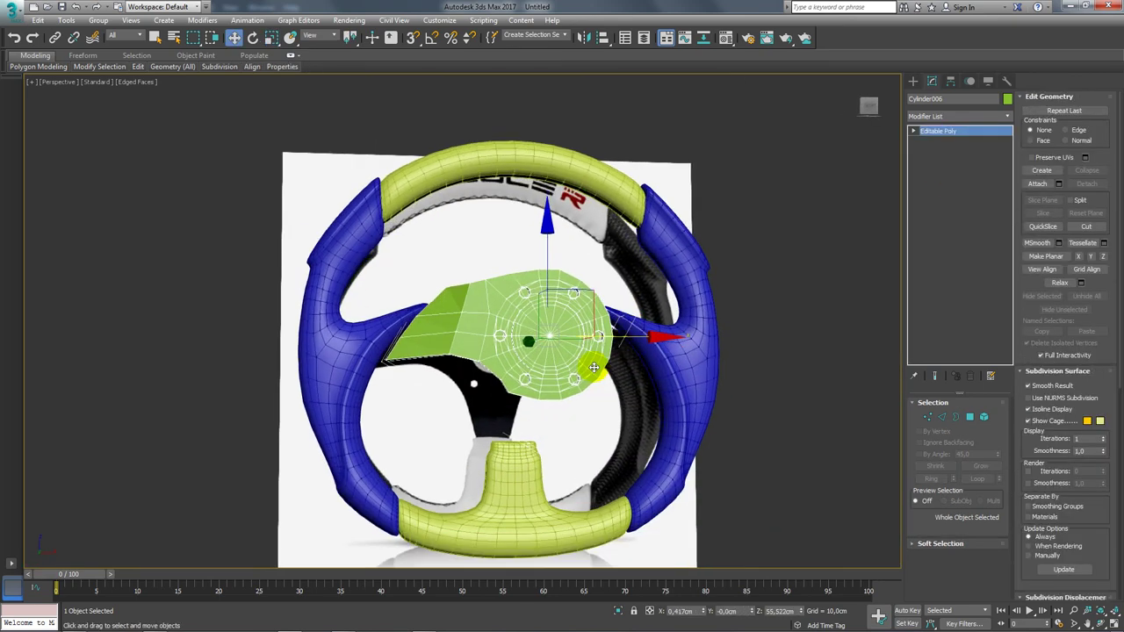
scroll(559, 319, "up", 3)
scroll(559, 320, "down", 3)
mouse_move(560, 320)
middle_mouse_down("alt")
mouse_move(542, 386)
mouse_move(544, 413)
mouse_move(562, 421)
middle_mouse_up("alt")
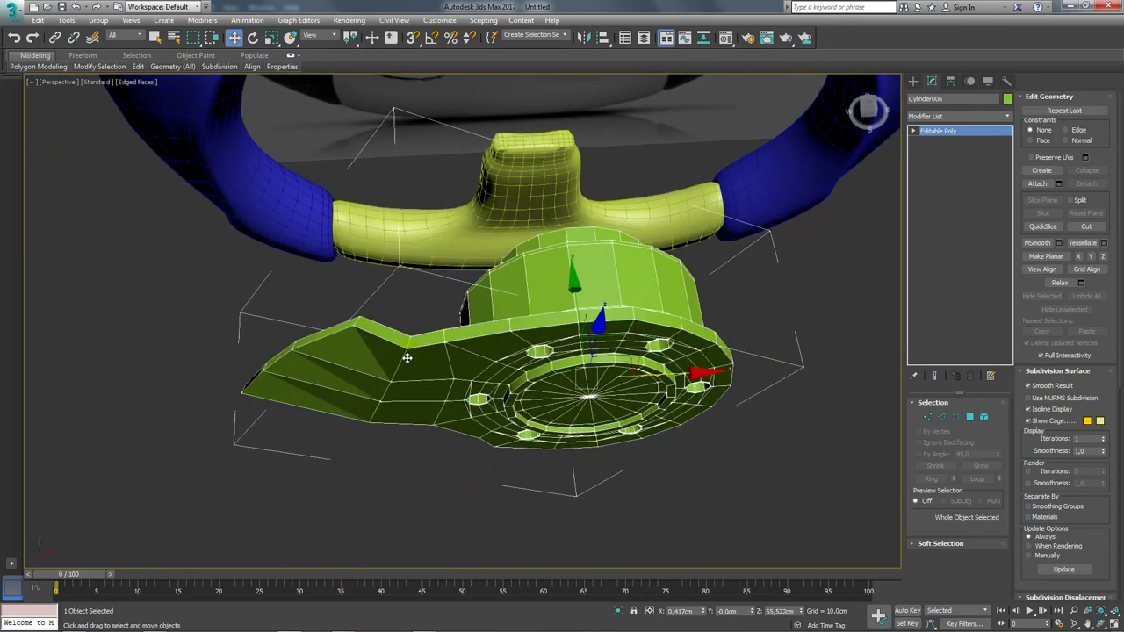
scroll(562, 378, "up", 2)
left_click(1007, 117)
left_click_drag(1006, 145, 999, 447)
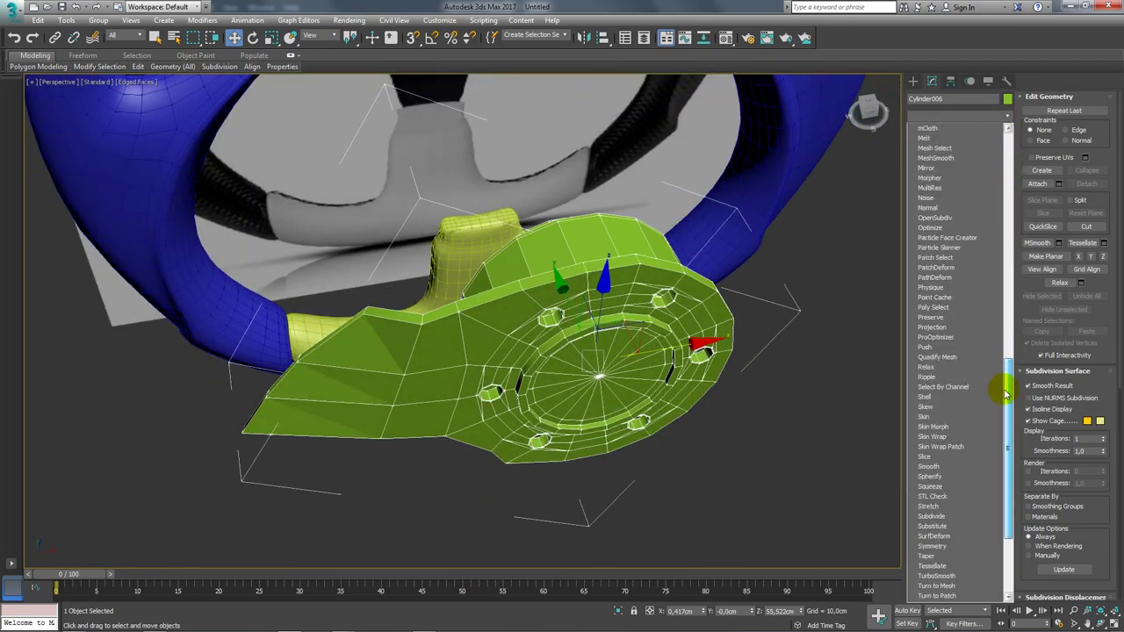
left_click(936, 446)
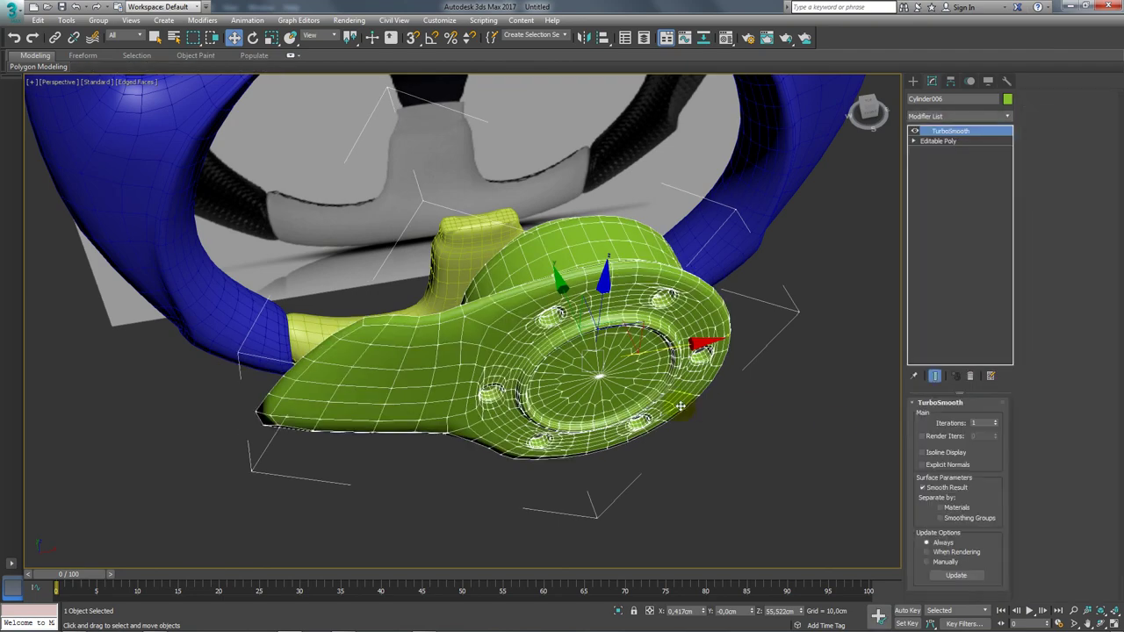
left_click(996, 423)
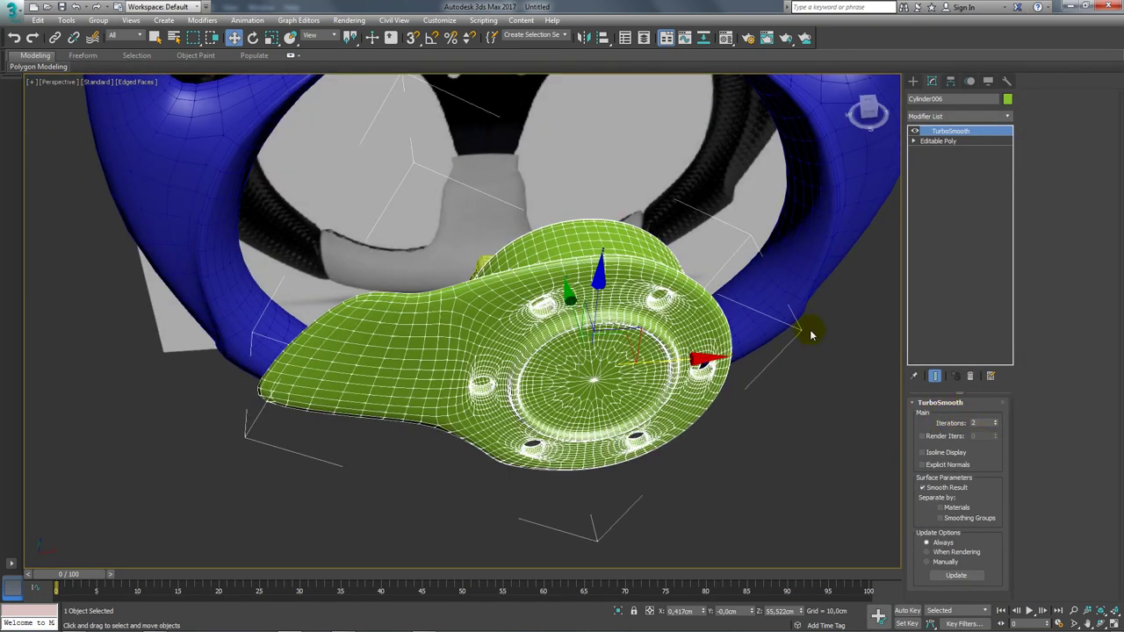
mouse_move(808, 325)
middle_mouse_down("alt")
mouse_move(711, 268)
mouse_move(867, 164)
middle_mouse_up("alt")
- On the base Editable Poly, chamfer the edge loop across the plate's arm
left_click(947, 142)
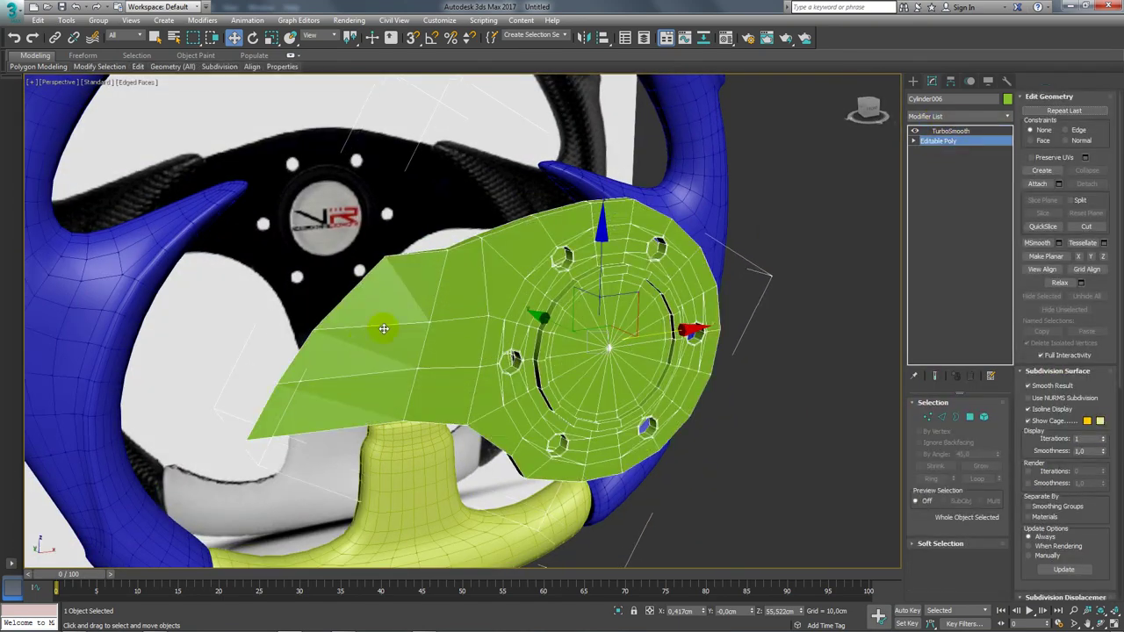
left_click(941, 418)
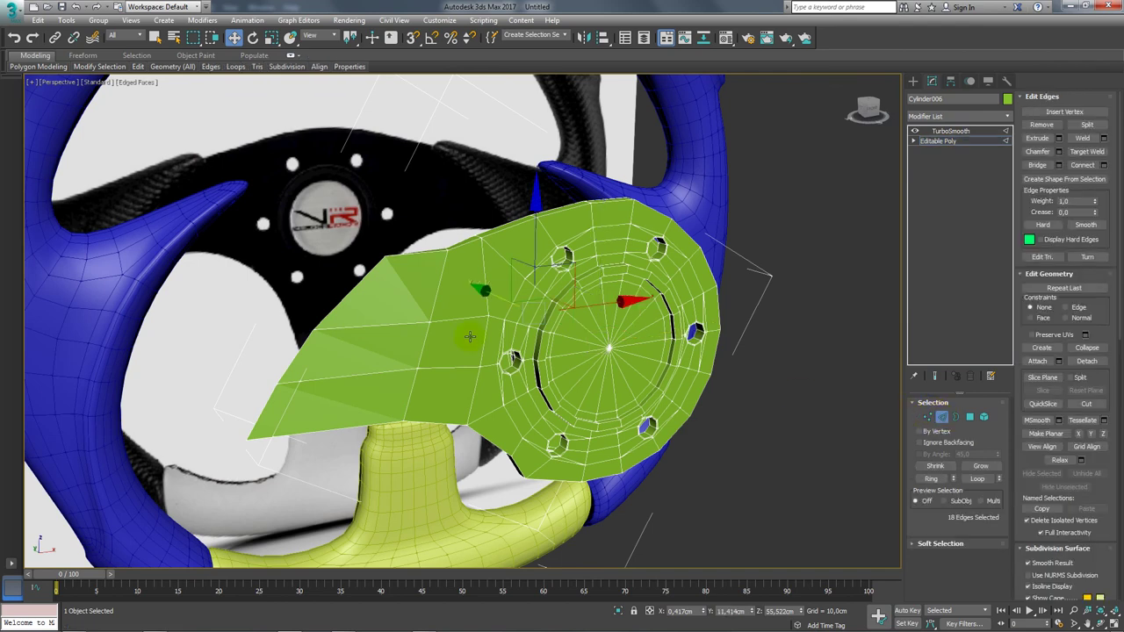
double_click(431, 302)
middle_click_drag(431, 302, 446, 302, "alt")
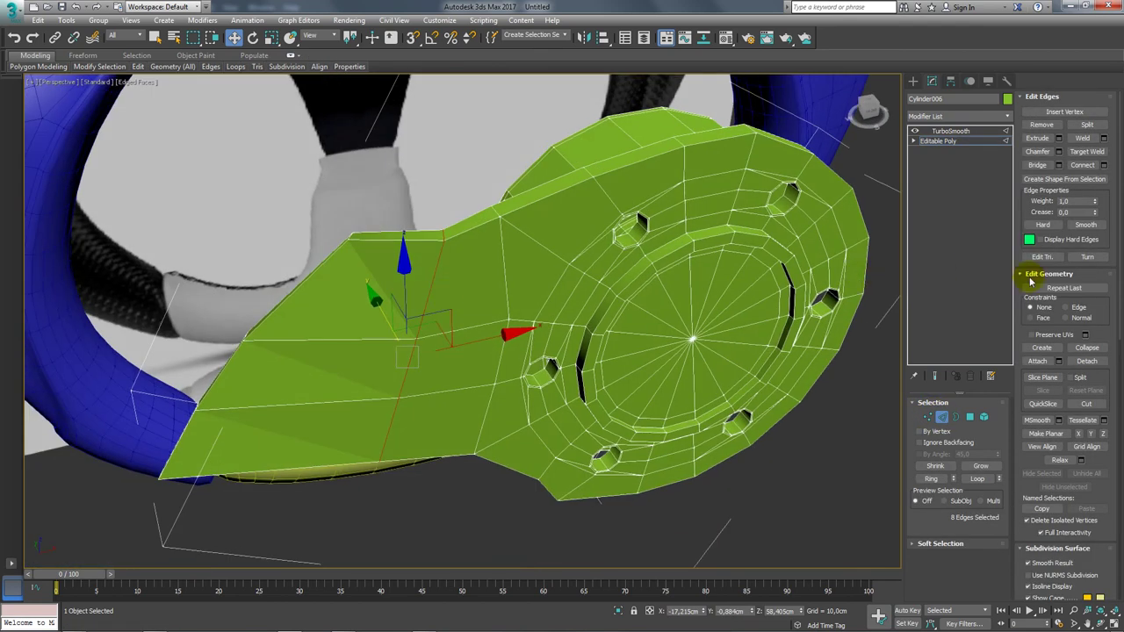
left_click(1058, 153)
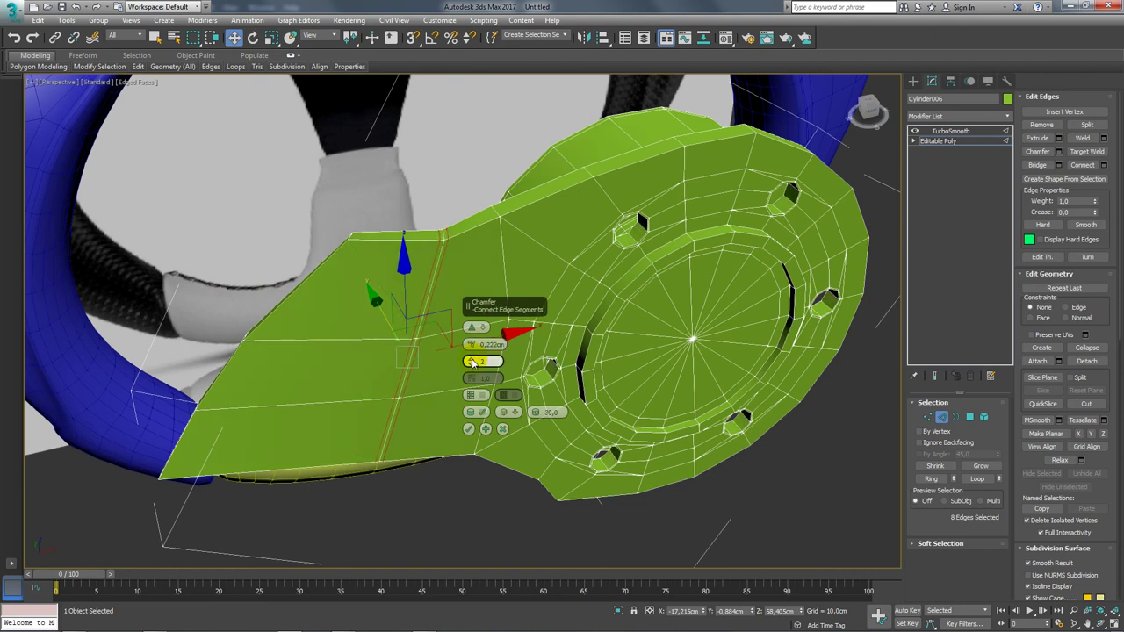
left_click(469, 429)
- Ring-select the rim edges and connect them with 2 segments at pinch 60
middle_click_drag(468, 430, 533, 332, "alt")
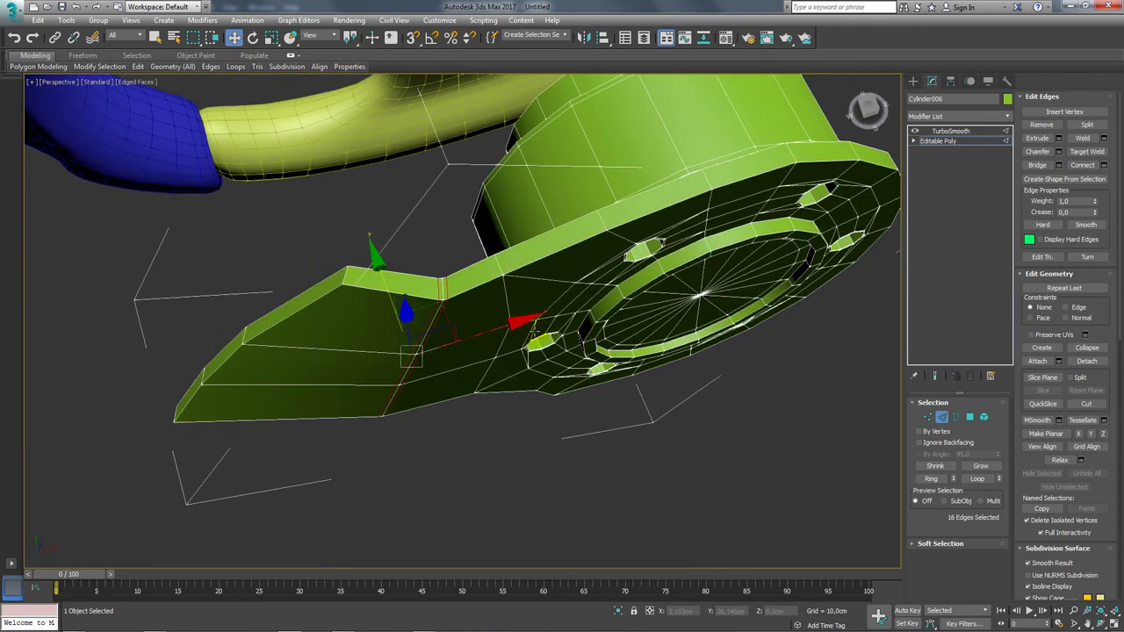
left_click(499, 268)
left_click(946, 483)
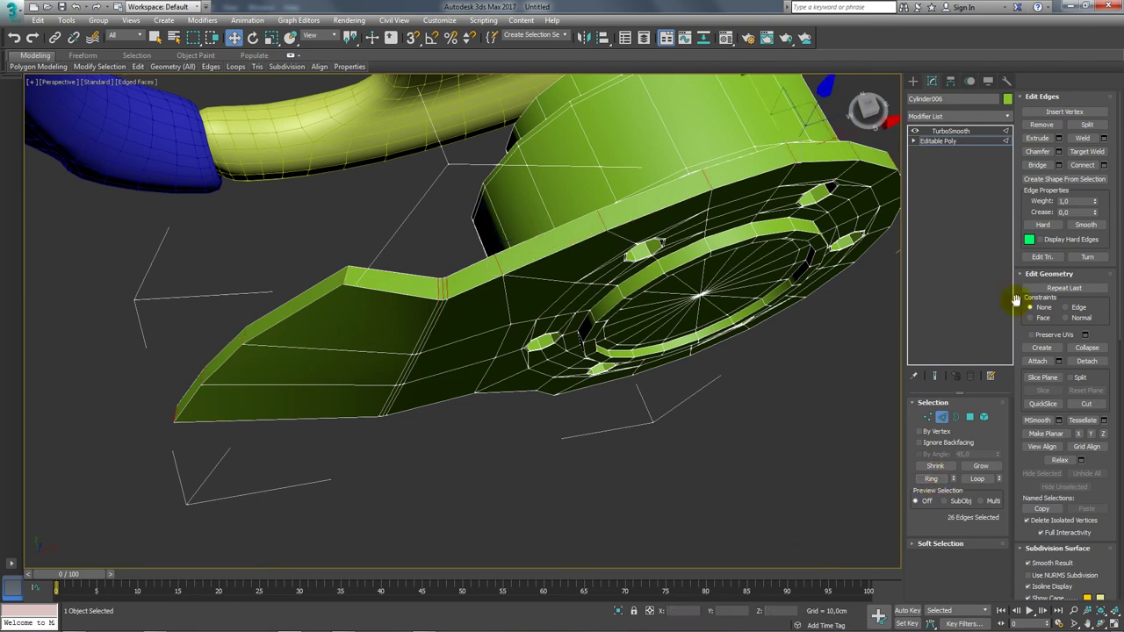
left_click(1103, 165)
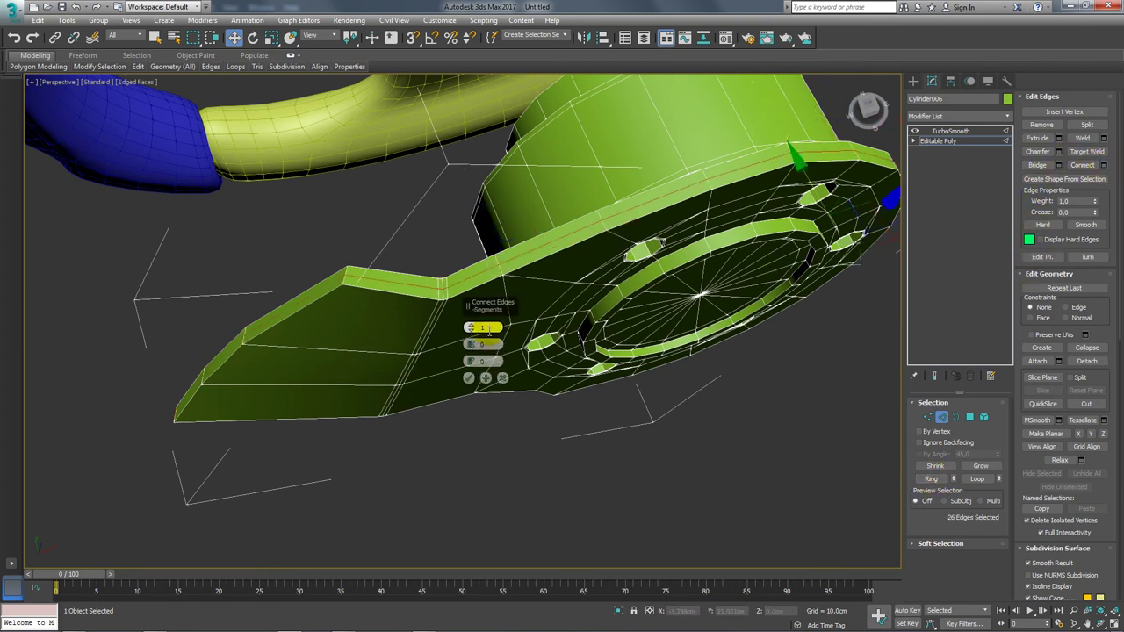
left_click_drag(475, 329, 470, 198)
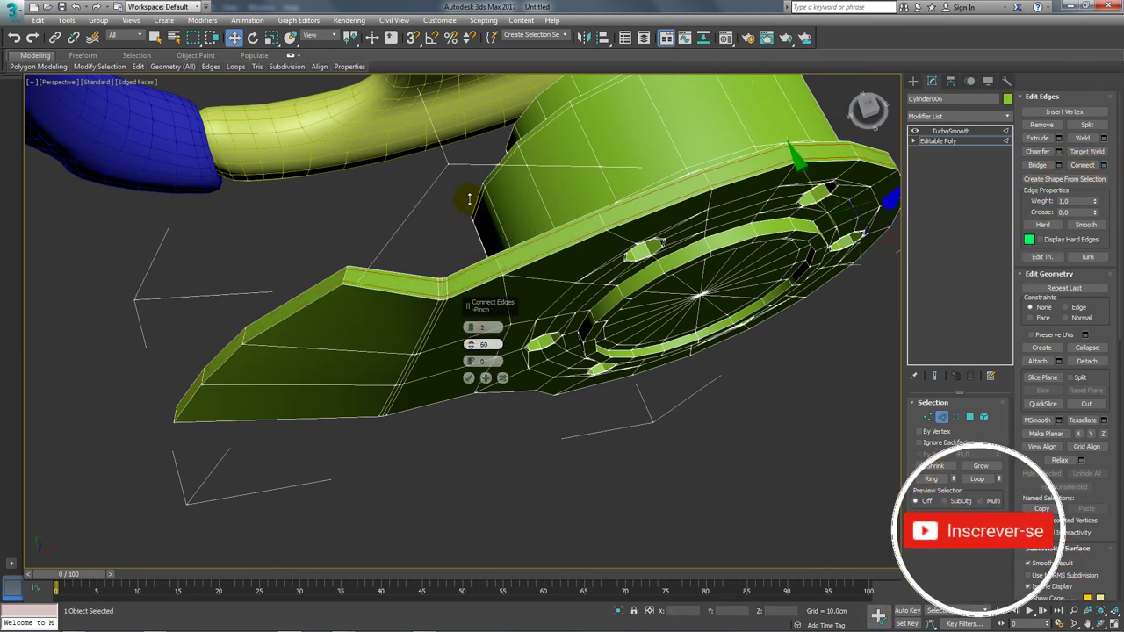
left_click(486, 379)
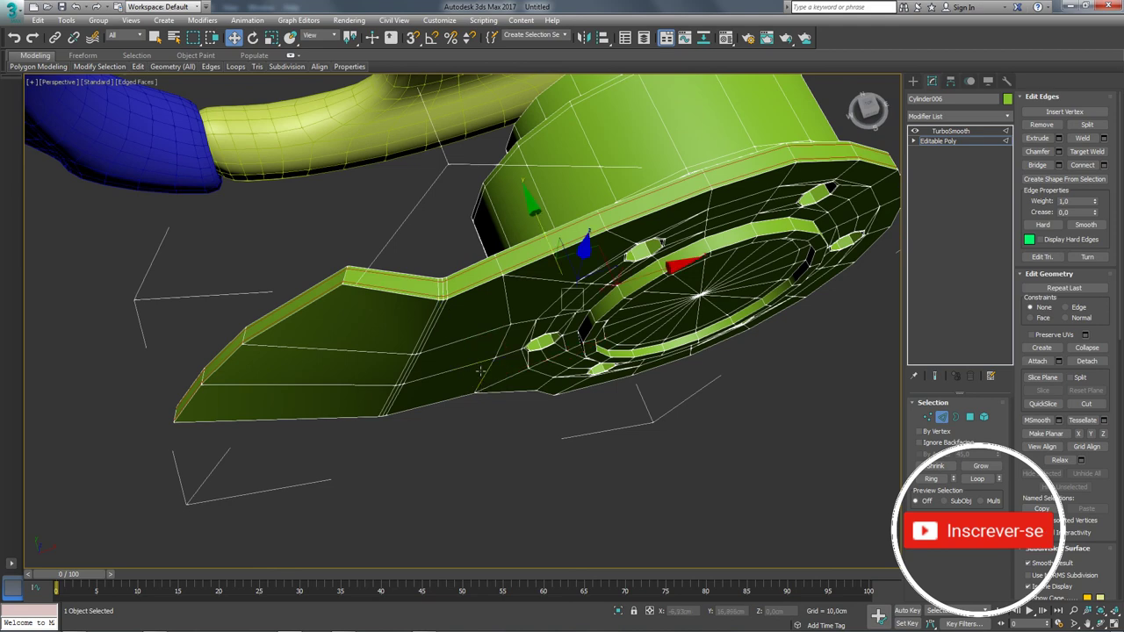
left_click(951, 132)
- Ring-select the bolt-hole edges and connect them with the same 2-segment, pinch-60 support loops
left_click(944, 140)
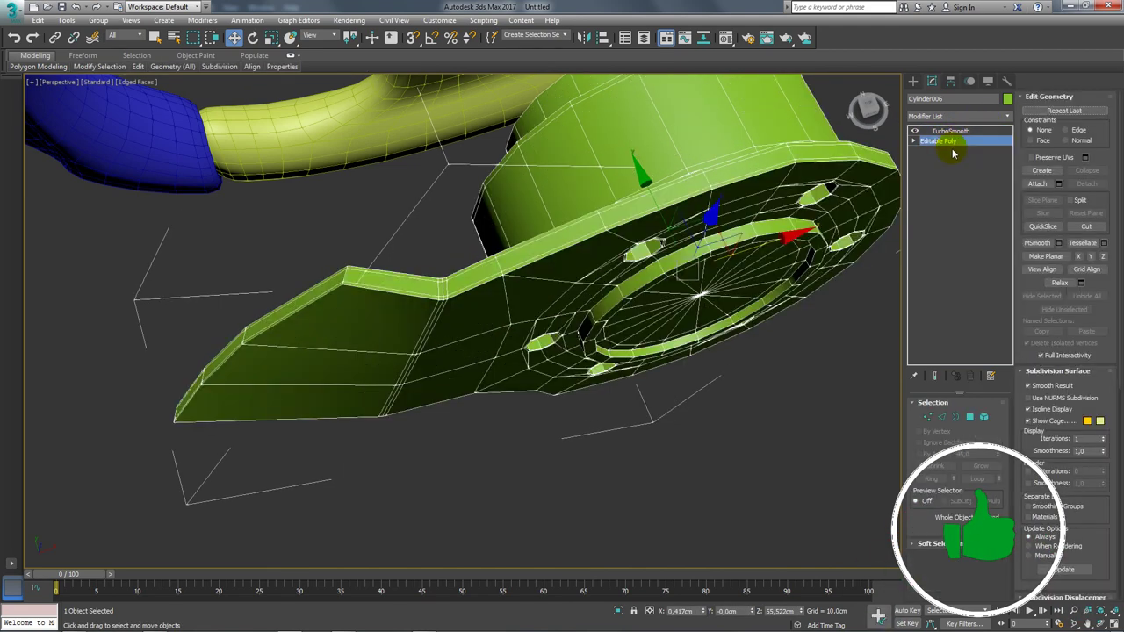
left_click(941, 416)
scroll(632, 252, "up", 3)
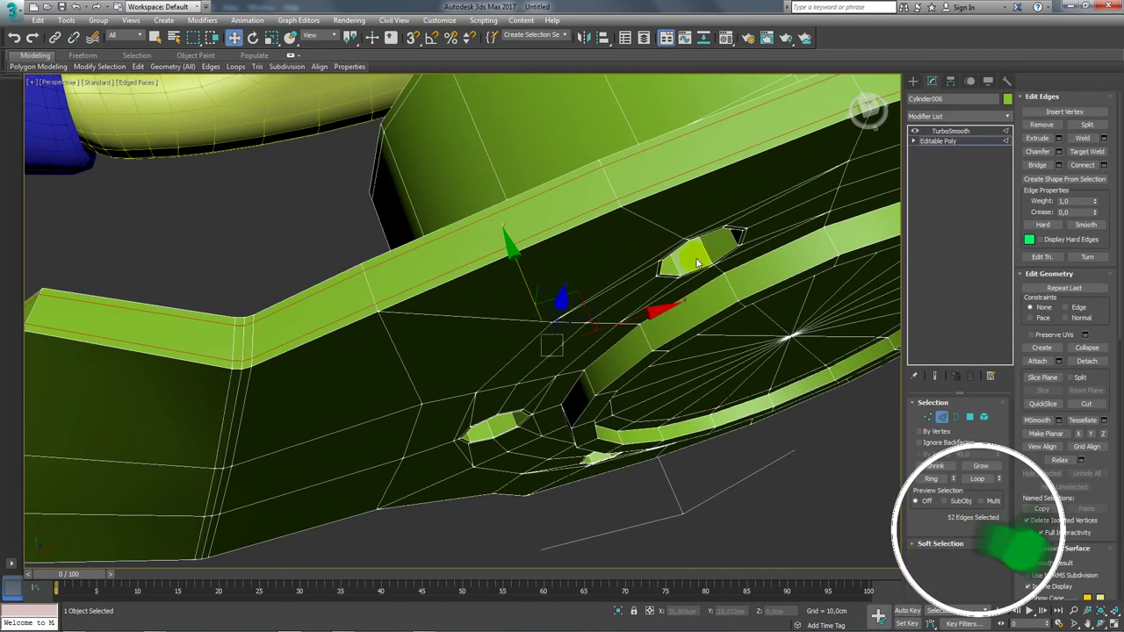
mouse_move(706, 255)
middle_mouse_down("alt")
mouse_move(649, 279)
mouse_move(639, 255)
middle_mouse_up("alt")
scroll(650, 279, "up", 4)
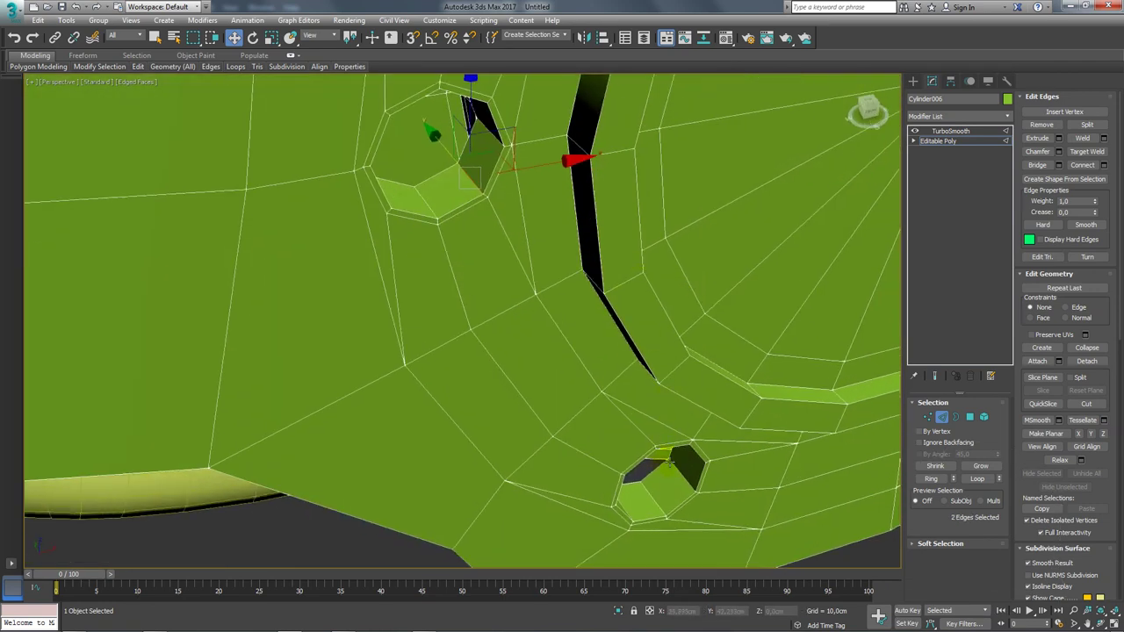
left_click(667, 463, "ctrl")
scroll(667, 463, "down", 5)
scroll(773, 292, "up", 3)
scroll(774, 292, "up", 2)
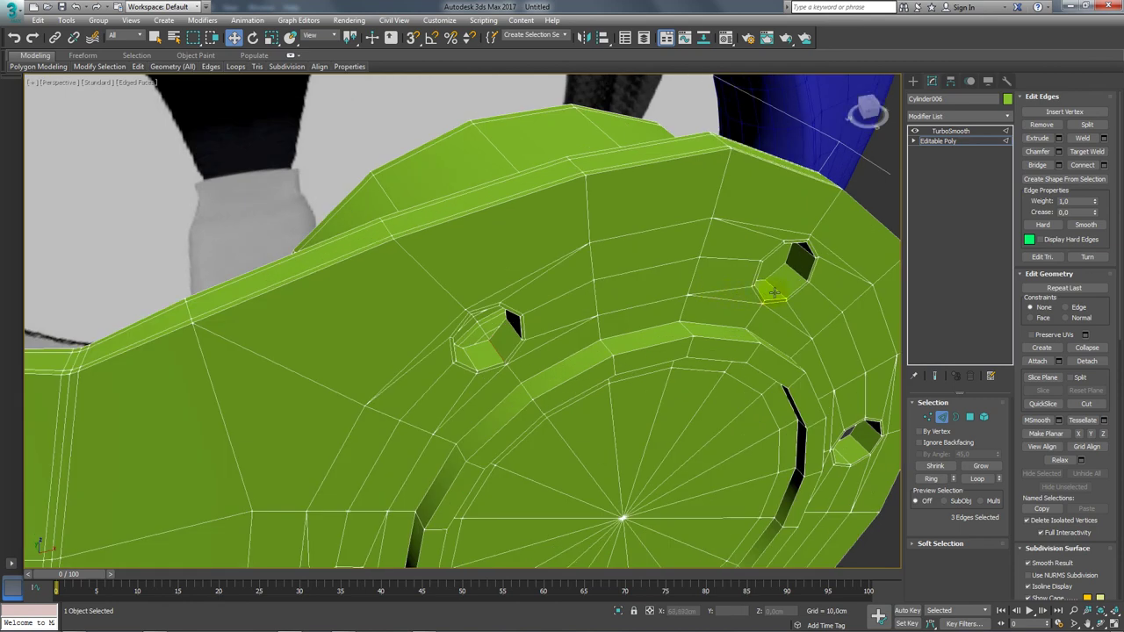
left_click(930, 479)
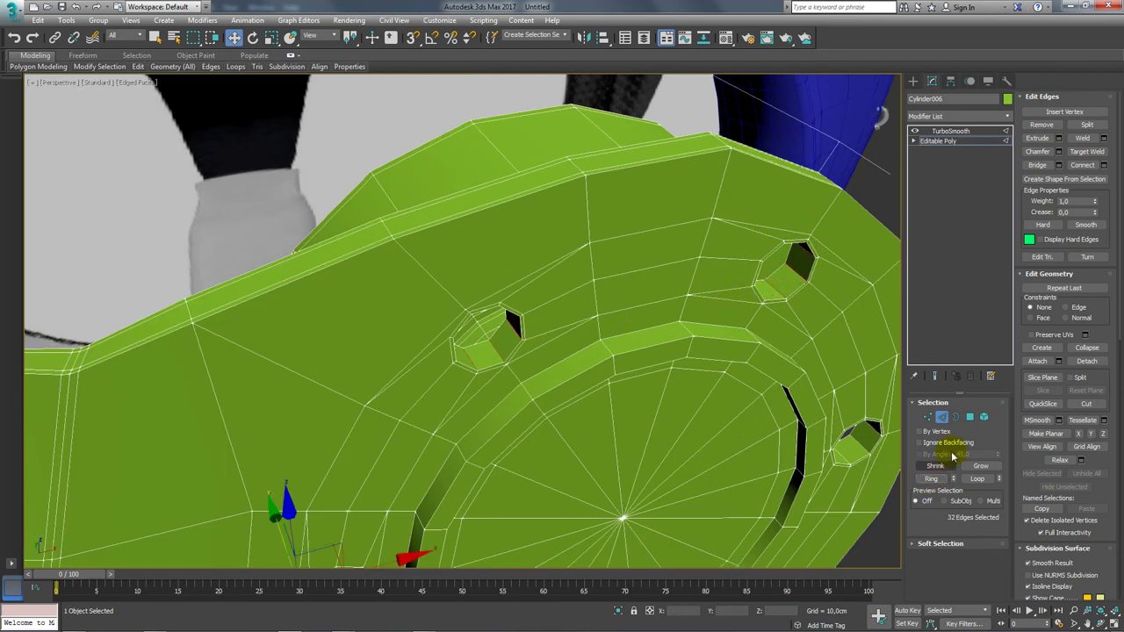
left_click(1103, 165)
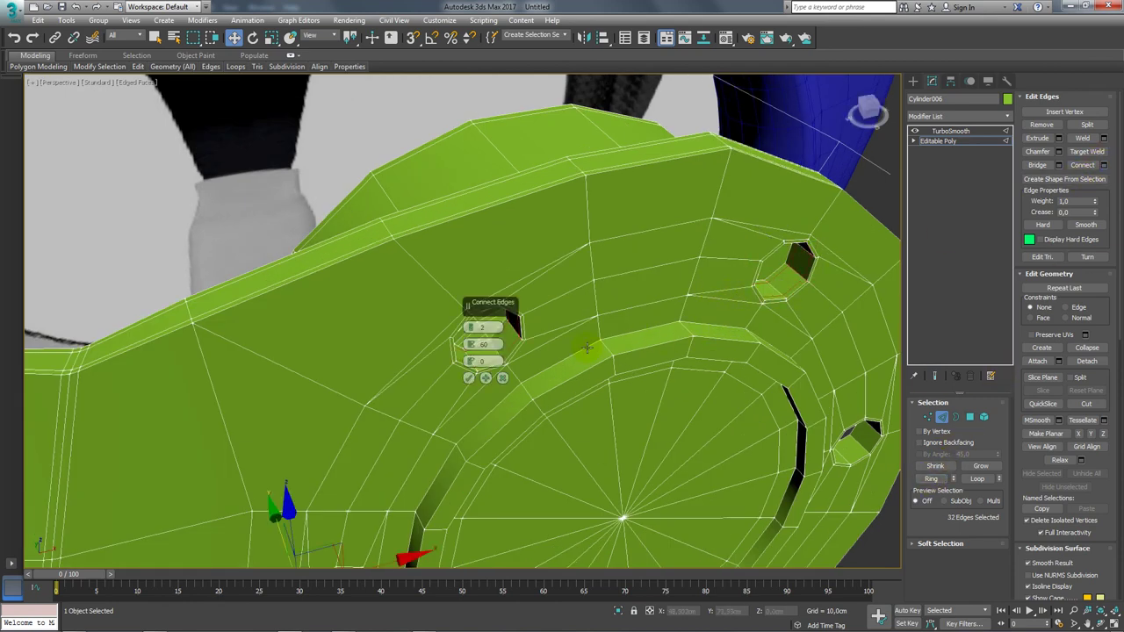
left_click(468, 377)
scroll(469, 376, "down", 5)
mouse_move(469, 376)
middle_mouse_down("alt")
mouse_move(740, 209)
mouse_move(725, 276)
middle_mouse_up("alt")
left_click(937, 140)
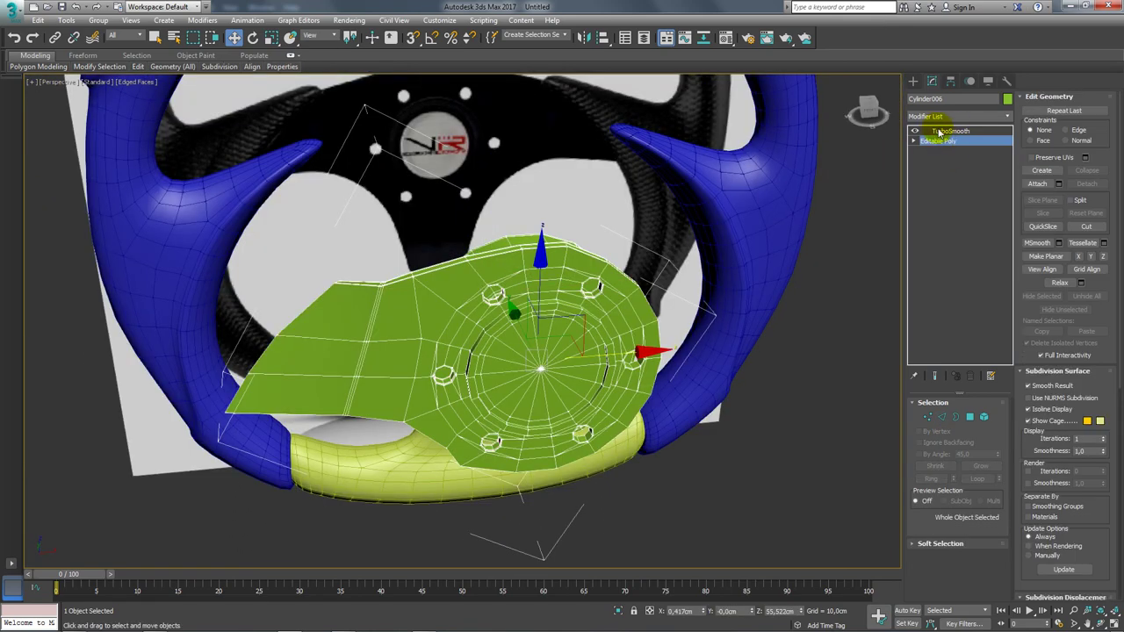
left_click(1009, 119)
scroll(1011, 167, "down", 5)
scroll(1001, 351, "down", 10)
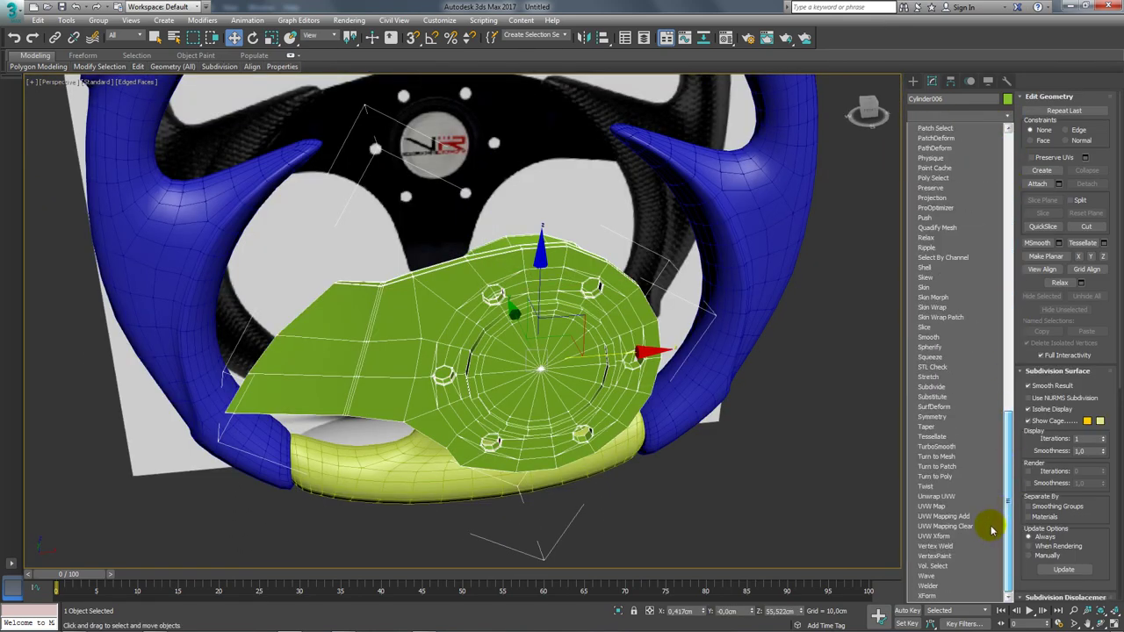
left_click(932, 416)
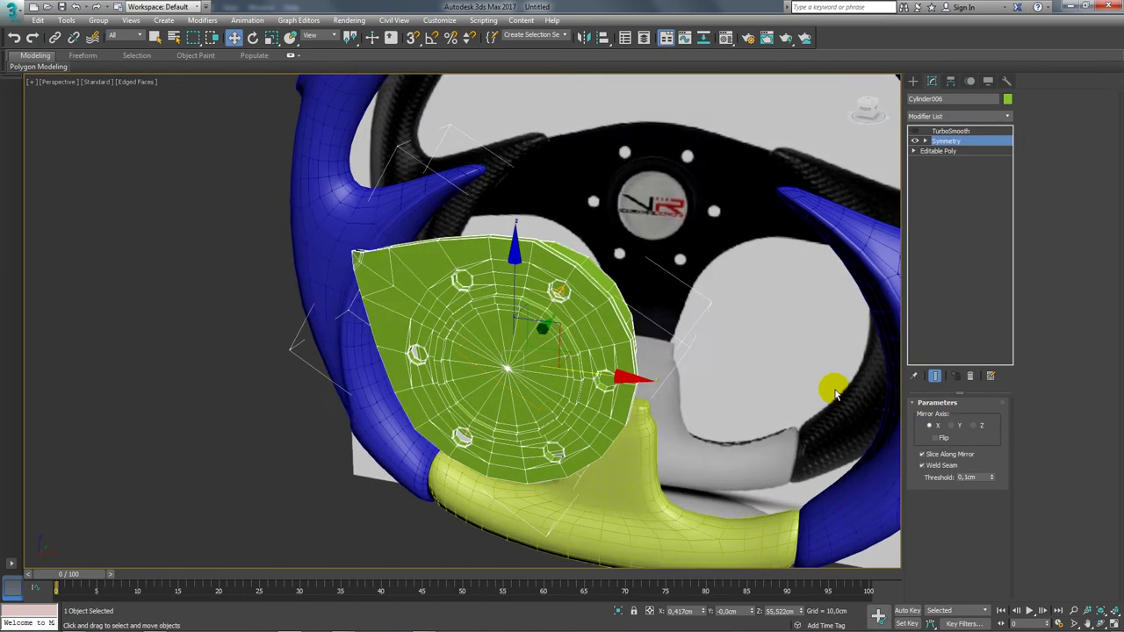
middle_click_drag(833, 383, 878, 389, "alt")
left_click(960, 426)
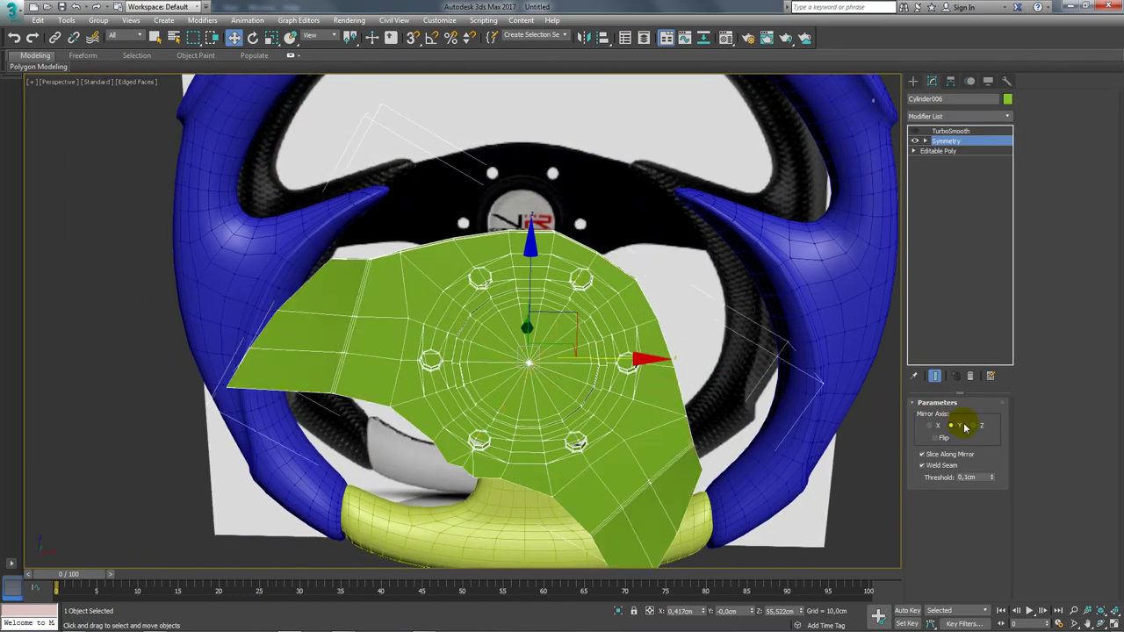
left_click(978, 426)
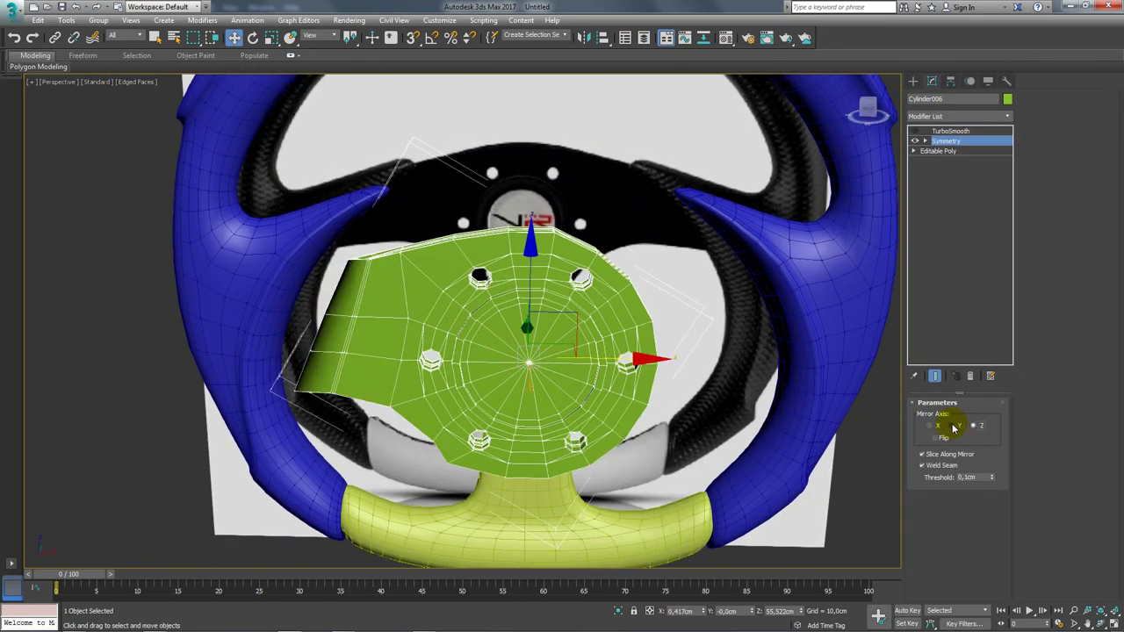
left_click(969, 376)
middle_click_drag(622, 248, 632, 334, "alt")
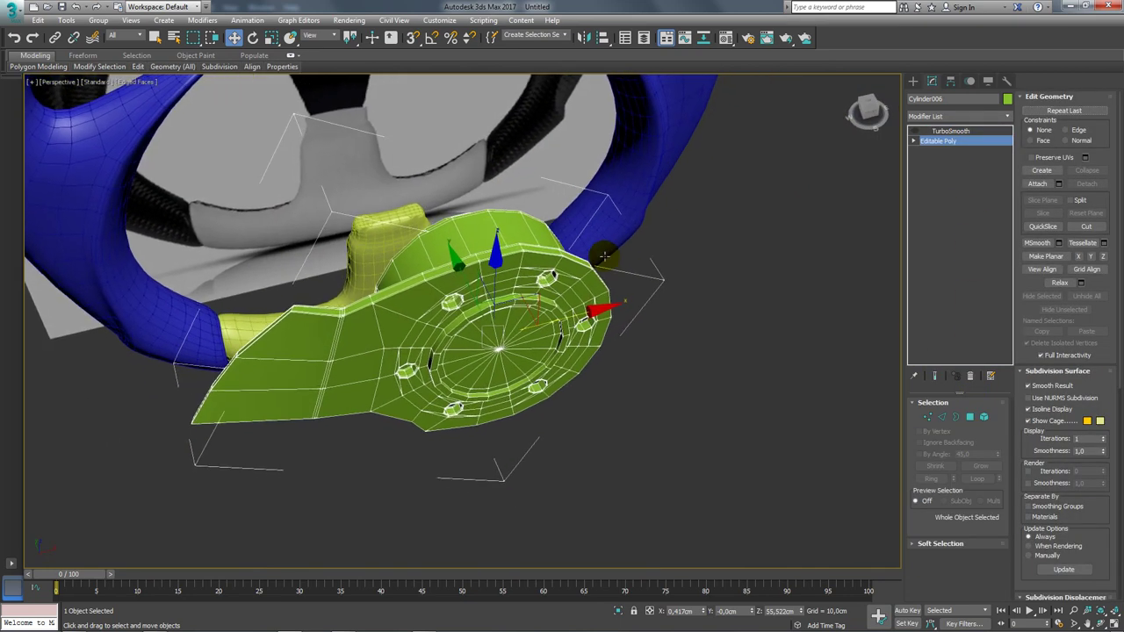
left_click(913, 82)
- Create a new box beside the plate and align it to the hub plate
left_click(935, 151)
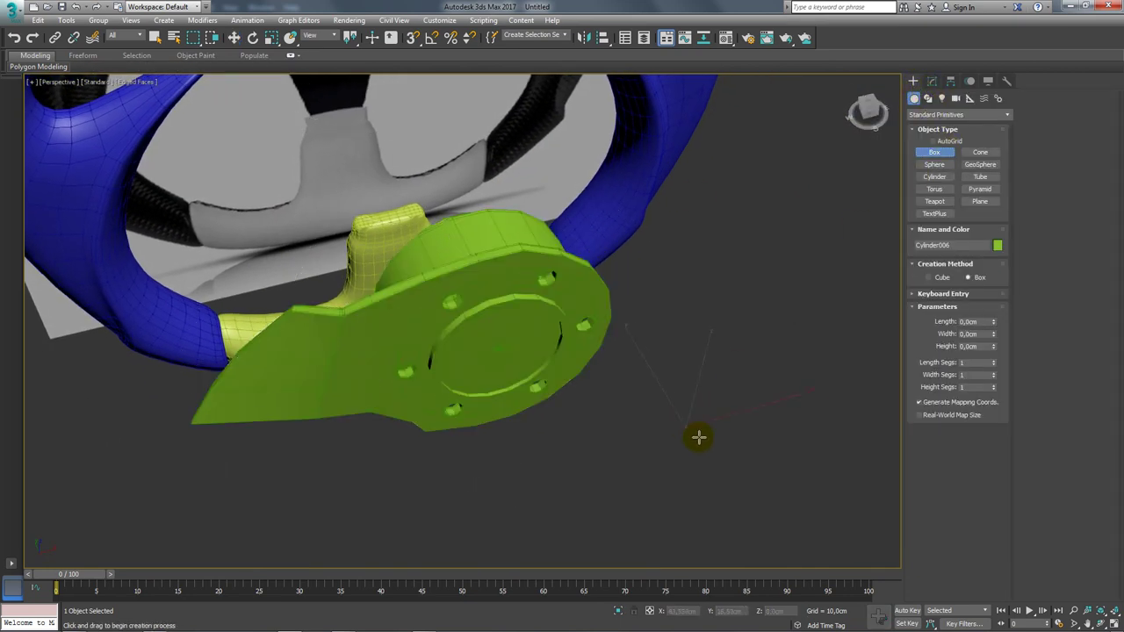
left_click_drag(697, 436, 765, 459)
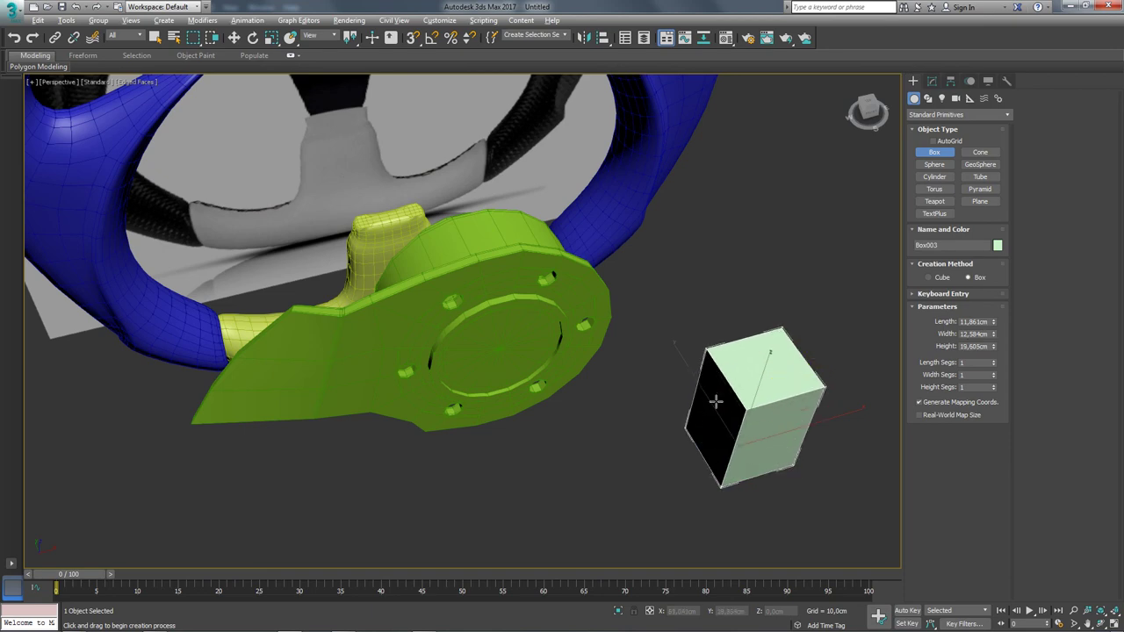
left_click(539, 345)
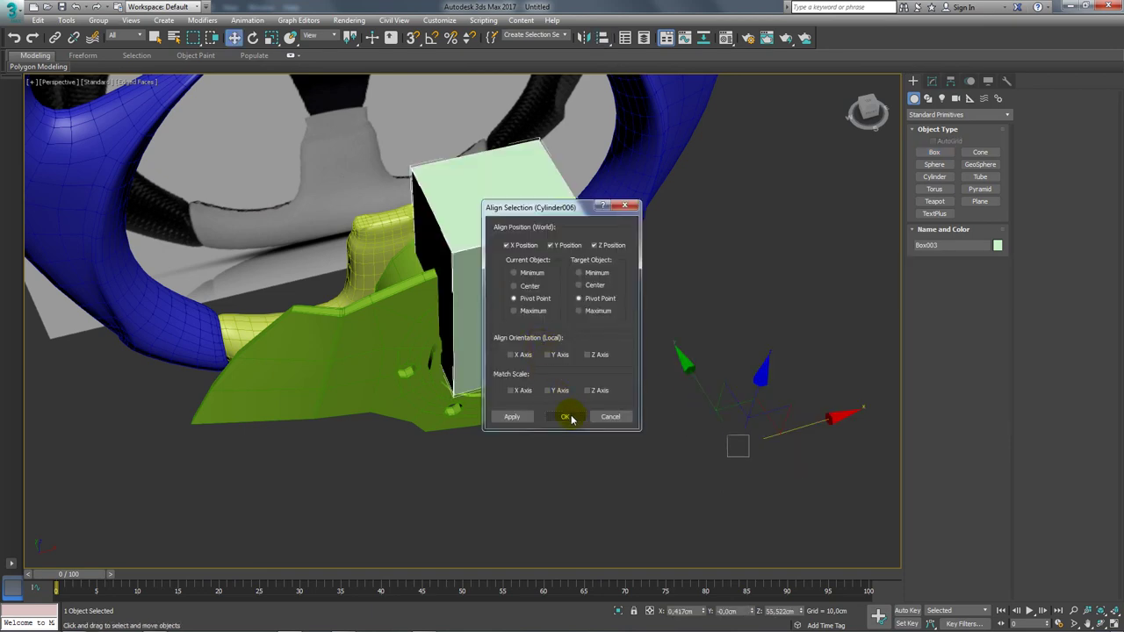
left_click(567, 417)
middle_click_drag(639, 402, 555, 302, "alt")
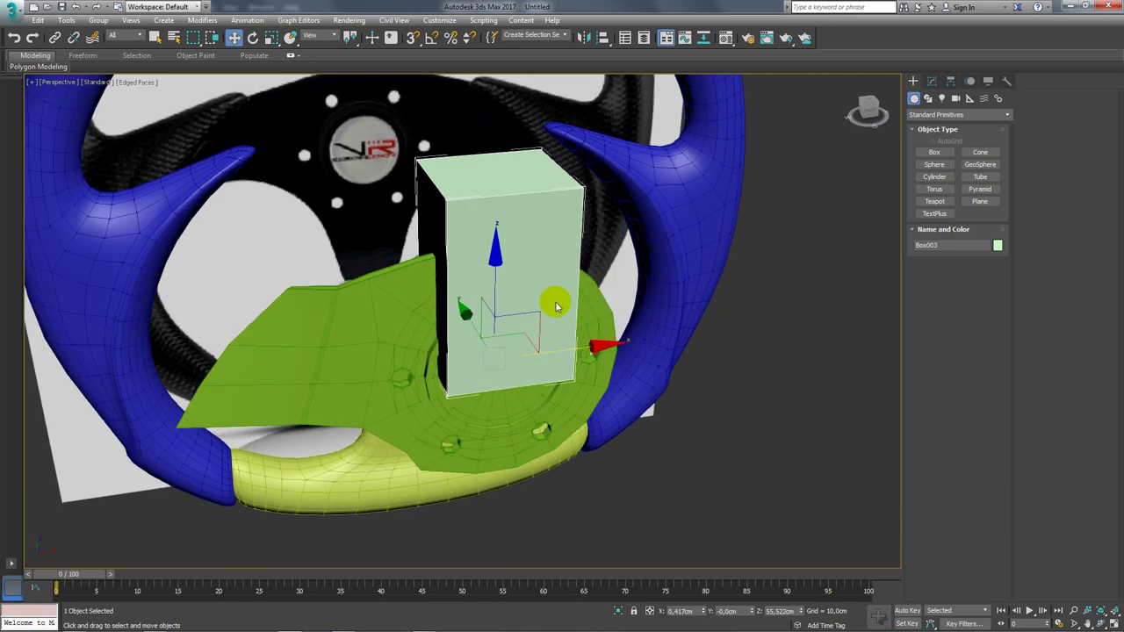
- Convert the box to Editable Poly and attach the green hub plate to it
right_click(555, 301)
mouse_move(606, 437)
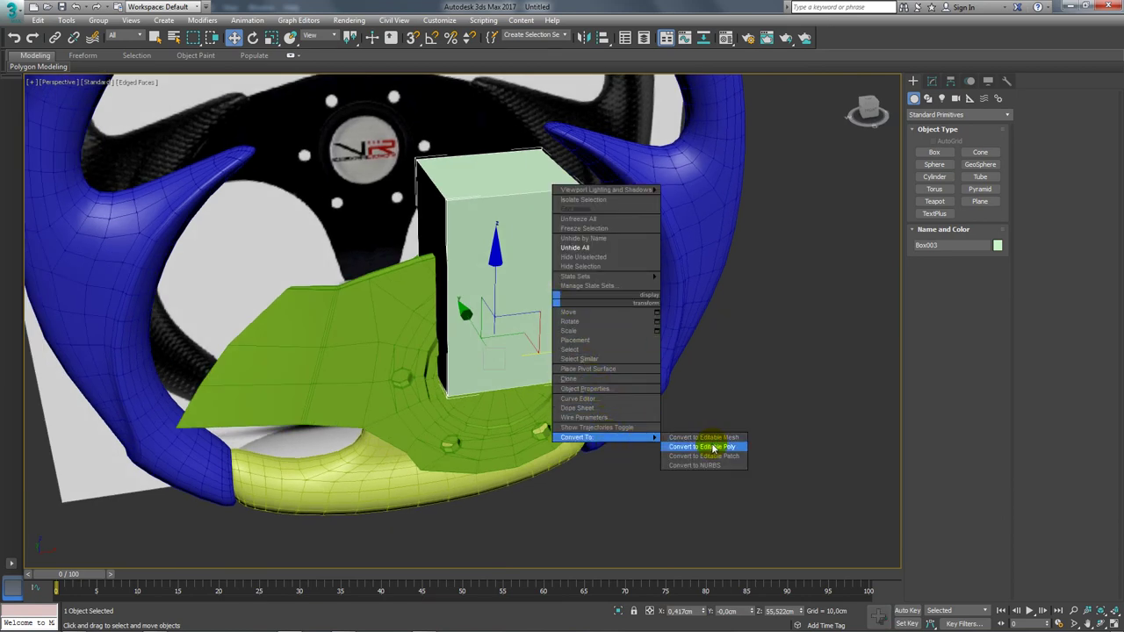
left_click(713, 448)
left_click(1037, 184)
left_click(577, 366)
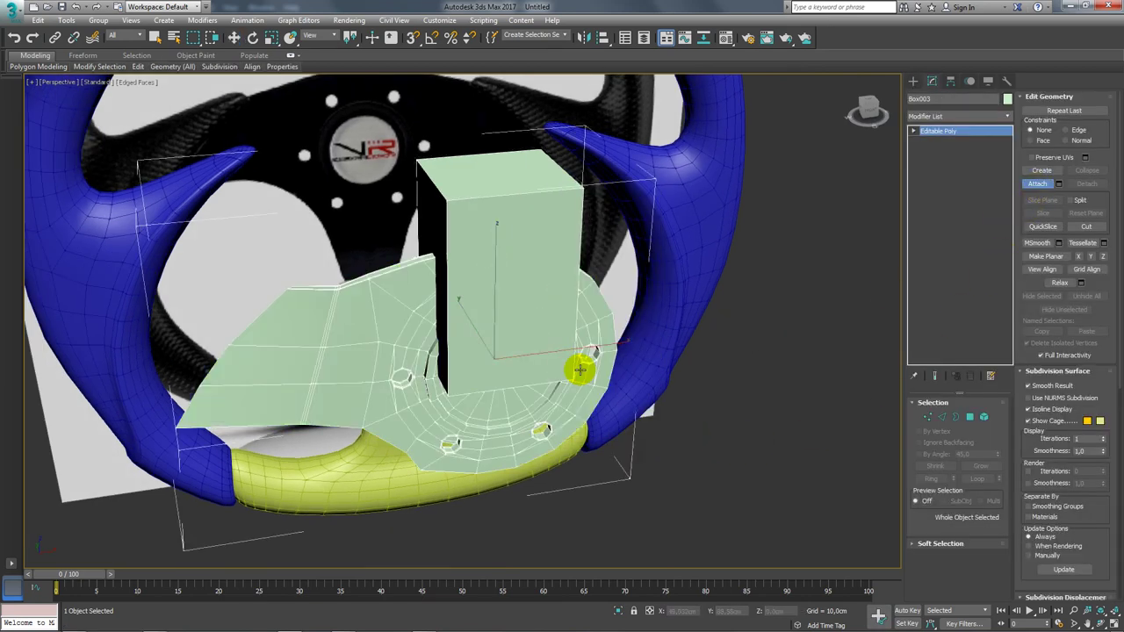
- Delete the leftover box element so only the hub plate remains, then open the Modifier List
left_click(983, 418)
left_click(522, 279)
key("Delete")
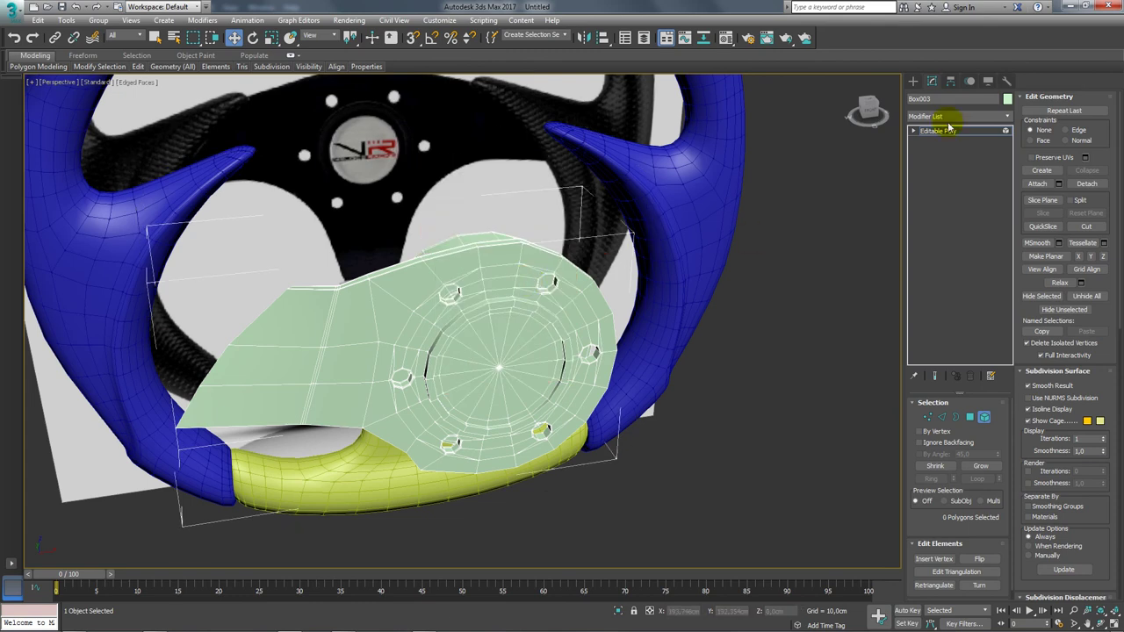
left_click(957, 131)
left_click(1007, 116)
- Add a Symmetry modifier with Flip checked and collapse the plate to Editable Poly
scroll(990, 527, "down", 10)
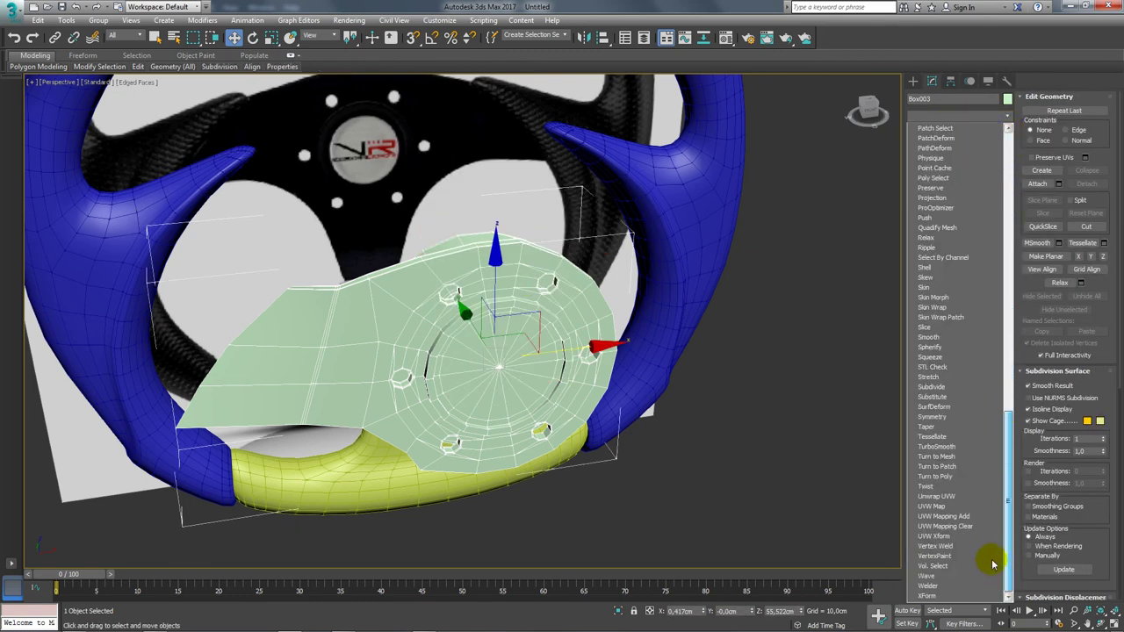
left_click(933, 416)
middle_click_drag(730, 376, 778, 405, "alt")
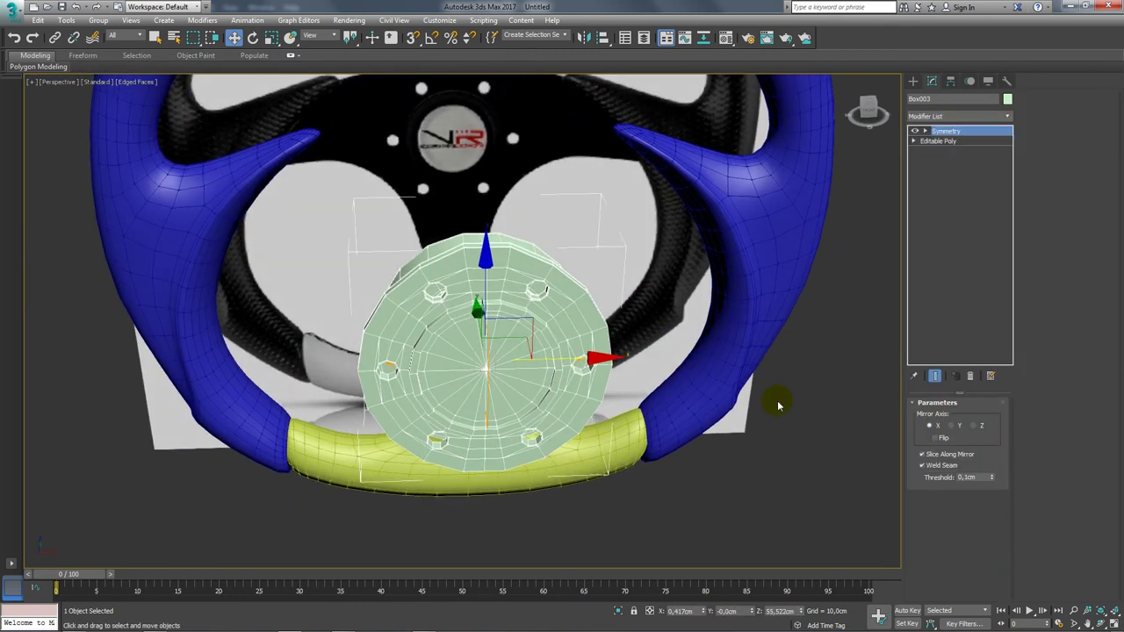
left_click(934, 437)
mouse_move(597, 355)
middle_mouse_down("alt")
mouse_move(606, 431)
mouse_move(595, 319)
mouse_move(643, 345)
mouse_move(511, 301)
middle_mouse_up("alt")
right_click(511, 300)
mouse_move(537, 441)
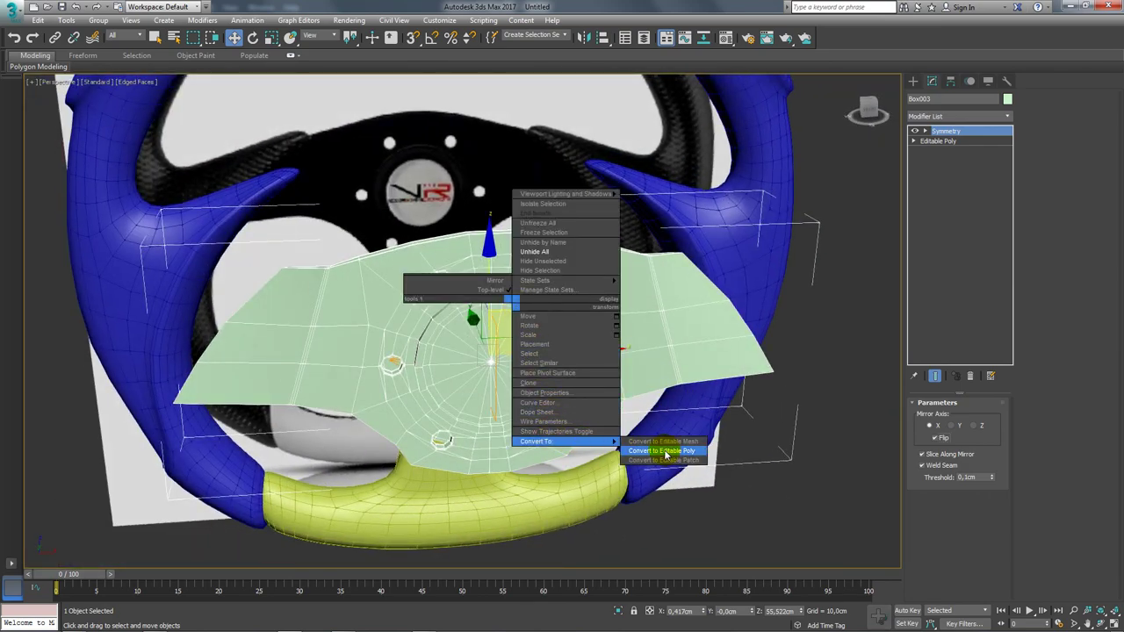
left_click(664, 454)
- Remove the unwanted edges from the mirrored plate in Edge mode
scroll(466, 303, "up", 3)
left_click(941, 419)
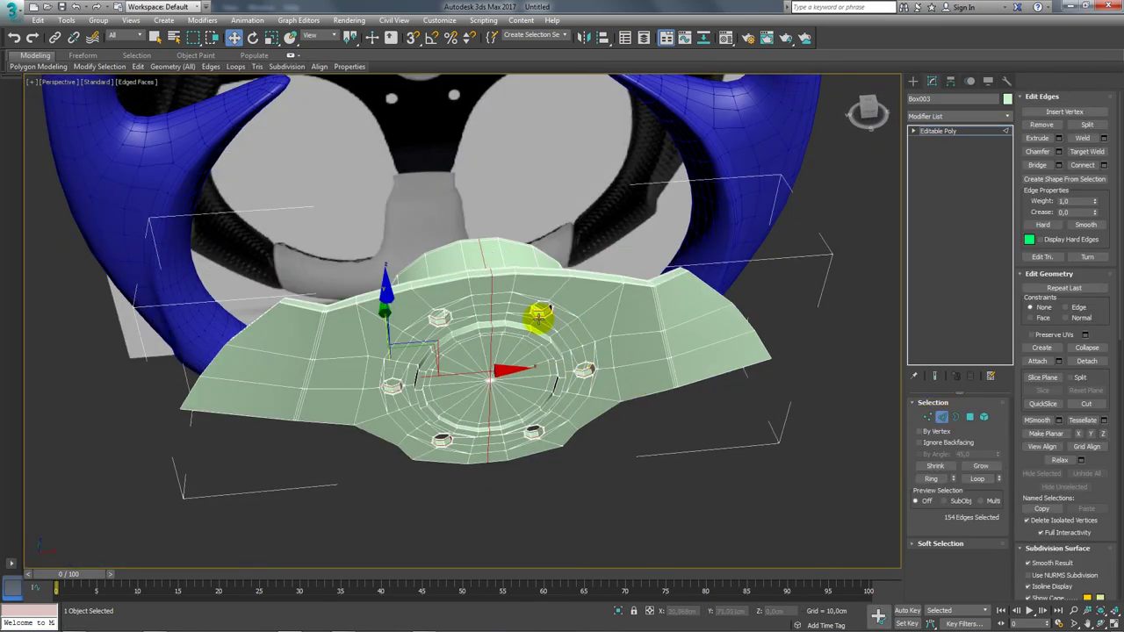
mouse_move(539, 313)
middle_mouse_down("alt")
mouse_move(535, 334)
mouse_move(447, 301)
middle_mouse_up("alt")
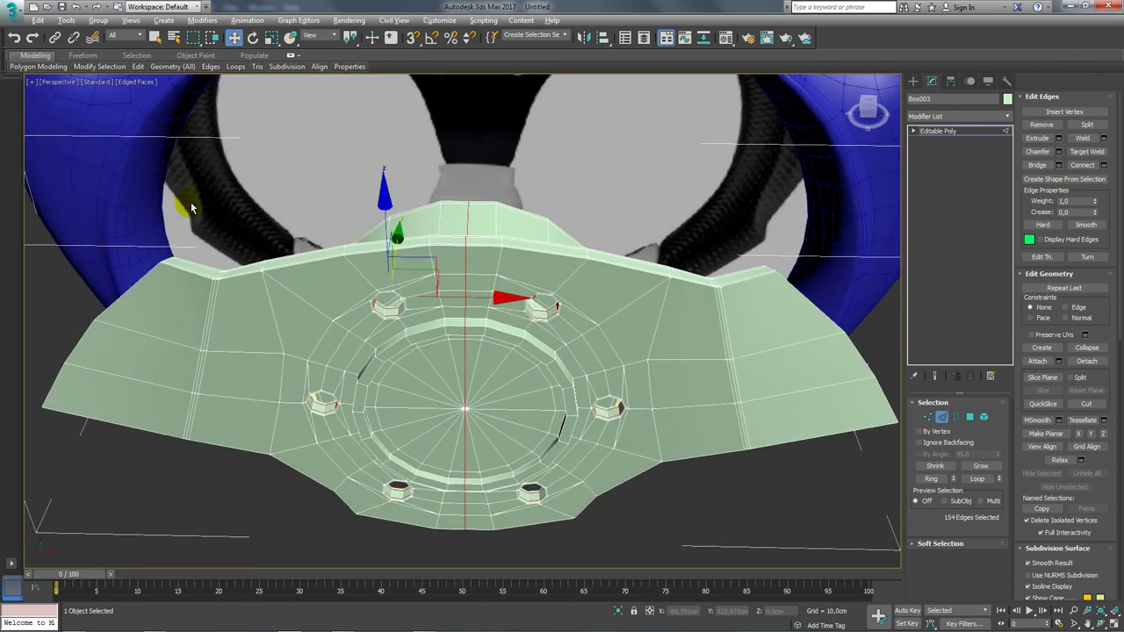
left_click_drag(439, 564, 437, 565, "alt")
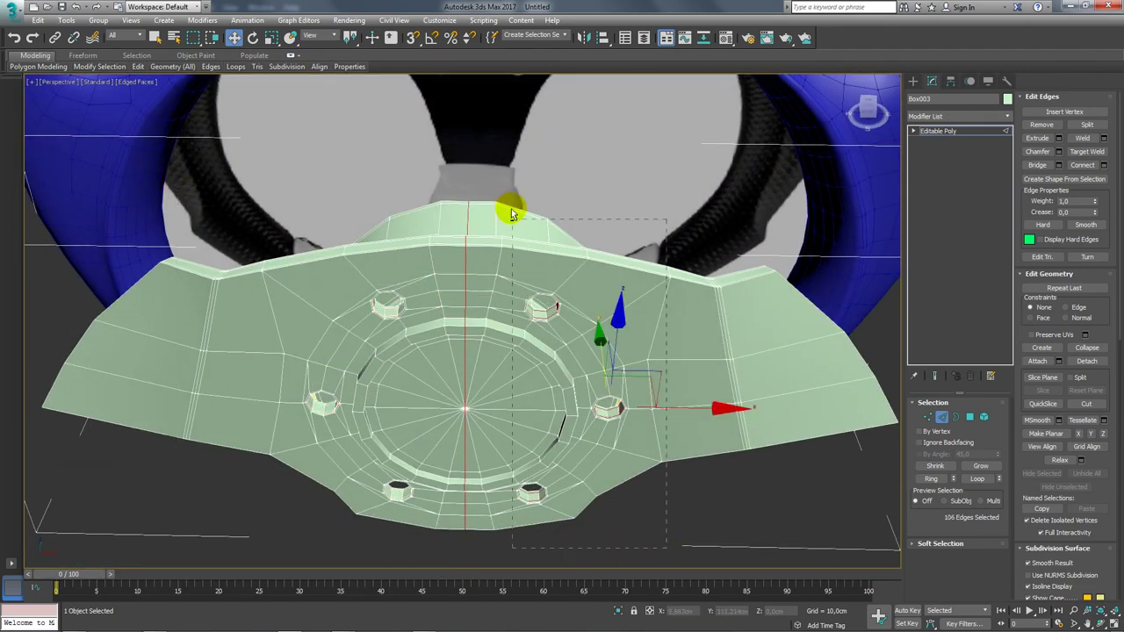
left_click_drag(503, 191, 503, 190, "alt")
mouse_move(503, 190)
middle_mouse_down("alt")
mouse_move(534, 339)
mouse_move(545, 210)
middle_mouse_up("alt")
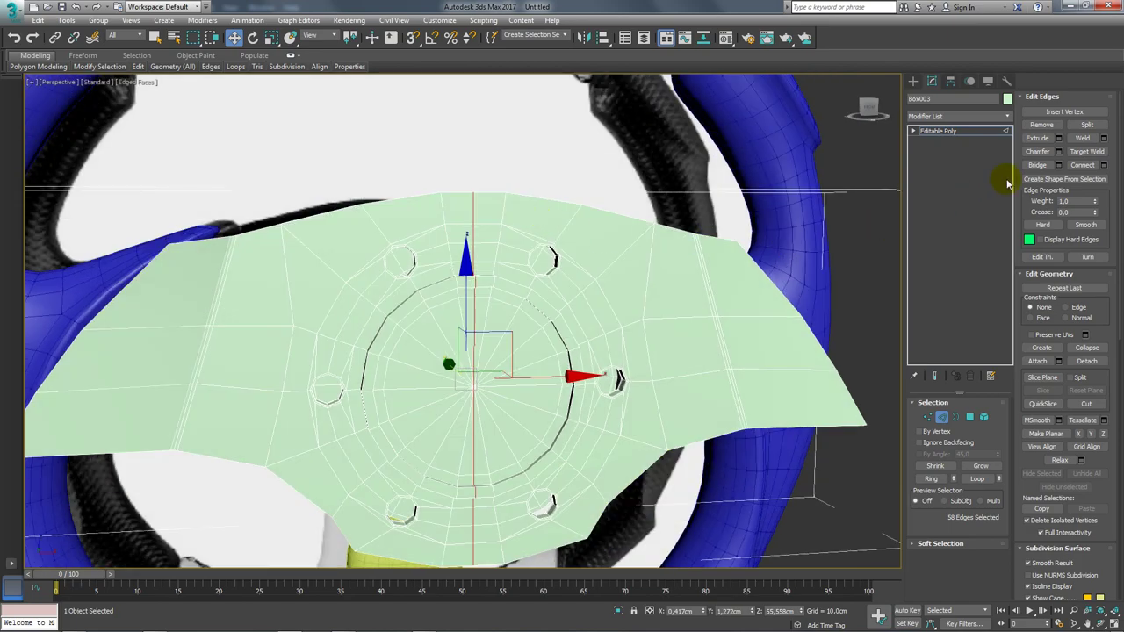
left_click(1046, 129)
mouse_move(660, 238)
middle_mouse_down("alt")
mouse_move(652, 321)
mouse_move(863, 185)
middle_mouse_up("alt")
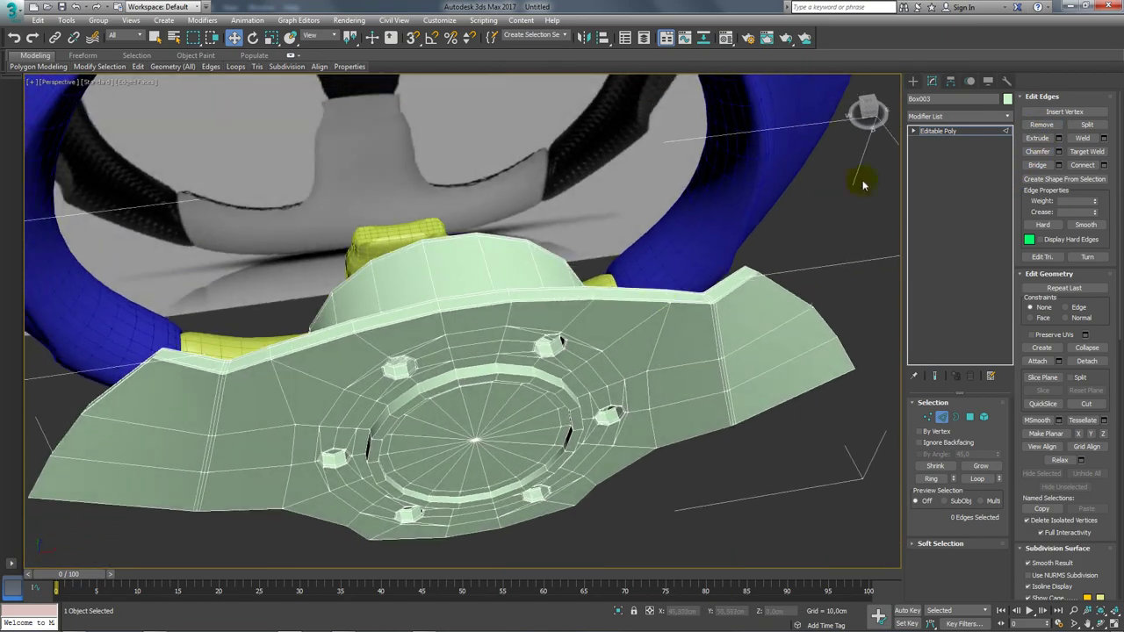
left_click(946, 132)
middle_click_drag(597, 369, 674, 285, "alt")
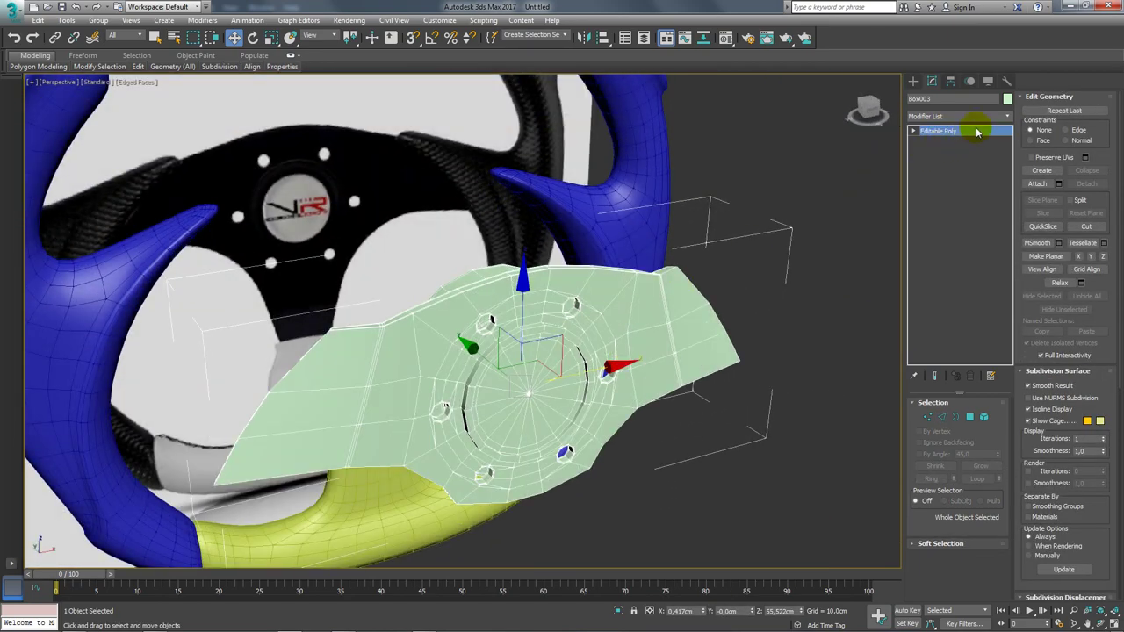
- Add TurboSmooth to Box003 and set its Iterations to 2
left_click(1006, 116)
left_click_drag(1007, 131, 1004, 539)
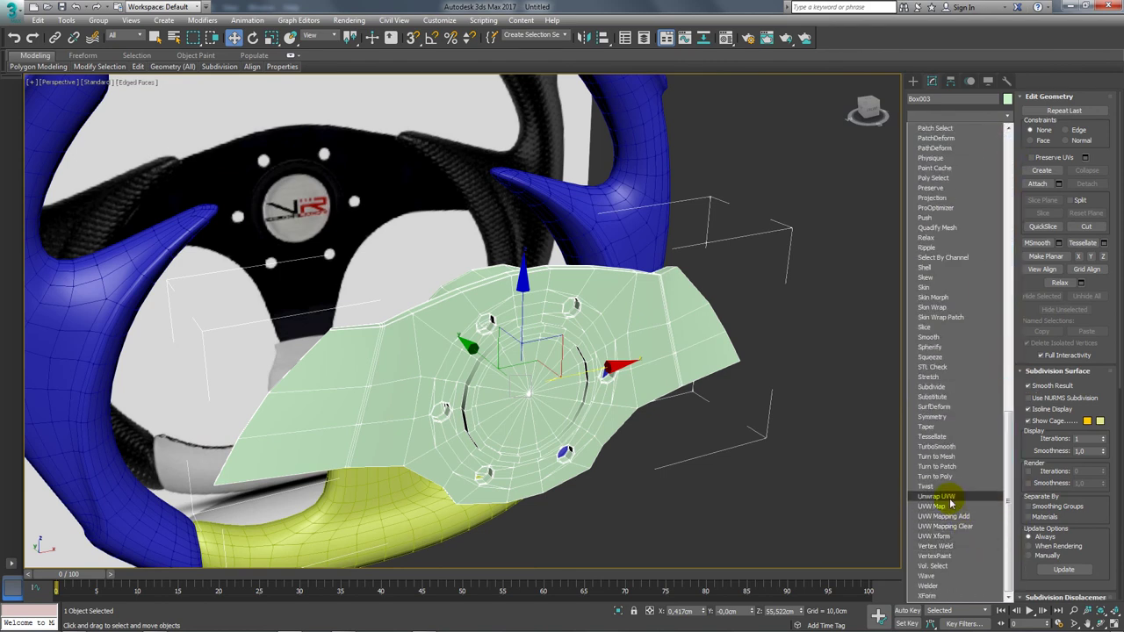
left_click(946, 446)
left_click(994, 426)
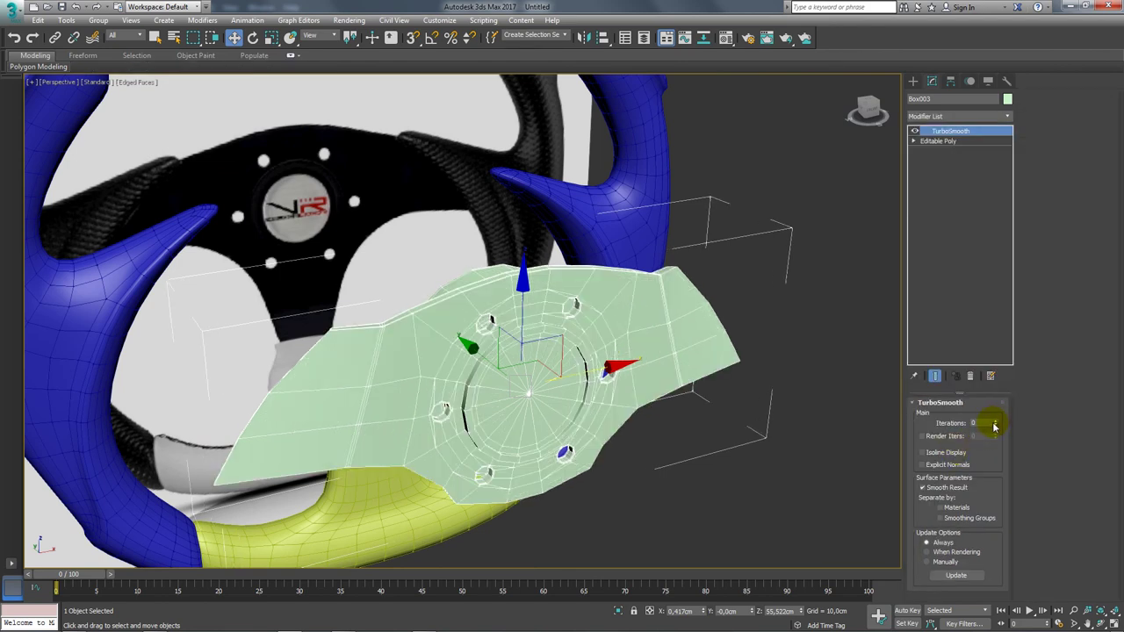
scroll(546, 346, "up", 5)
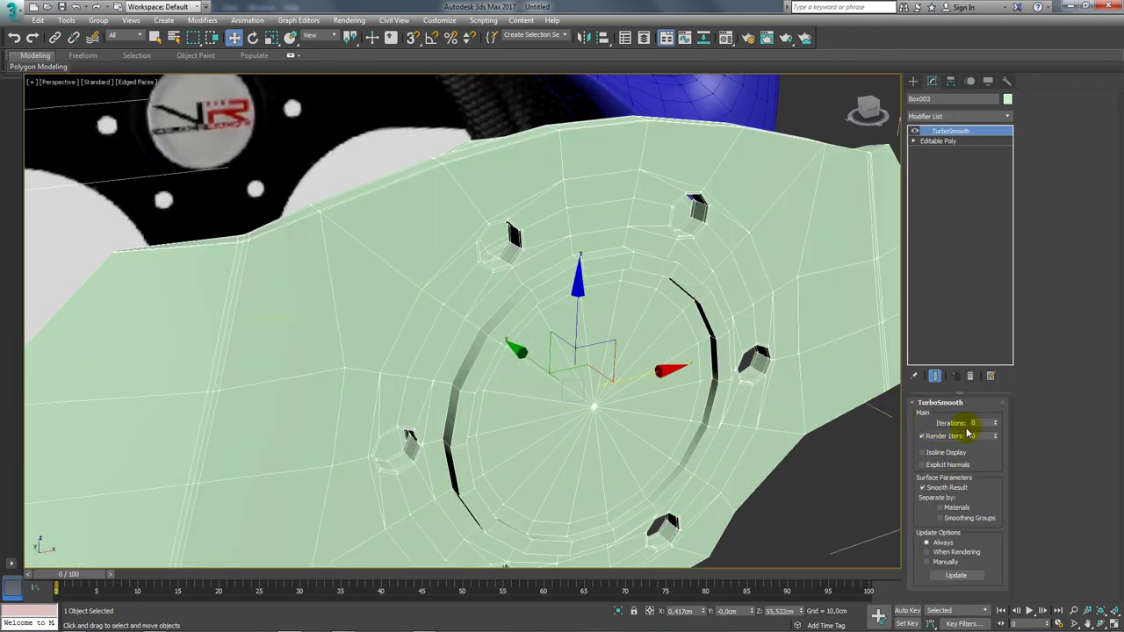
left_click(996, 421)
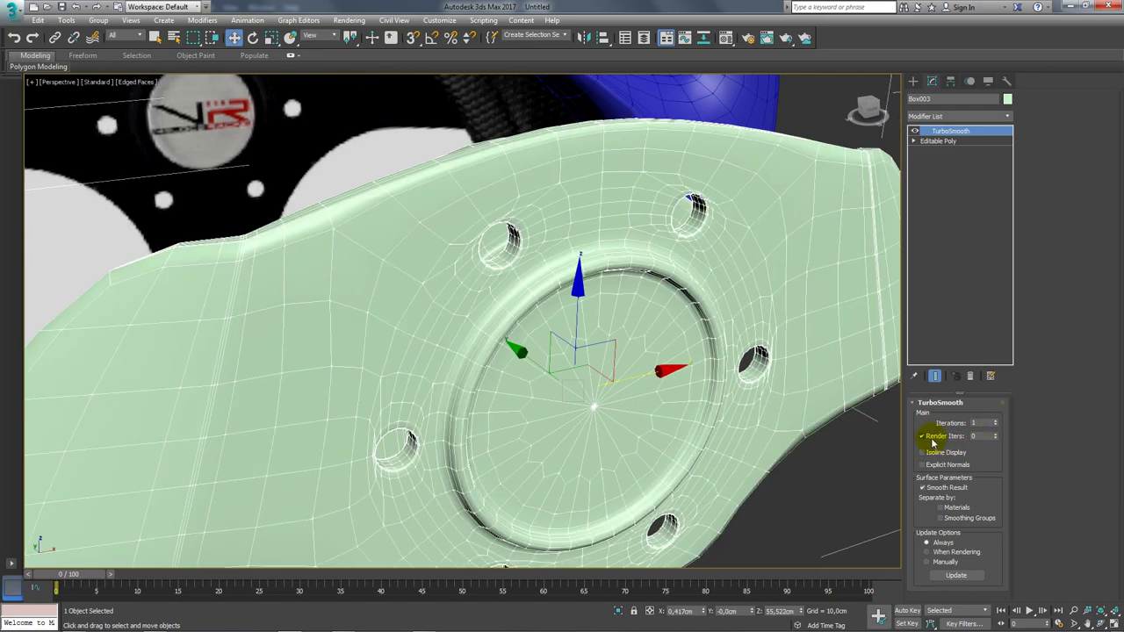
middle_click_drag(832, 400, 790, 396, "alt")
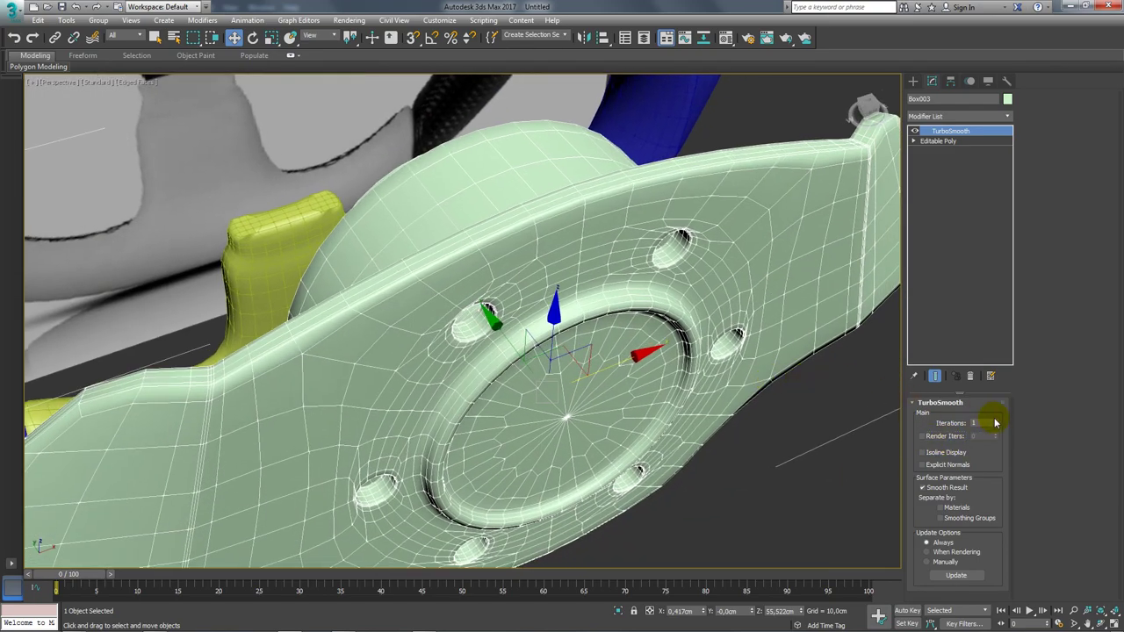
left_click(994, 422)
mouse_move(758, 354)
middle_mouse_down("alt")
mouse_move(702, 324)
mouse_move(747, 351)
mouse_move(865, 160)
middle_mouse_up("alt")
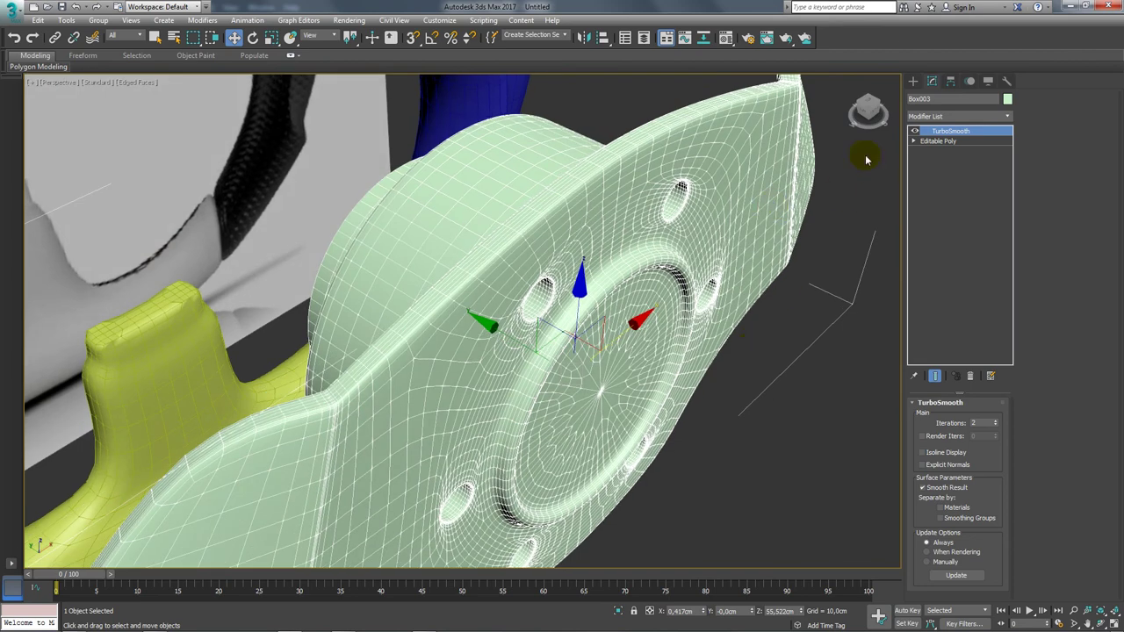
- Select the full edge loop around the centre ring hole in the Editable Poly
left_click(937, 142)
left_click(943, 417)
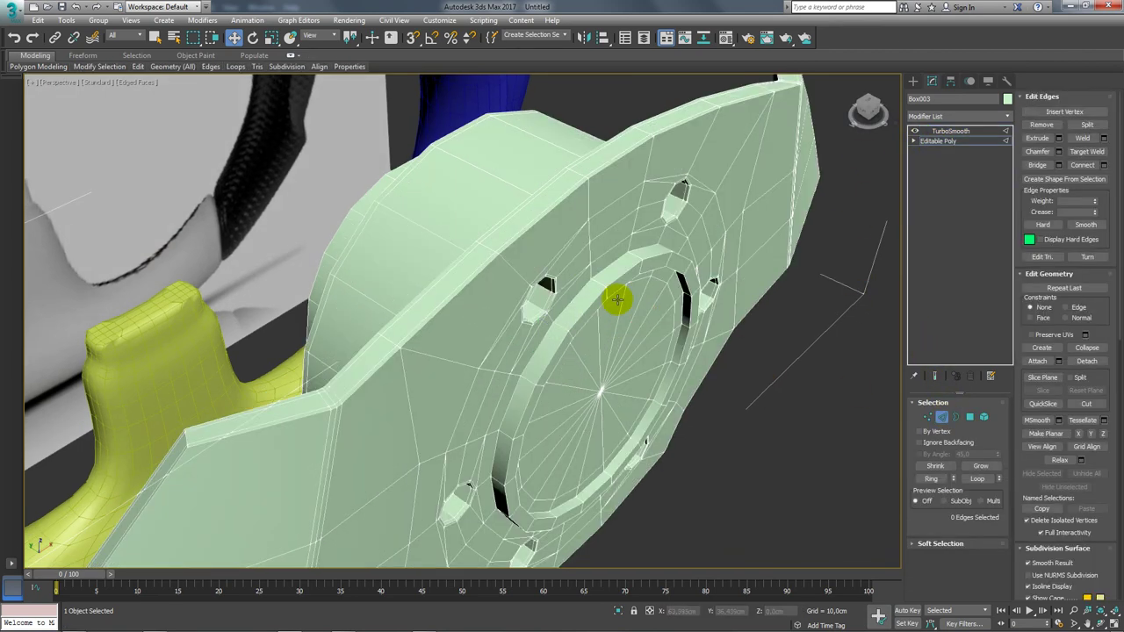
scroll(615, 296, "up", 5)
left_click(676, 225)
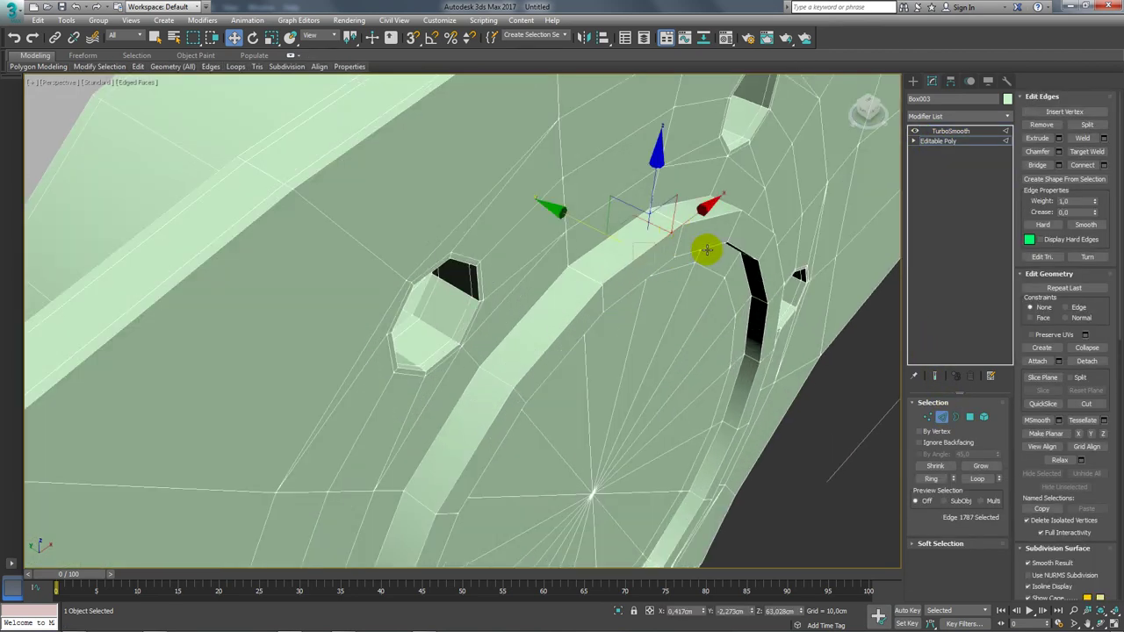
left_click(707, 251, "ctrl")
left_click(984, 482)
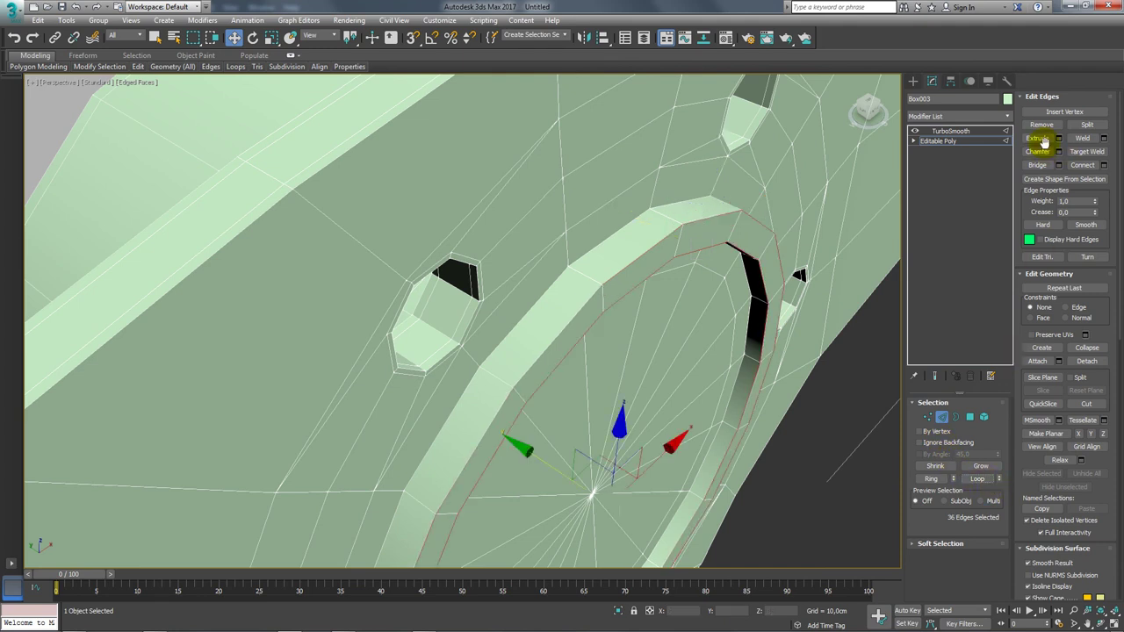
- Chamfer the ring loop by 0.111cm with 2 segments
left_click(1058, 151)
left_click_drag(471, 351, 471, 344)
left_click(472, 361)
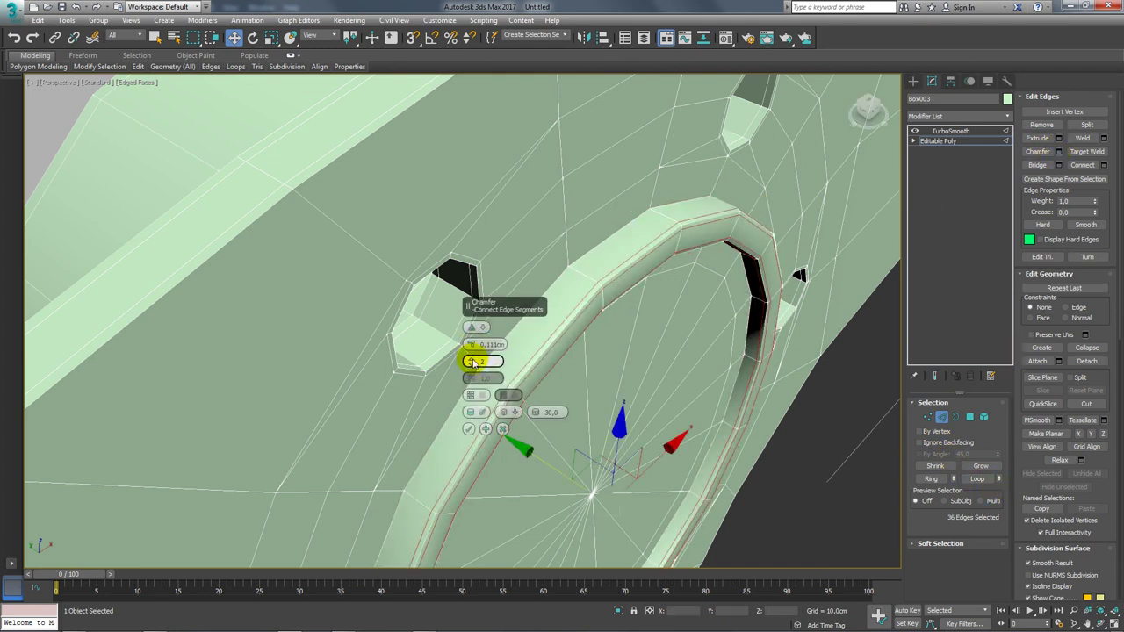
left_click(469, 428)
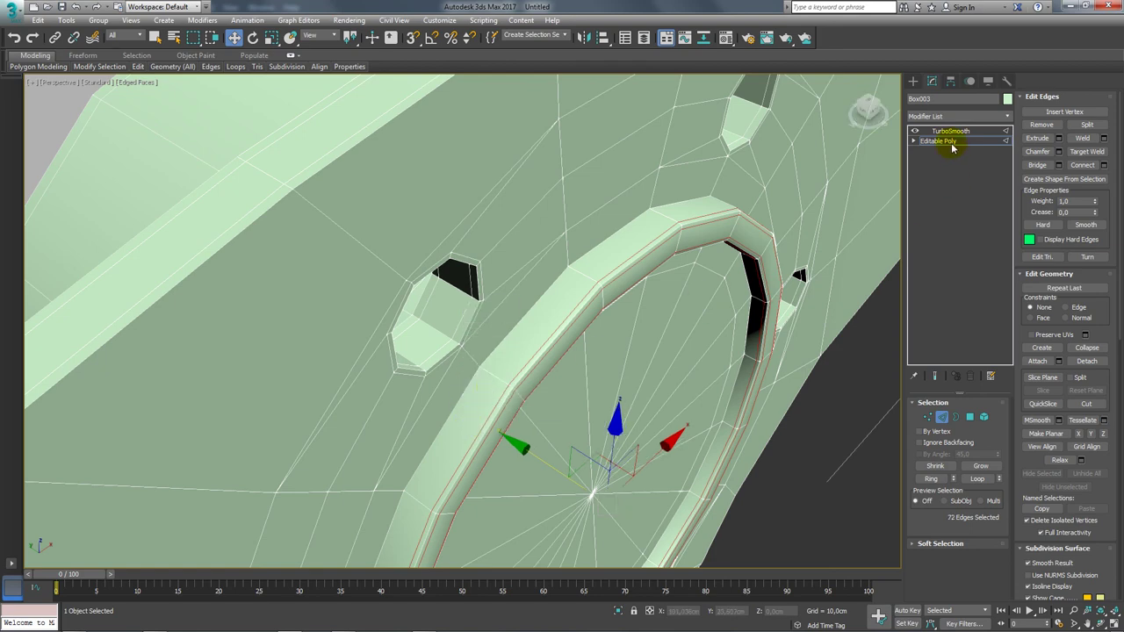
- Show the TurboSmooth result and reselect the hub plate to inspect the crisper ring
left_click(953, 148)
left_click(950, 131)
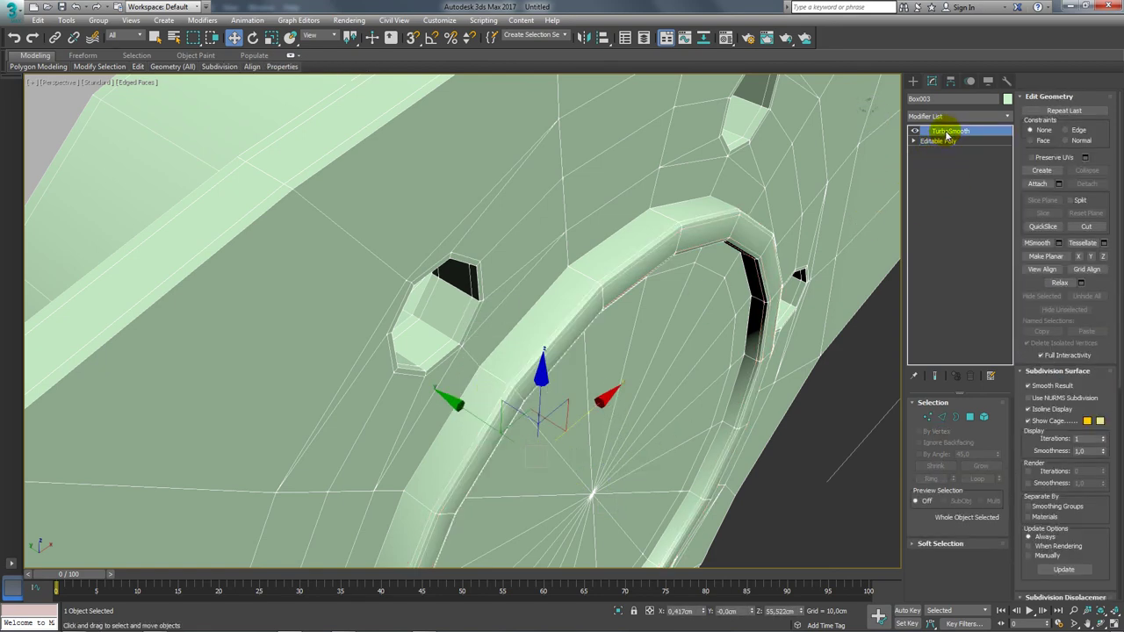
scroll(692, 263, "down", 3)
scroll(685, 281, "down", 8)
left_click(751, 539)
mouse_move(751, 539)
middle_mouse_down("alt")
mouse_move(665, 501)
mouse_move(682, 431)
middle_mouse_up("alt")
left_click(682, 431)
scroll(709, 439, "up", 3)
- Extrude the hub's centre vertex to a height of -2.326cm, forming a recessed pit
scroll(669, 390, "up", 1)
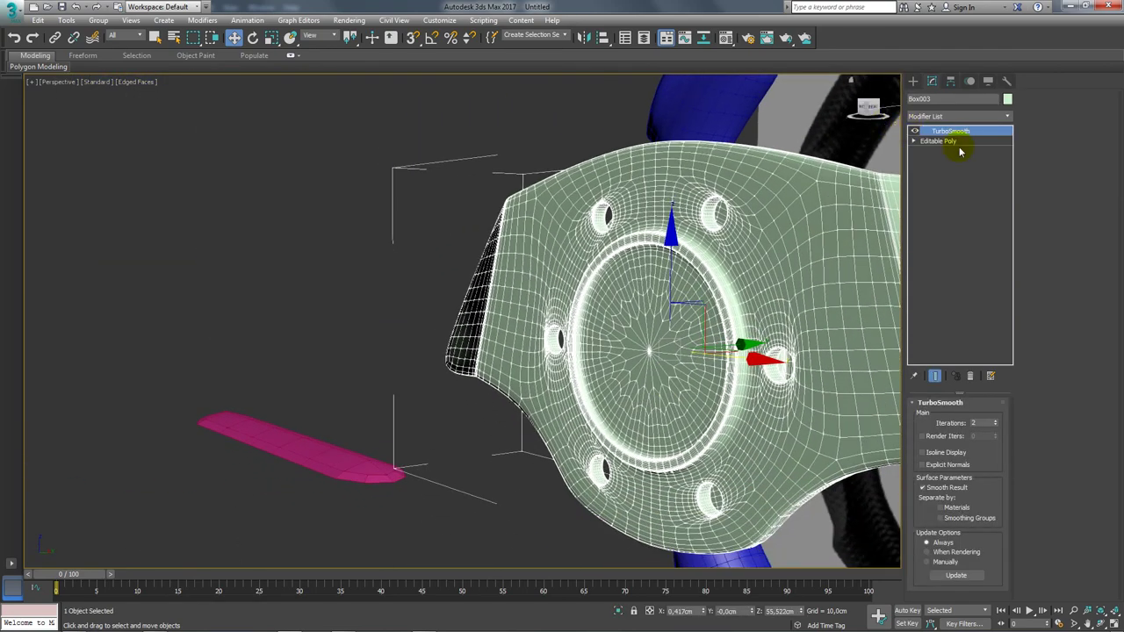
left_click(938, 140)
left_click(927, 416)
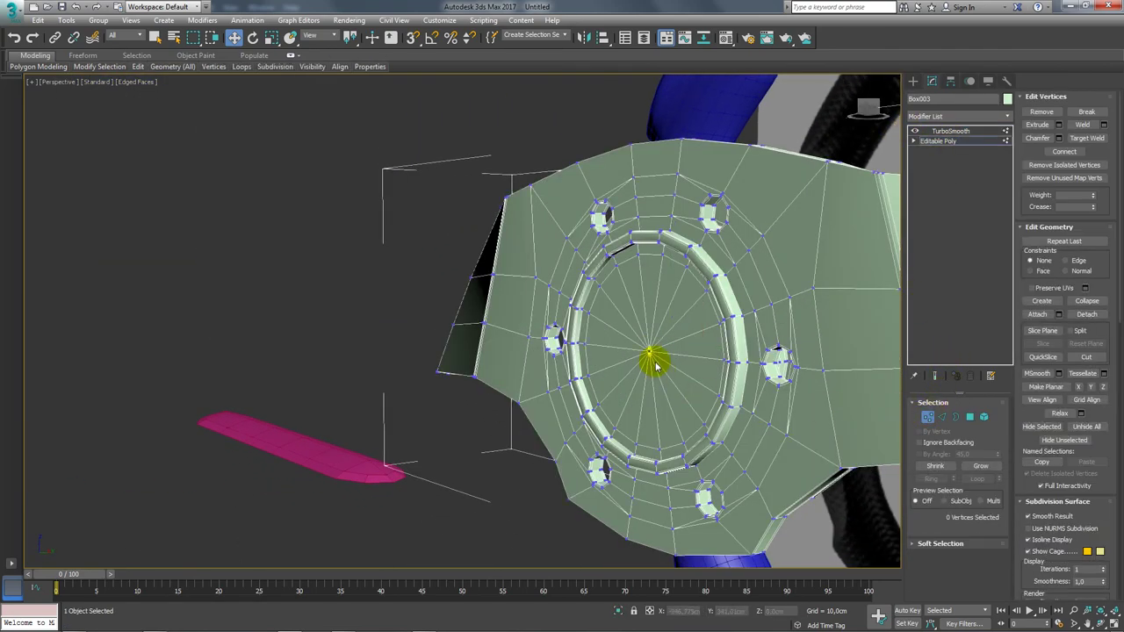
left_click(648, 350)
scroll(648, 351, "up", 3)
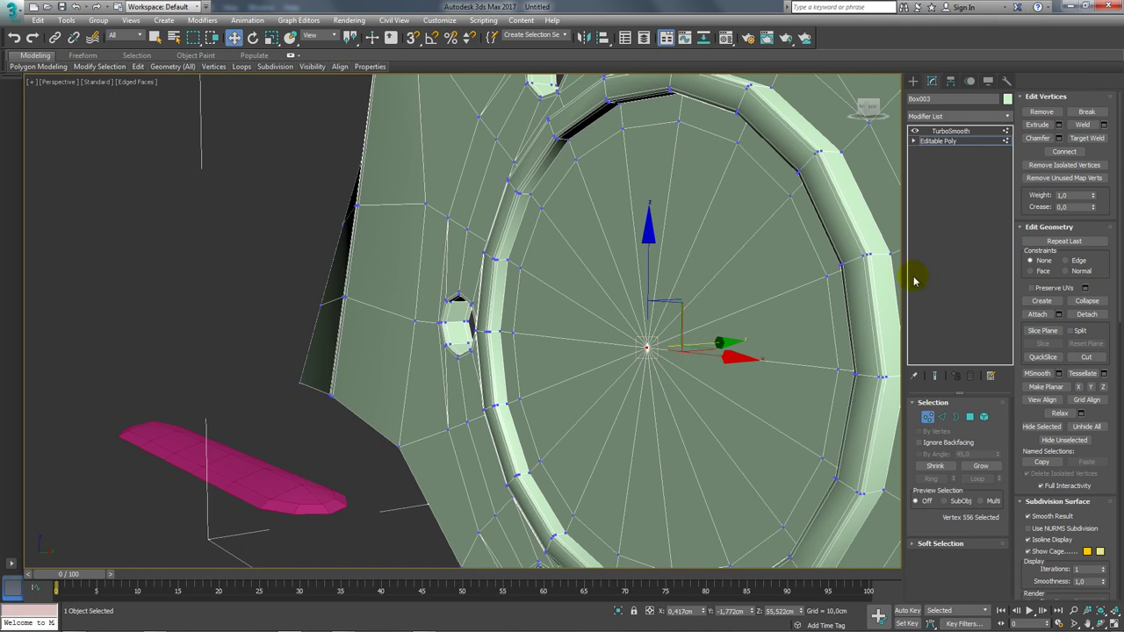
left_click(1058, 125)
left_click_drag(480, 339, 478, 323)
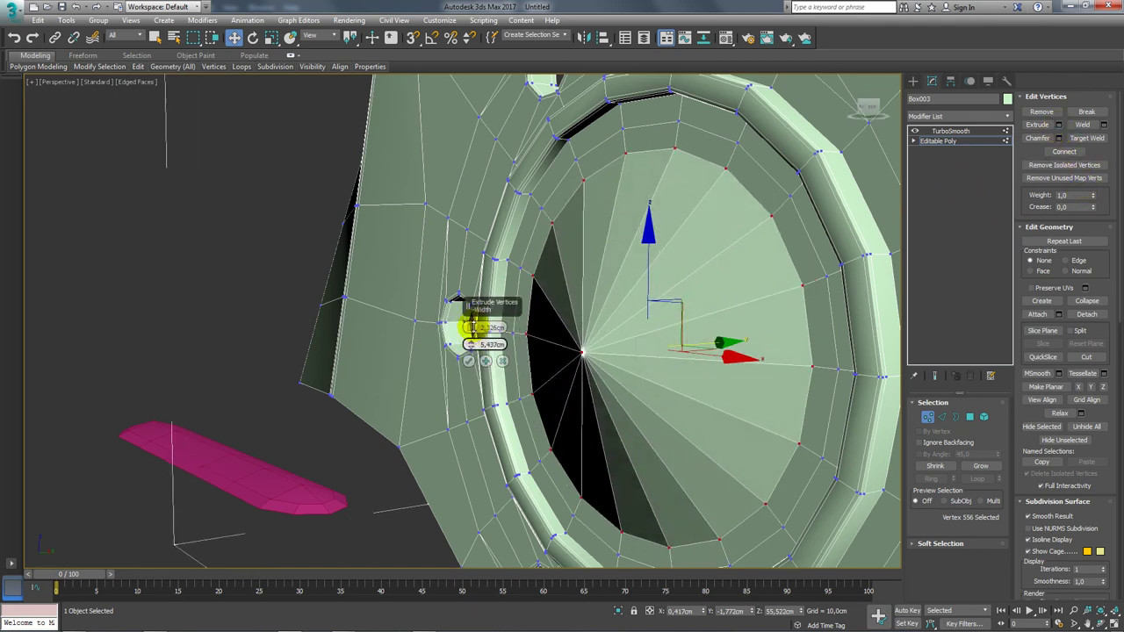
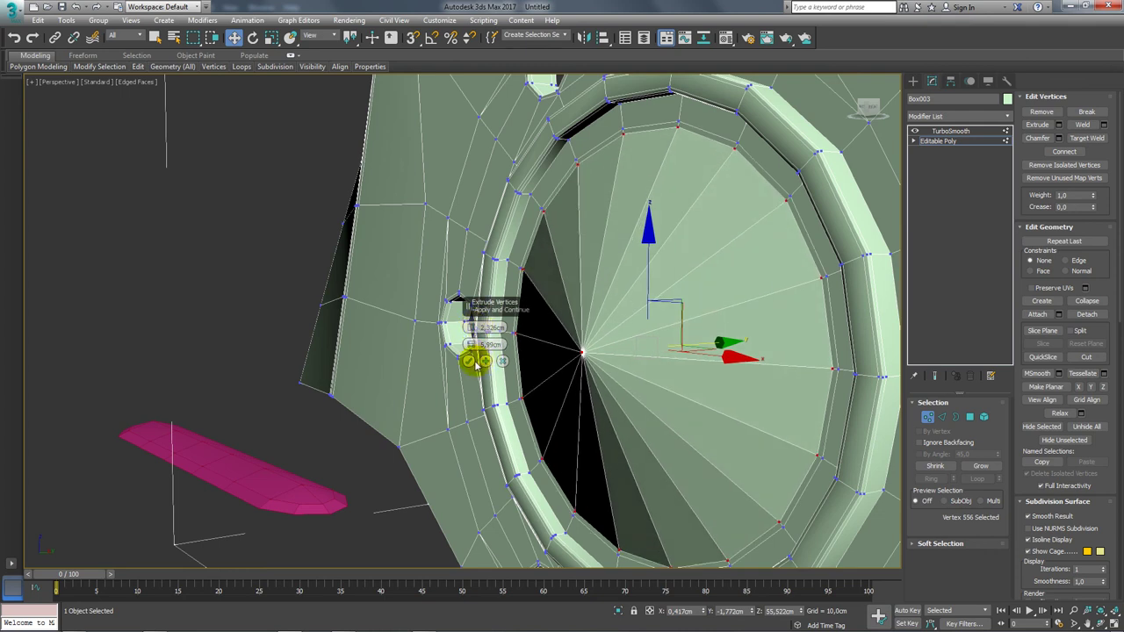
- Commit the vertex extrusion and chamfer the hub's centre vertex by about 5.541 cm
left_click(468, 361)
left_click(582, 352)
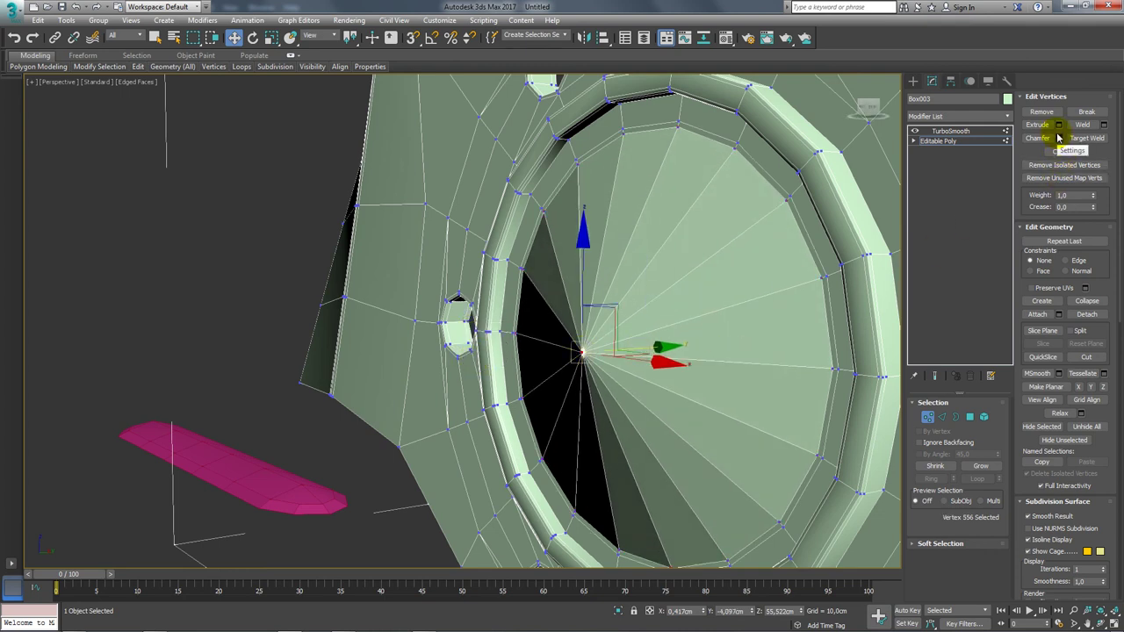
left_click(1058, 141)
left_click_drag(473, 334, 479, 300)
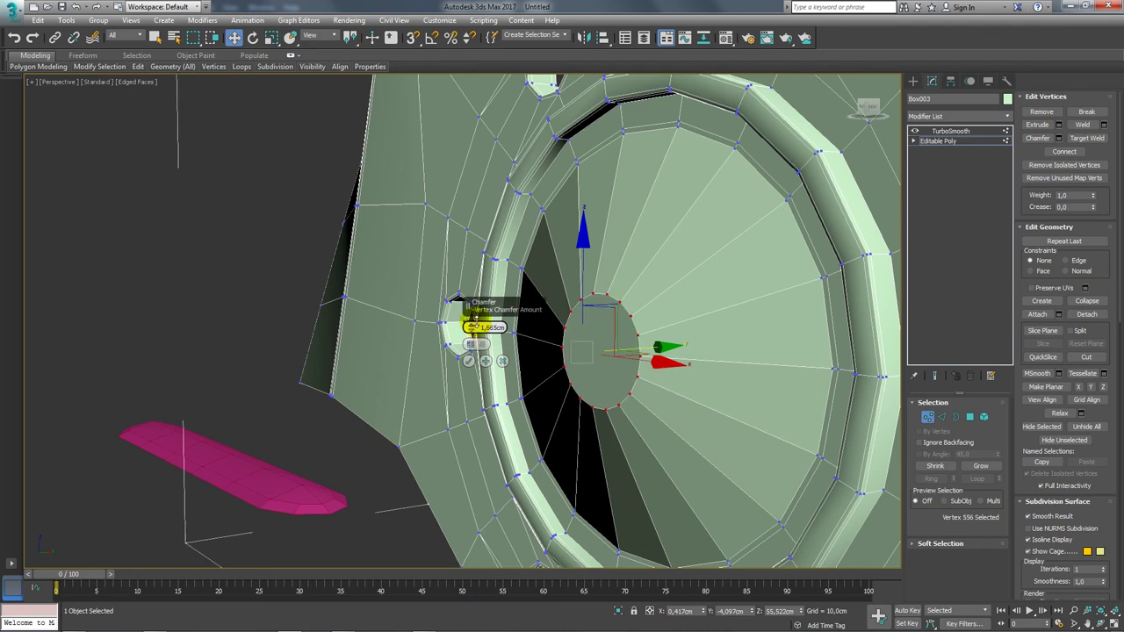
left_click(469, 361)
- Inset the hub's inner disc polygon twice to create smaller concentric rings
left_click(971, 417)
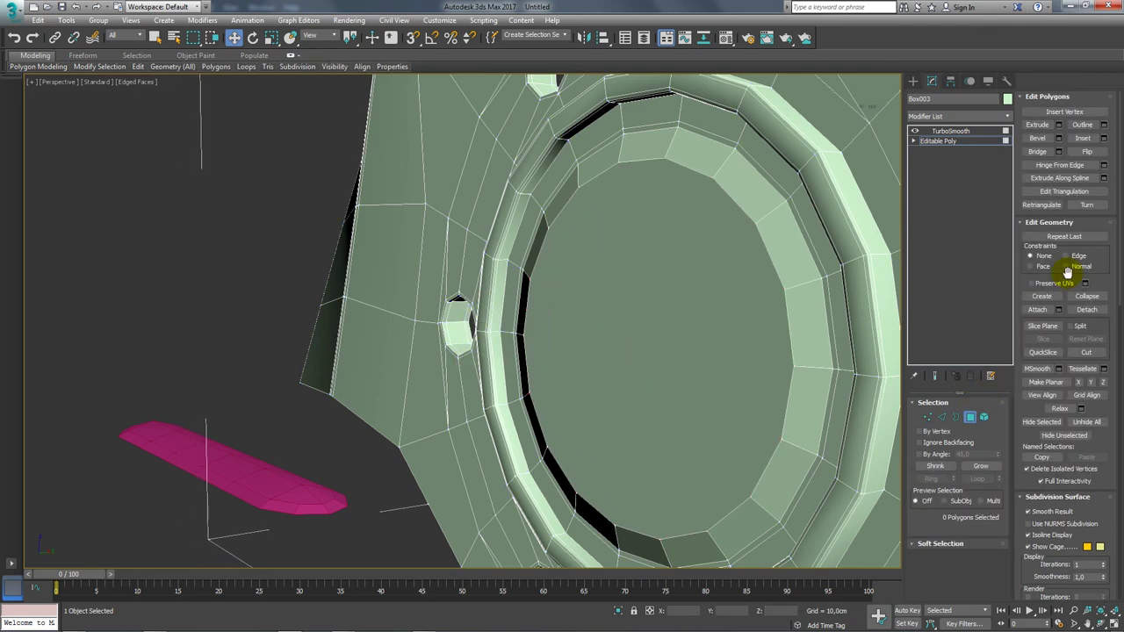
left_click(761, 295)
left_click(1085, 141)
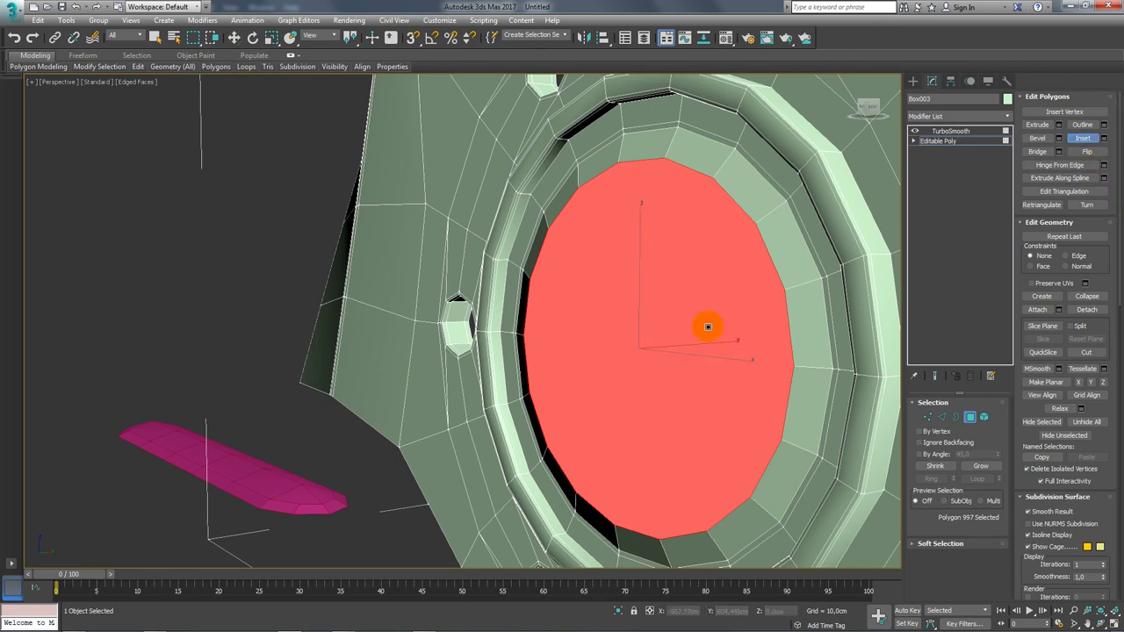
left_click_drag(707, 325, 702, 321)
middle_click_drag(702, 323, 695, 350, "alt")
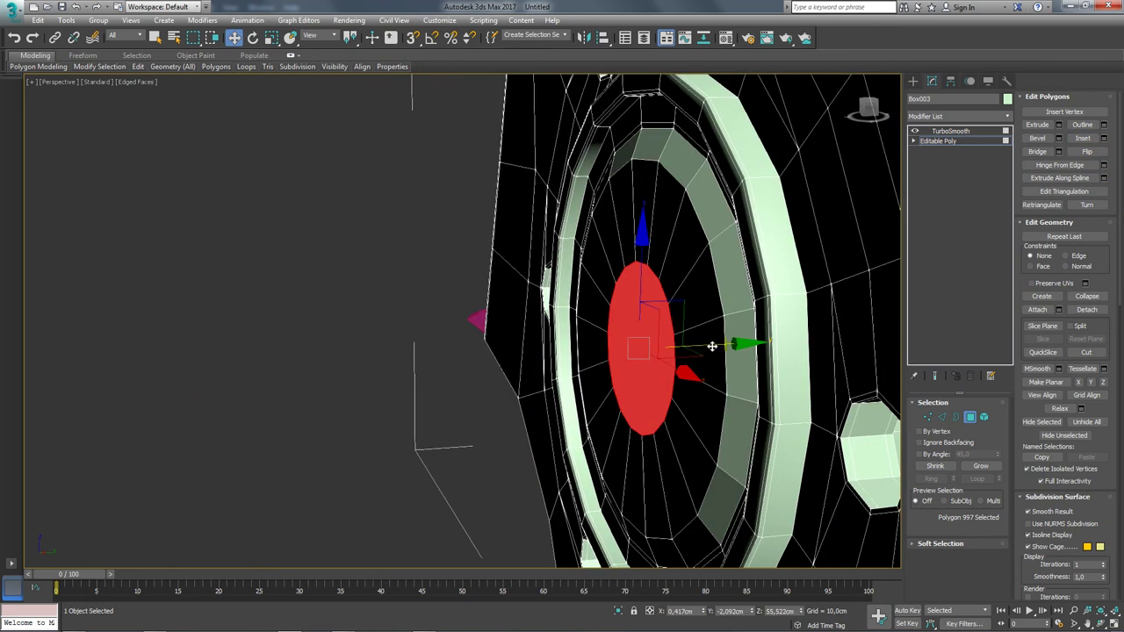
left_click(1083, 139)
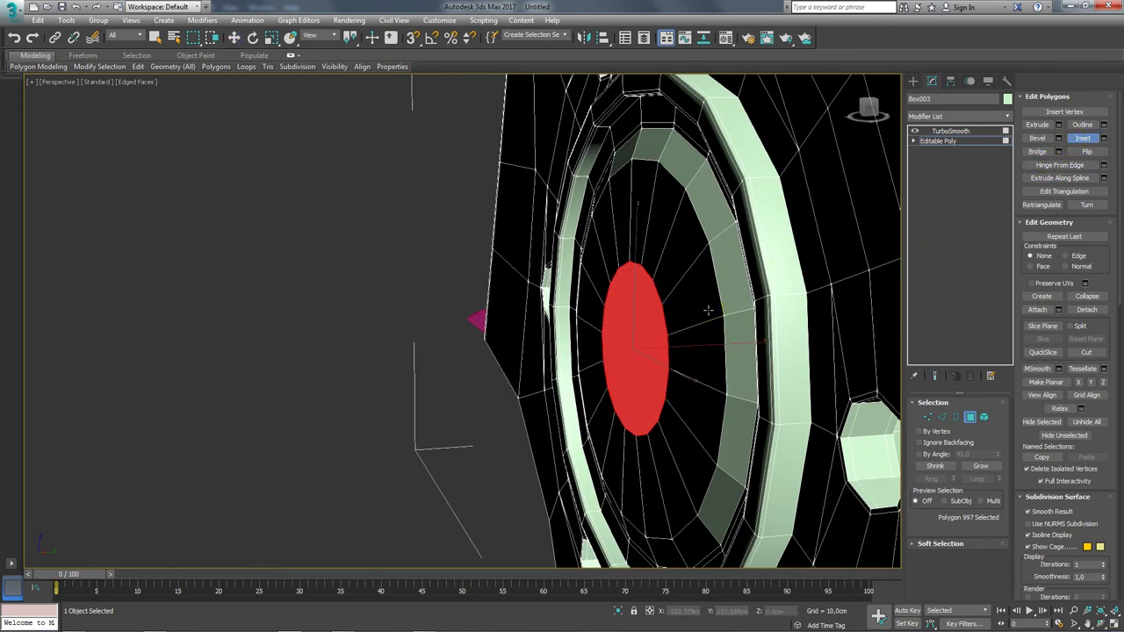
left_click_drag(665, 332, 645, 335)
- Collapse the inner disc to a single centre vertex and show the TurboSmooth result
key("w")
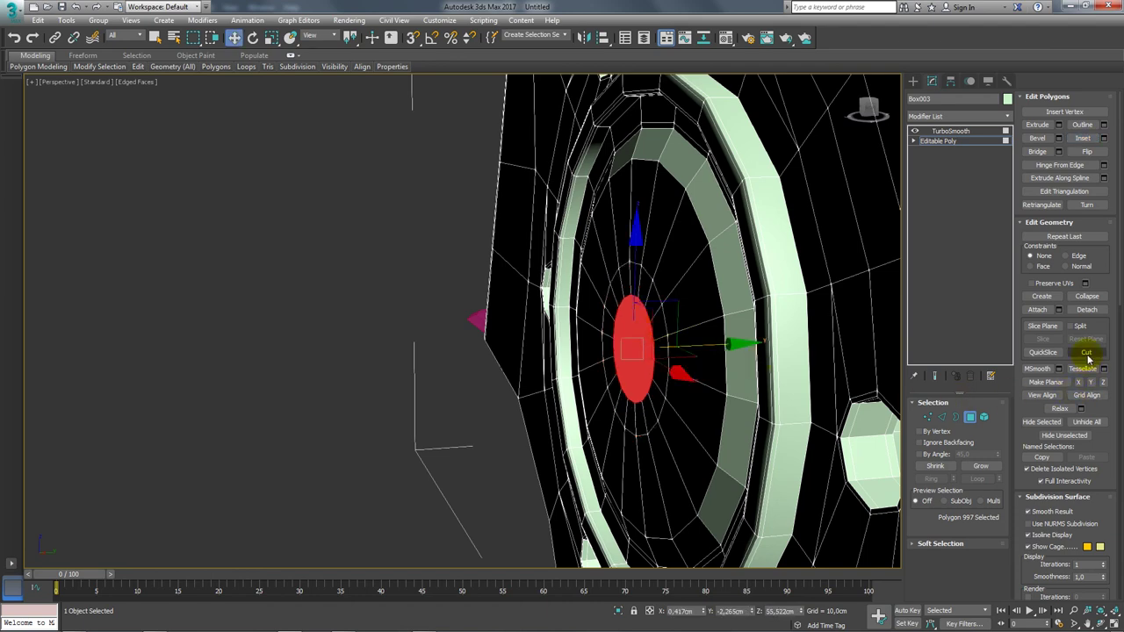
left_click(1088, 298)
left_click(951, 131)
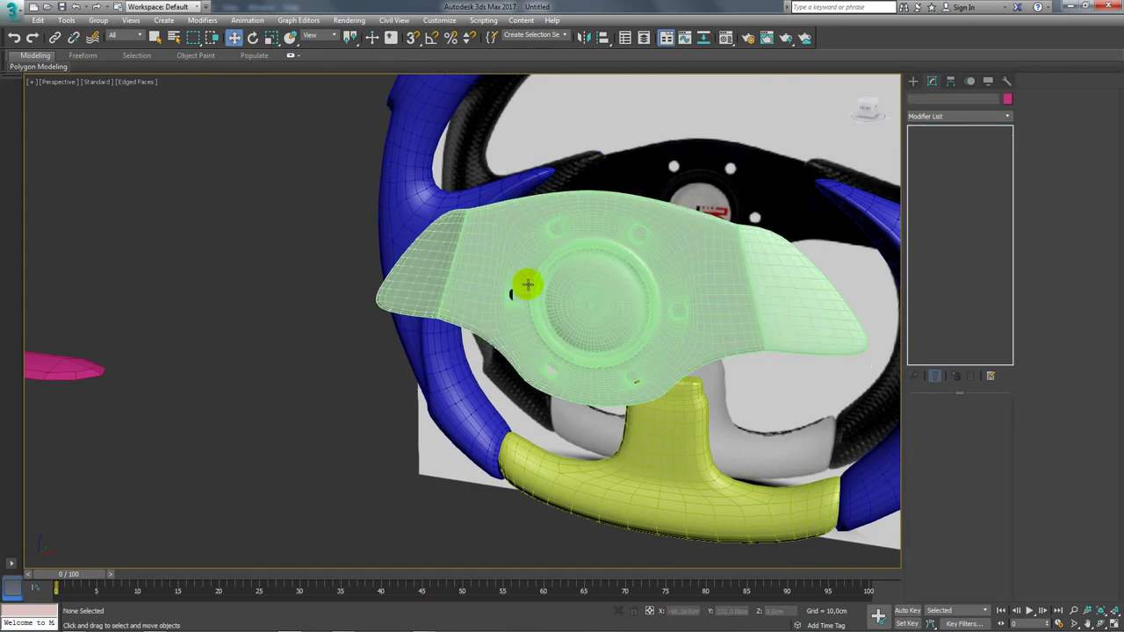
- On the base mesh, connect an edge loop across the left wing, slid toward its border
middle_click_drag(527, 284, 610, 281, "alt")
mouse_move(502, 251)
middle_mouse_down("alt")
mouse_move(538, 286)
mouse_move(553, 283)
middle_mouse_up("alt")
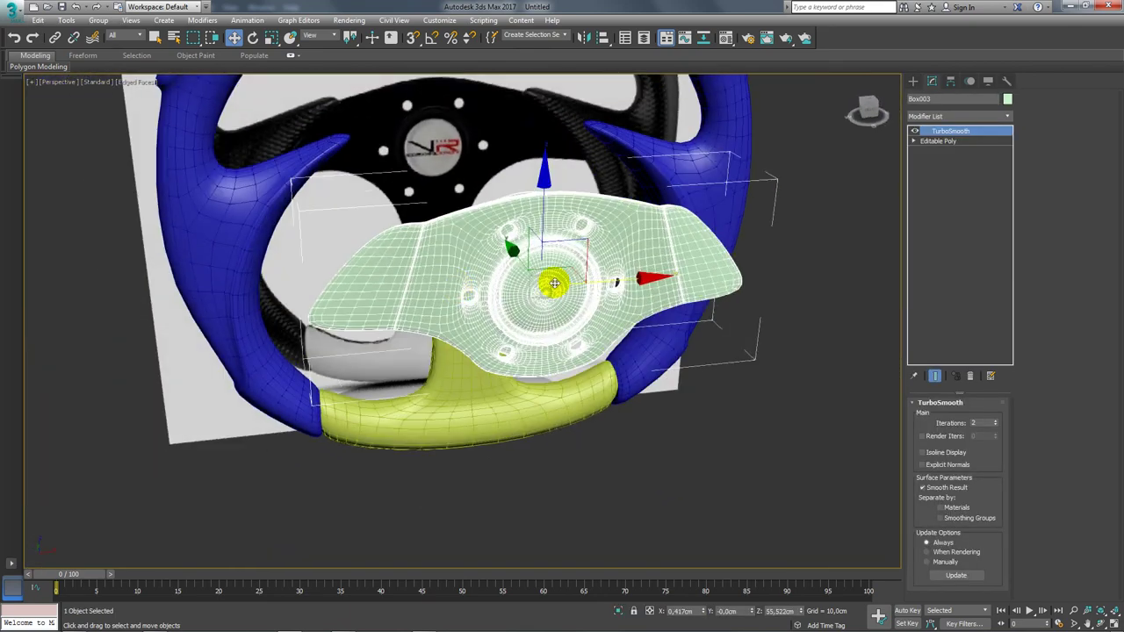
left_click(955, 141)
left_click(944, 418)
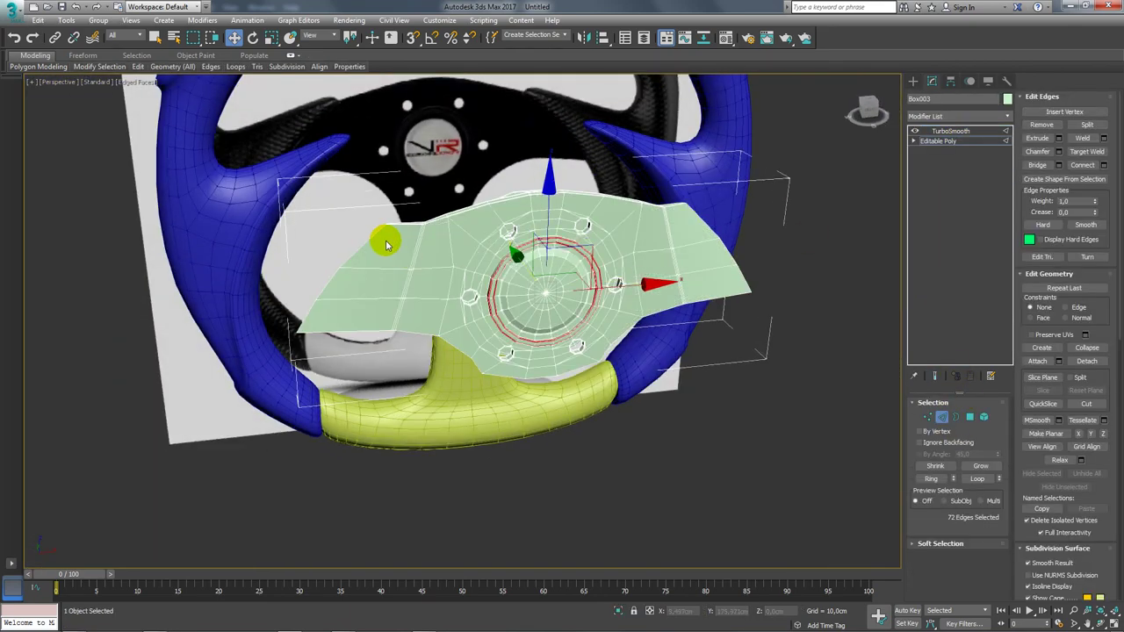
scroll(403, 225, "up", 4)
left_click(400, 211)
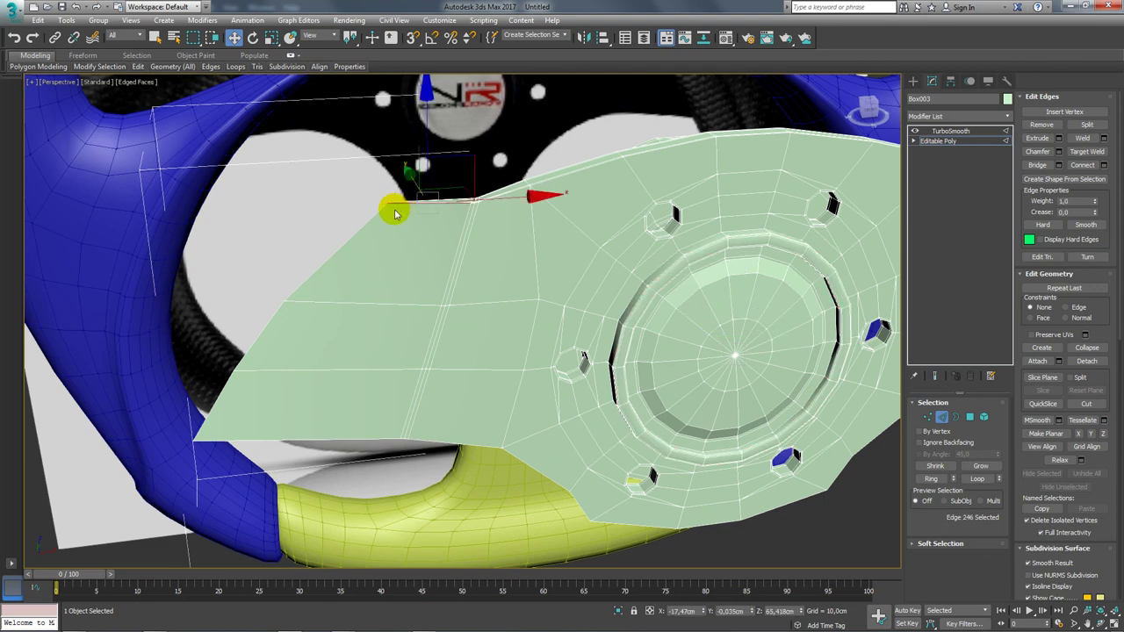
middle_click_drag(401, 211, 725, 316, "alt")
left_click(931, 479)
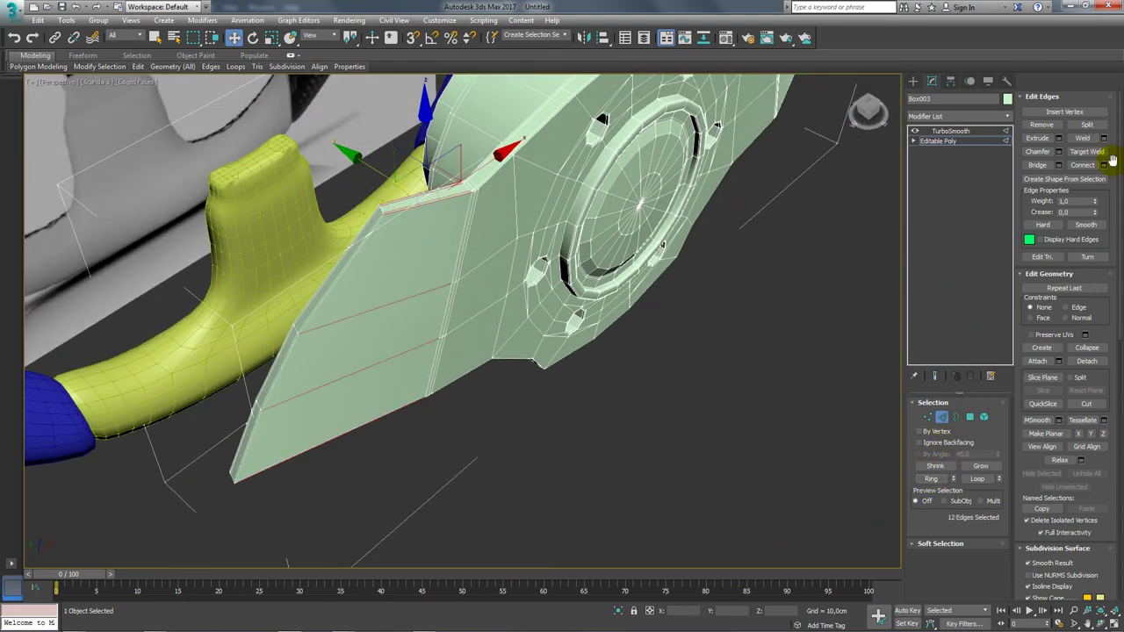
left_click(1104, 165)
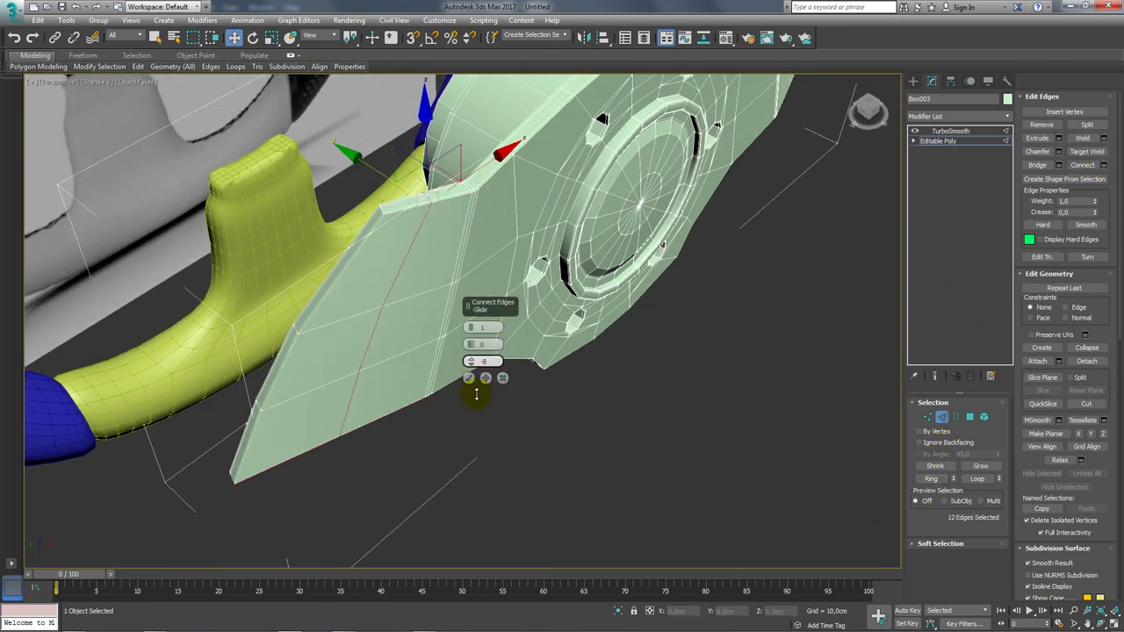
left_click_drag(476, 394, 469, 243)
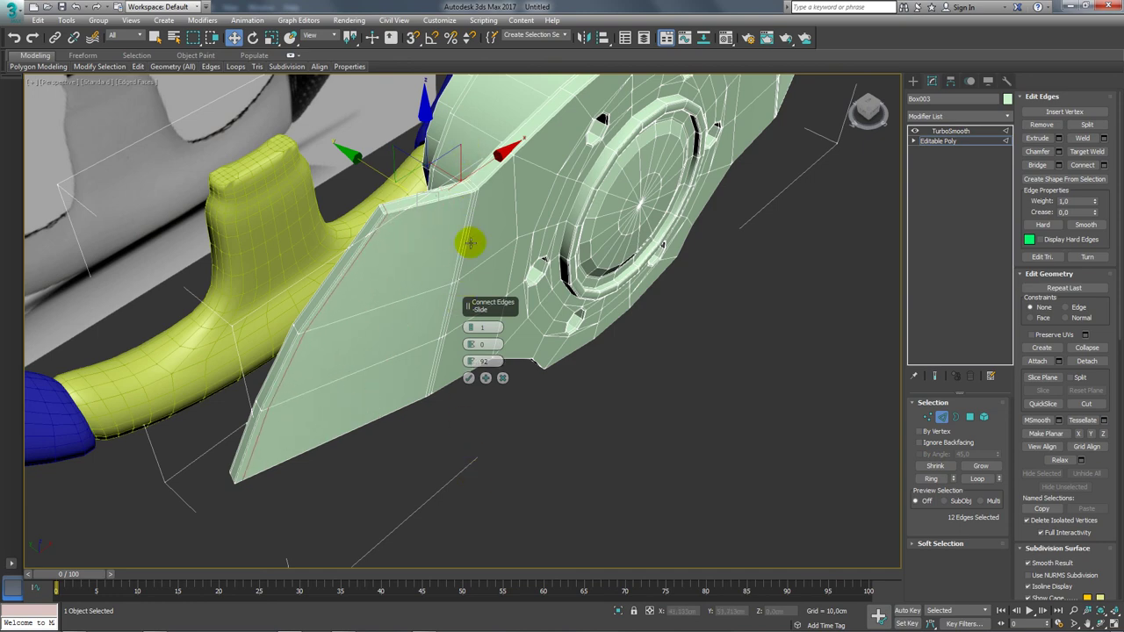
left_click(502, 377)
- Connect a matching edge loop across the hub's right wing
mouse_move(728, 258)
middle_mouse_down("alt")
mouse_move(747, 293)
mouse_move(775, 301)
middle_mouse_up("alt")
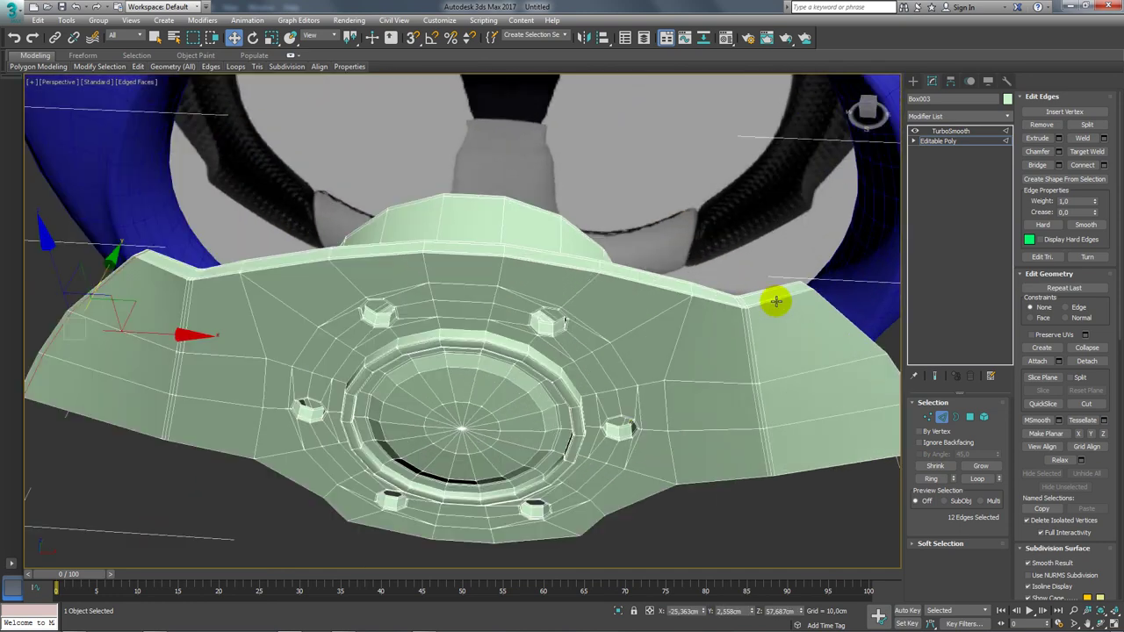
left_click(936, 480)
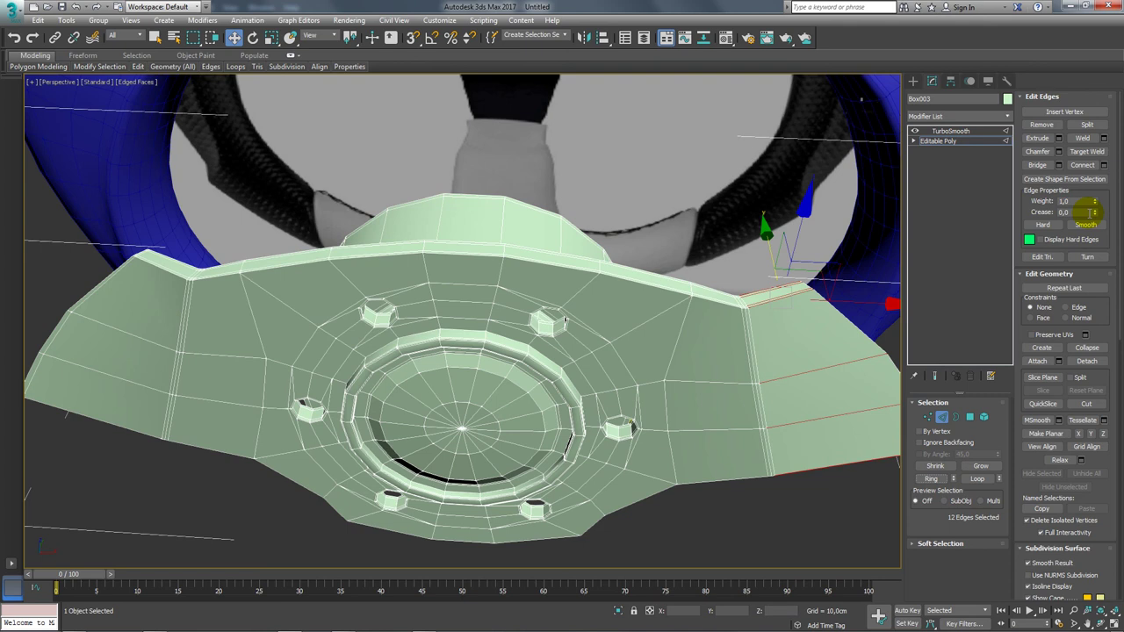
left_click(1104, 165)
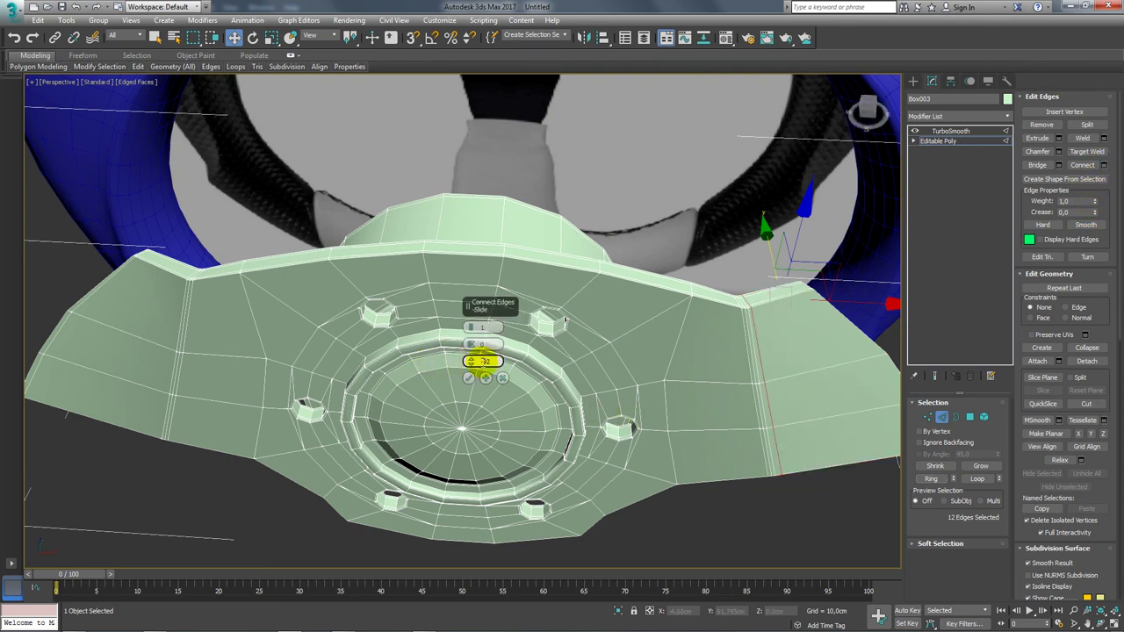
left_click(469, 379)
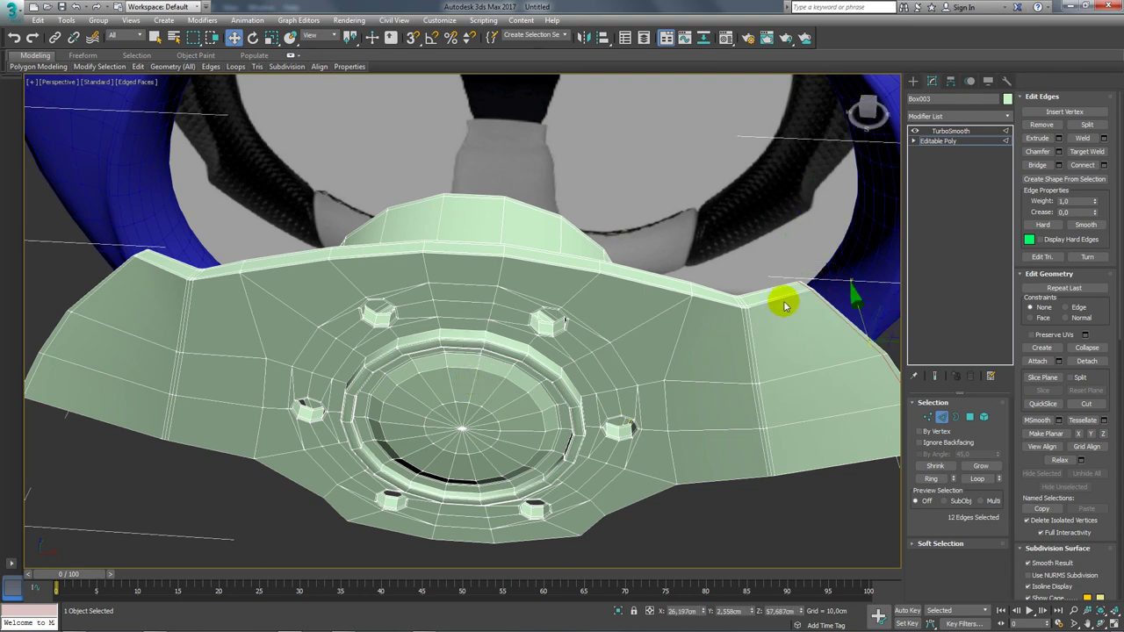
- Connect edge loops across both rim edge rings with slide 0, then show the smoothed hub
left_click(788, 296)
left_click(169, 272, "ctrl")
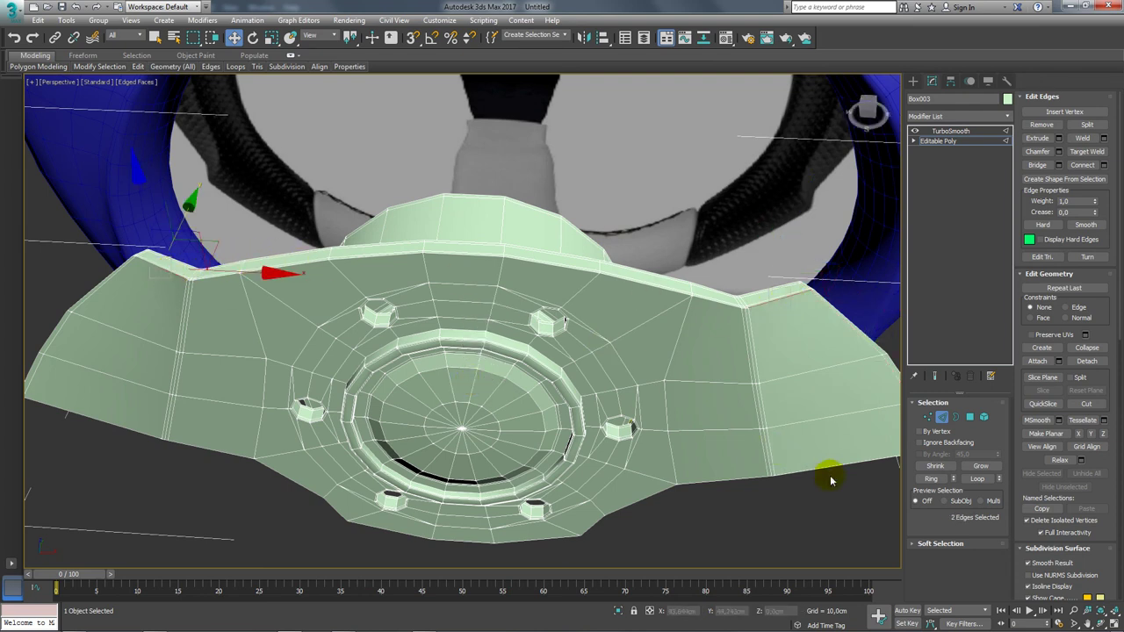
left_click(928, 481)
left_click(1103, 165)
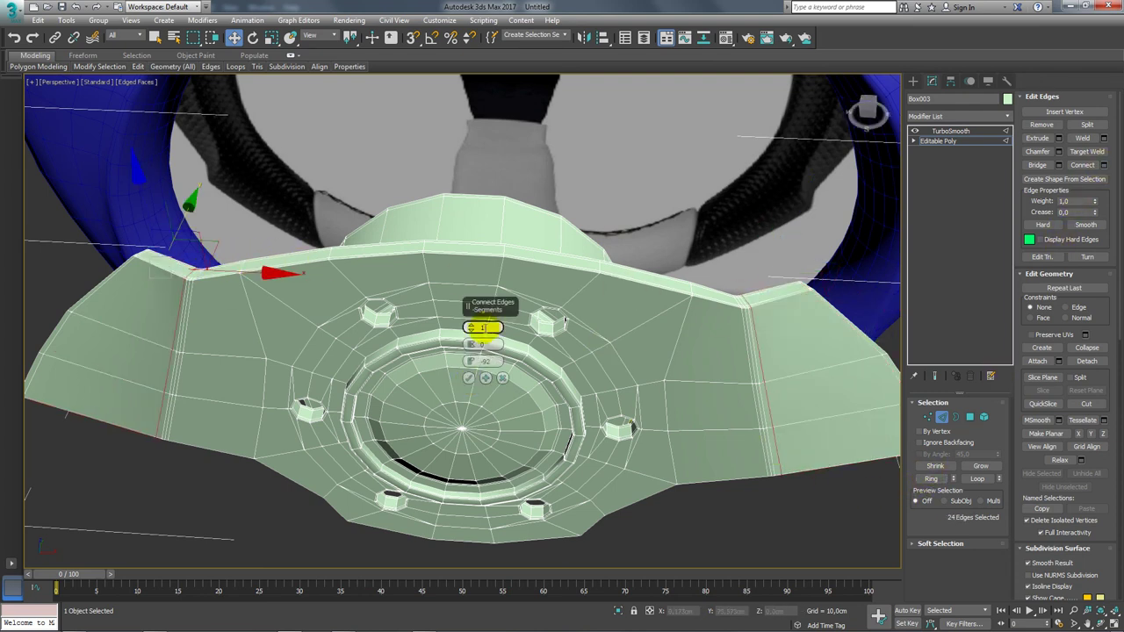
right_click(472, 364)
left_click(469, 379)
middle_click_drag(470, 378, 565, 354, "alt")
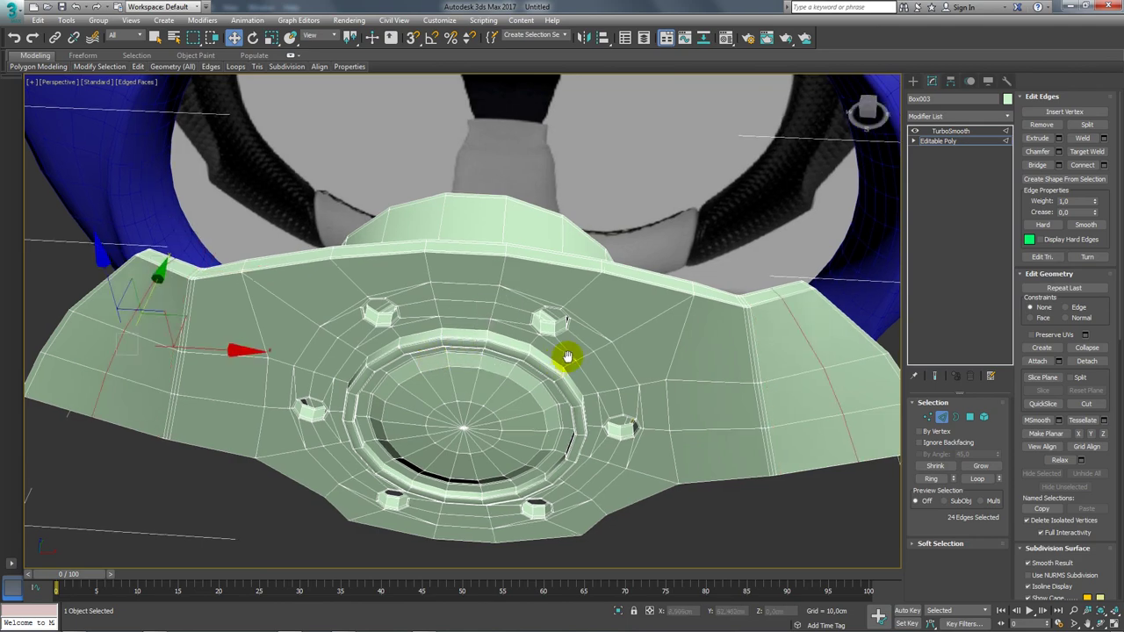
left_click(957, 141)
- Enable Isoline Display on the hub's TurboSmooth and inspect it from several angles
left_click(950, 131)
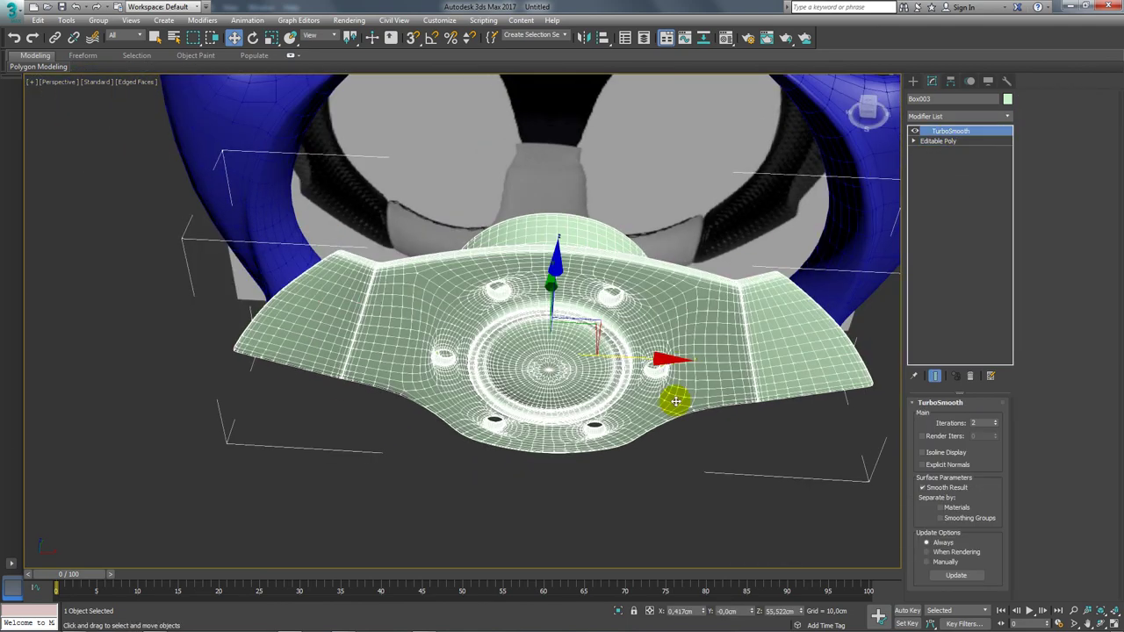
mouse_move(672, 396)
middle_mouse_down("alt")
mouse_move(712, 351)
mouse_move(799, 350)
middle_mouse_up("alt")
left_click(933, 452)
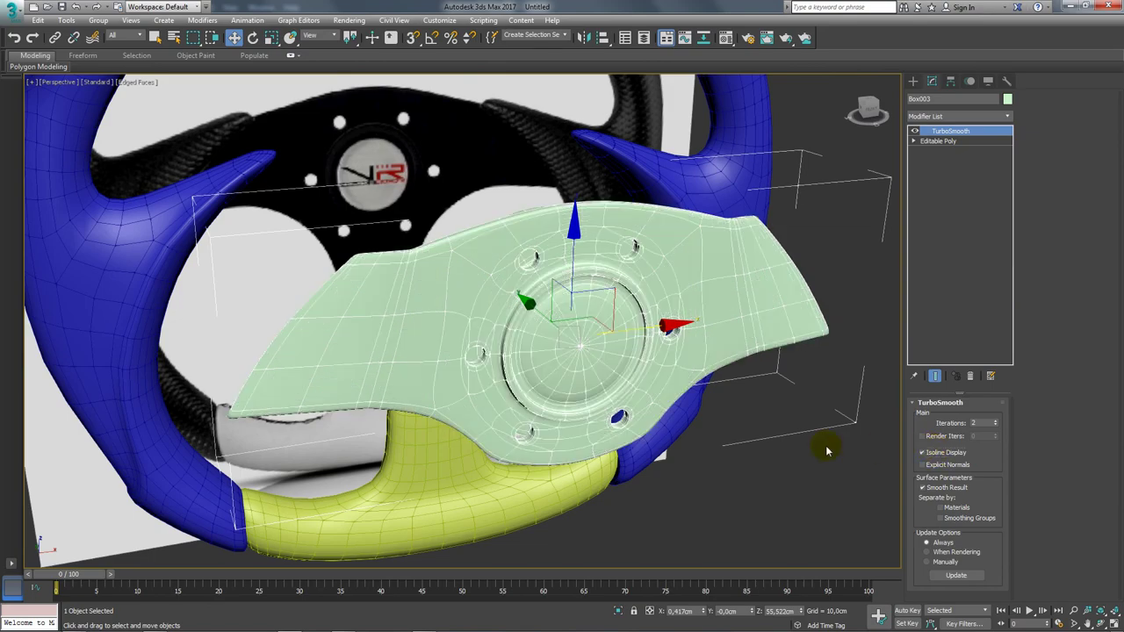
mouse_move(822, 447)
middle_mouse_down("alt")
mouse_move(534, 407)
mouse_move(665, 401)
mouse_move(496, 318)
mouse_move(339, 289)
mouse_move(389, 322)
mouse_move(369, 334)
mouse_move(451, 307)
mouse_move(426, 326)
mouse_move(476, 318)
mouse_move(455, 328)
mouse_move(522, 333)
mouse_move(504, 221)
mouse_move(501, 295)
mouse_move(527, 281)
mouse_move(524, 343)
mouse_move(544, 372)
mouse_move(603, 298)
middle_mouse_up("alt")
scroll(451, 307, "up", 3)
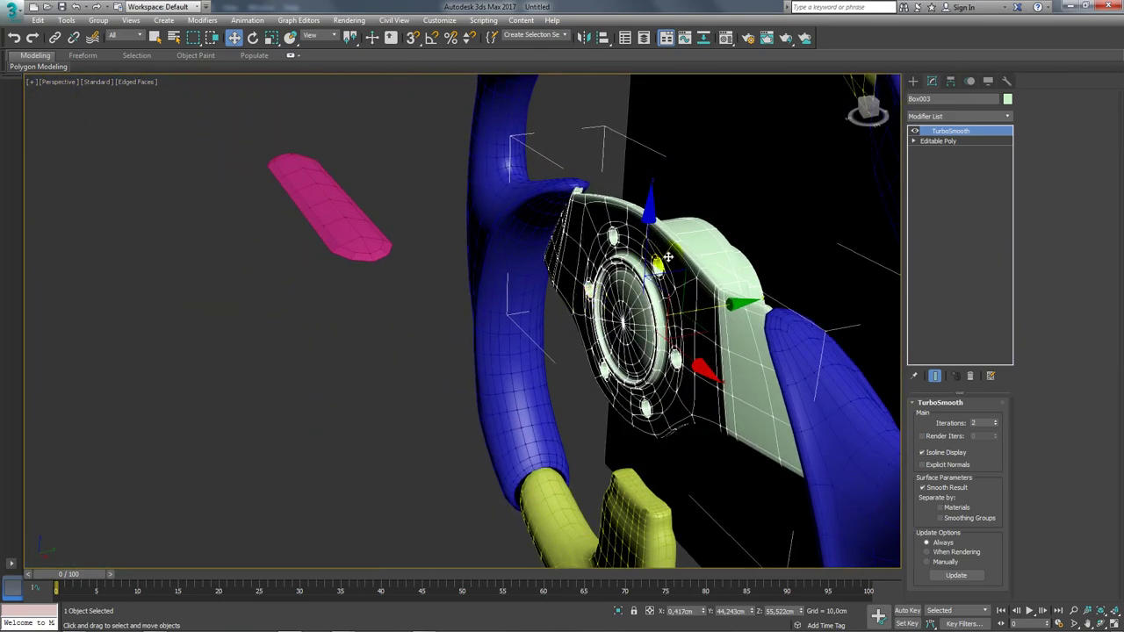
mouse_move(712, 305)
middle_mouse_down("alt")
mouse_move(710, 334)
mouse_move(714, 290)
mouse_move(733, 330)
mouse_move(745, 289)
mouse_move(682, 333)
mouse_move(642, 403)
mouse_move(673, 330)
middle_mouse_up("alt")
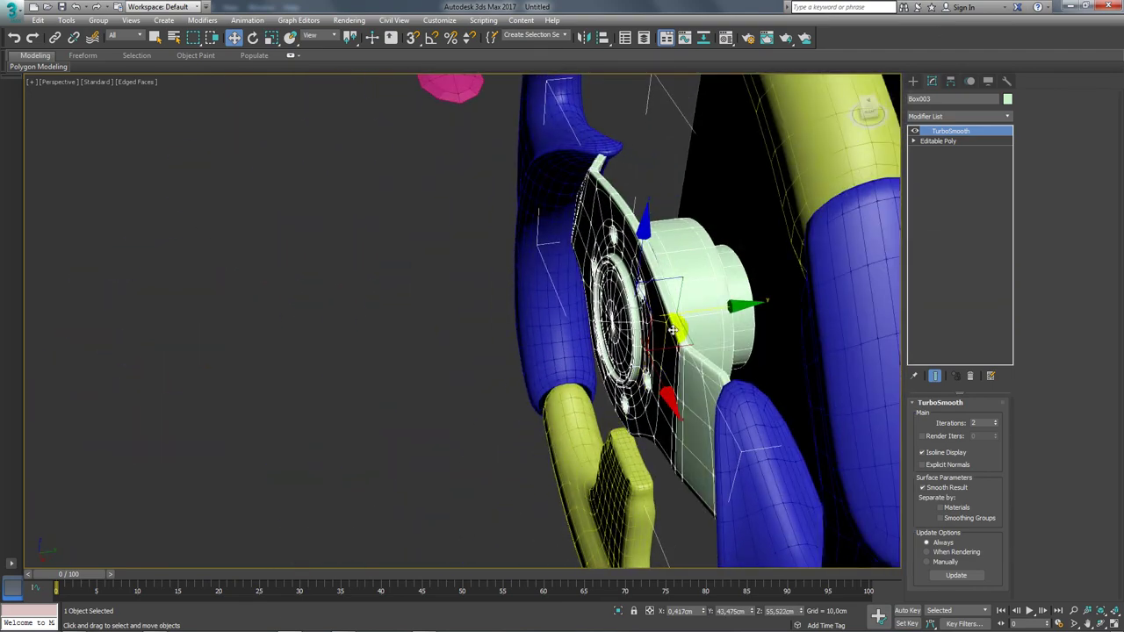
middle_click_drag(693, 286, 727, 263, "alt")
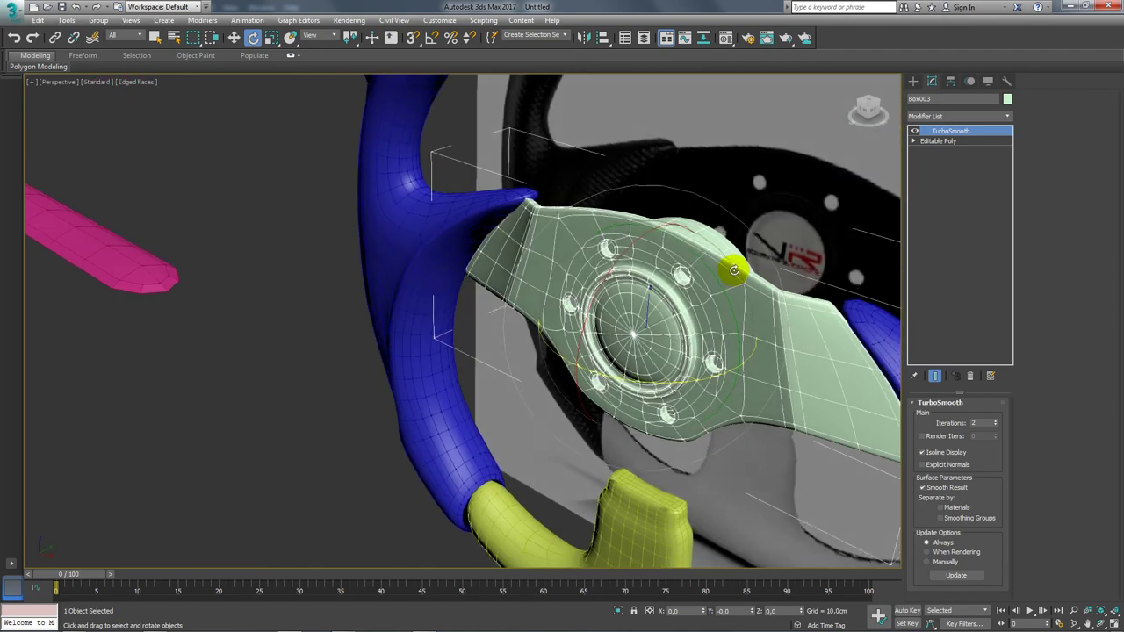
- Reselect the hub and turn off its TurboSmooth to show the faceted base mesh
left_click(431, 243)
mouse_move(431, 243)
middle_mouse_down("alt")
mouse_move(496, 299)
mouse_move(562, 386)
mouse_move(547, 243)
middle_mouse_up("alt")
left_click(562, 386)
left_click(941, 131)
left_click(915, 132)
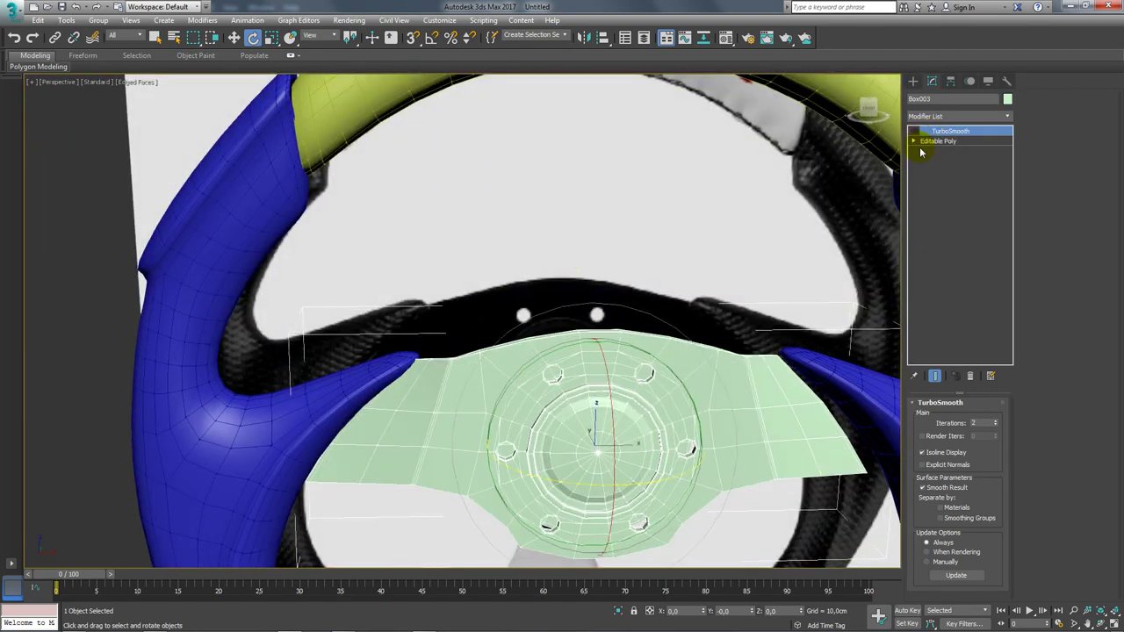
- Select the outer vertices on both of the hub's side wings
left_click(932, 152)
mouse_move(714, 233)
middle_mouse_down("alt")
mouse_move(534, 258)
mouse_move(359, 303)
mouse_move(411, 345)
mouse_move(454, 307)
mouse_move(467, 353)
mouse_move(448, 366)
middle_mouse_up("alt")
mouse_move(725, 253)
middle_mouse_down("alt")
mouse_move(466, 351)
mouse_move(501, 381)
mouse_move(366, 297)
middle_mouse_up("alt")
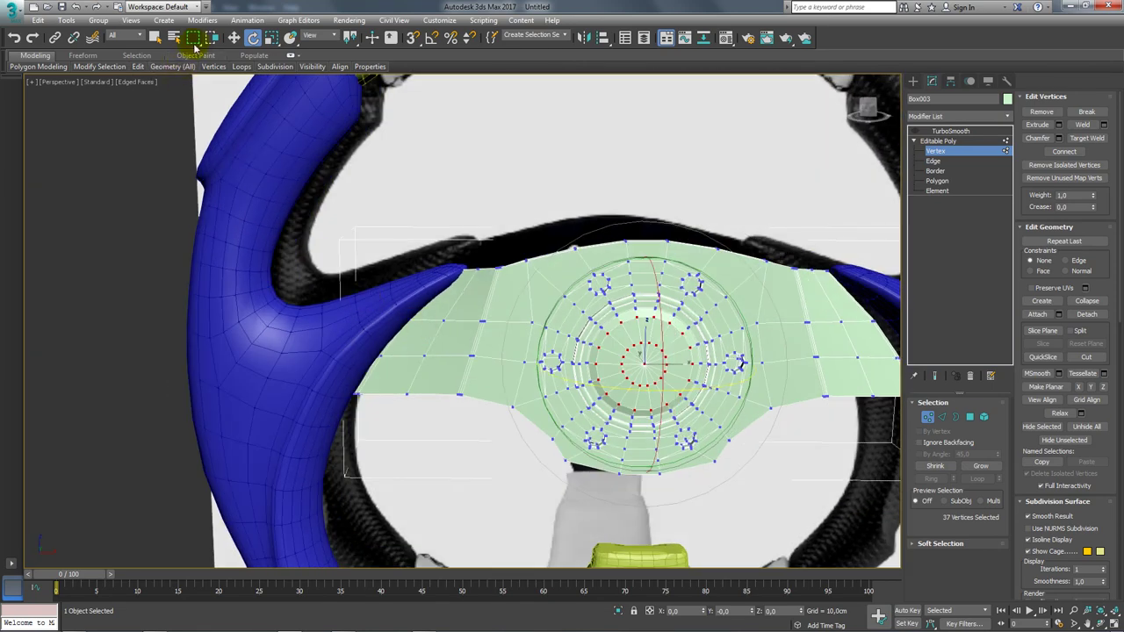
left_click_drag(194, 38, 196, 115)
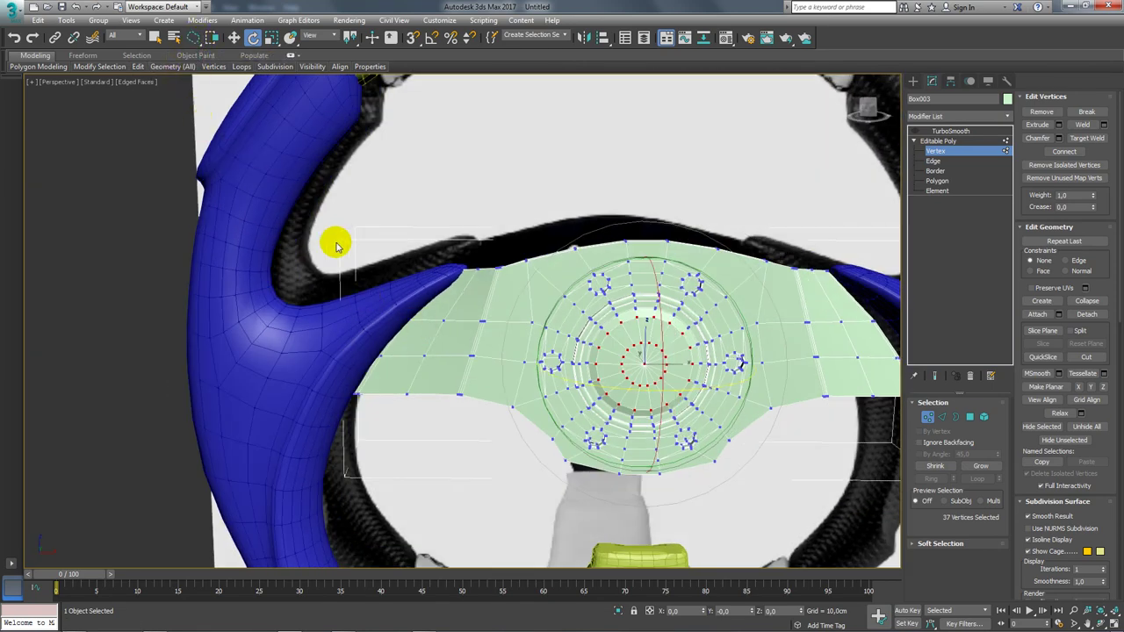
left_click_drag(235, 421, 237, 423)
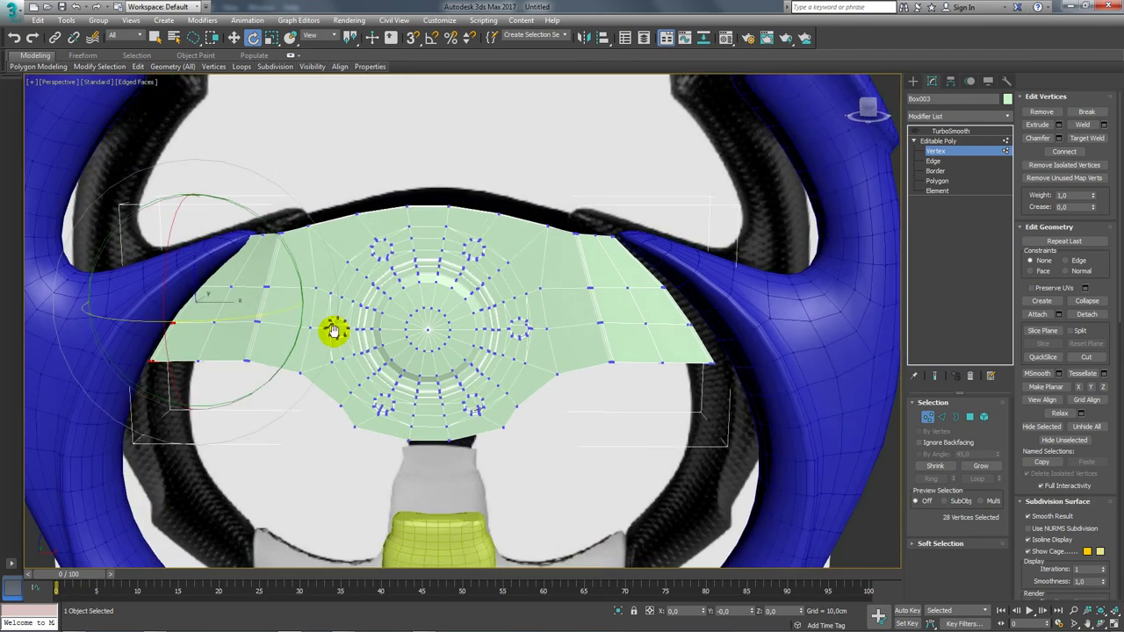
middle_click_drag(237, 423, 678, 191, "alt")
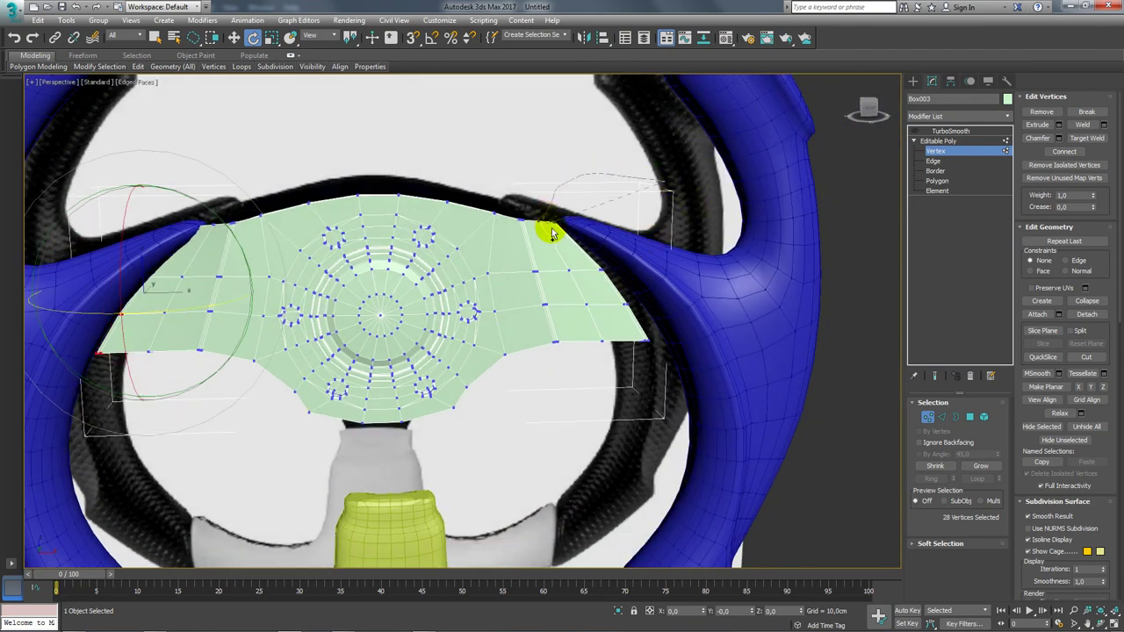
left_click(627, 349)
middle_click_drag(627, 349, 869, 268, "alt")
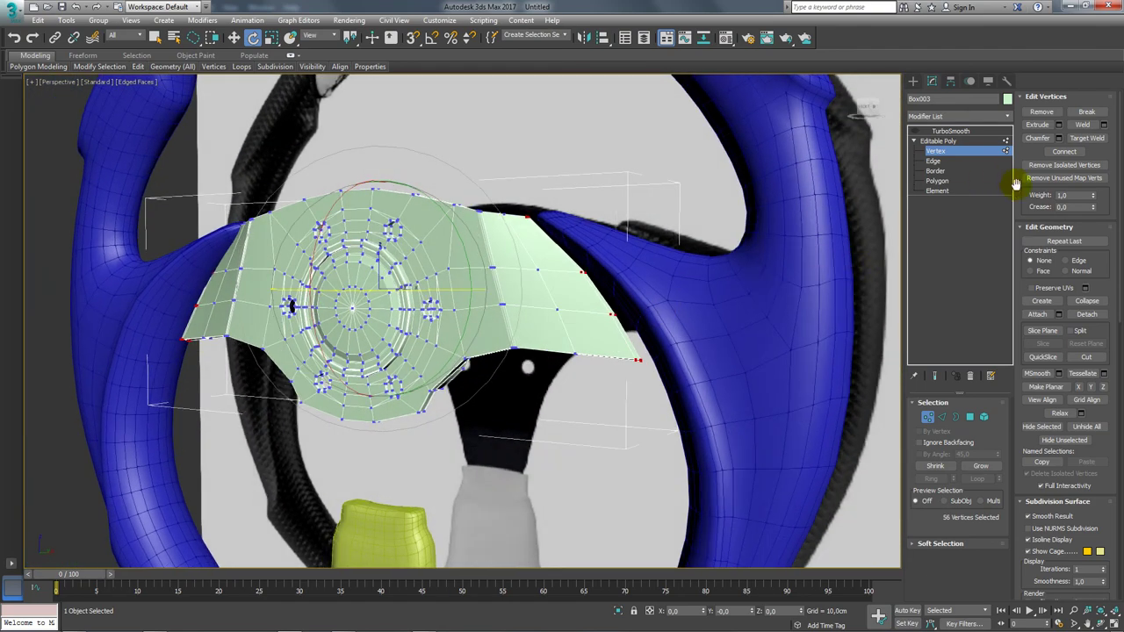
- With Use Soft Selection on, rotate the wing vertices to bend the wings back
left_click_drag(1102, 281, 1103, 105)
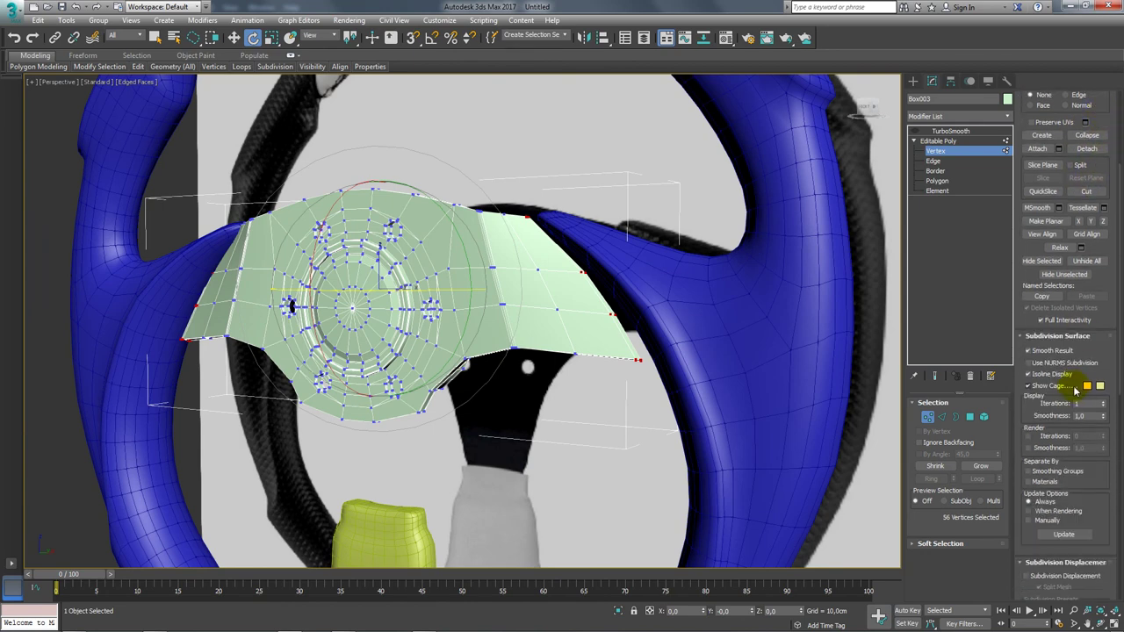
left_click_drag(1103, 279, 1073, 520)
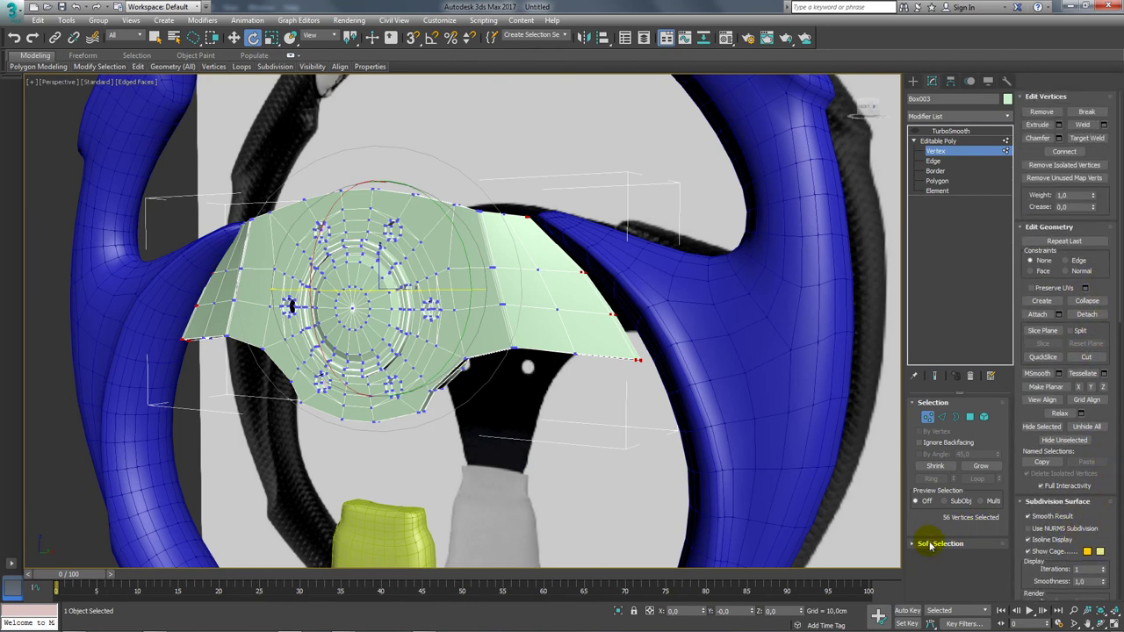
mouse_move(930, 545)
left_mouse_down()
mouse_move(1043, 146)
mouse_move(1093, 186)
left_mouse_up()
left_click(1035, 115)
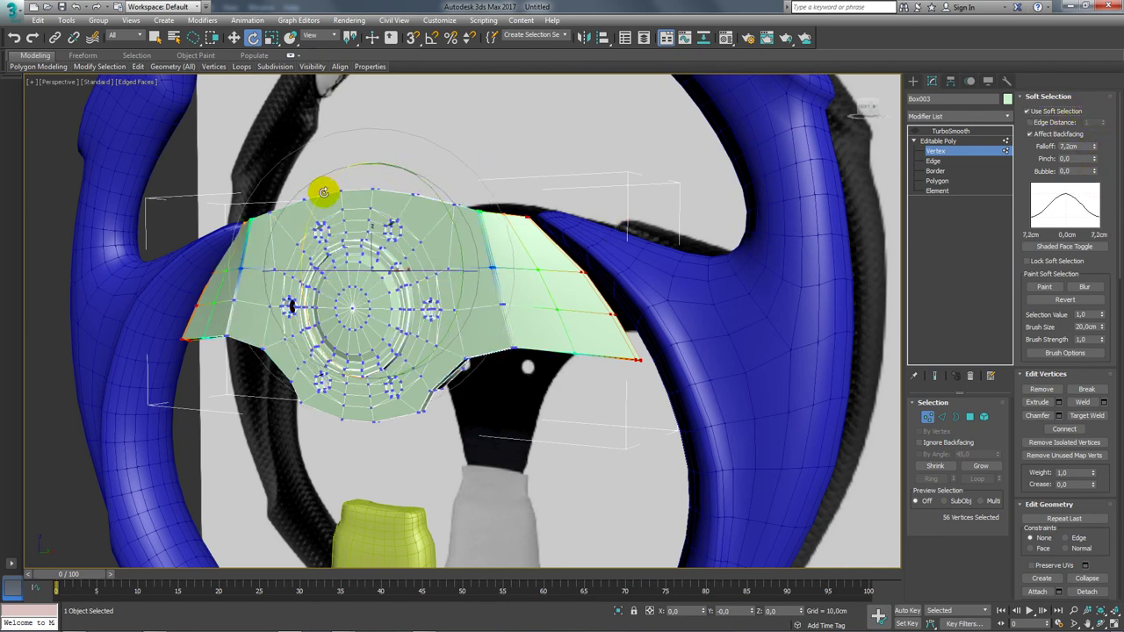
left_click_drag(327, 191, 330, 187)
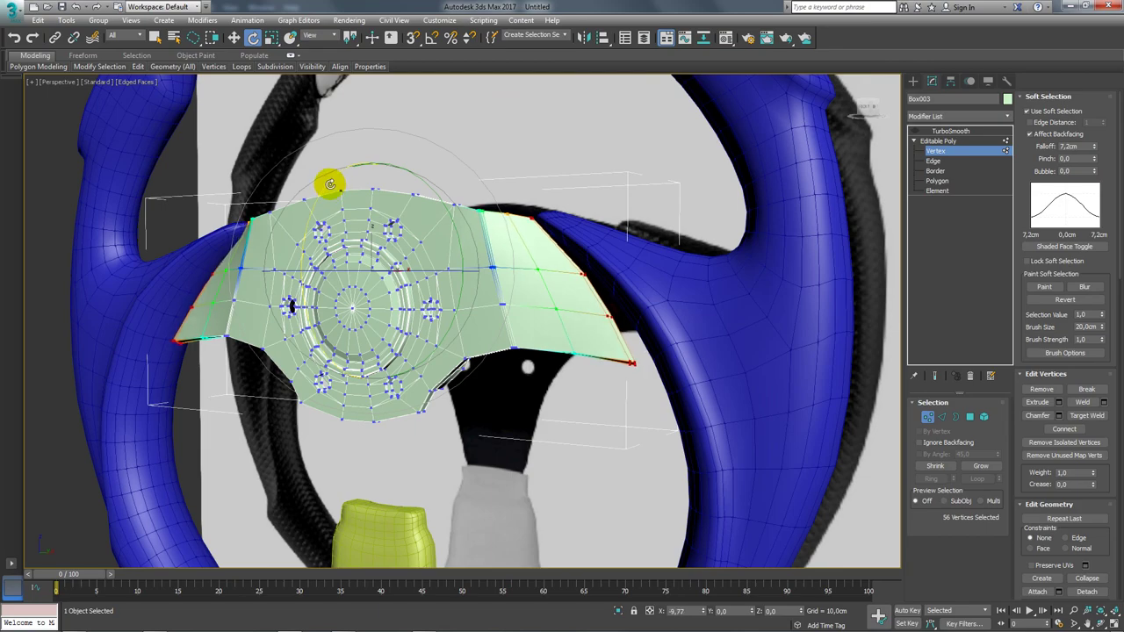
mouse_move(335, 192)
middle_mouse_down("alt")
mouse_move(375, 221)
mouse_move(343, 196)
mouse_move(334, 146)
mouse_move(351, 190)
mouse_move(509, 271)
mouse_move(494, 281)
middle_mouse_up("alt")
- Check the bend in the smoothed view and turn soft selection off
key("r")
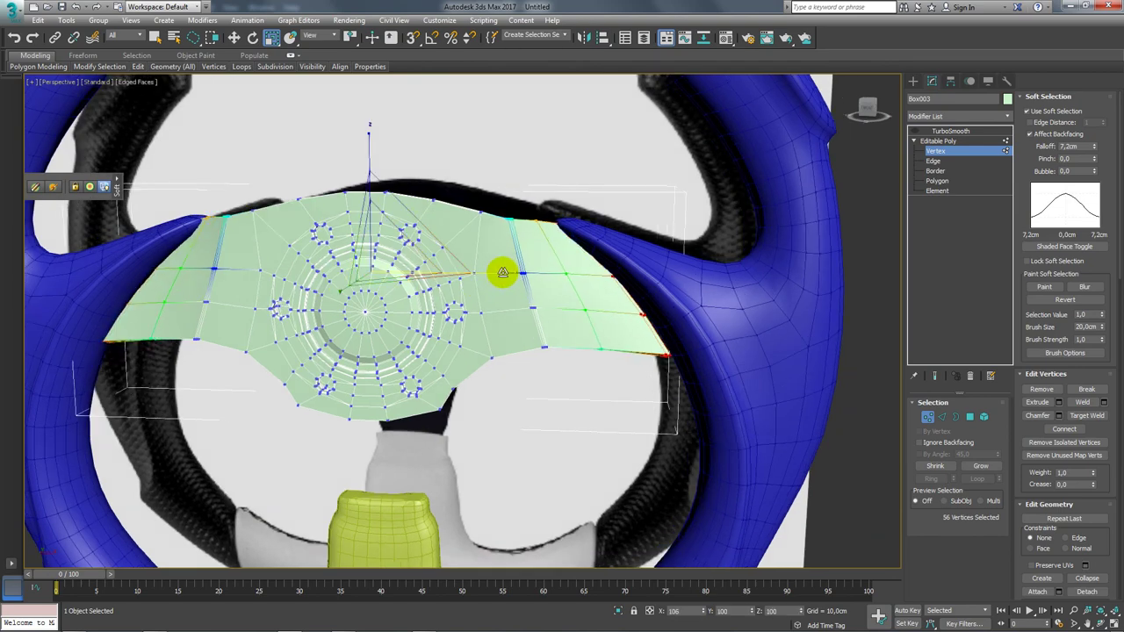
left_click(948, 131)
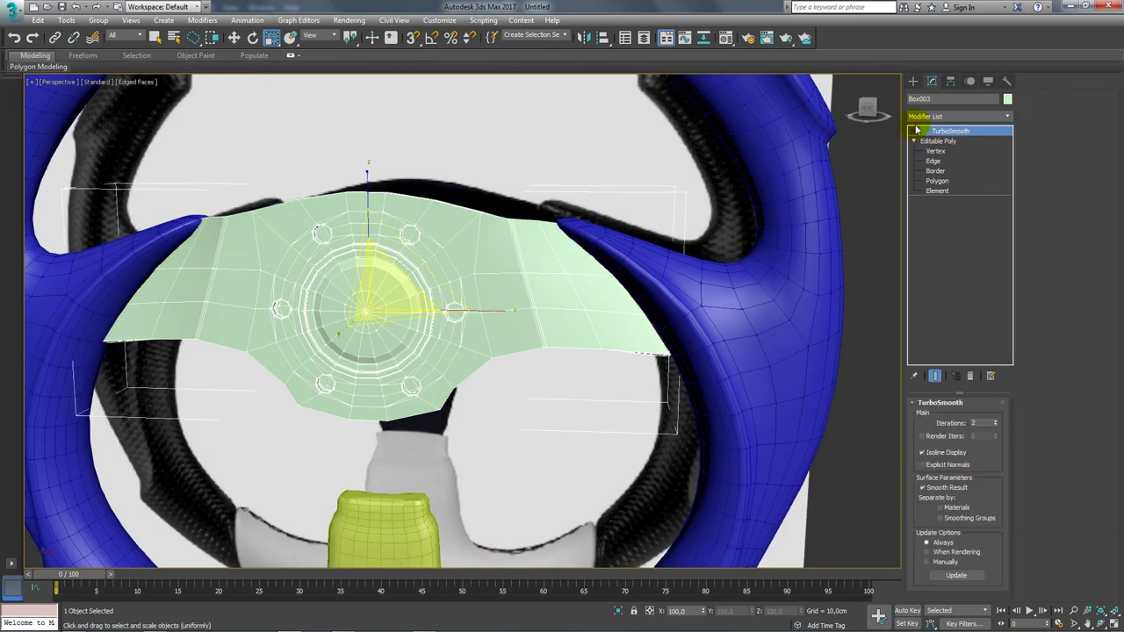
middle_click_drag(891, 155, 654, 287, "alt")
left_click(956, 152)
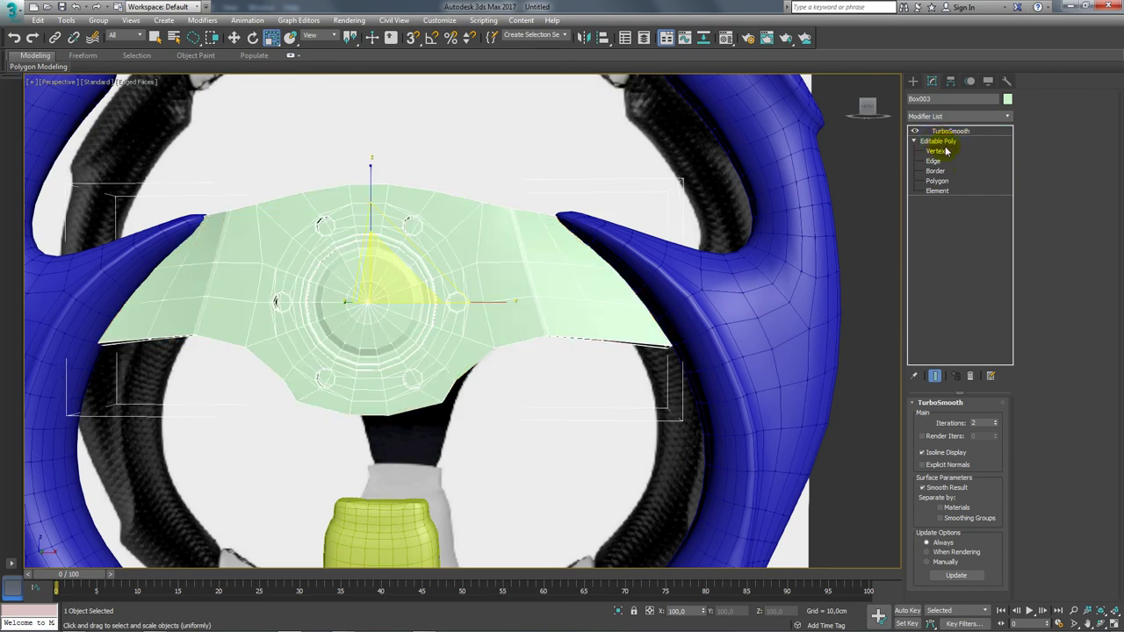
left_click(1043, 111)
left_click(950, 131)
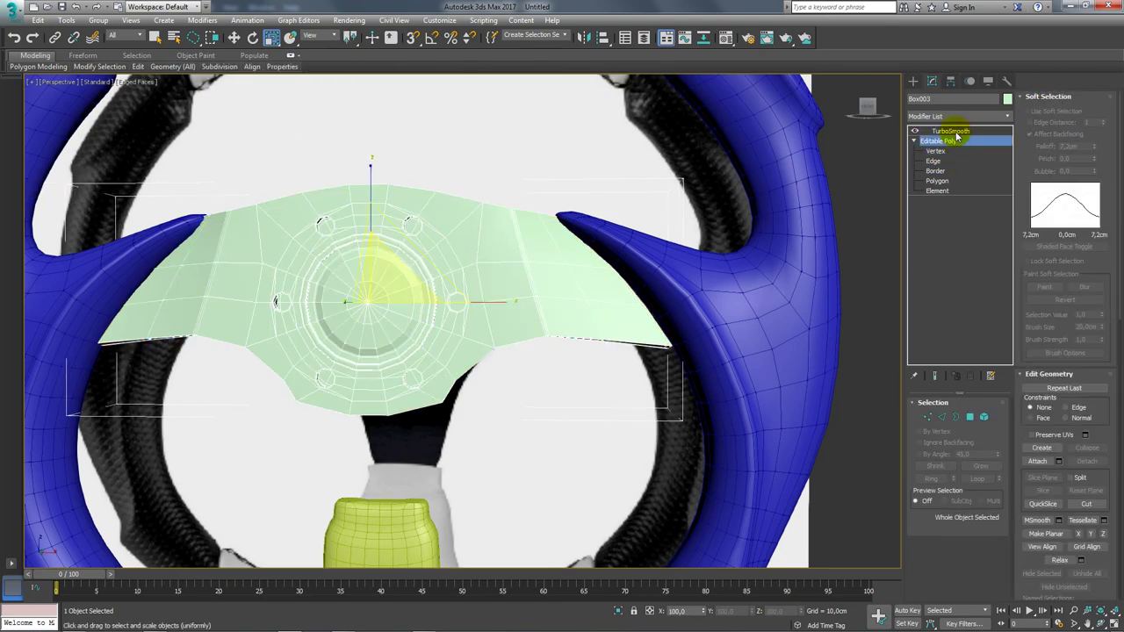
scroll(484, 326, "down", 5)
mouse_move(484, 327)
middle_mouse_down("alt")
mouse_move(562, 334)
mouse_move(497, 336)
middle_mouse_up("alt")
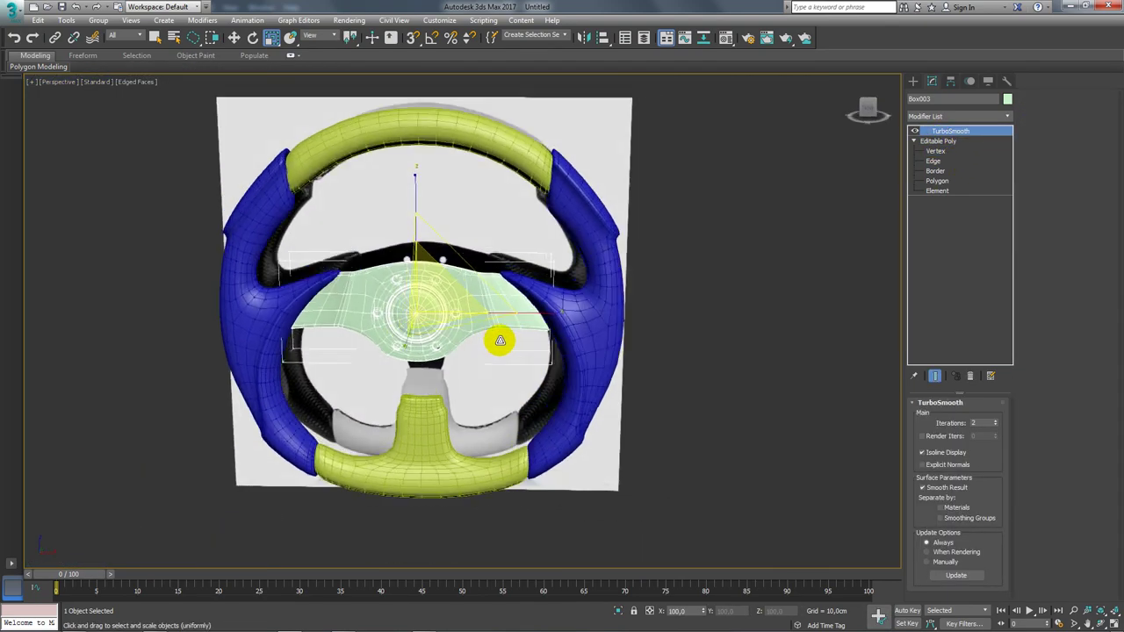
scroll(434, 380, "up", 3)
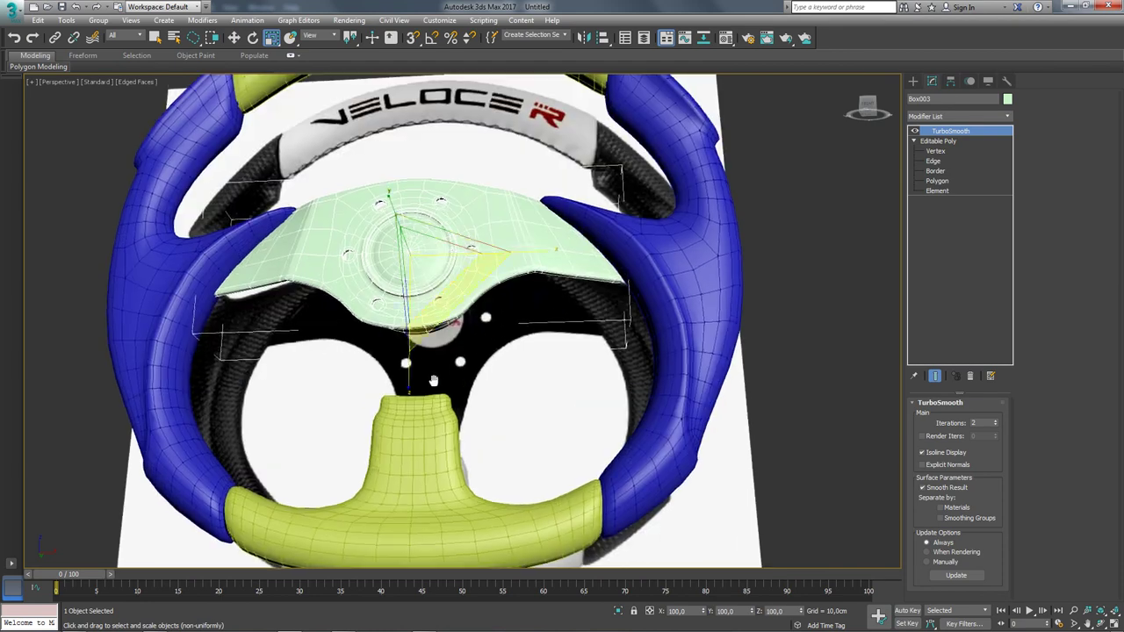
- Return to the editable hub mesh and zoom in on its underside
left_click(937, 141)
middle_click_drag(389, 251, 410, 318, "alt")
scroll(410, 318, "up", 2)
scroll(410, 318, "up", 2)
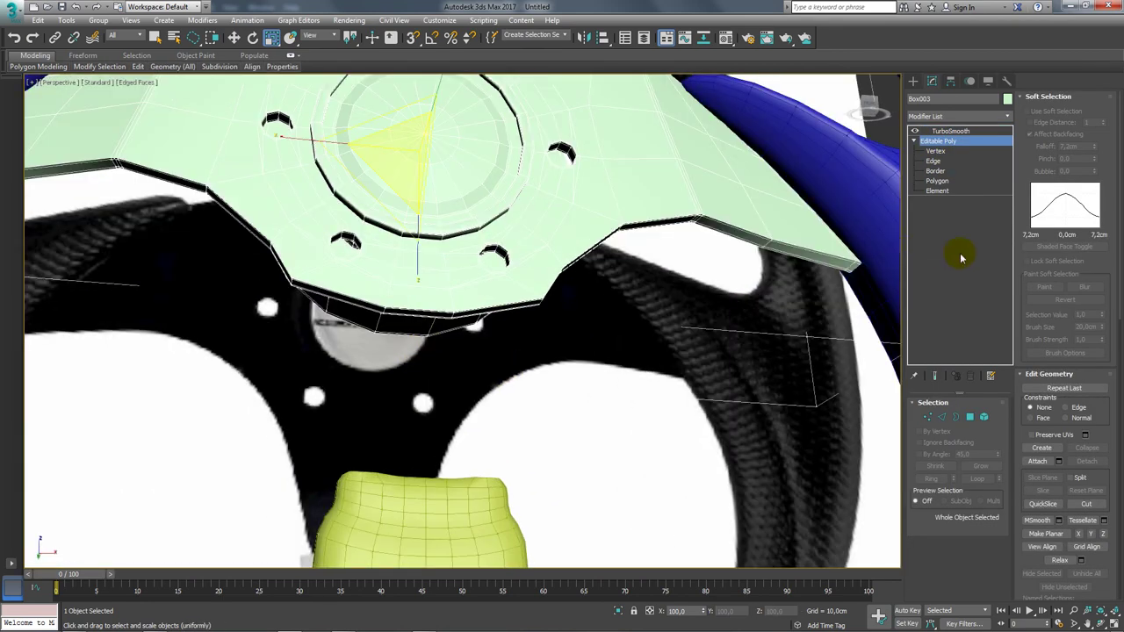
- Select the polygon strip along the hub plate's bottom edge, viewed from the front
left_click(977, 413)
middle_click_drag(526, 351, 203, 277, "alt")
scroll(202, 277, "up", 2)
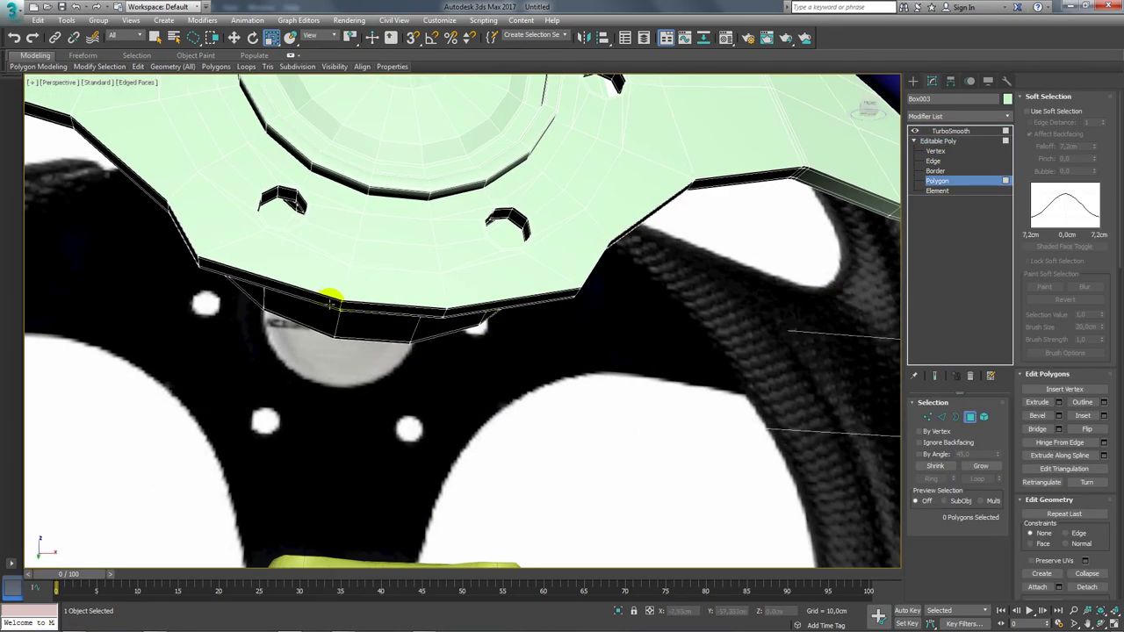
left_click(349, 309)
scroll(383, 284, "down", 3)
left_click(387, 345, "ctrl")
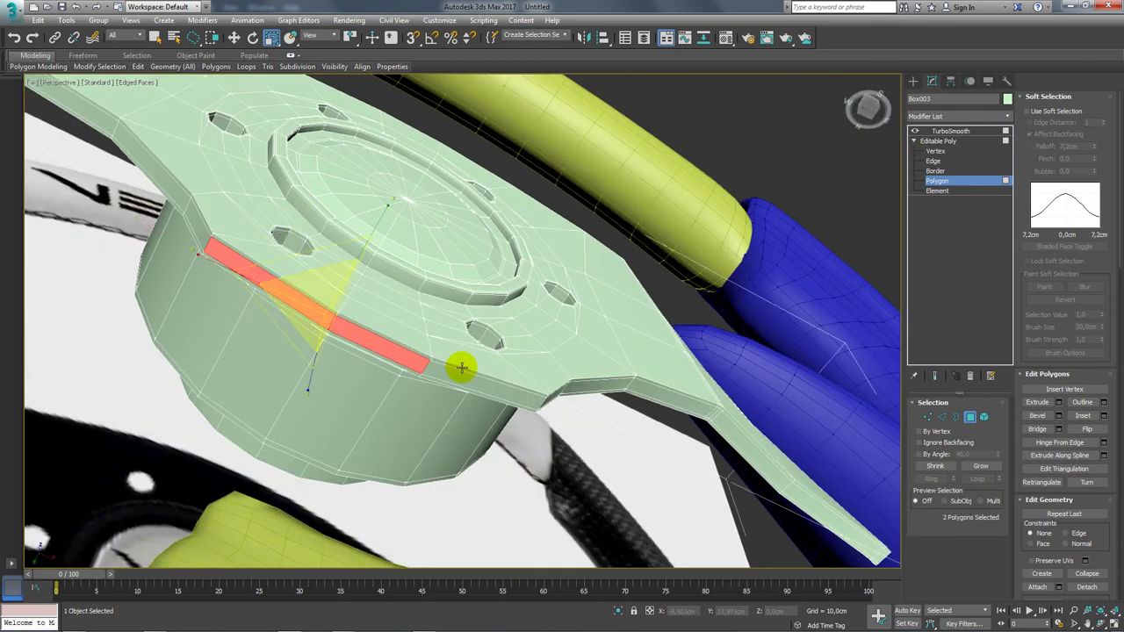
left_click(458, 377, "ctrl")
left_click(482, 377, "alt")
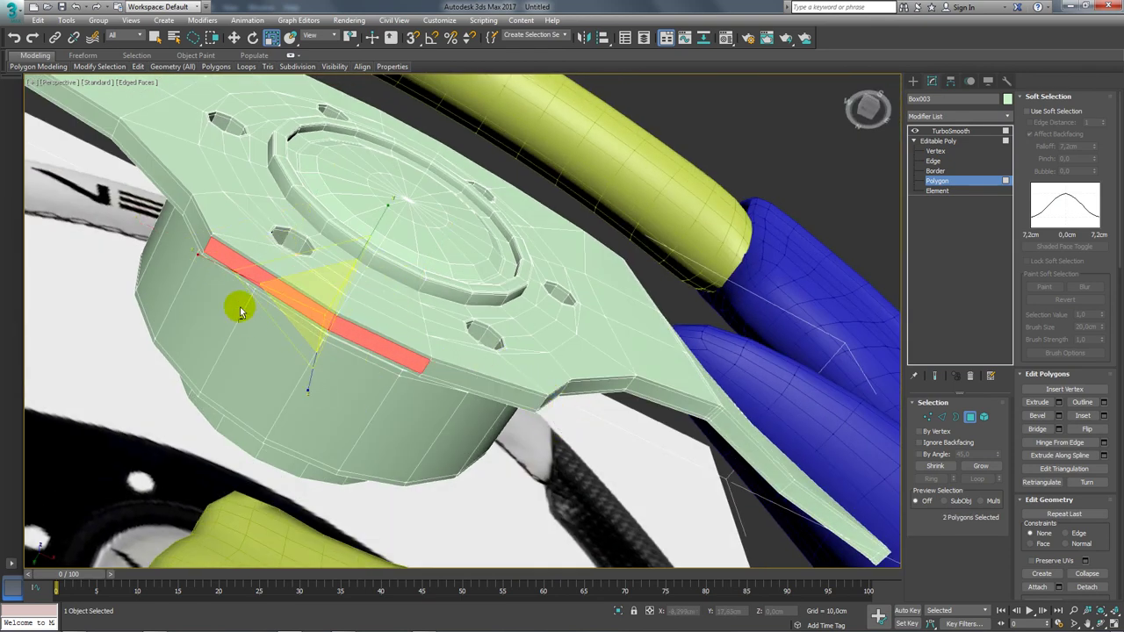
left_click(250, 280, "alt")
middle_click_drag(543, 312, 543, 351, "alt")
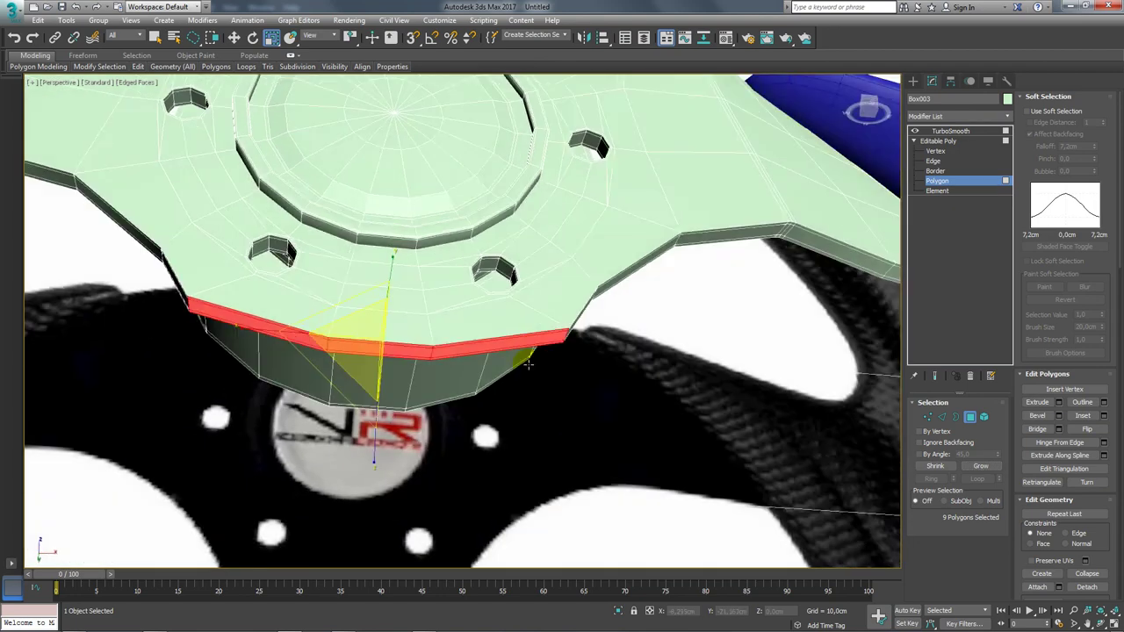
key("f")
scroll(532, 343, "up", 5)
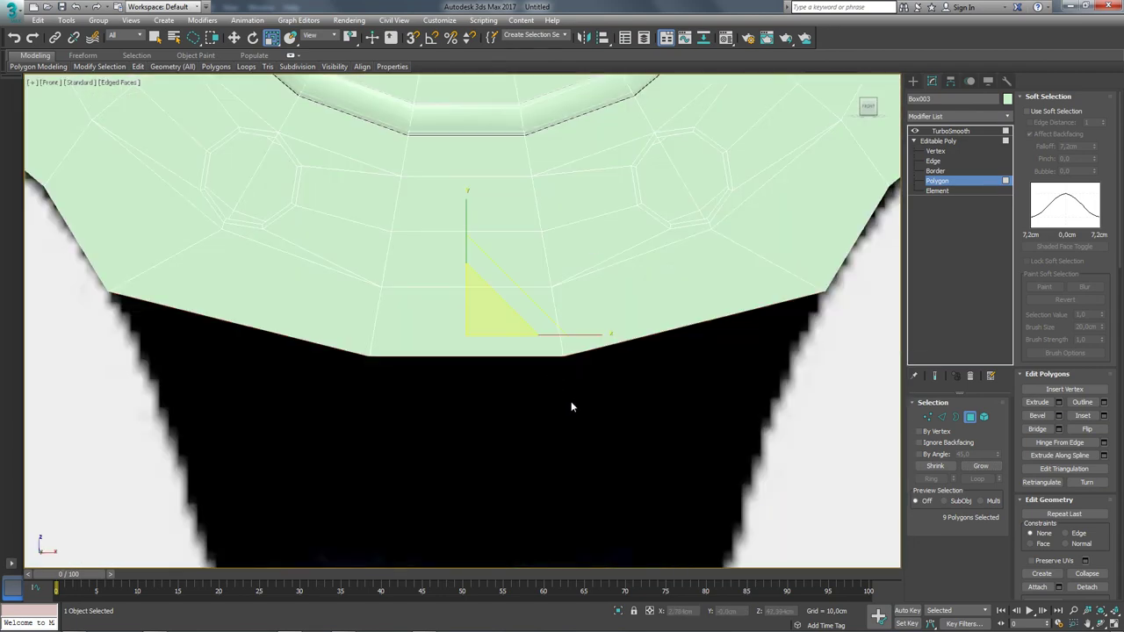
scroll(736, 333, "down", 2)
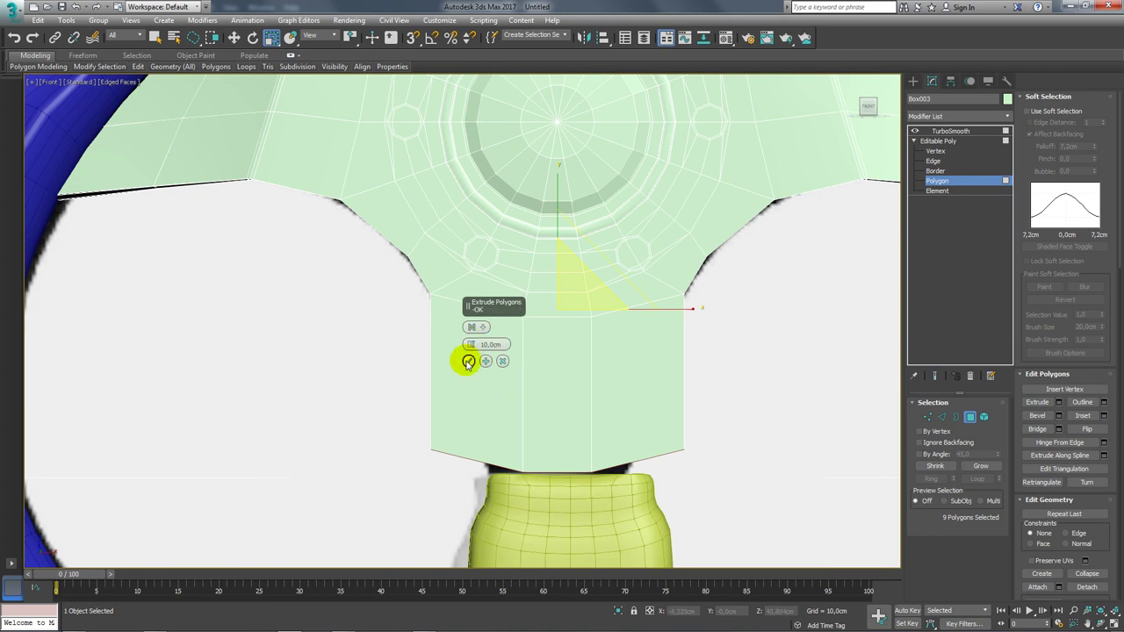
- Extrude the bottom faces, lower them toward the grip and scale them to about 60%
left_click(468, 362)
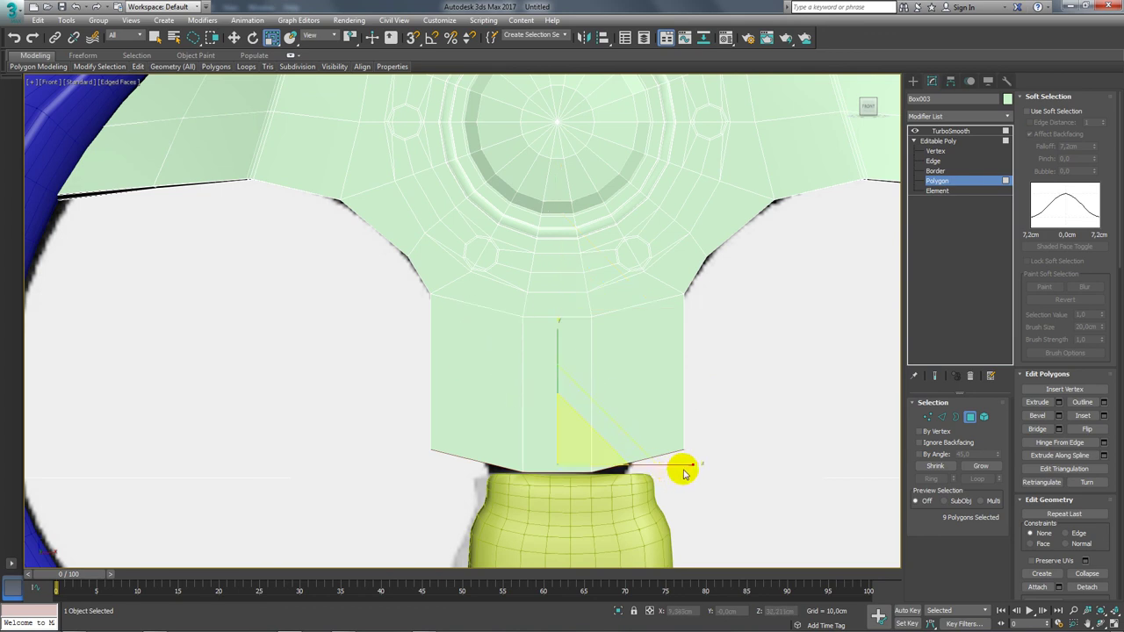
key("w")
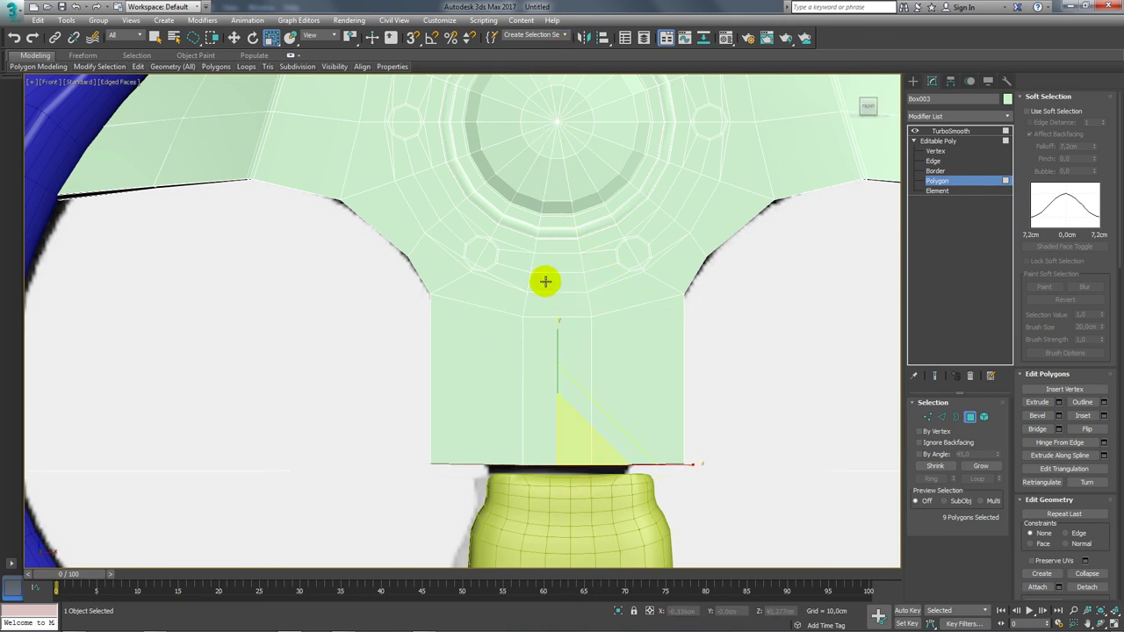
left_click_drag(567, 381, 557, 396)
key("e")
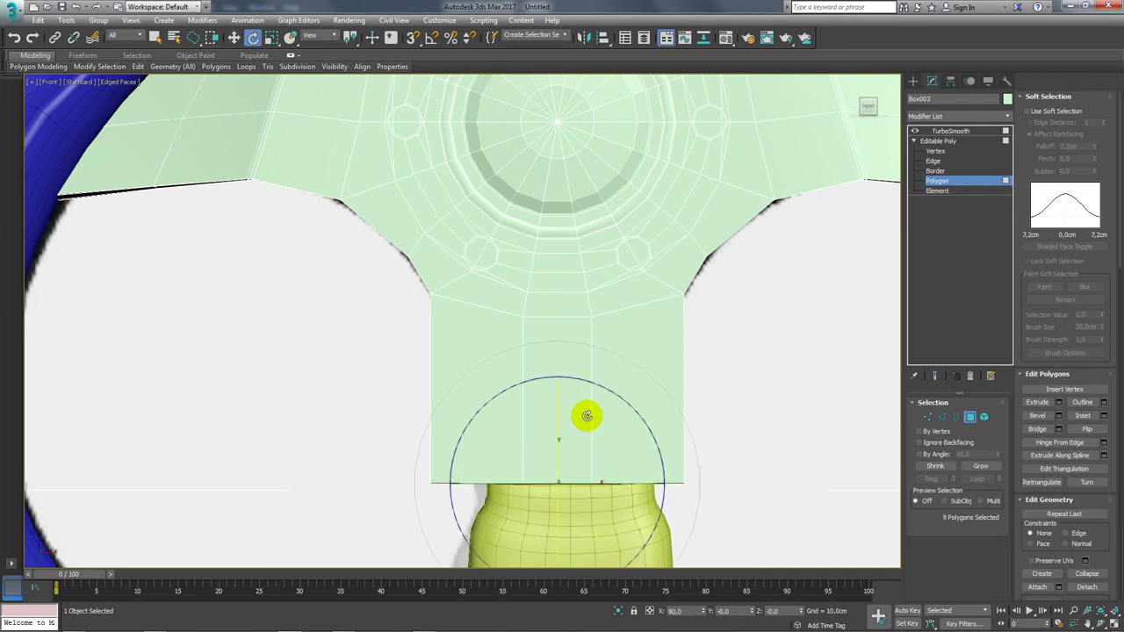
key("r")
left_click_drag(685, 484, 658, 485)
scroll(654, 485, "down", 3)
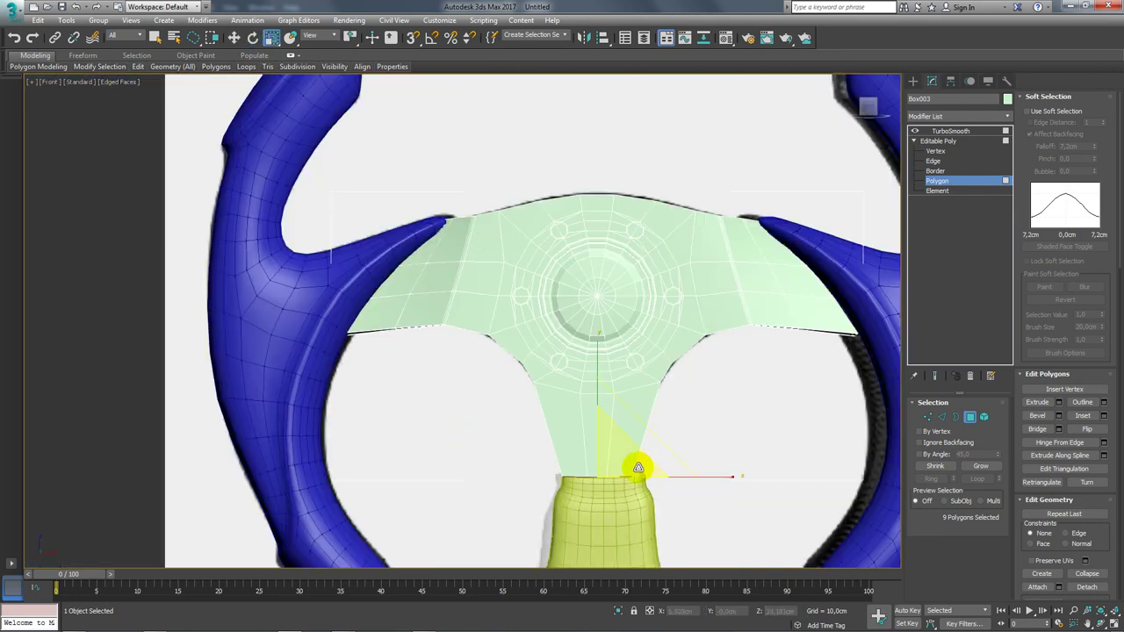
scroll(638, 466, "down", 1)
scroll(620, 394, "down", 1)
scroll(624, 394, "up", 4)
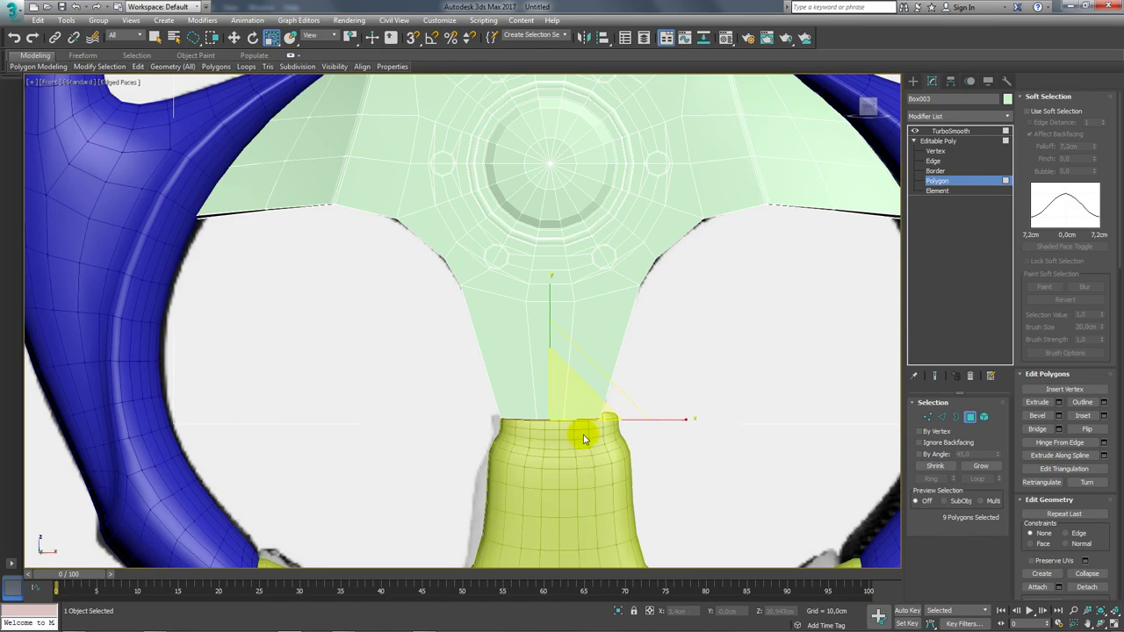
- Shift the spoke end sideways to line up with the lower grip
mouse_move(583, 434)
middle_mouse_down("alt")
mouse_move(635, 394)
mouse_move(605, 422)
mouse_move(673, 444)
middle_mouse_up("alt")
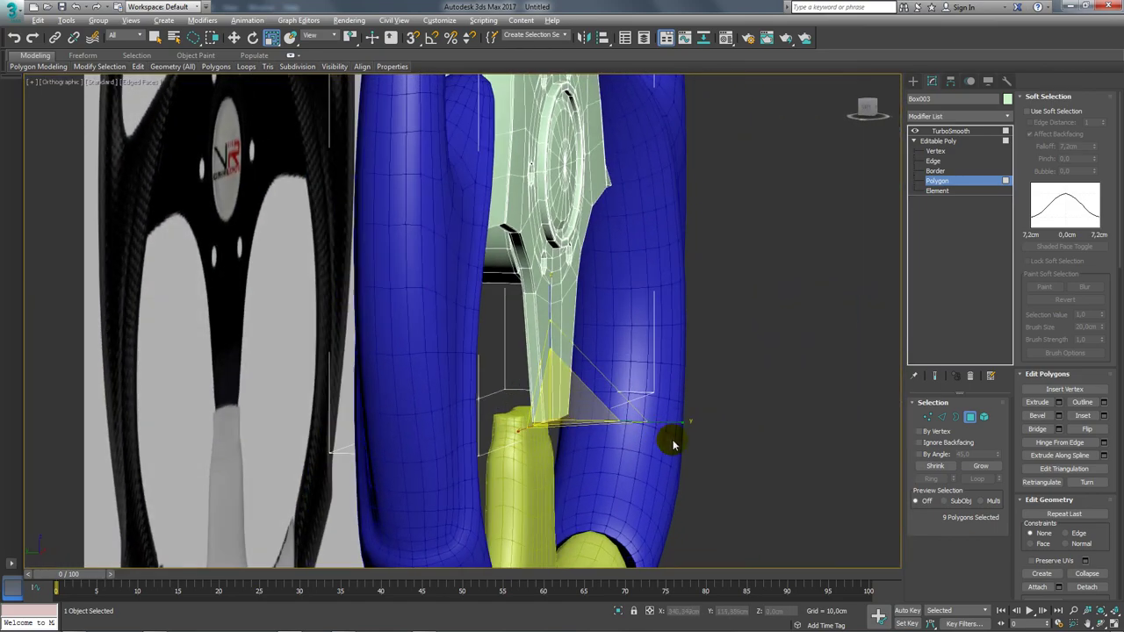
key("w")
left_click_drag(459, 420, 433, 421)
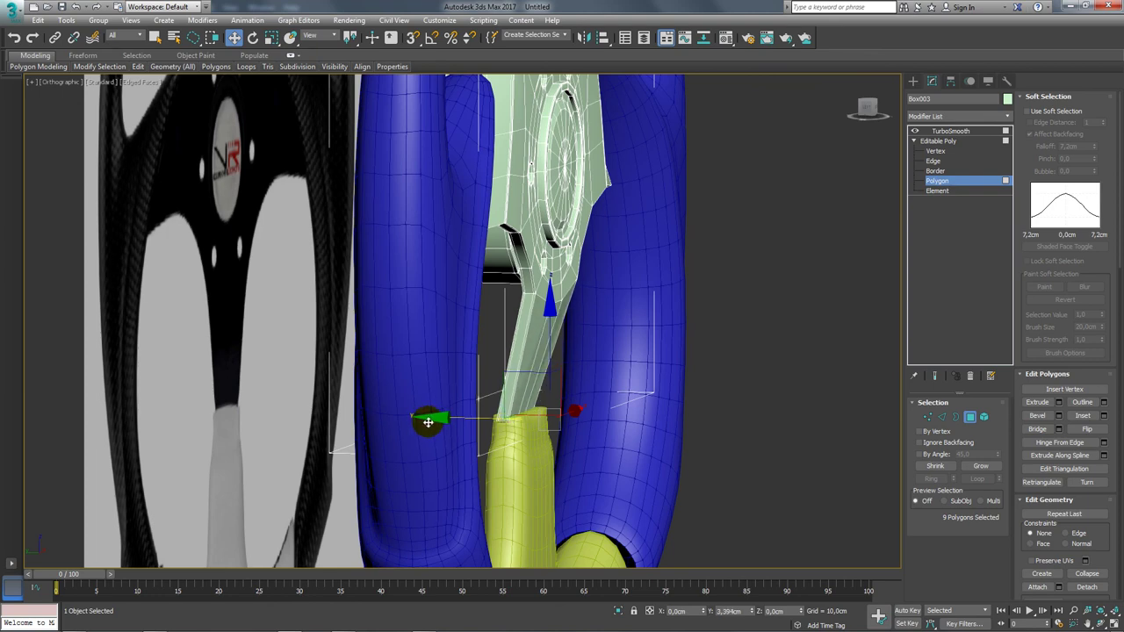
mouse_move(433, 421)
middle_mouse_down("alt")
mouse_move(516, 334)
mouse_move(522, 372)
middle_mouse_up("alt")
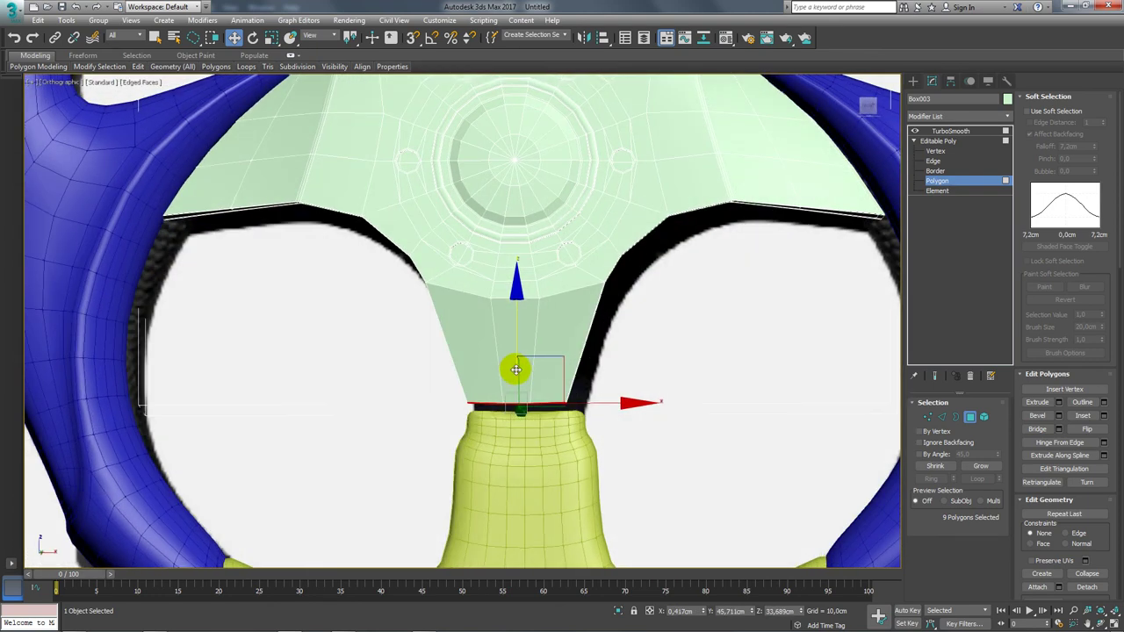
key("e")
key("r")
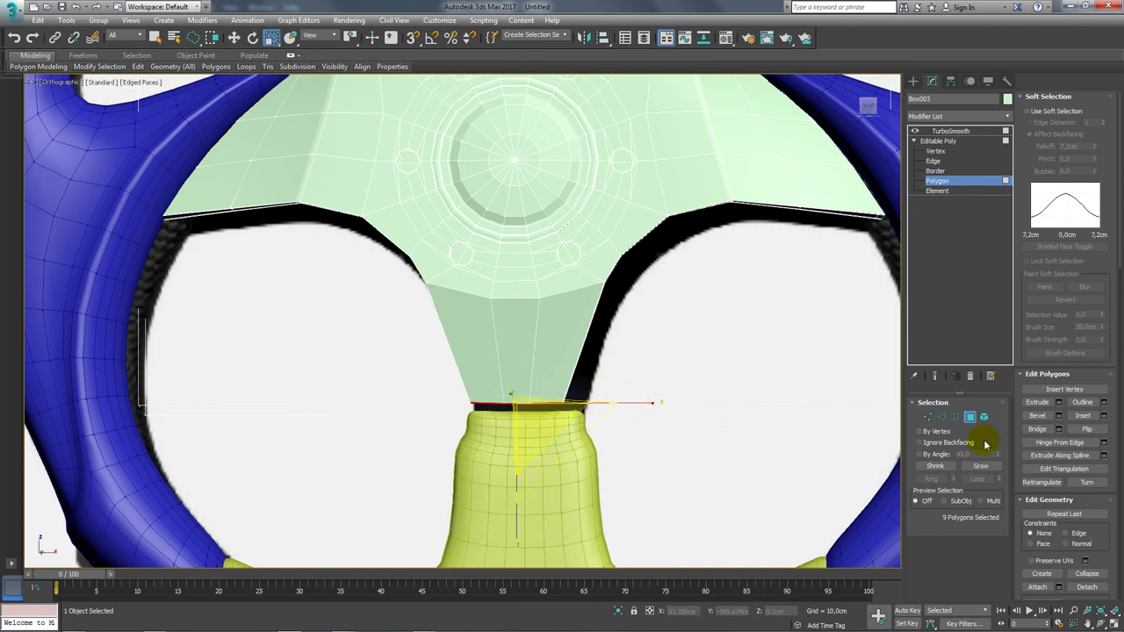
- Extrude the spoke end again and move it down onto the yellow grip
left_click(1058, 402)
left_click(469, 367)
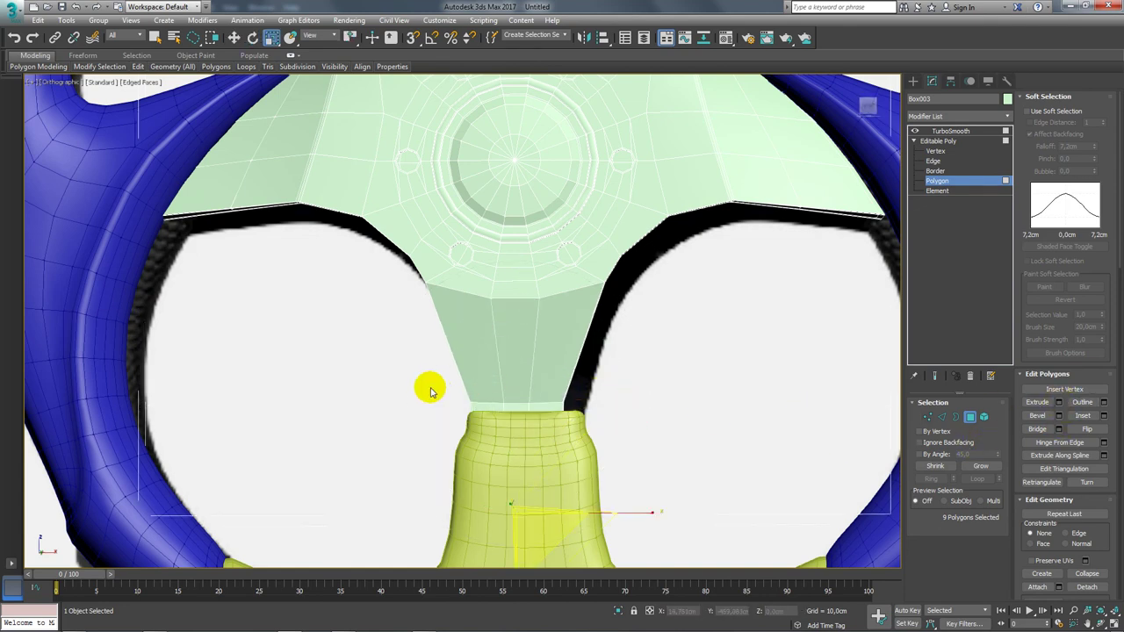
mouse_move(431, 389)
middle_mouse_down("alt")
mouse_move(477, 408)
mouse_move(527, 401)
middle_mouse_up("alt")
key("w")
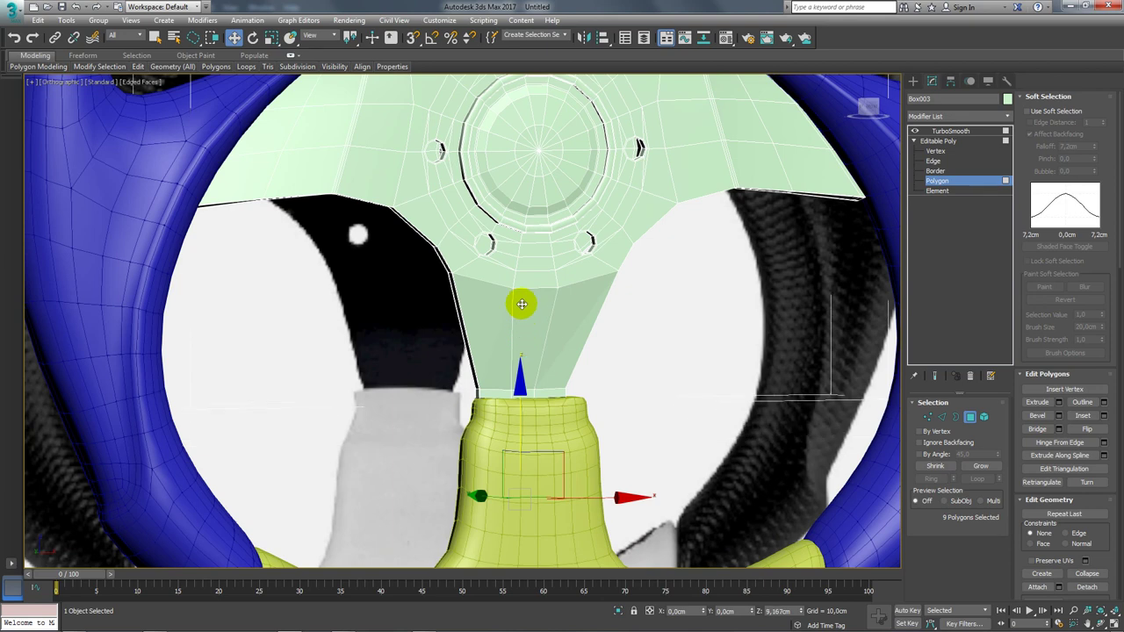
left_click_drag(521, 304, 509, 356)
middle_click_drag(509, 355, 508, 361, "alt")
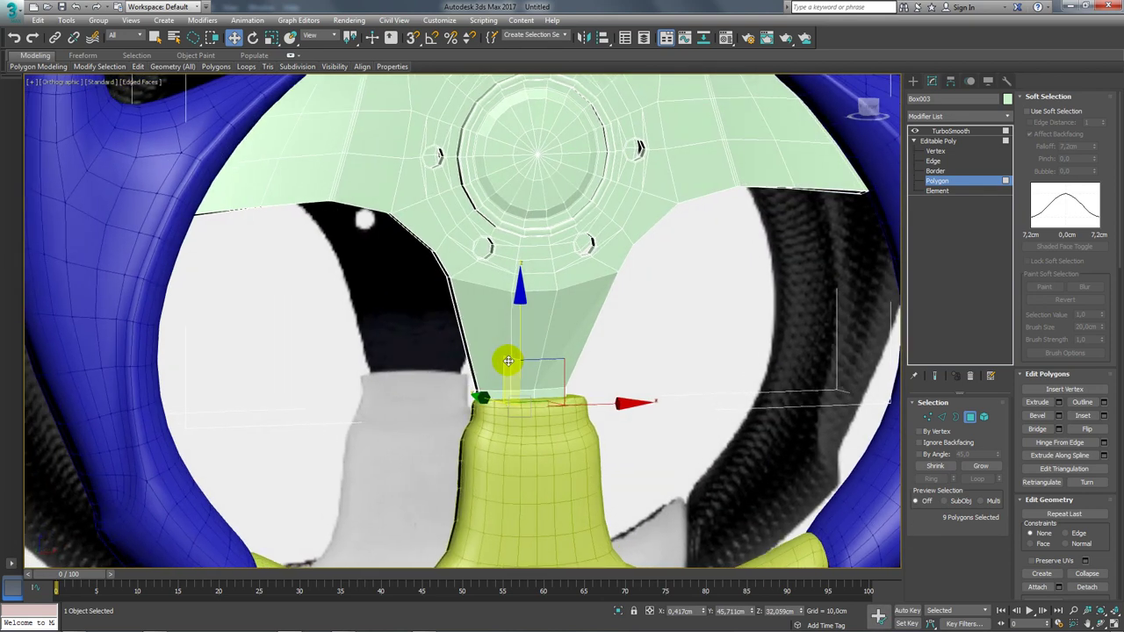
left_click(943, 416)
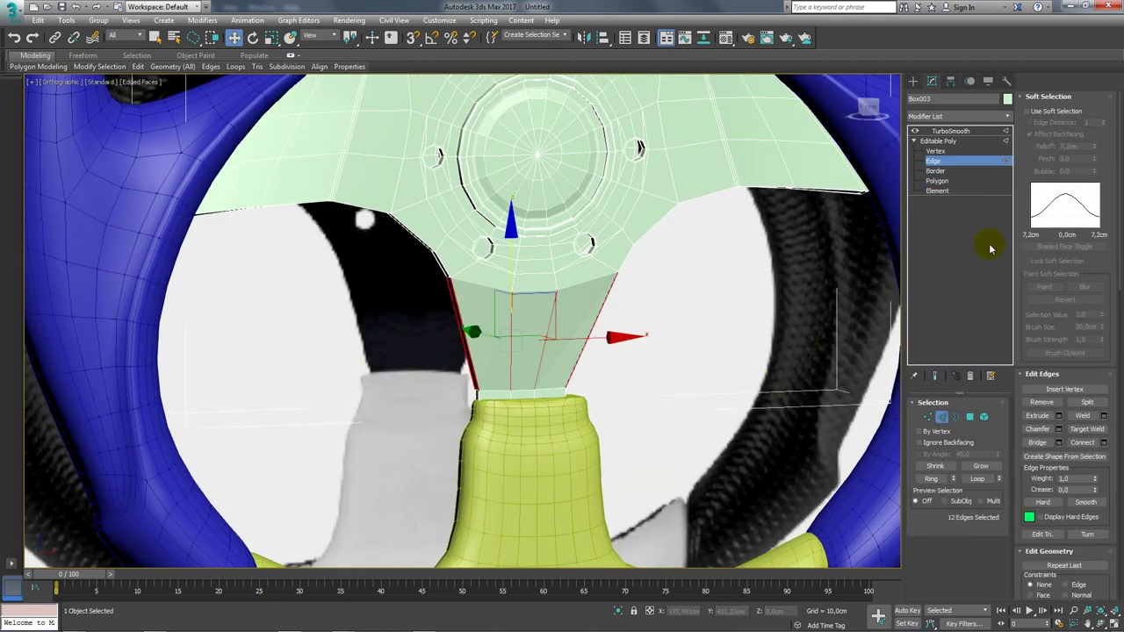
- Connect two edge loops across the lower spoke
left_click(1094, 442)
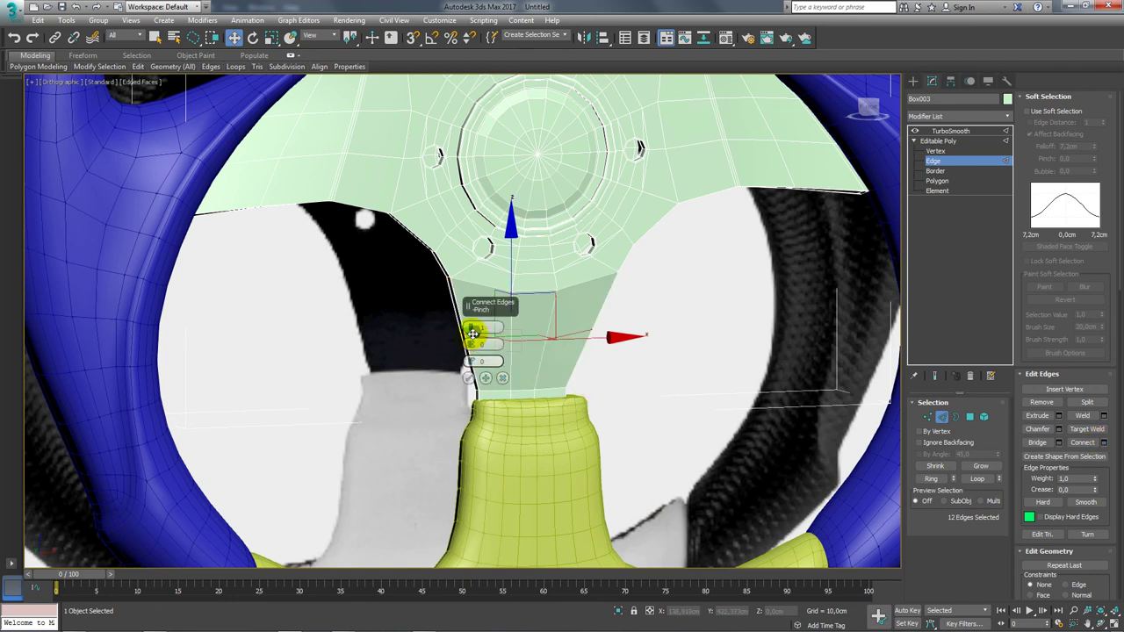
left_click_drag(475, 361, 474, 145)
left_click(471, 329)
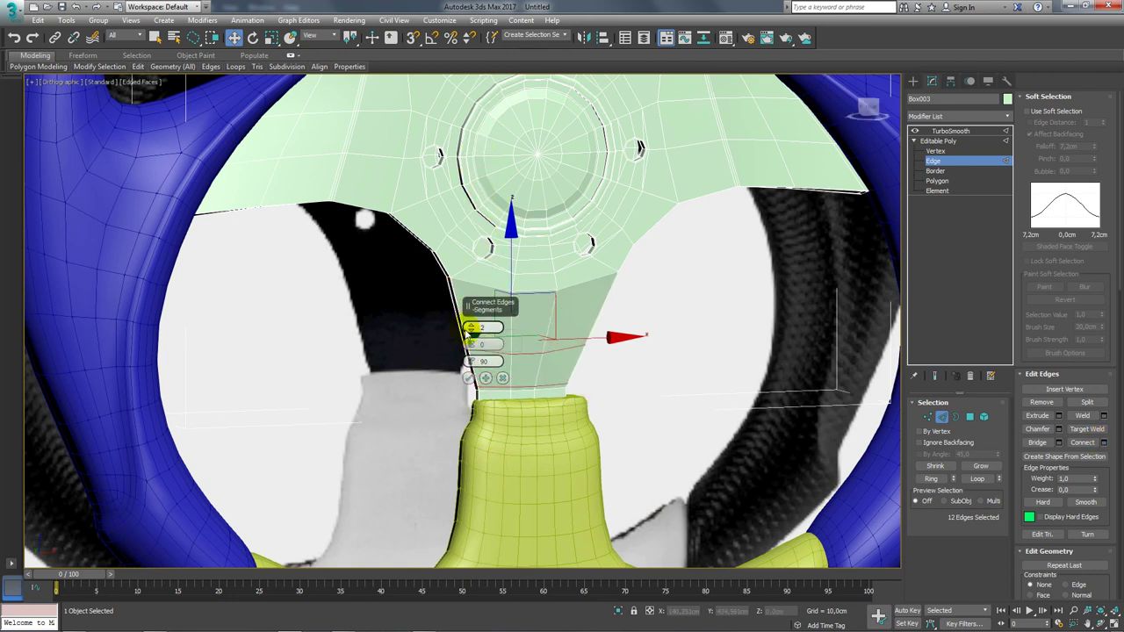
left_click(469, 378)
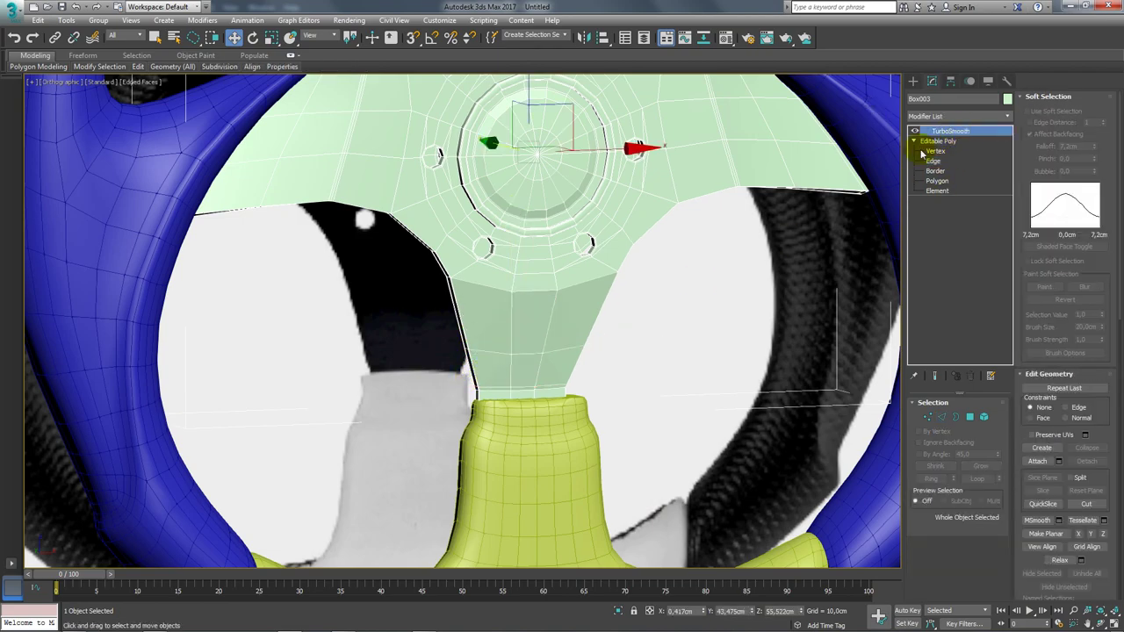
- Show the smoothed hub again and select the left blue grip (Box001)
left_click(950, 131)
mouse_move(547, 328)
middle_mouse_down("alt")
mouse_move(518, 329)
mouse_move(569, 424)
mouse_move(624, 374)
middle_mouse_up("alt")
scroll(606, 404, "down", 3)
scroll(596, 416, "down", 2)
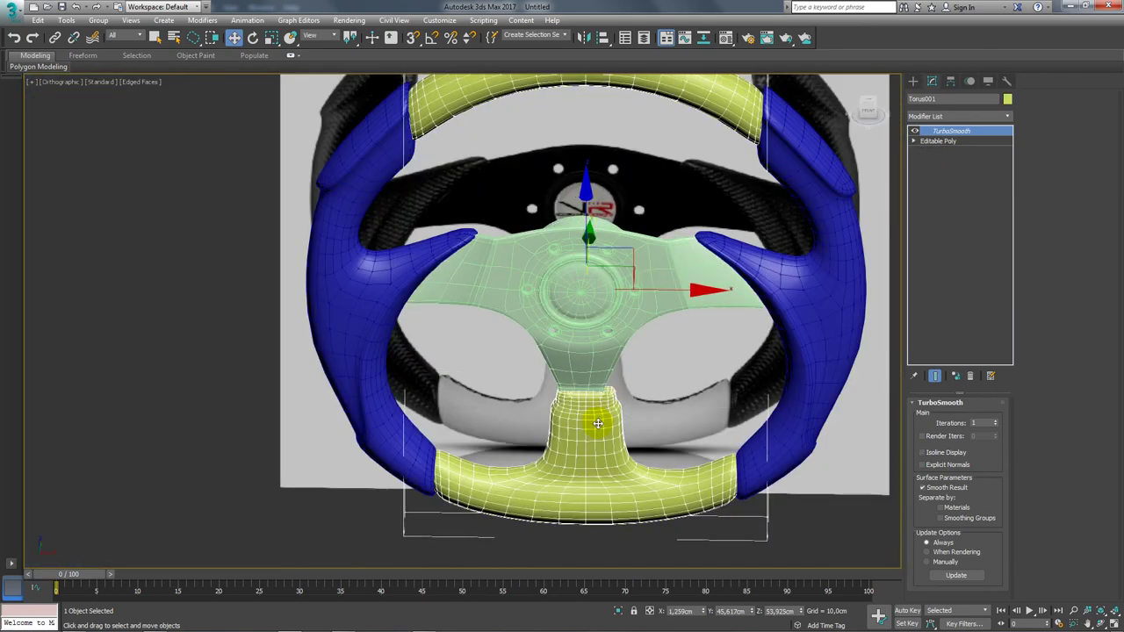
scroll(595, 416, "down", 3)
middle_click_drag(595, 416, 604, 408, "alt")
left_click(604, 407)
scroll(604, 407, "up", 2)
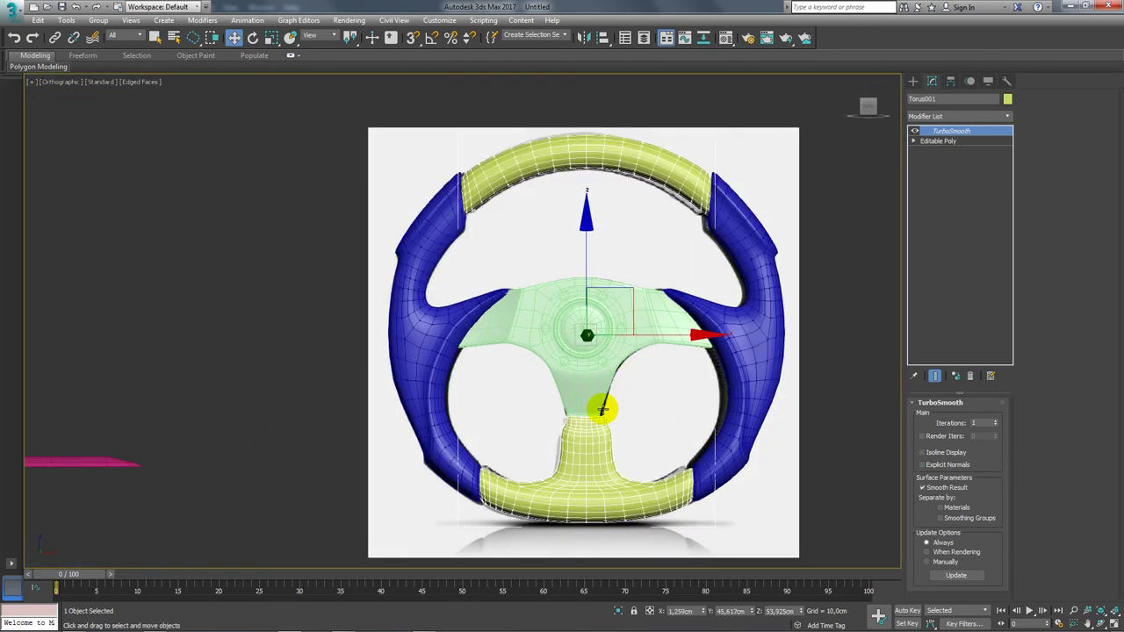
scroll(603, 407, "up", 2)
scroll(592, 366, "up", 2)
left_click(347, 263)
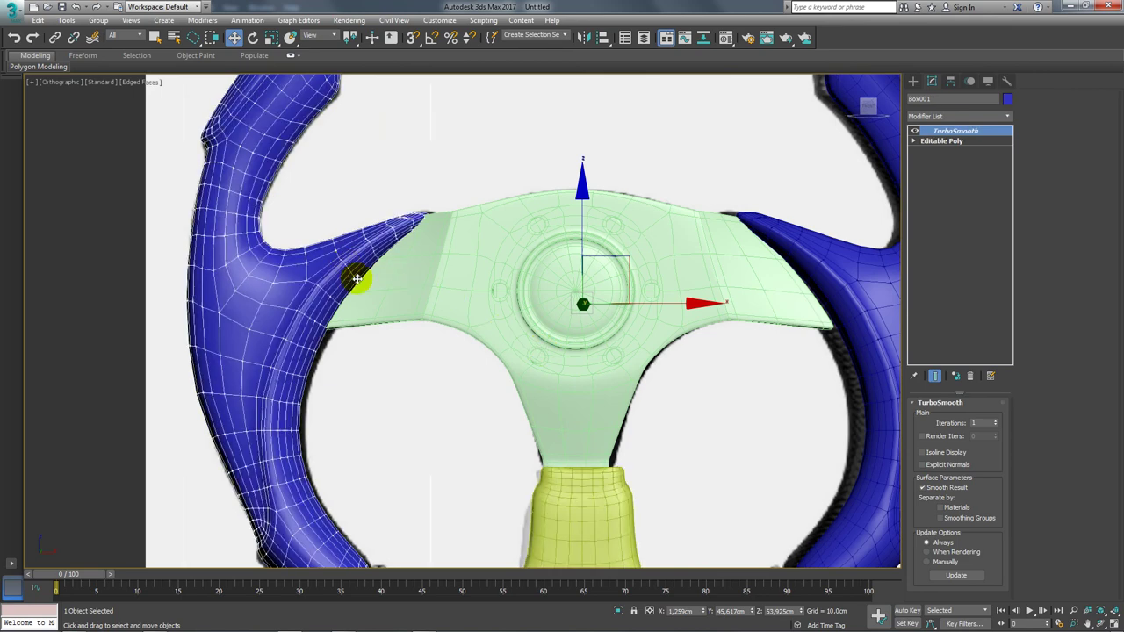
scroll(359, 276, "down", 2)
scroll(647, 288, "down", 2)
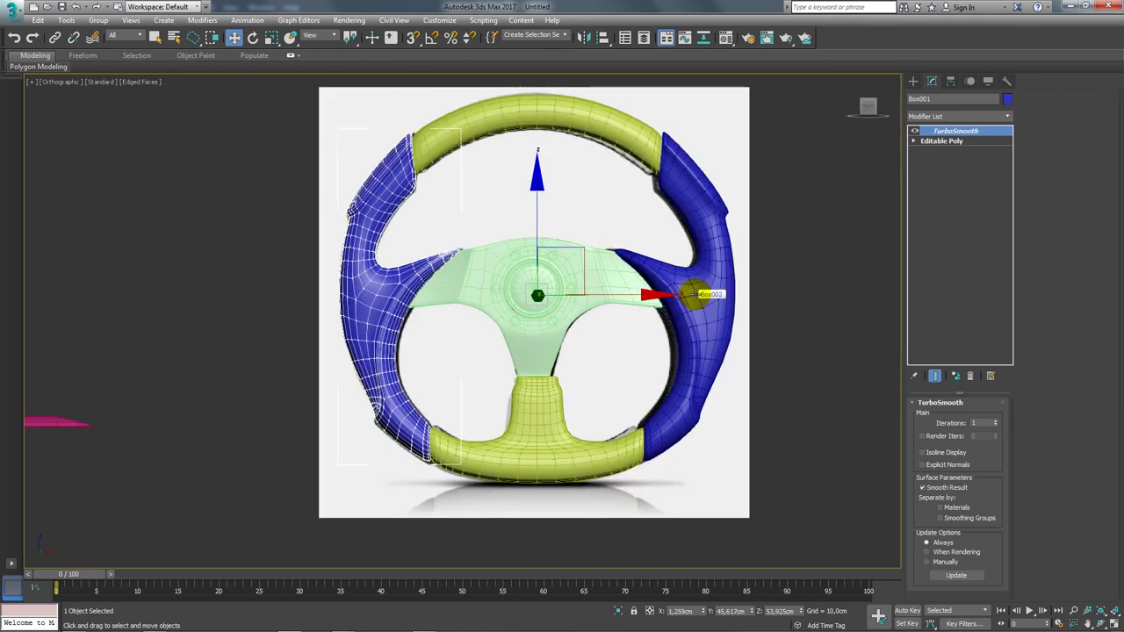
- Remove the blue grip's smoothing and attach the right blue grip to the left one
left_click(972, 379)
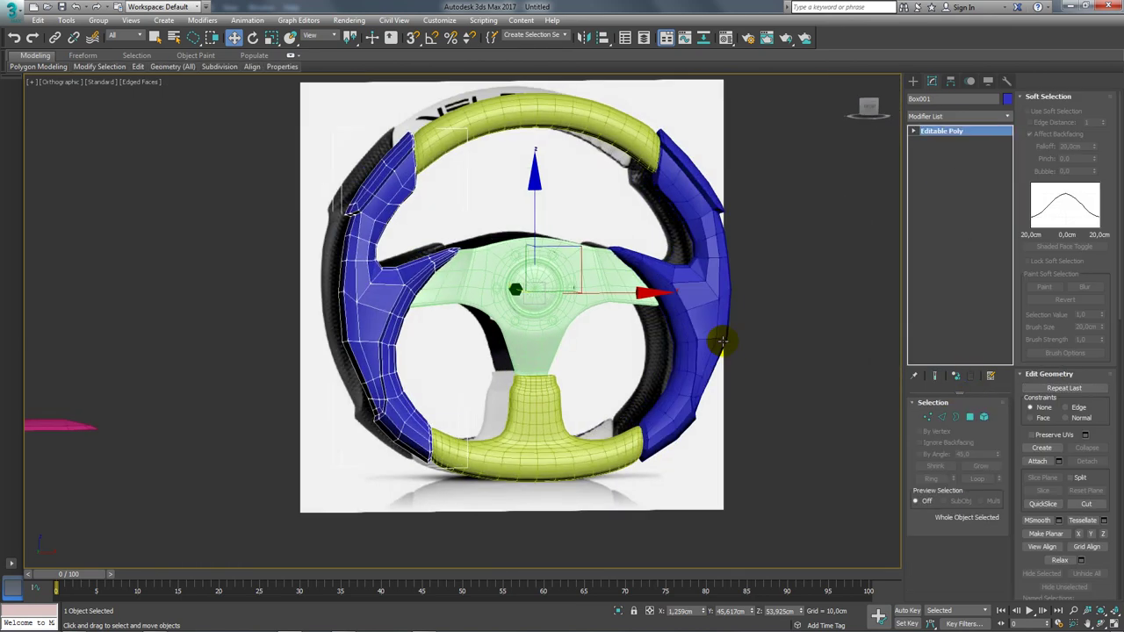
middle_click_drag(720, 336, 741, 353, "alt")
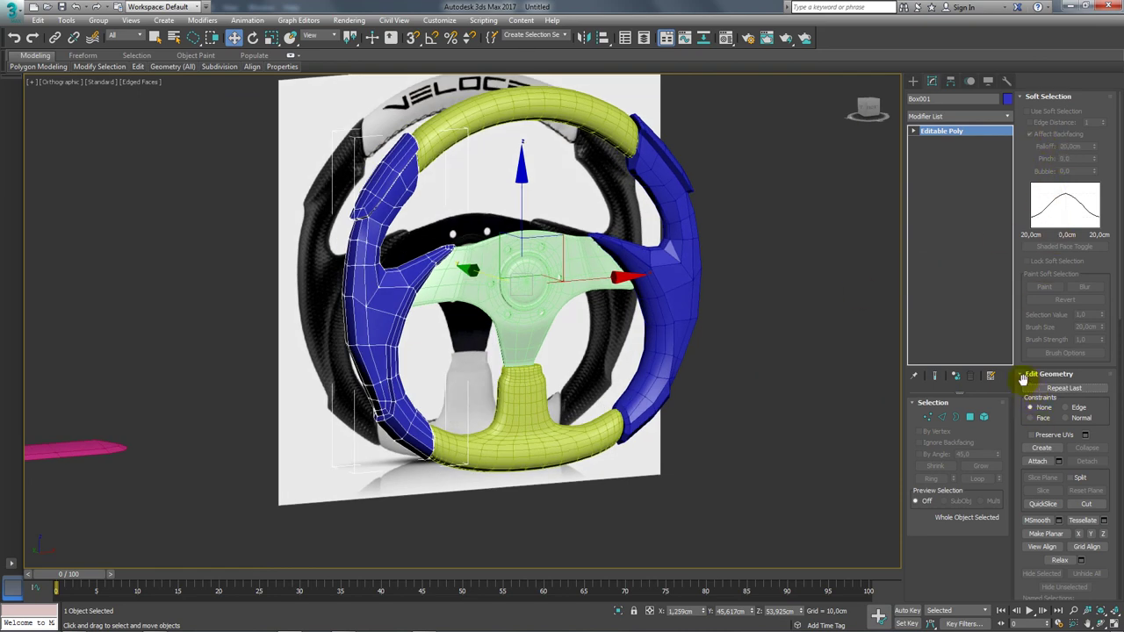
left_click(1035, 460)
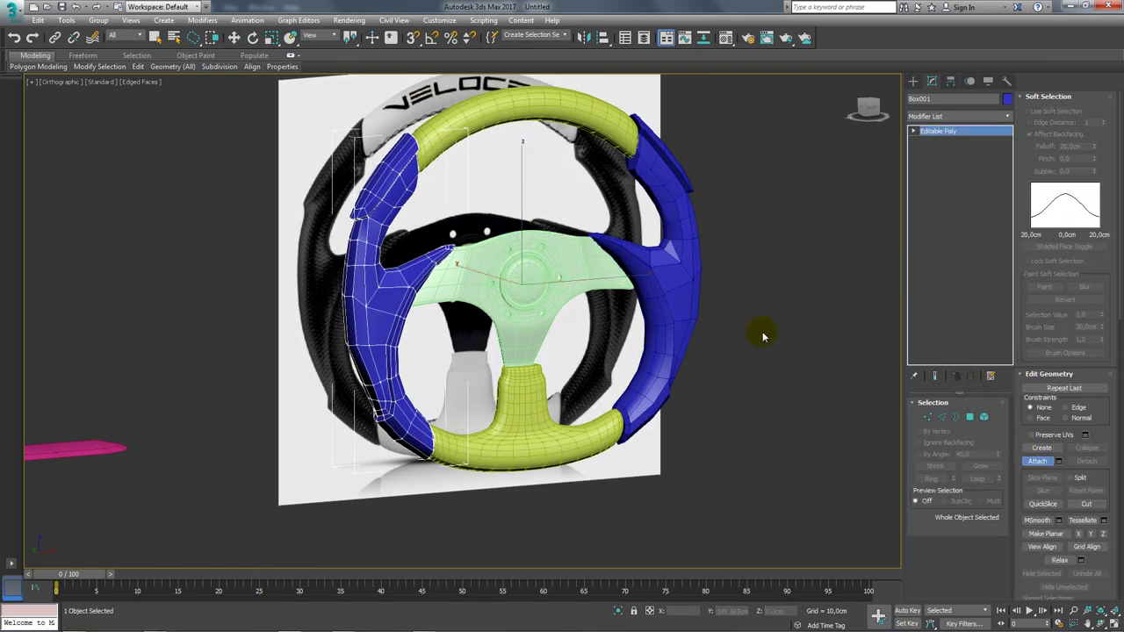
left_click(671, 295)
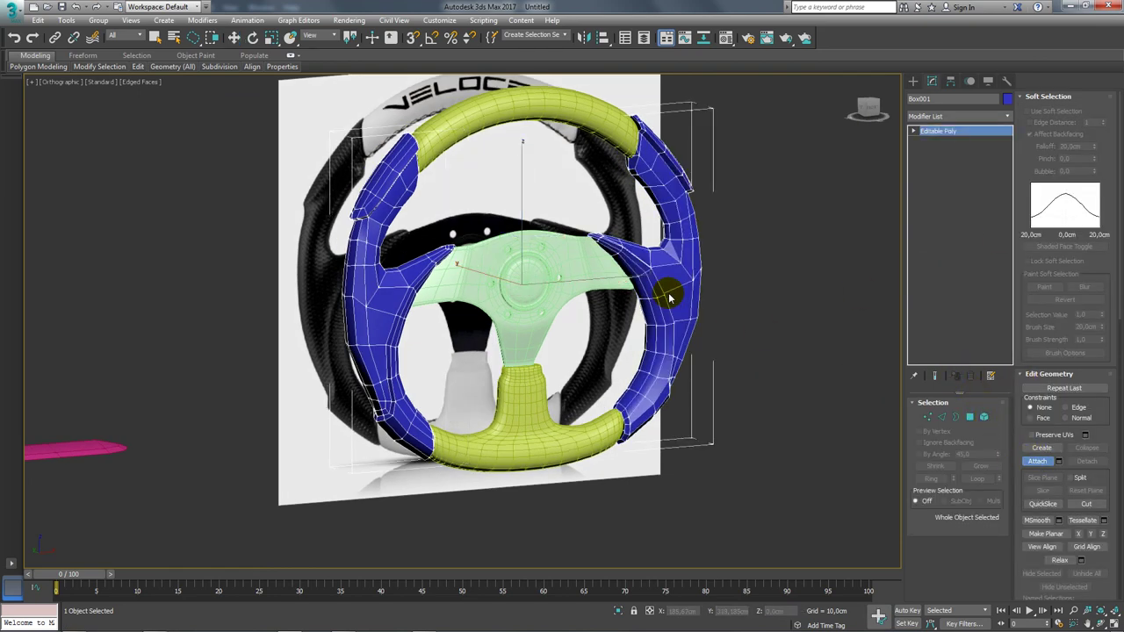
- Centre the green hub's pivot on the object using Affect Pivot Only and Center to Object
left_click(950, 80)
left_click(962, 163)
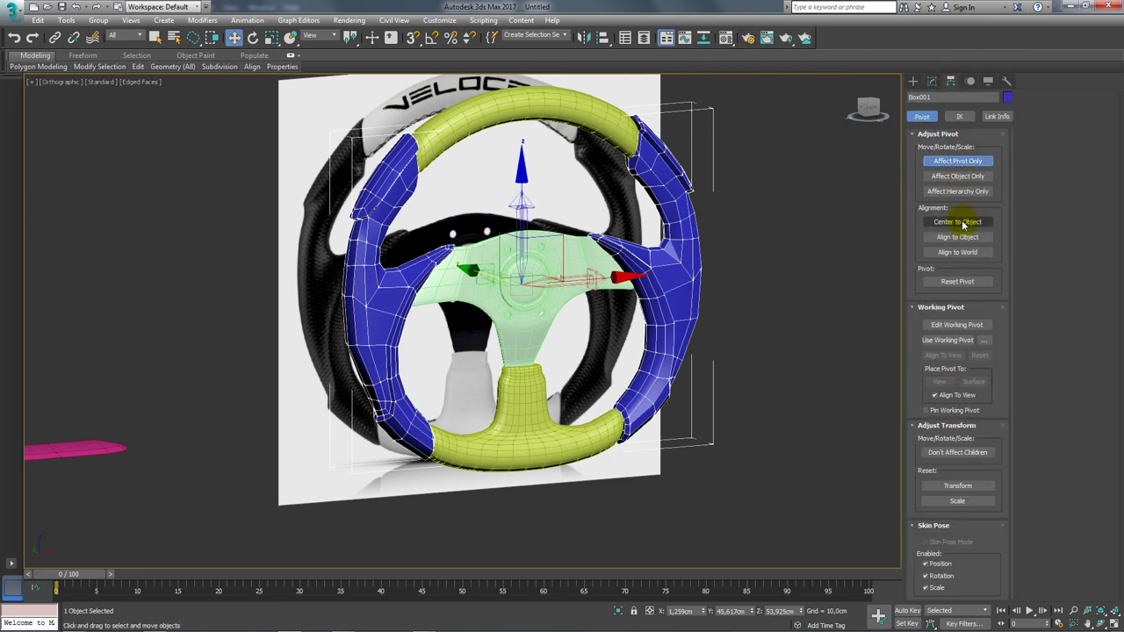
left_click(957, 161)
mouse_move(726, 218)
middle_mouse_down()
mouse_move(747, 271)
mouse_move(603, 295)
middle_mouse_up()
left_click(606, 299)
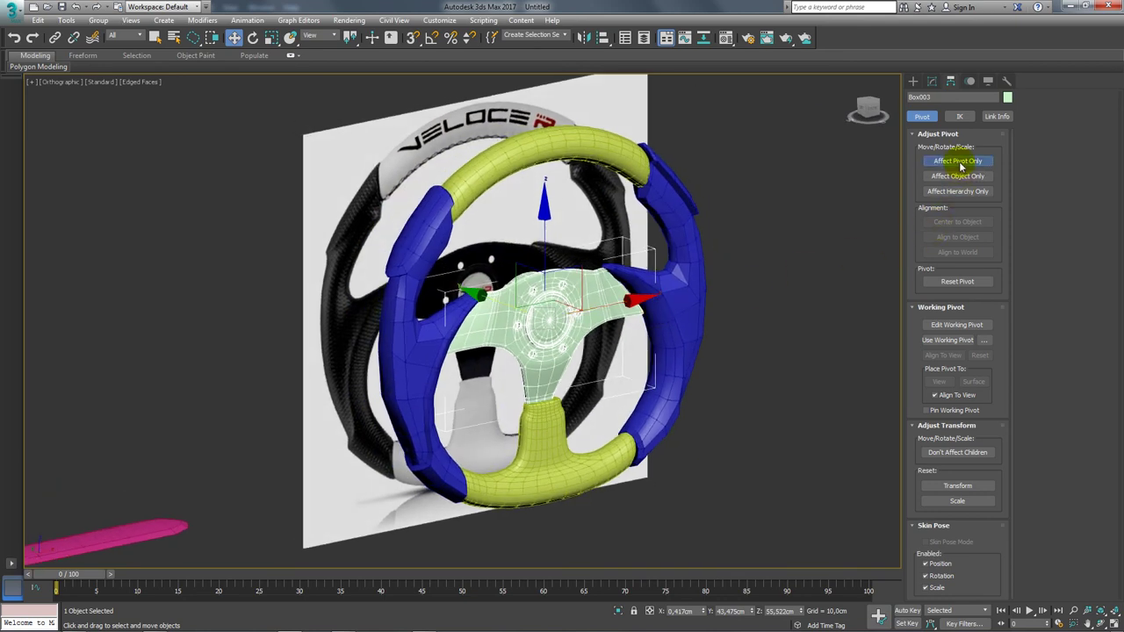
left_click(960, 164)
left_click(957, 221)
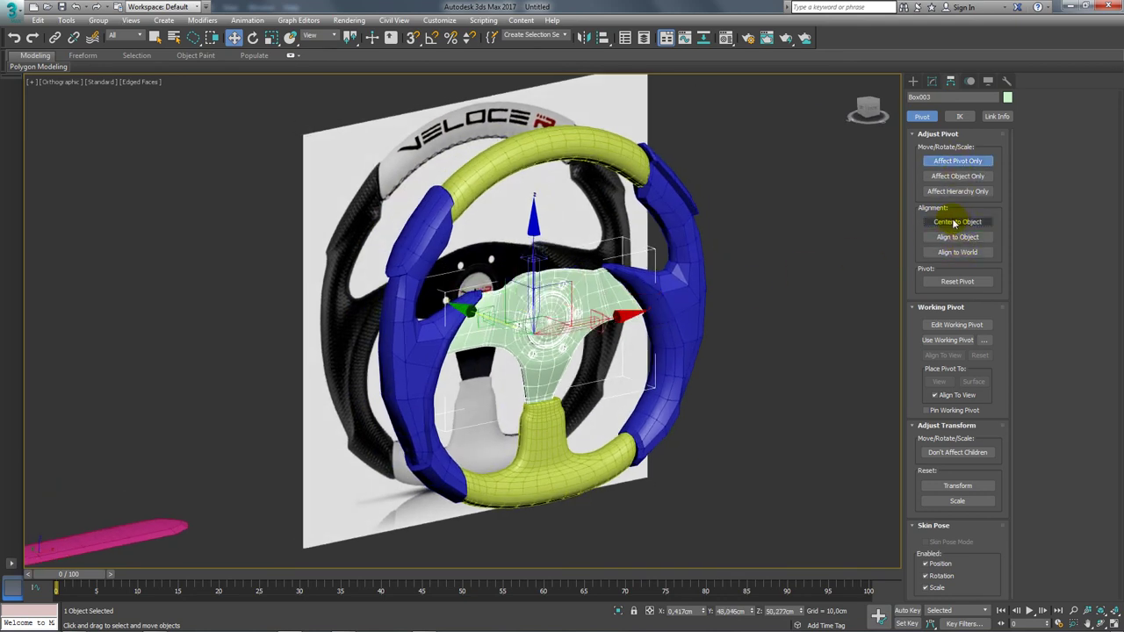
left_click(957, 161)
middle_click_drag(780, 268, 745, 217, "alt")
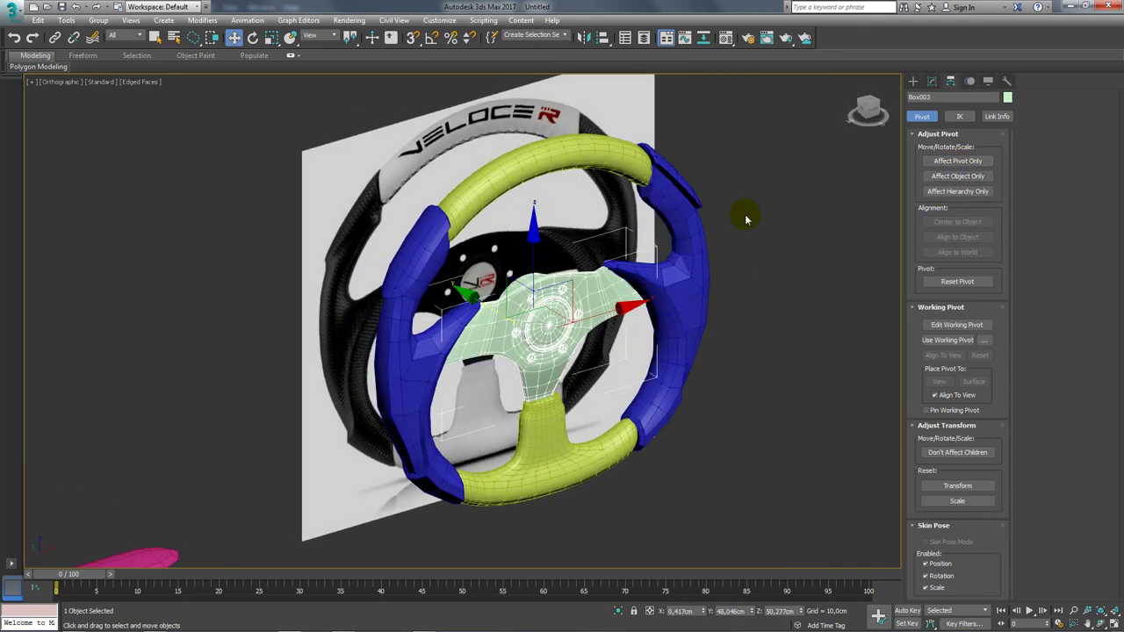
- Align the hub to Box001 on X and Y Position only, Pivot Point to Pivot Point
left_click(681, 285)
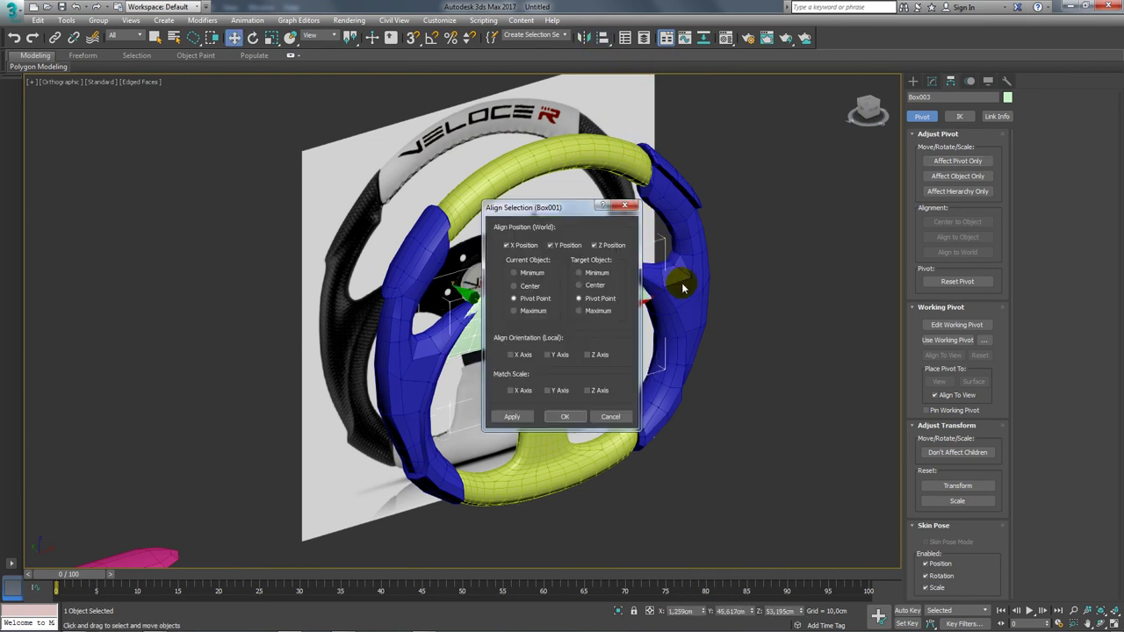
left_click_drag(553, 207, 769, 192)
left_click(723, 230)
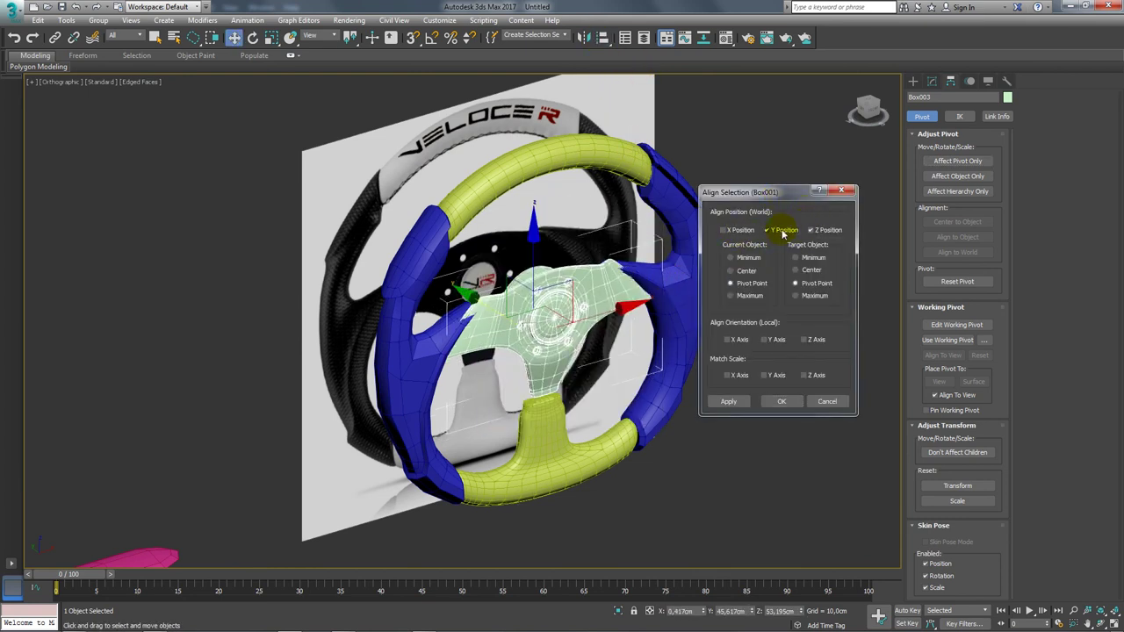
left_click(768, 230)
left_click(812, 230)
left_click(740, 232)
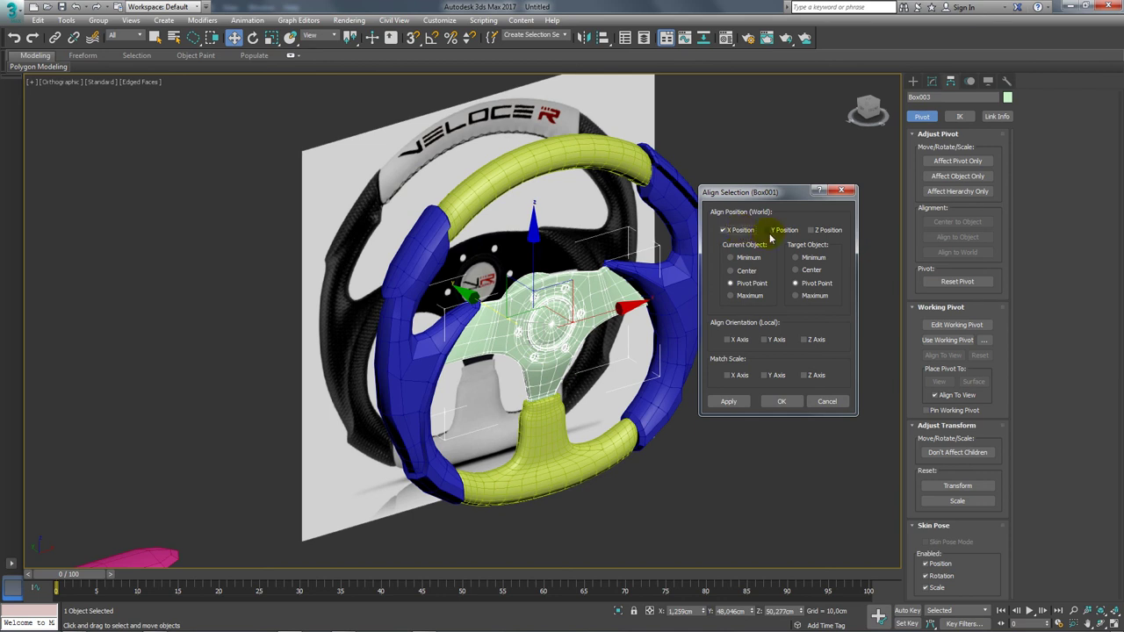
left_click(775, 232)
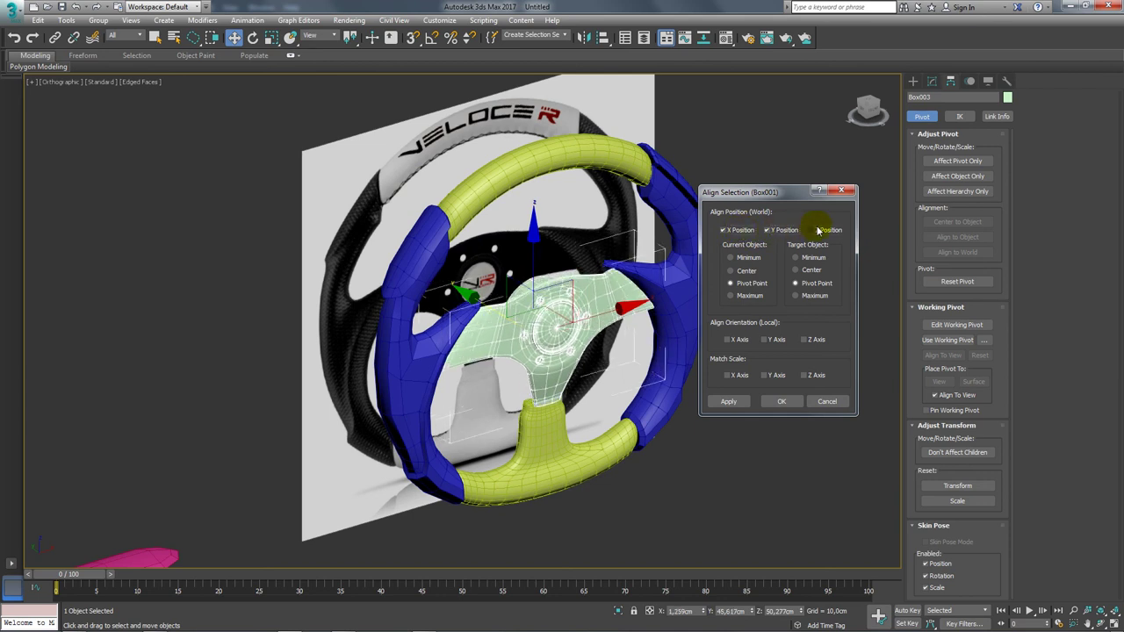
left_click(781, 401)
middle_click_drag(745, 378, 584, 421, "alt")
scroll(585, 422, "up", 3)
scroll(572, 369, "up", 3)
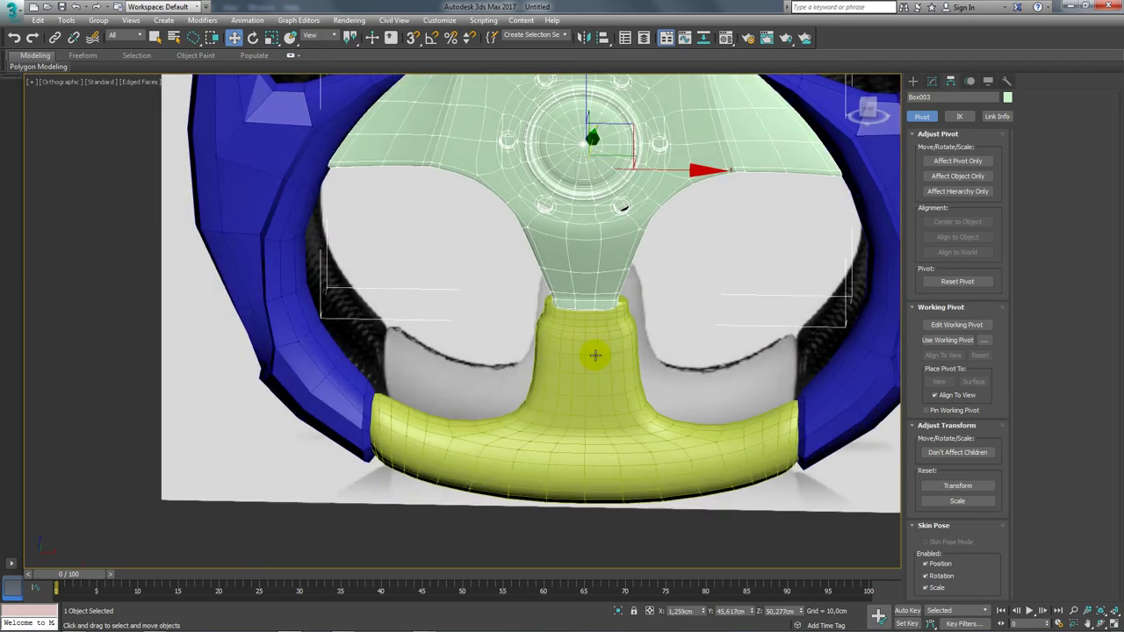
mouse_move(595, 354)
middle_mouse_down("alt")
mouse_move(668, 358)
mouse_move(677, 396)
mouse_move(582, 383)
mouse_move(594, 366)
mouse_move(658, 375)
mouse_move(595, 363)
mouse_move(640, 363)
mouse_move(644, 376)
mouse_move(635, 339)
mouse_move(630, 443)
mouse_move(606, 387)
middle_mouse_up("alt")
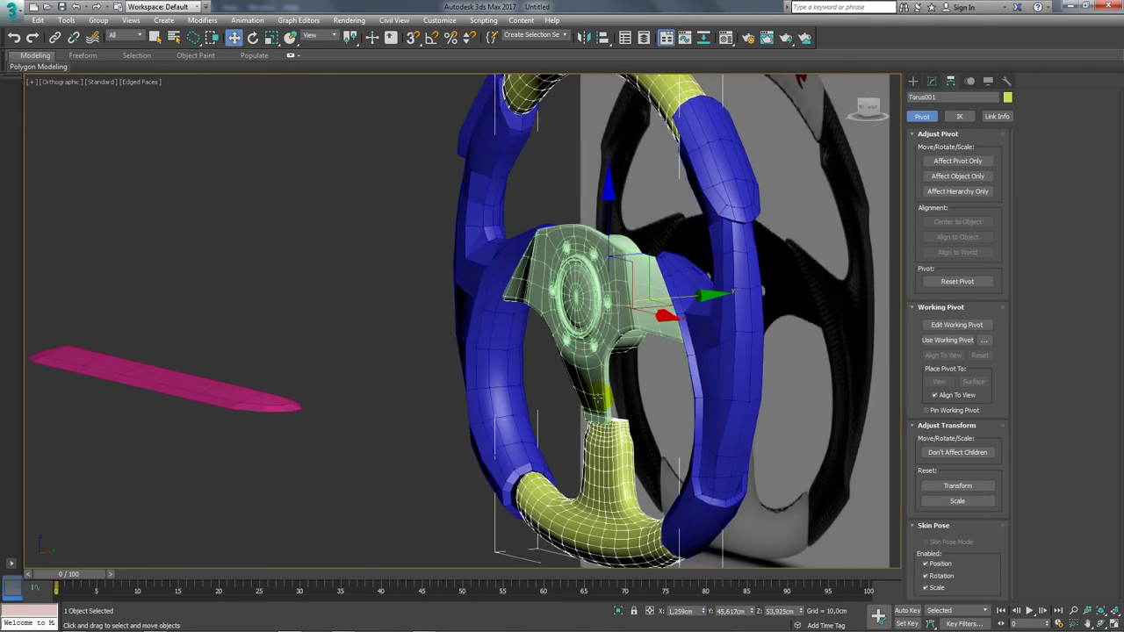
- Reposition the hub's lower spoke vertices at Vertex level toward the yellow grip, then return to TurboSmooth
left_click(933, 81)
left_click(935, 151)
scroll(651, 498, "up", 5)
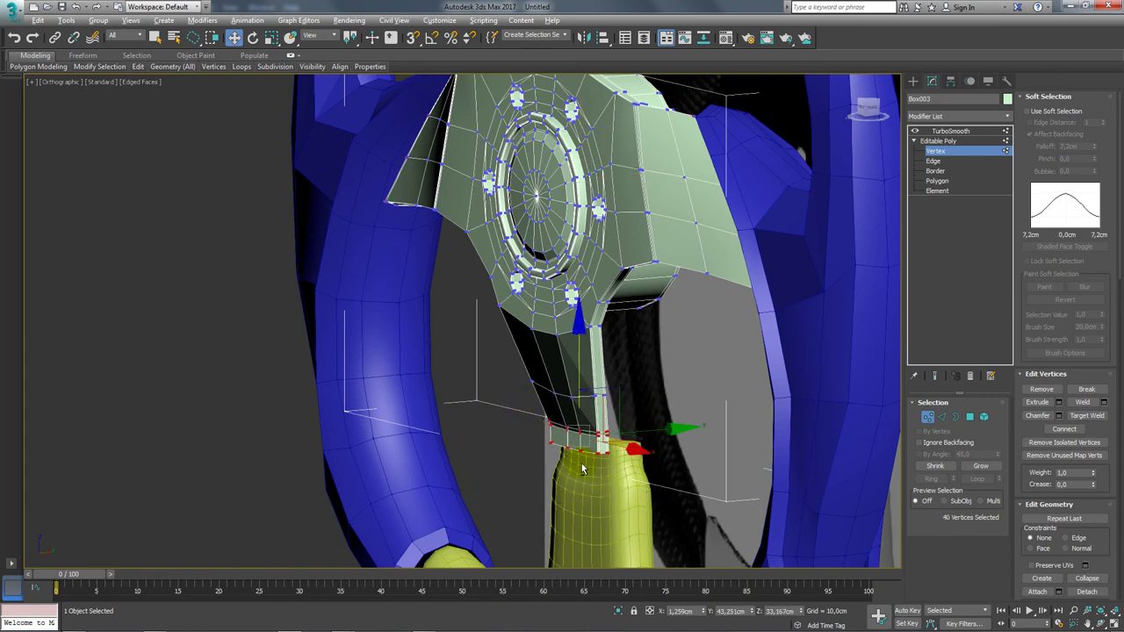
middle_click_drag(581, 468, 619, 410, "alt")
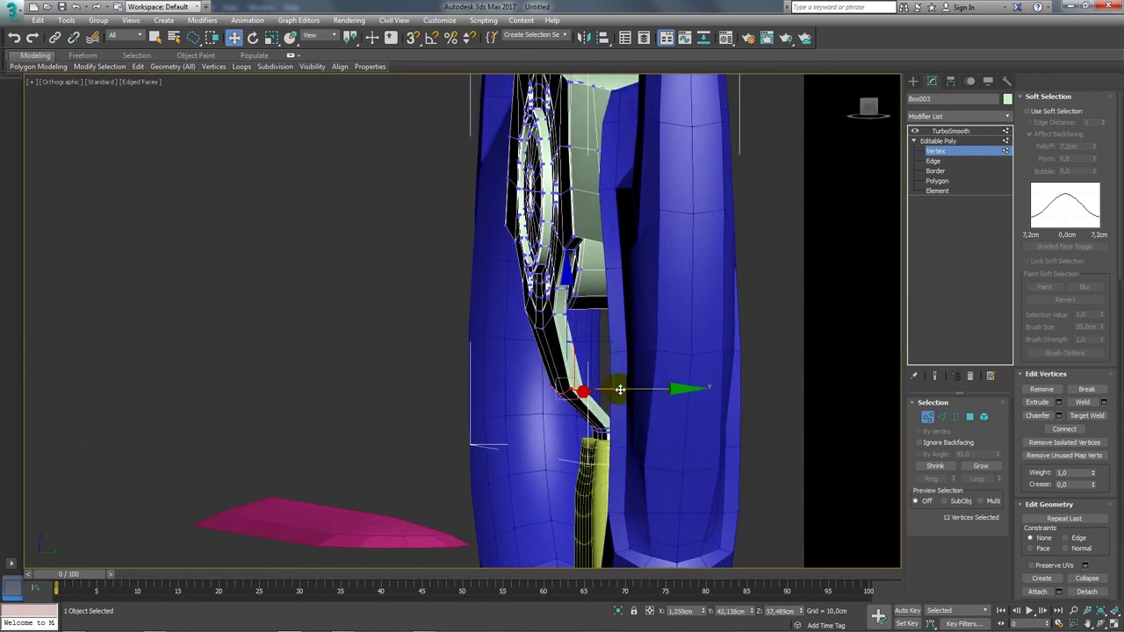
middle_click_drag(633, 387, 697, 392, "alt")
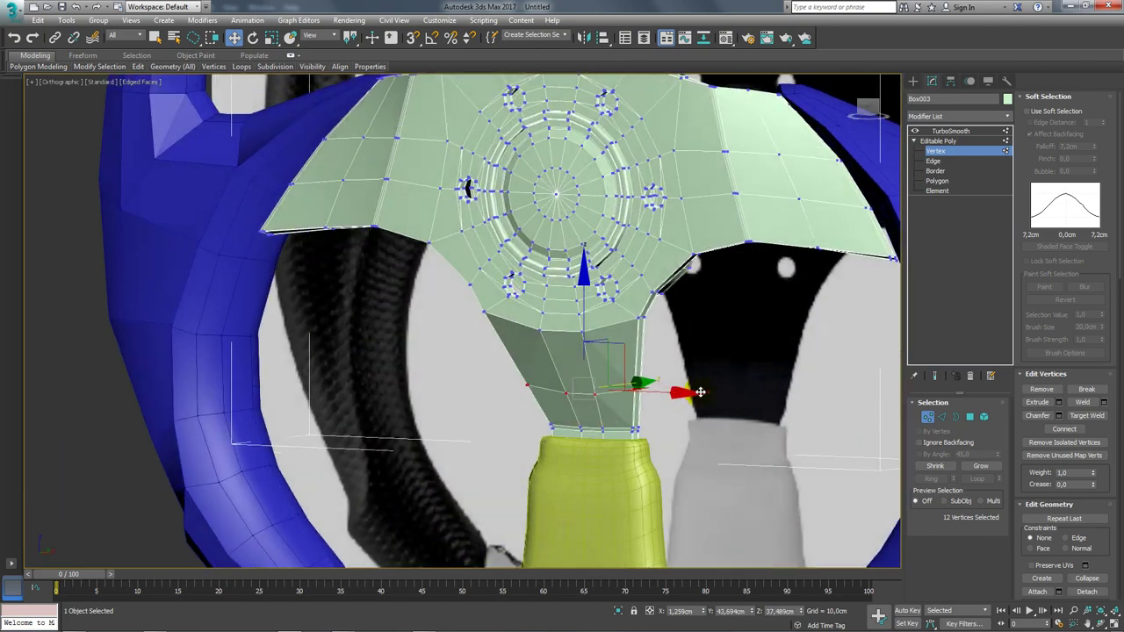
left_click(950, 131)
middle_click_drag(683, 282, 548, 369, "alt")
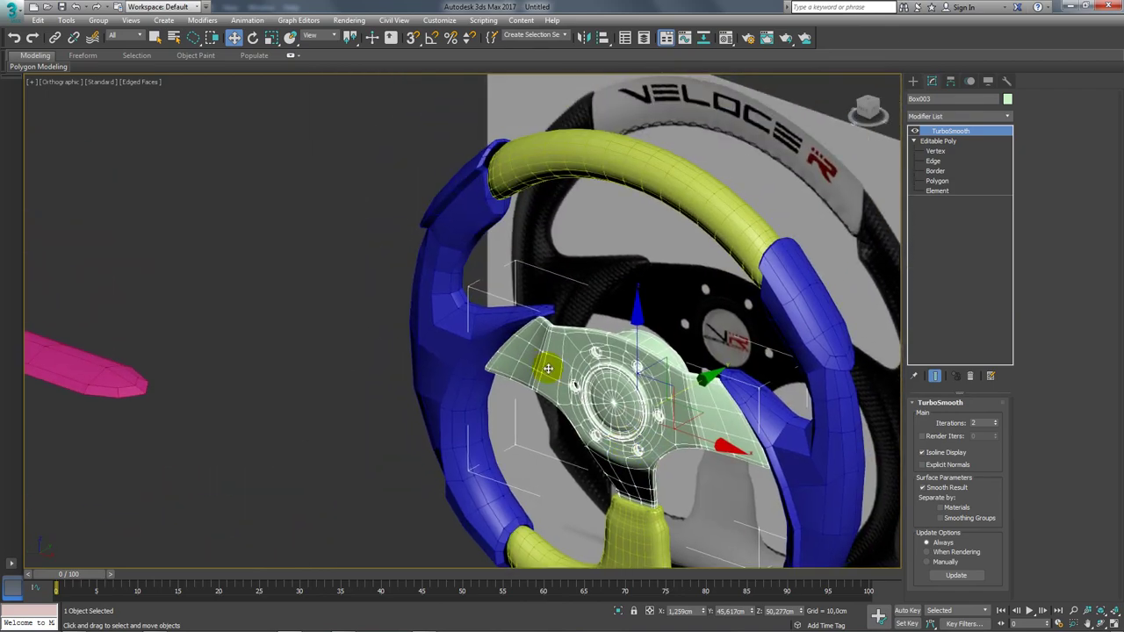
- Select Box001 and pick the rim-end border of the grip at Border level
left_click(475, 343)
mouse_move(475, 343)
middle_mouse_down("alt")
mouse_move(477, 378)
mouse_move(684, 309)
mouse_move(702, 321)
mouse_move(685, 331)
mouse_move(709, 301)
mouse_move(673, 324)
mouse_move(739, 392)
mouse_move(714, 414)
mouse_move(778, 381)
mouse_move(718, 430)
middle_mouse_up("alt")
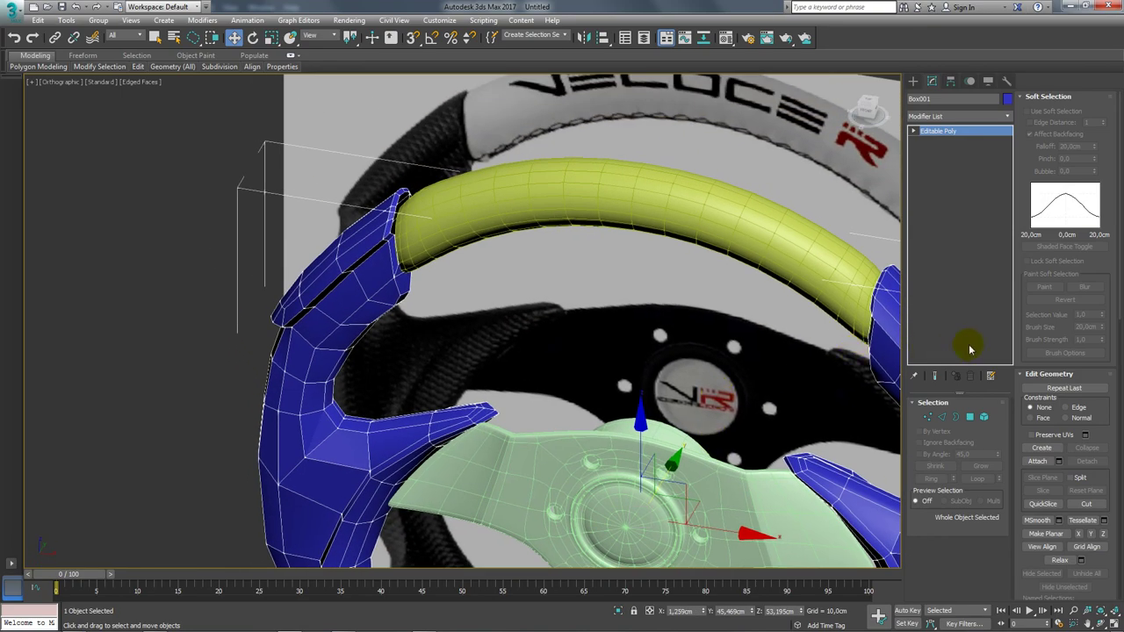
left_click(955, 417)
left_click(411, 274)
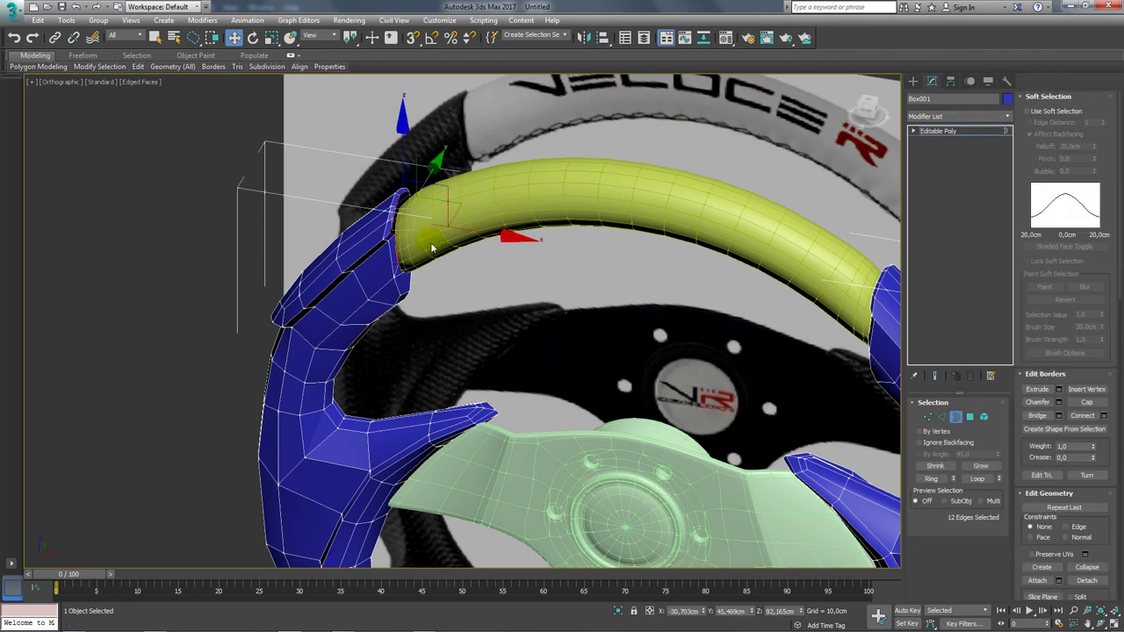
- Shrink the grip's rim-end border opening with Select and Uniform Scale
scroll(427, 235, "up", 3)
scroll(428, 239, "up", 3)
mouse_move(411, 202)
middle_mouse_down("alt")
mouse_move(419, 170)
mouse_move(384, 170)
mouse_move(433, 180)
middle_mouse_up("alt")
mouse_move(531, 180)
middle_mouse_down("alt")
mouse_move(498, 168)
mouse_move(535, 178)
middle_mouse_up("alt")
key("e")
key("r")
mouse_move(472, 196)
middle_mouse_down("alt")
mouse_move(351, 186)
mouse_move(544, 529)
middle_mouse_up("alt")
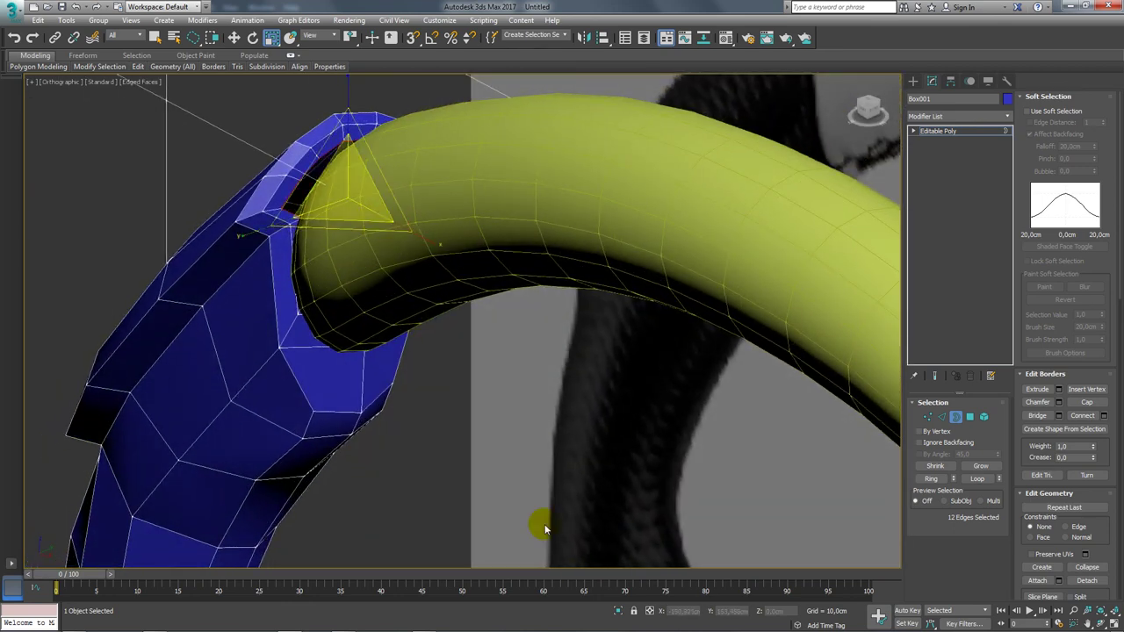
mouse_move(492, 369)
middle_mouse_down("alt")
mouse_move(533, 411)
mouse_move(501, 417)
middle_mouse_up("alt")
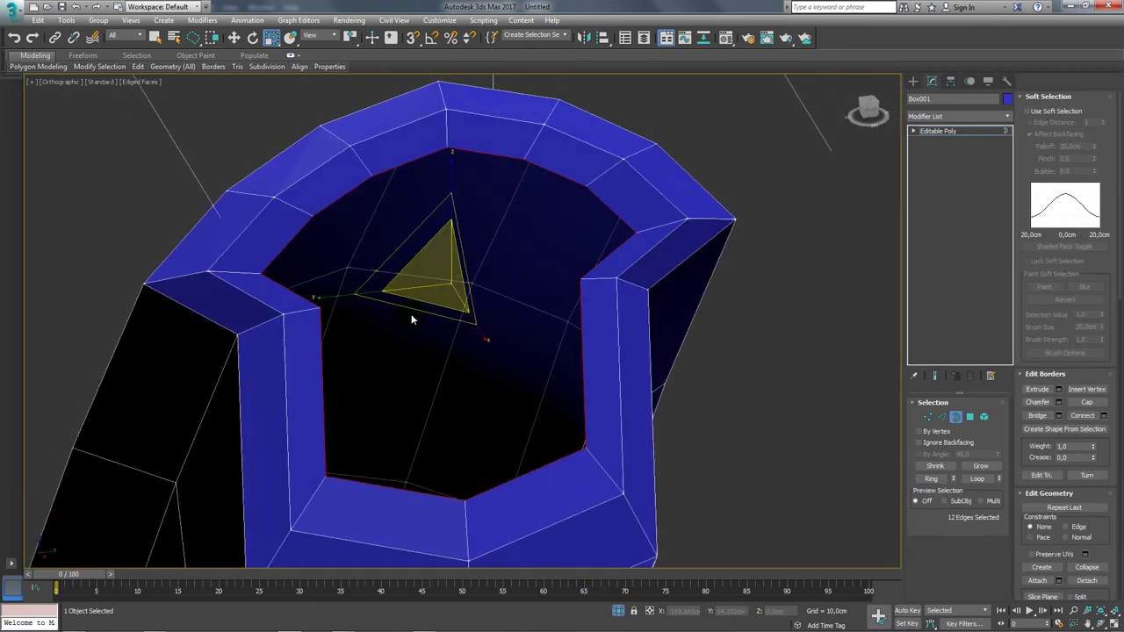
mouse_move(326, 297)
left_mouse_down()
mouse_move(346, 303)
mouse_move(328, 296)
left_mouse_up()
mouse_move(461, 316)
middle_mouse_down("alt")
mouse_move(469, 363)
mouse_move(514, 325)
mouse_move(533, 279)
middle_mouse_up("alt")
key("w")
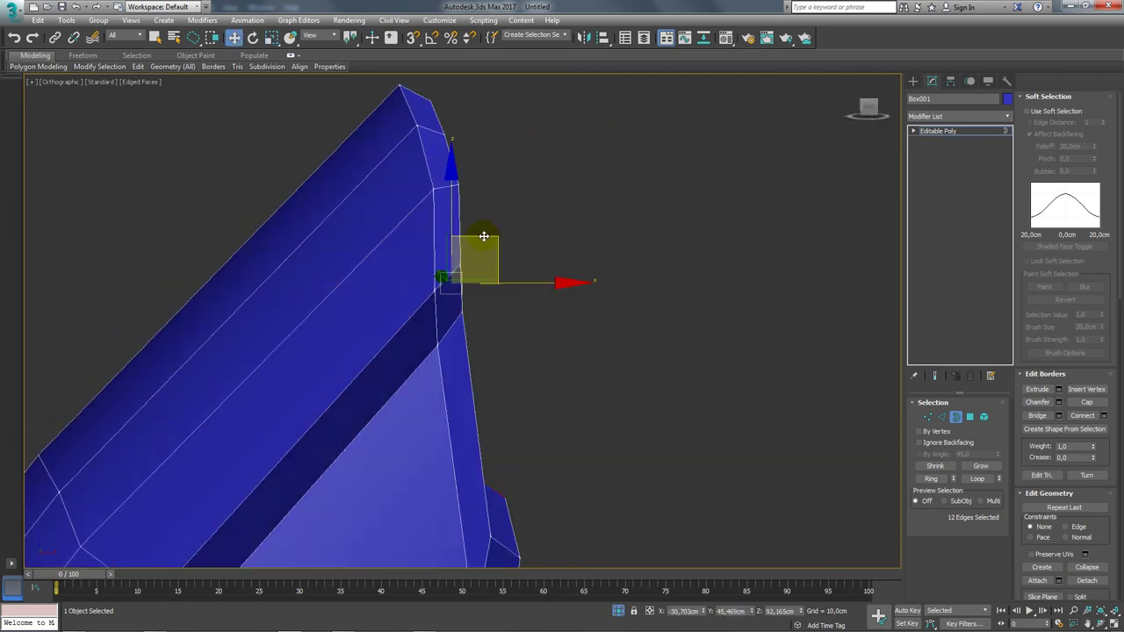
mouse_move(509, 241)
middle_mouse_down("alt")
mouse_move(497, 272)
mouse_move(604, 353)
middle_mouse_up("alt")
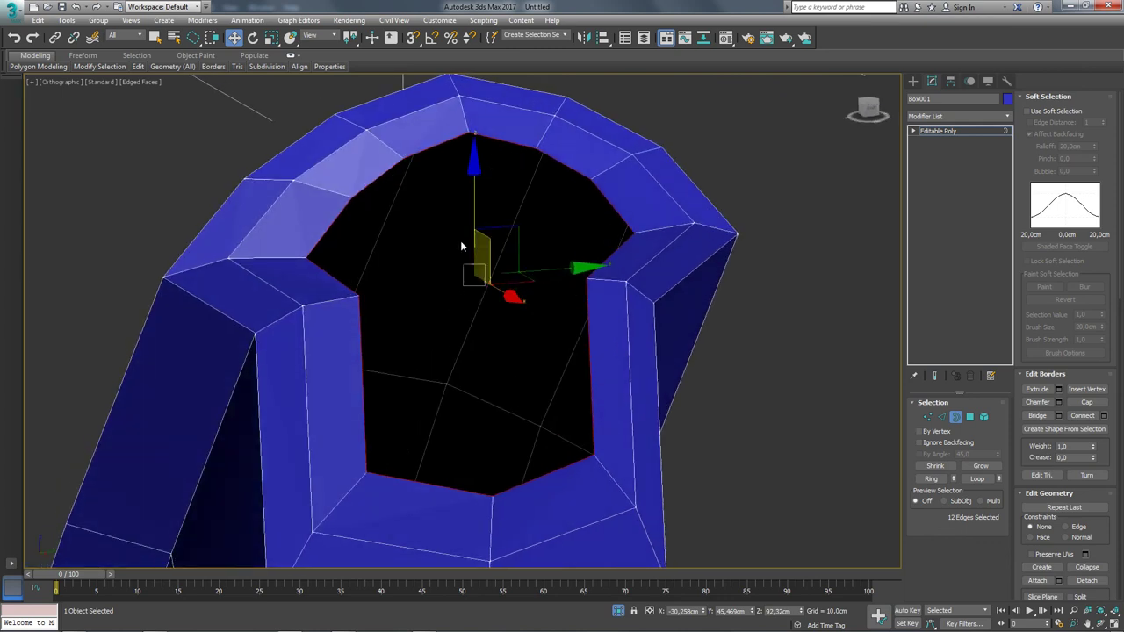
- Cap the grip's opening and connect its top and bottom cap vertices with an edge
left_click(1080, 402)
left_click(929, 417)
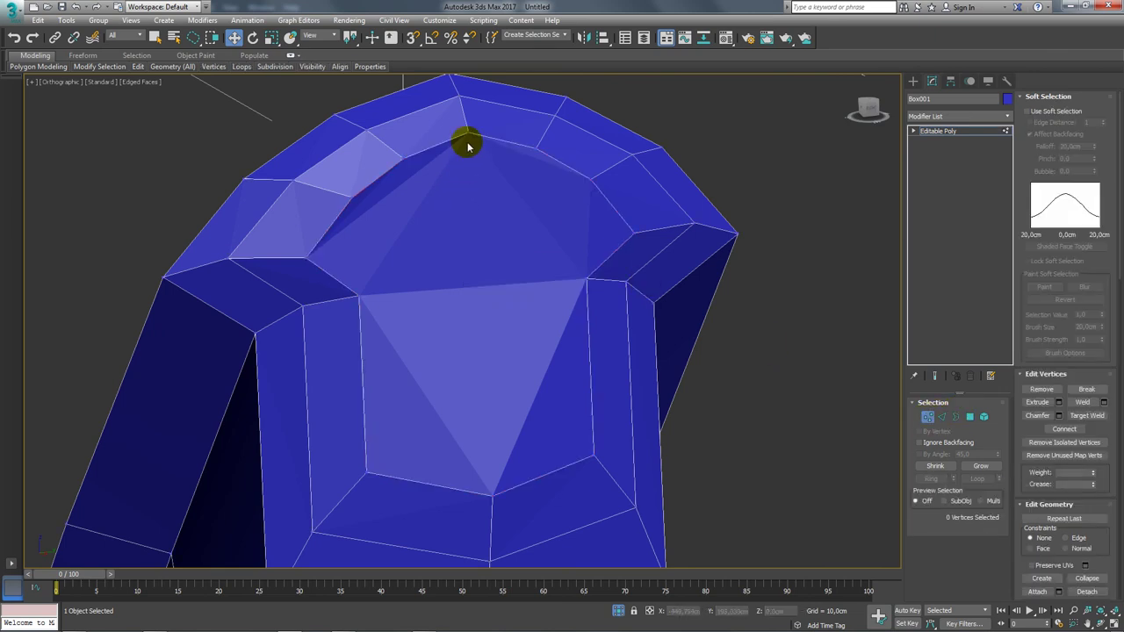
left_click(467, 134)
left_click(490, 497, "ctrl")
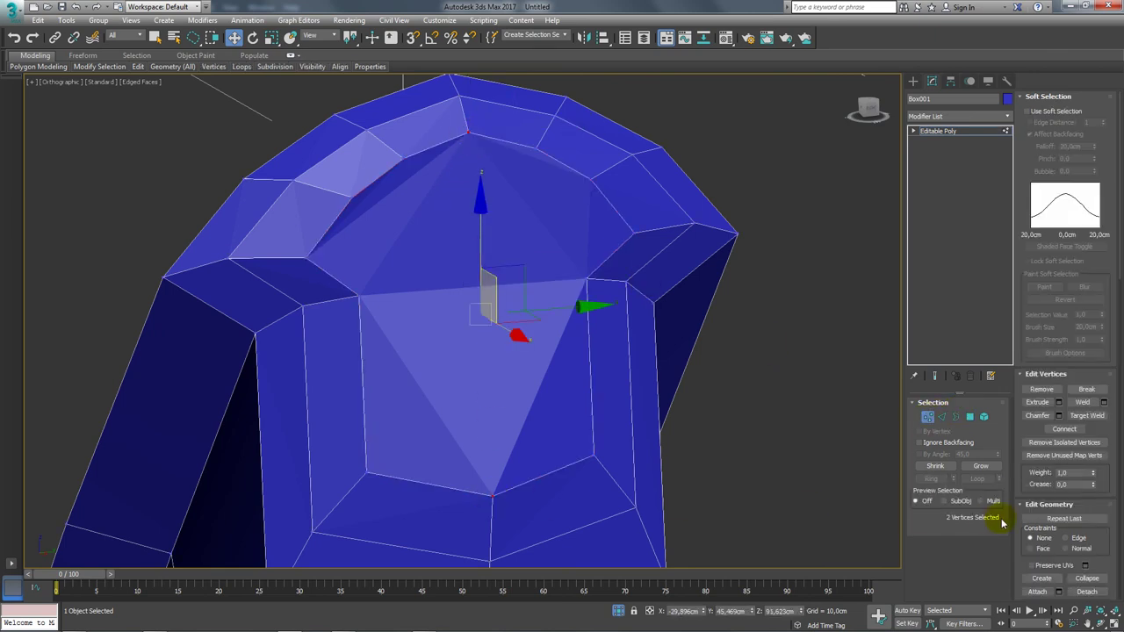
left_click(1064, 428)
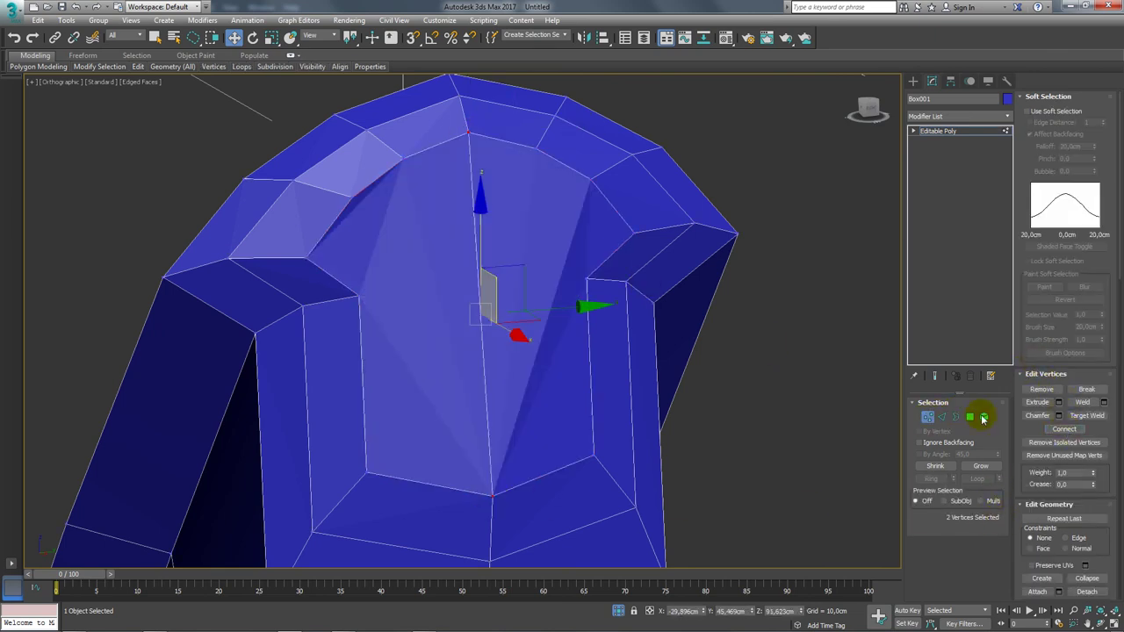
- Cut new edges across the end cap from left to right and through the centre vertex
right_click(356, 296)
left_click(343, 194)
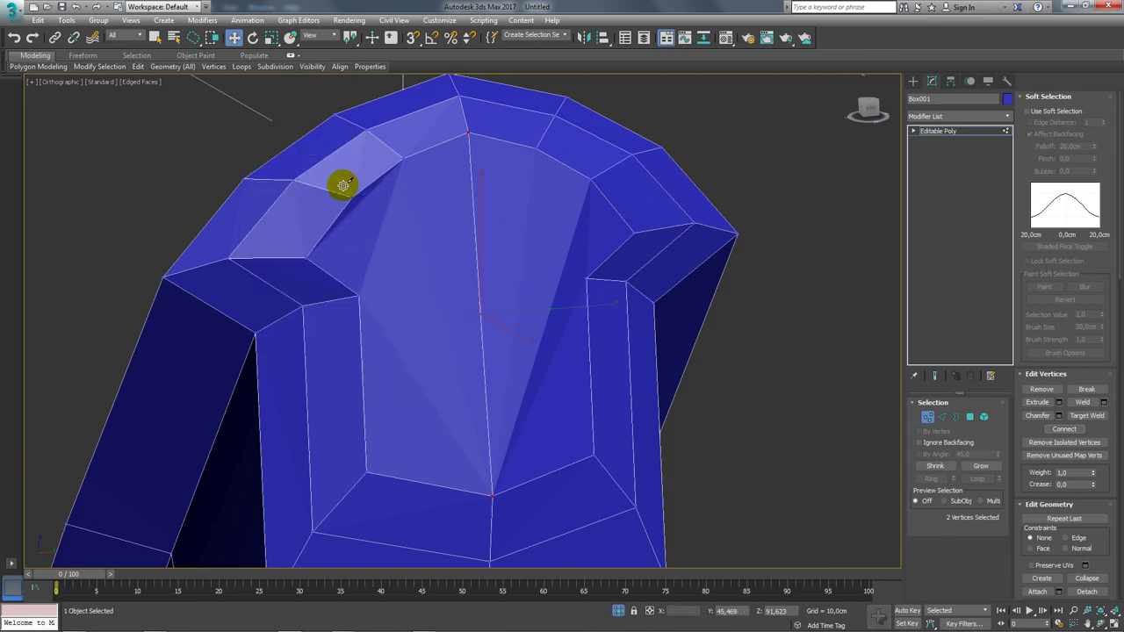
left_click(359, 297)
left_click(588, 281)
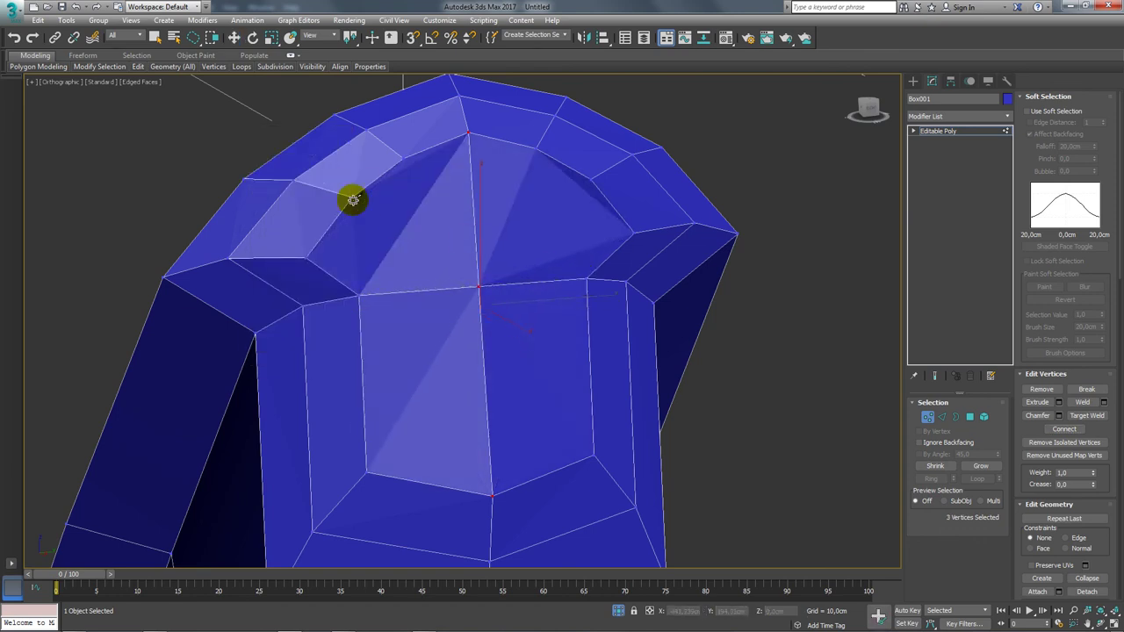
left_click(308, 256)
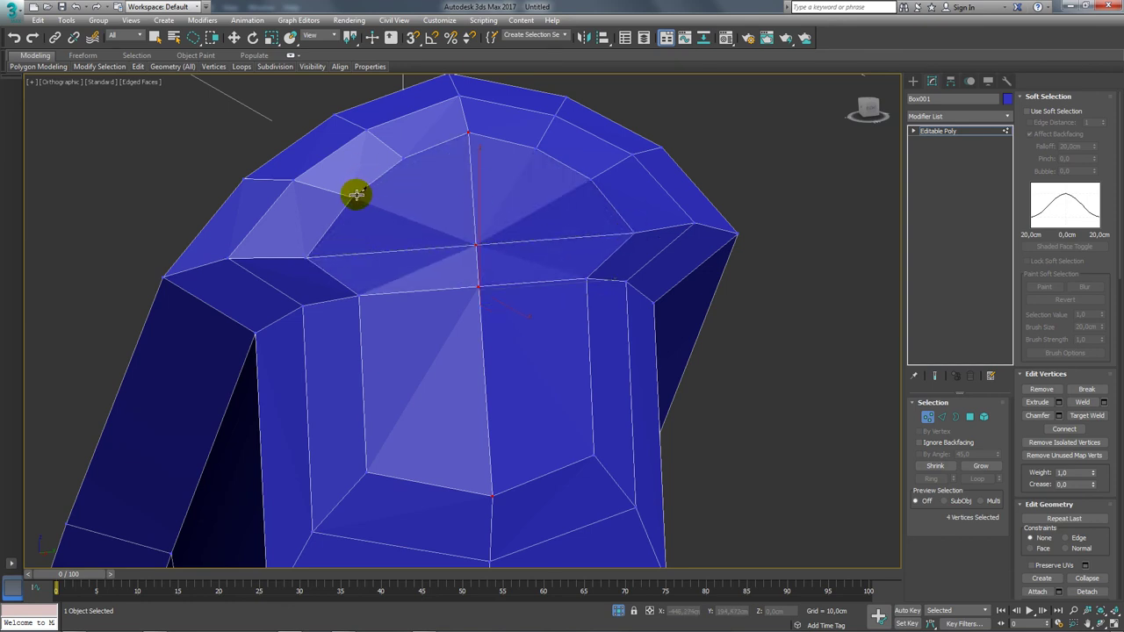
left_click(472, 186)
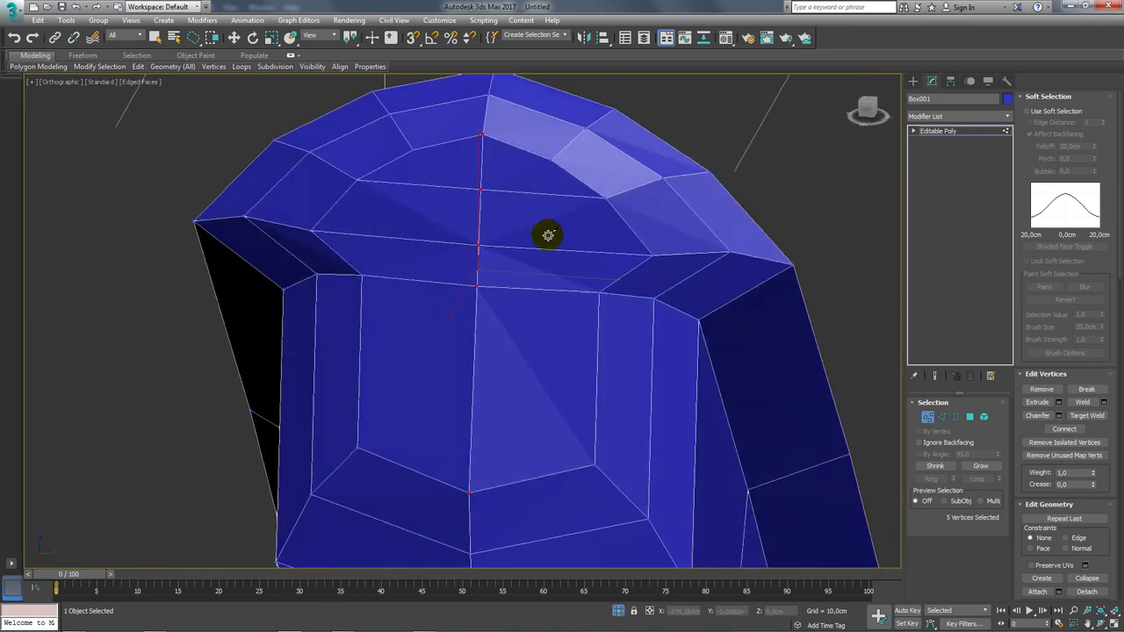
- Select the grip tube's other open border at Border level
mouse_move(603, 208)
middle_mouse_down("alt")
mouse_move(577, 243)
mouse_move(647, 307)
mouse_move(602, 319)
mouse_move(534, 290)
mouse_move(496, 300)
mouse_move(451, 254)
middle_mouse_up("alt")
key("w")
scroll(526, 283, "up", 5)
left_click(956, 417)
scroll(452, 263, "up", 3)
key("e")
key("r")
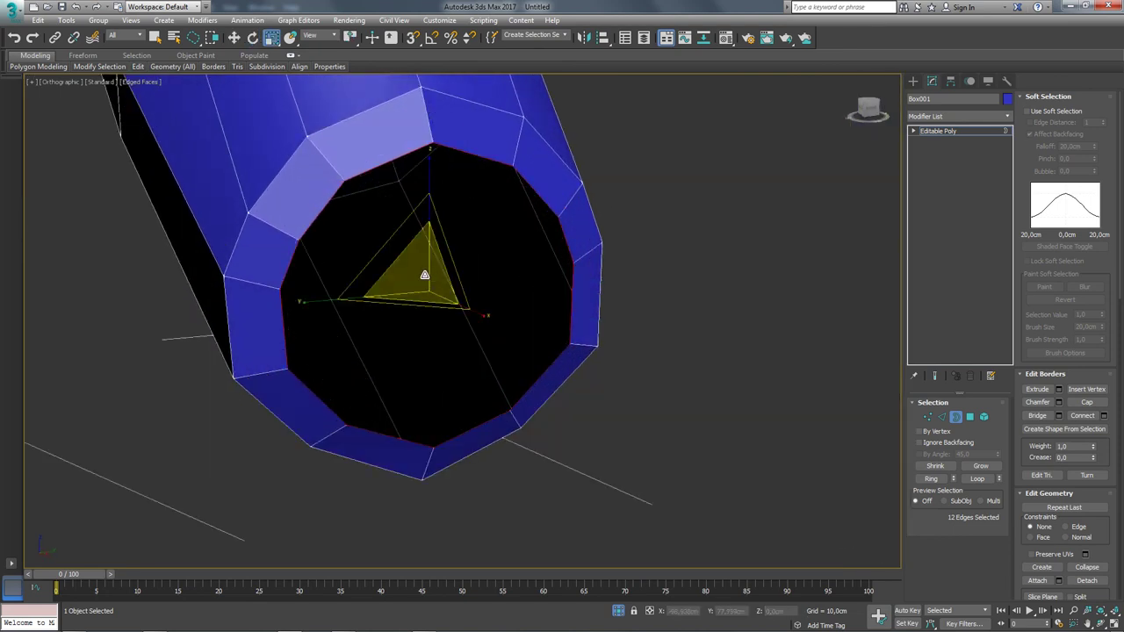
middle_click_drag(431, 300, 739, 309, "alt")
key("w")
middle_click_drag(875, 396, 836, 410, "alt")
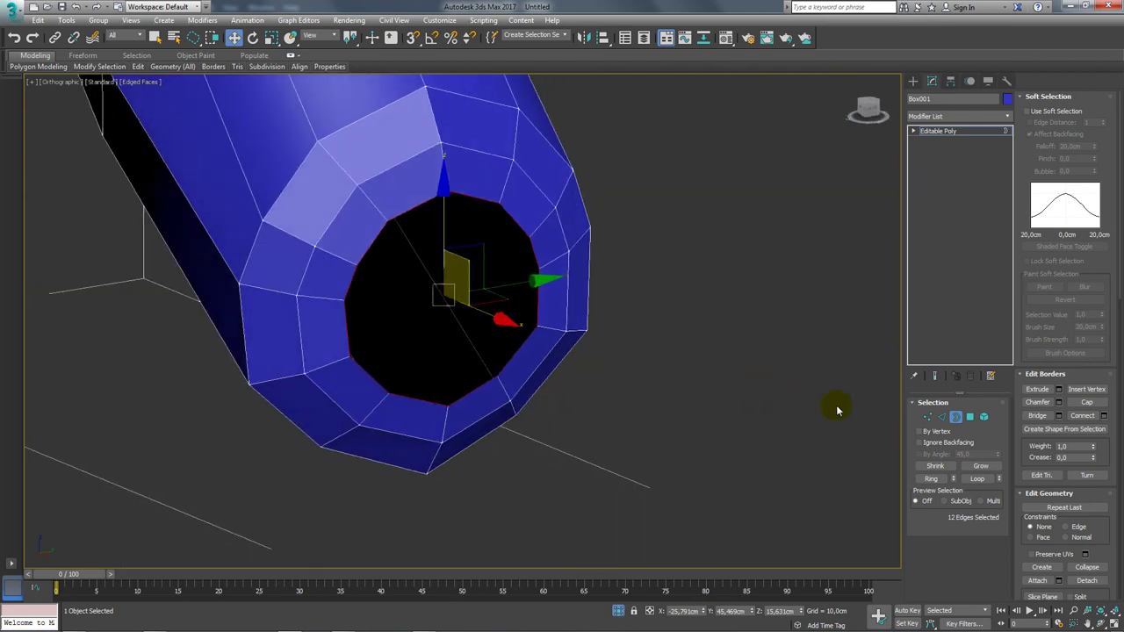
- Cap the open end and connect its top and bottom vertices with a vertical edge
left_click(1087, 403)
left_click(927, 419)
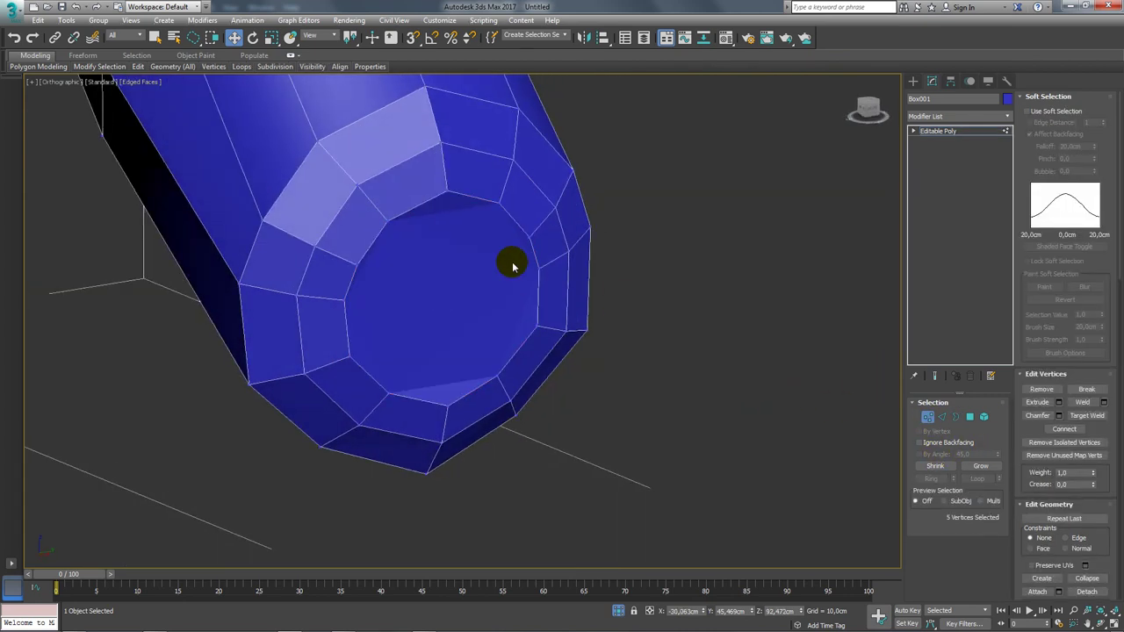
left_click(447, 193)
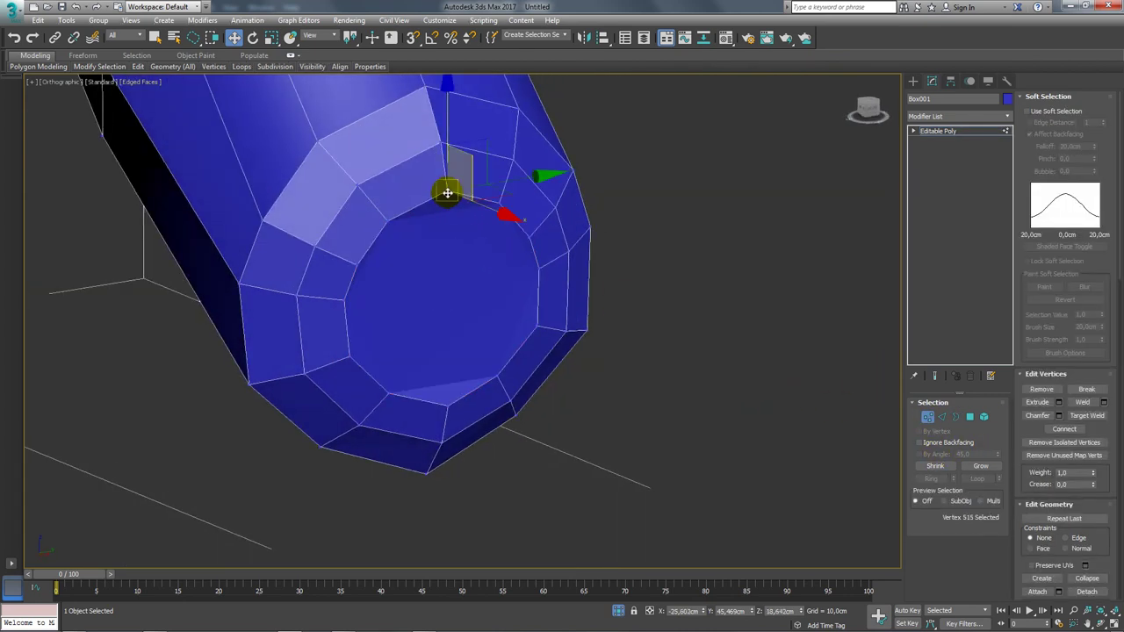
left_click(446, 406, "ctrl")
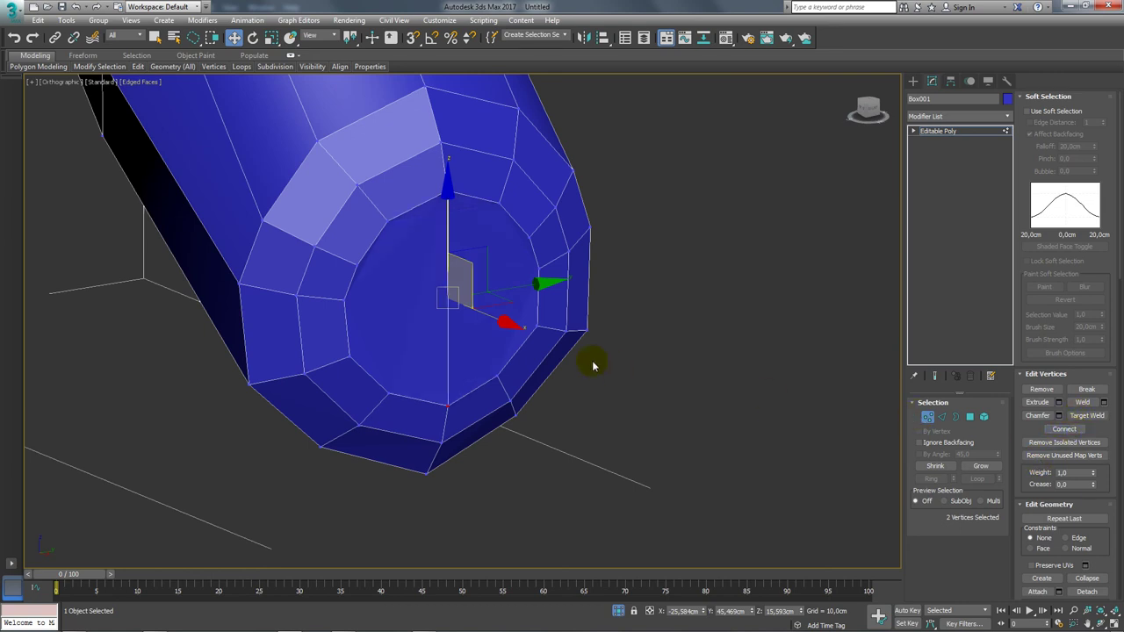
right_click(588, 361)
left_click(572, 251)
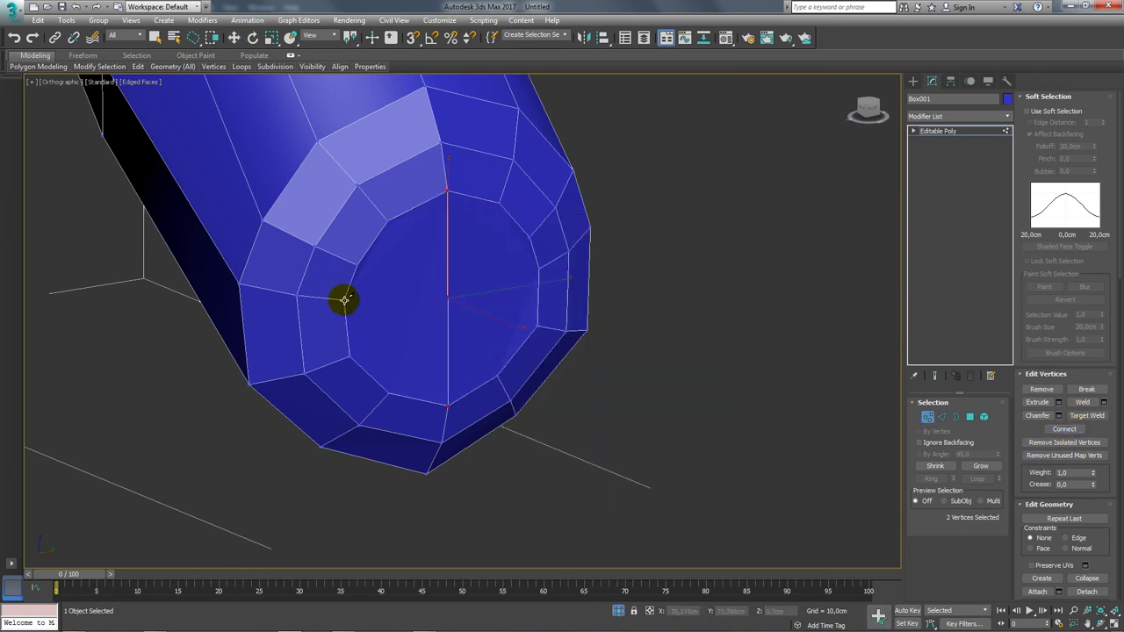
- Cut crosswise edges over the upper and lower cap to the vertical edge, forming a grid
left_click(345, 300)
left_click(447, 286)
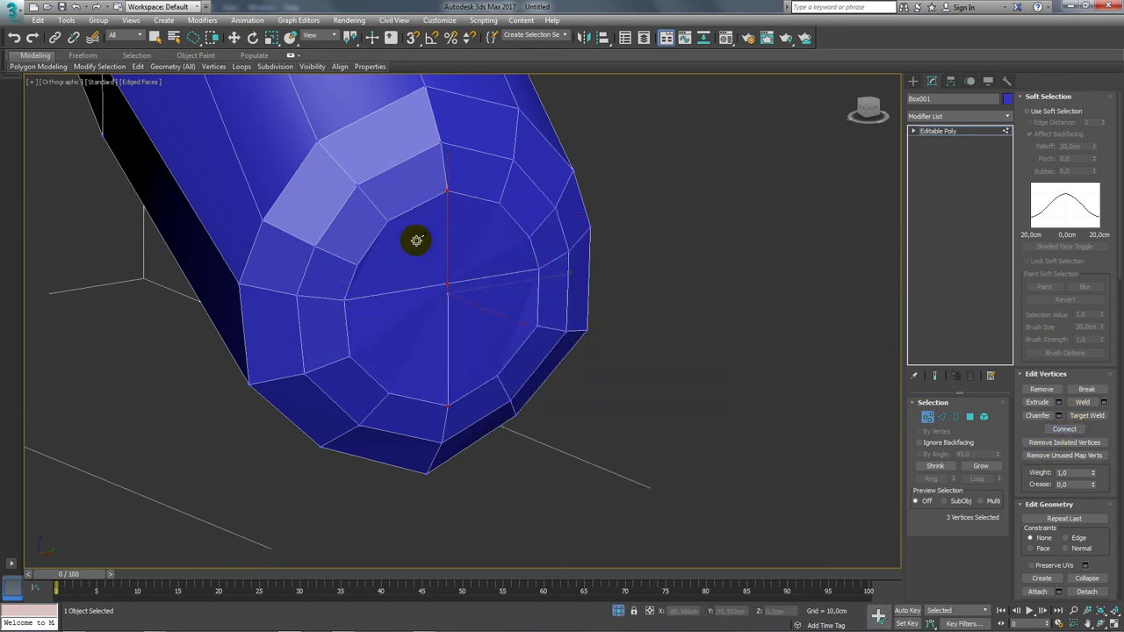
left_click(446, 248)
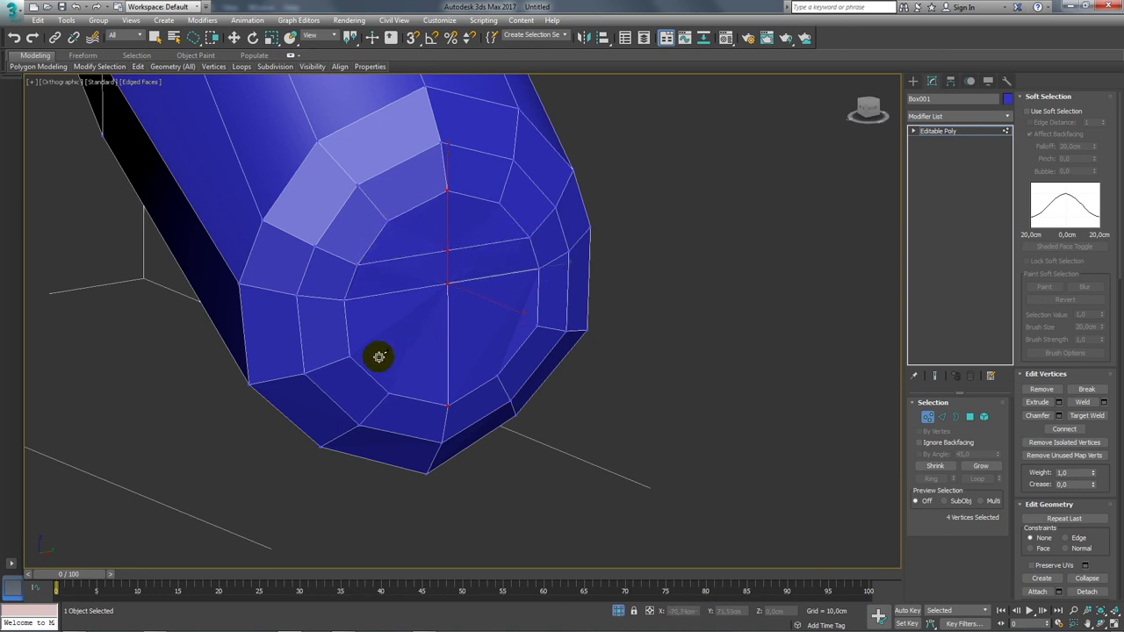
left_click(349, 356)
left_click(447, 340)
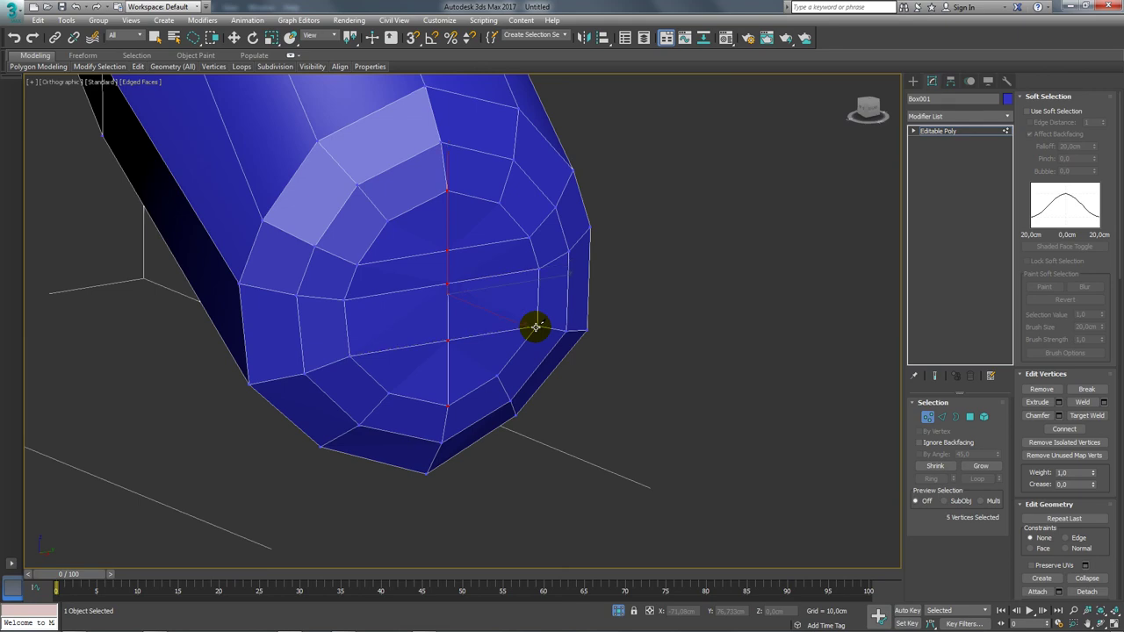
middle_click_drag(536, 326, 602, 326, "alt")
key("w")
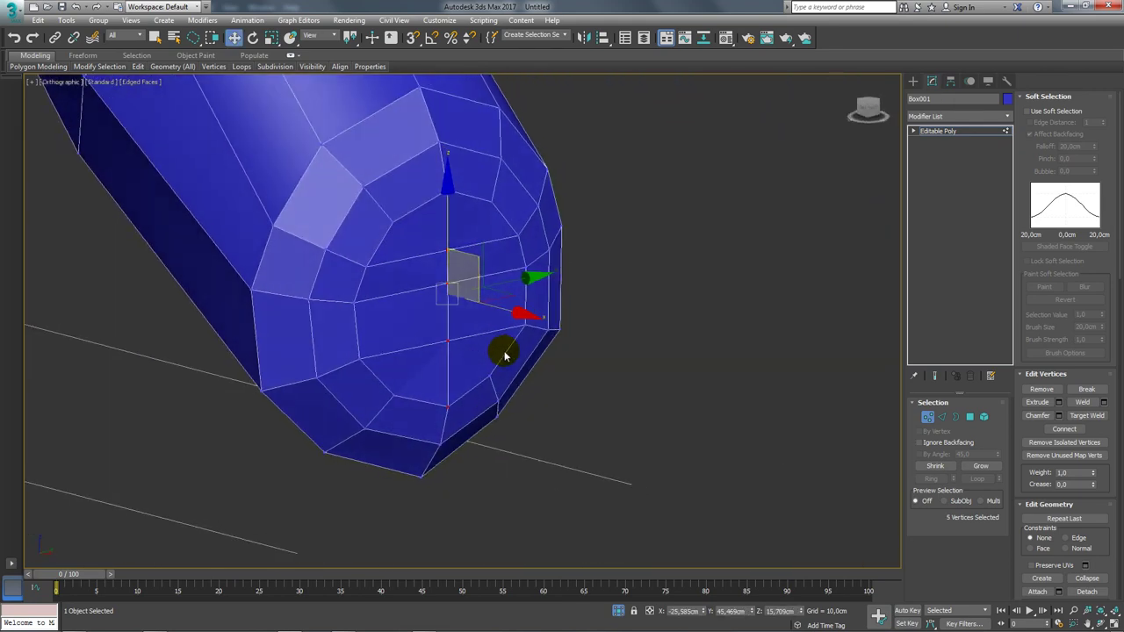
middle_click_drag(505, 355, 562, 369, "alt")
left_click(970, 418, "ctrl")
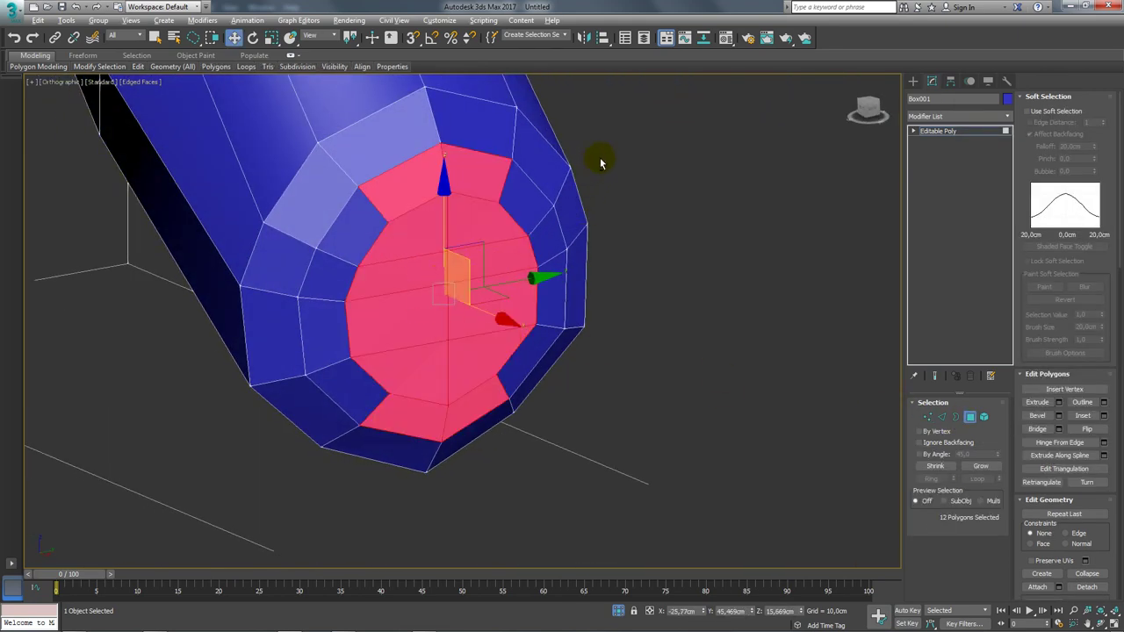
- Select only the central cap polygons and Relax them twice
left_click(406, 160, "alt")
left_click(443, 432, "alt")
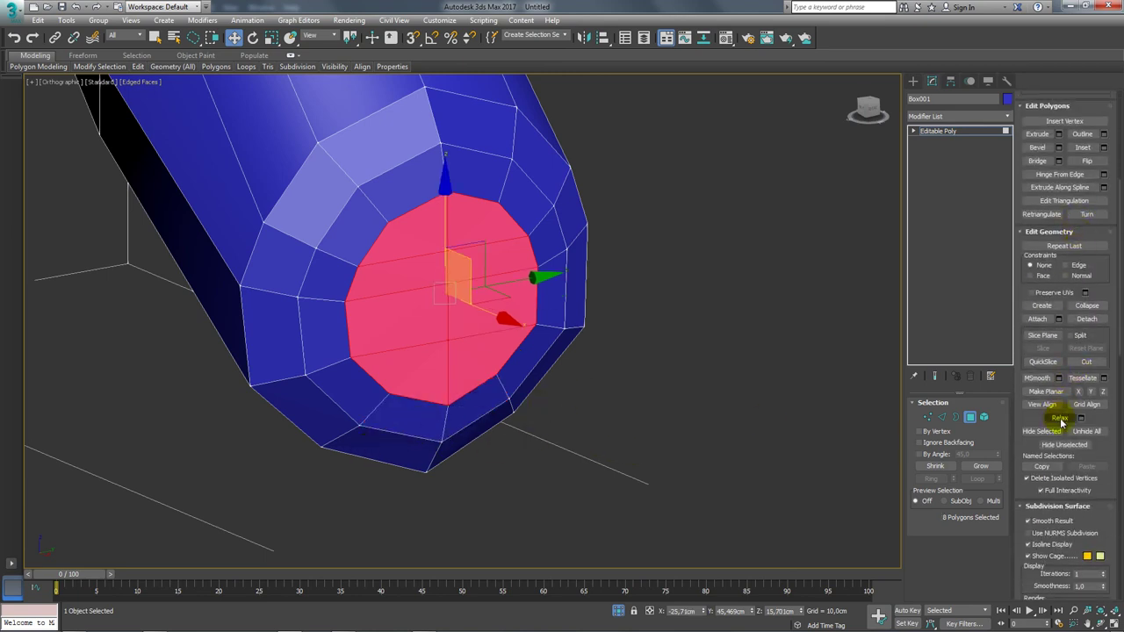
left_click(1060, 420)
left_click(1061, 419)
- Select the cap polygons on the other grip end and Relax them
mouse_move(614, 369)
middle_mouse_down("alt")
mouse_move(484, 251)
mouse_move(519, 296)
mouse_move(512, 251)
mouse_move(485, 317)
middle_mouse_up("alt")
scroll(468, 246, "down", 3)
scroll(476, 226, "down", 3)
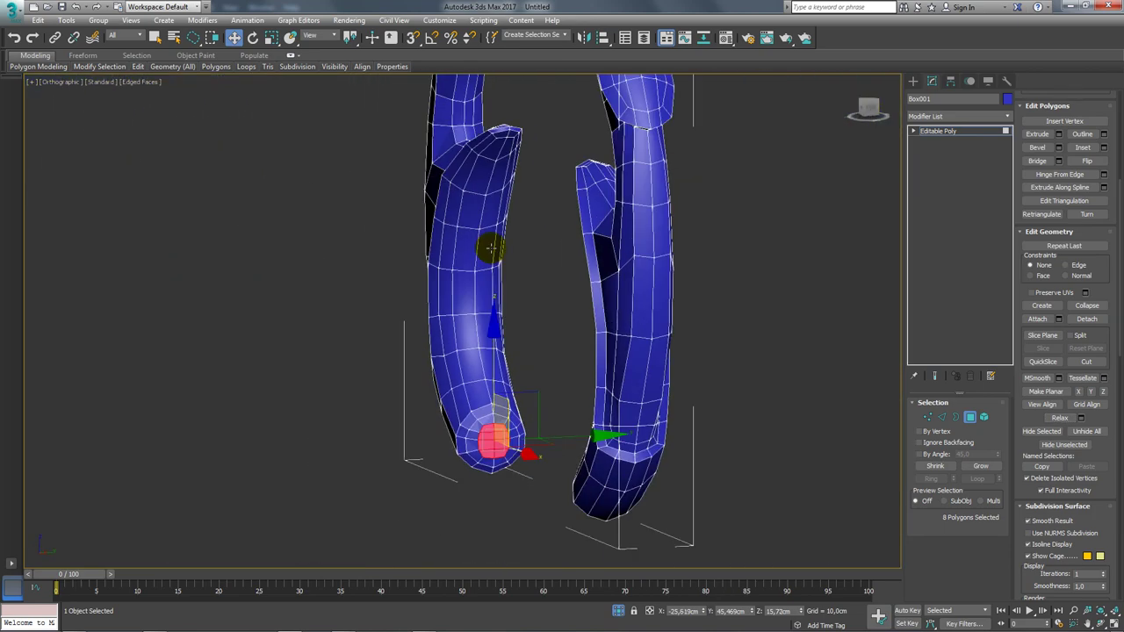
scroll(535, 426, "down", 4)
scroll(529, 377, "up", 4)
scroll(530, 377, "up", 3)
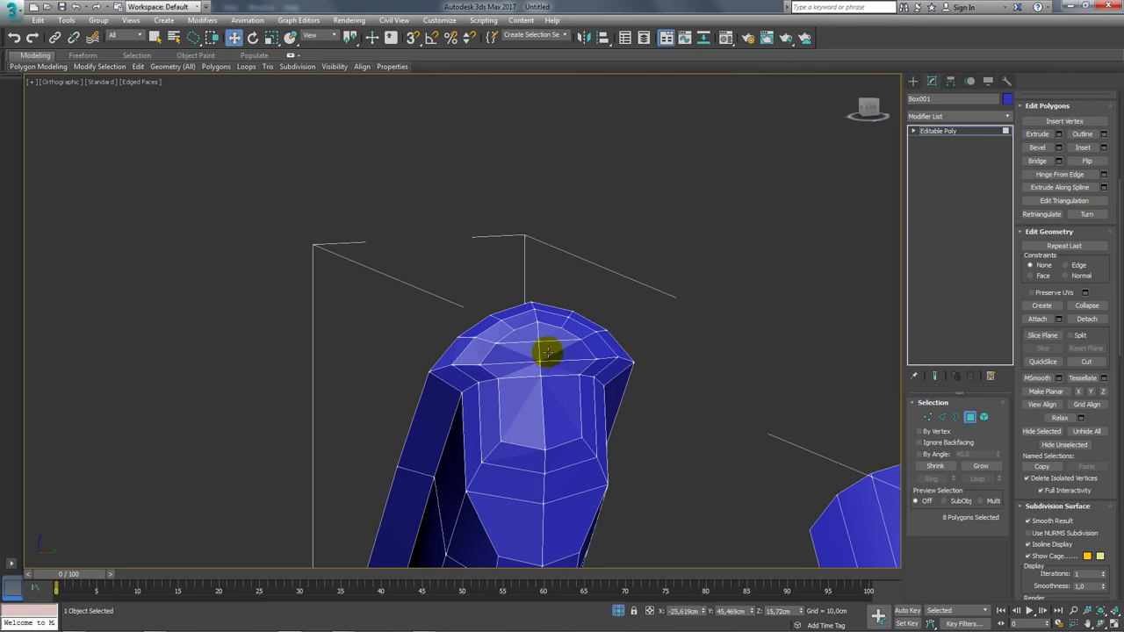
left_click(547, 352)
left_click(538, 390, "ctrl")
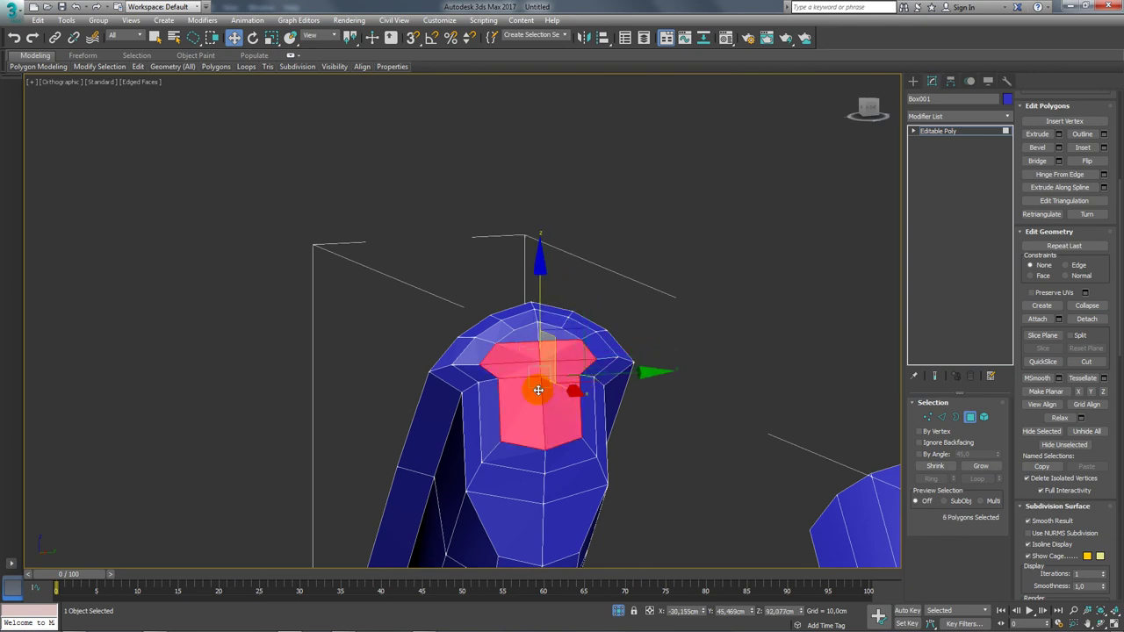
left_click(532, 333, "ctrl")
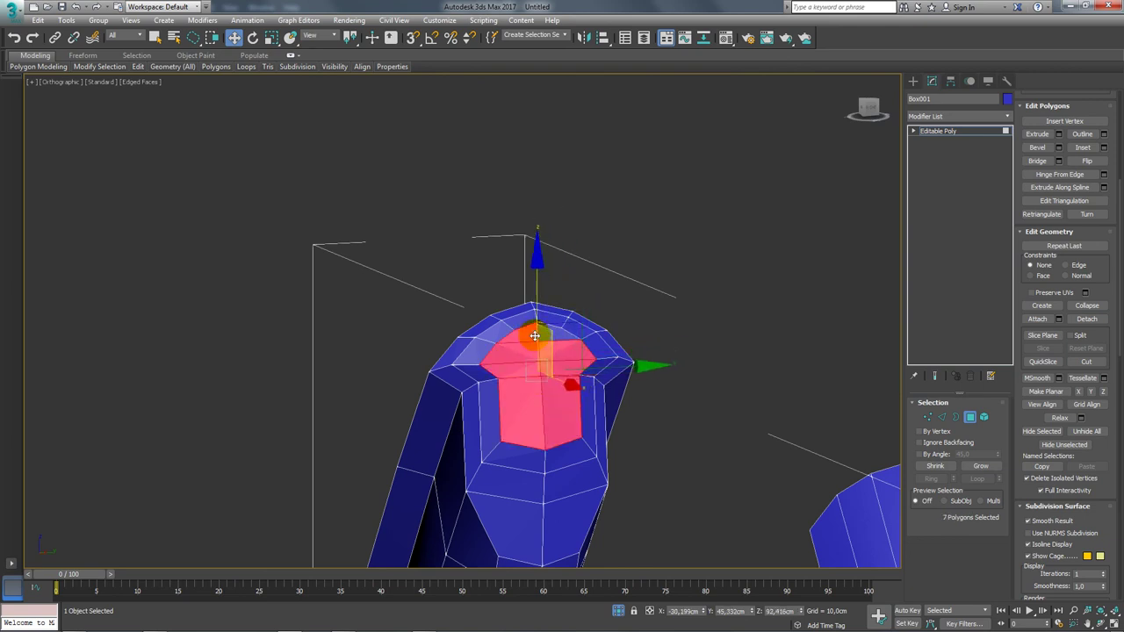
left_click(1064, 418)
middle_click_drag(684, 293, 639, 341, "alt")
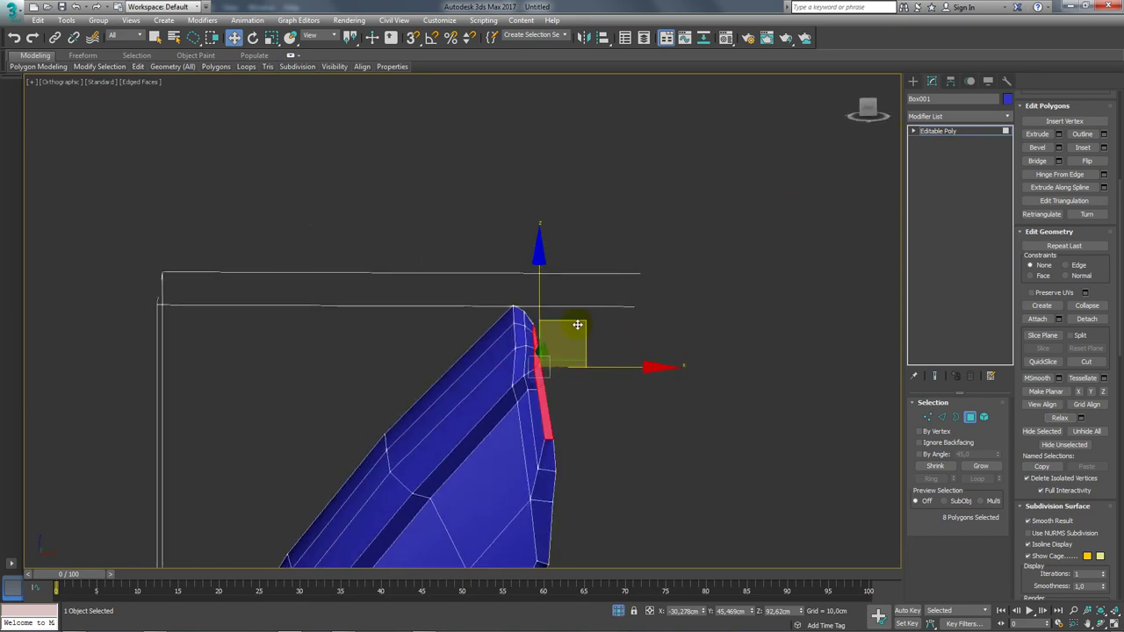
- Add a Symmetry modifier with Flip checked to the grips and convert to Editable Poly
left_click(944, 132)
mouse_move(730, 296)
middle_mouse_down("alt")
mouse_move(521, 228)
mouse_move(657, 319)
middle_mouse_up("alt")
left_click(1009, 116)
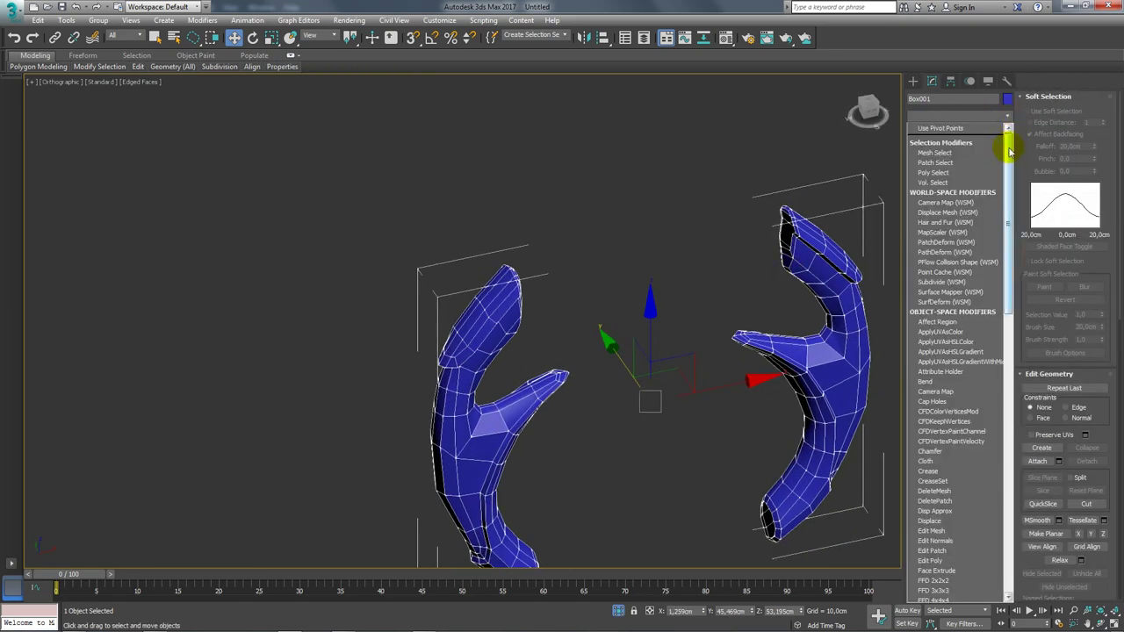
left_click_drag(1003, 138, 1004, 489)
left_click(932, 416)
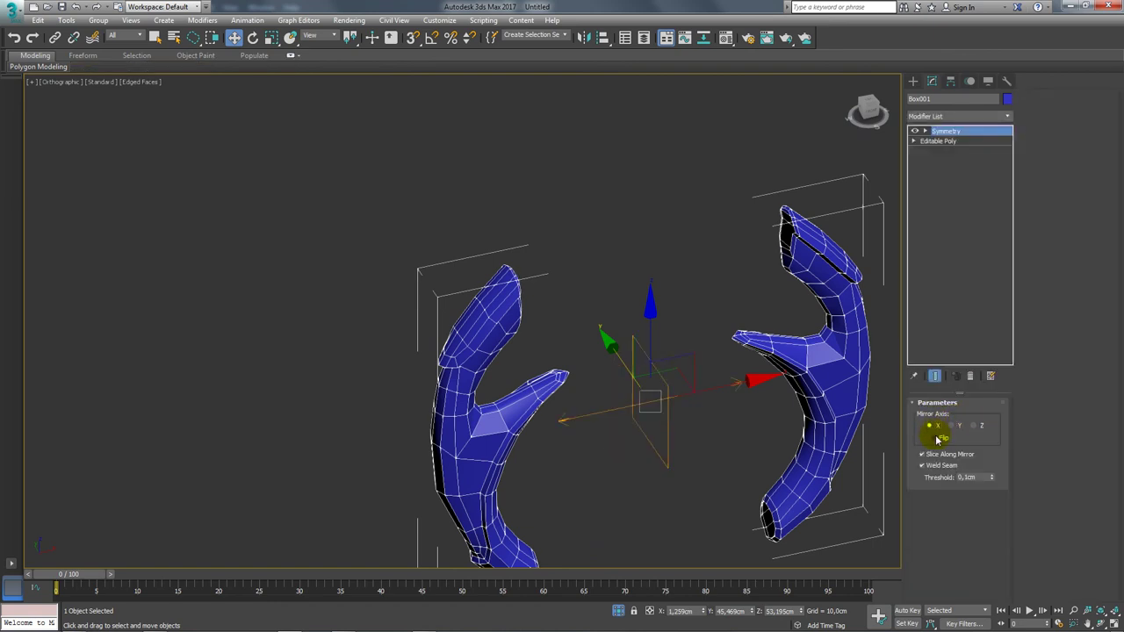
left_click(936, 437)
mouse_move(790, 413)
middle_mouse_down("alt")
mouse_move(735, 401)
mouse_move(708, 331)
middle_mouse_up("alt")
right_click(703, 329)
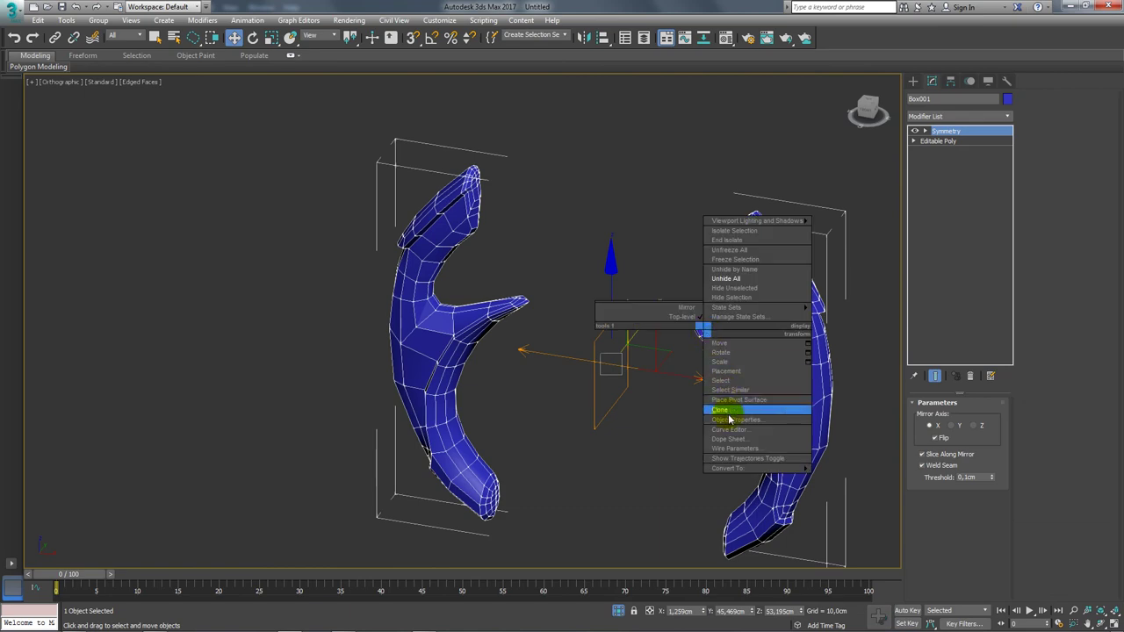
left_click(842, 477)
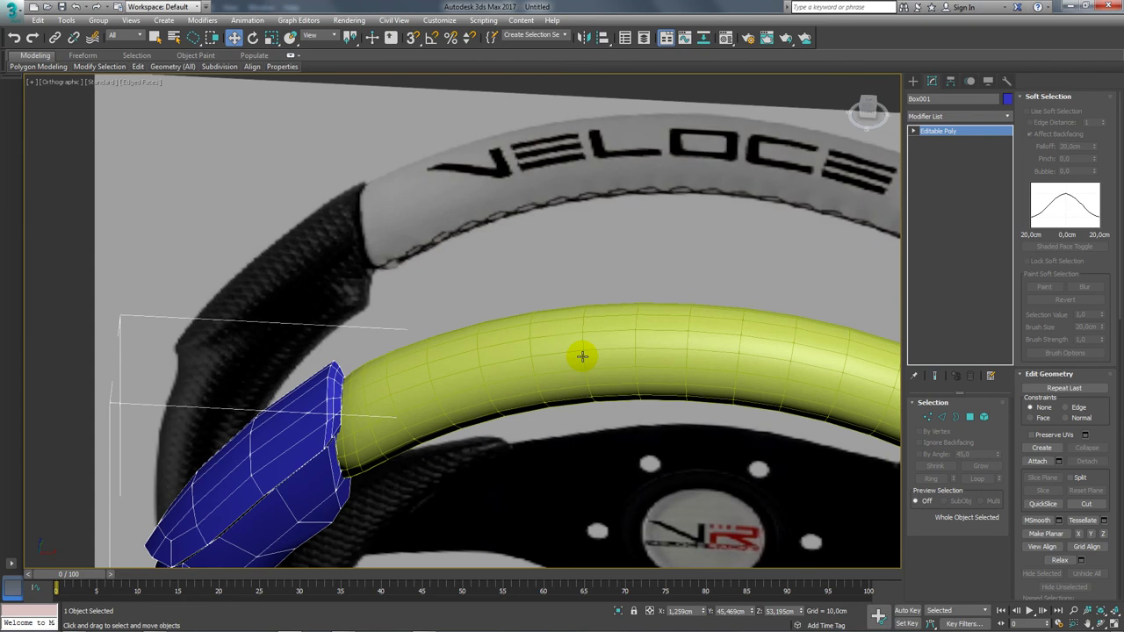
- Paste Torus001's TurboSmooth as an instance onto Box001's Editable Poly
left_click(582, 354)
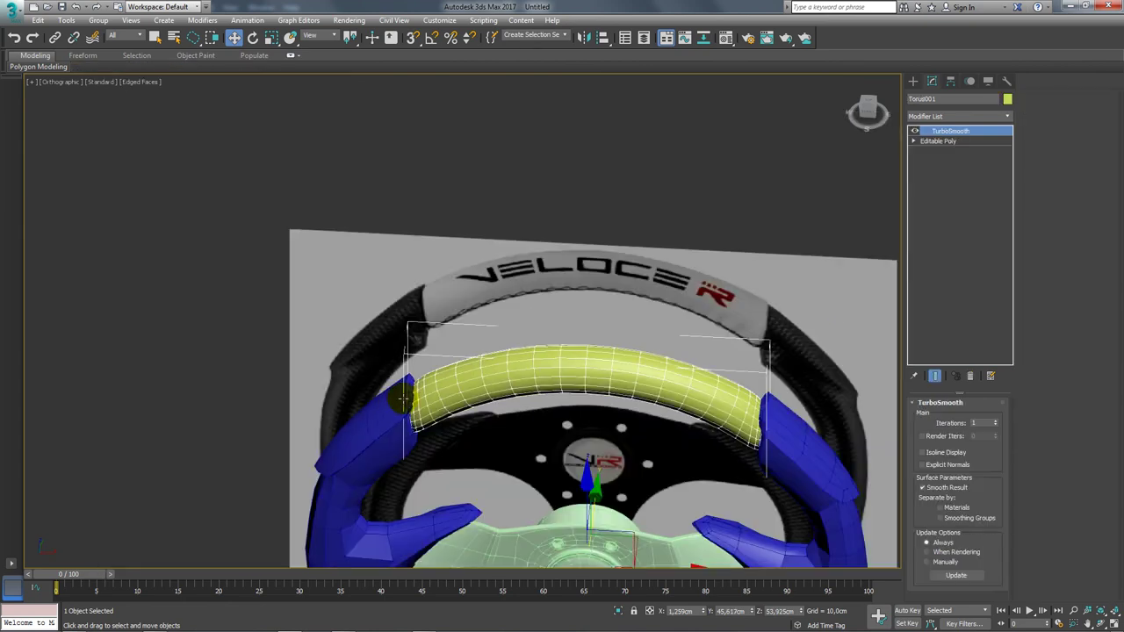
left_click(368, 414)
right_click(949, 132)
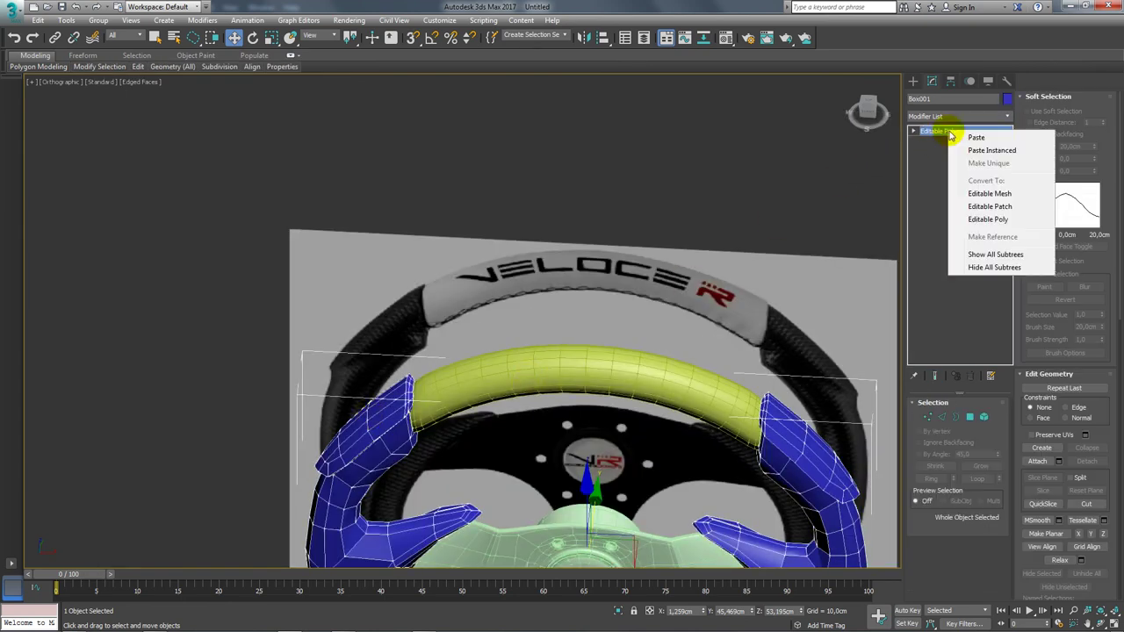
left_click(985, 156)
mouse_move(647, 376)
middle_mouse_down("alt")
mouse_move(606, 296)
mouse_move(670, 295)
middle_mouse_up("alt")
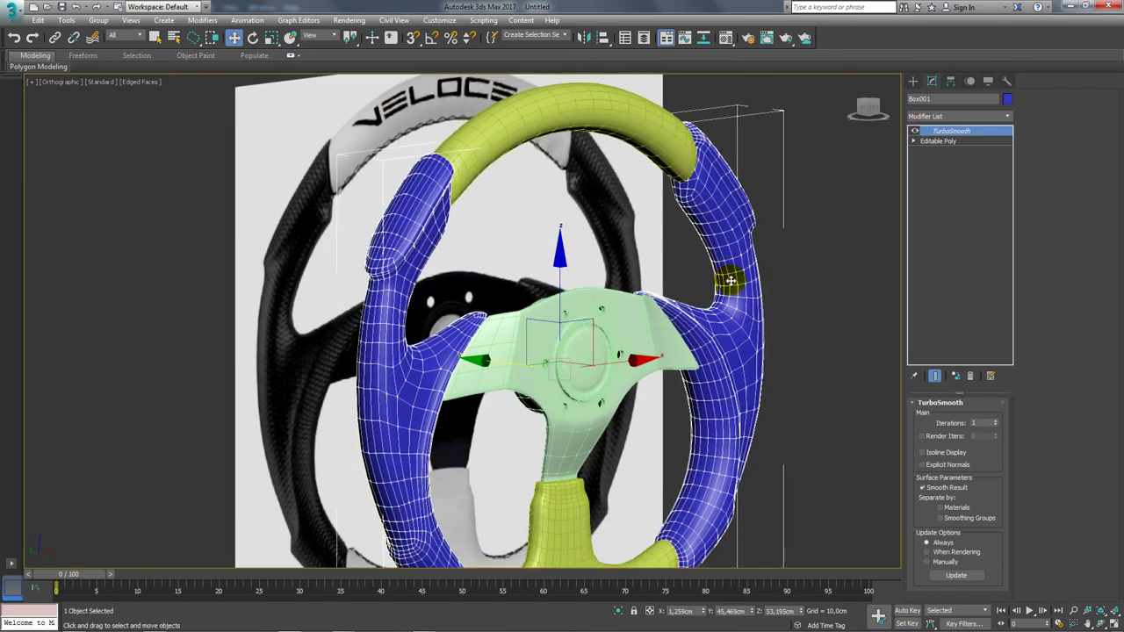
- Replace the hub's own TurboSmooth with the pasted instanced TurboSmooth
middle_click_drag(615, 351, 669, 341, "alt")
left_click(669, 341)
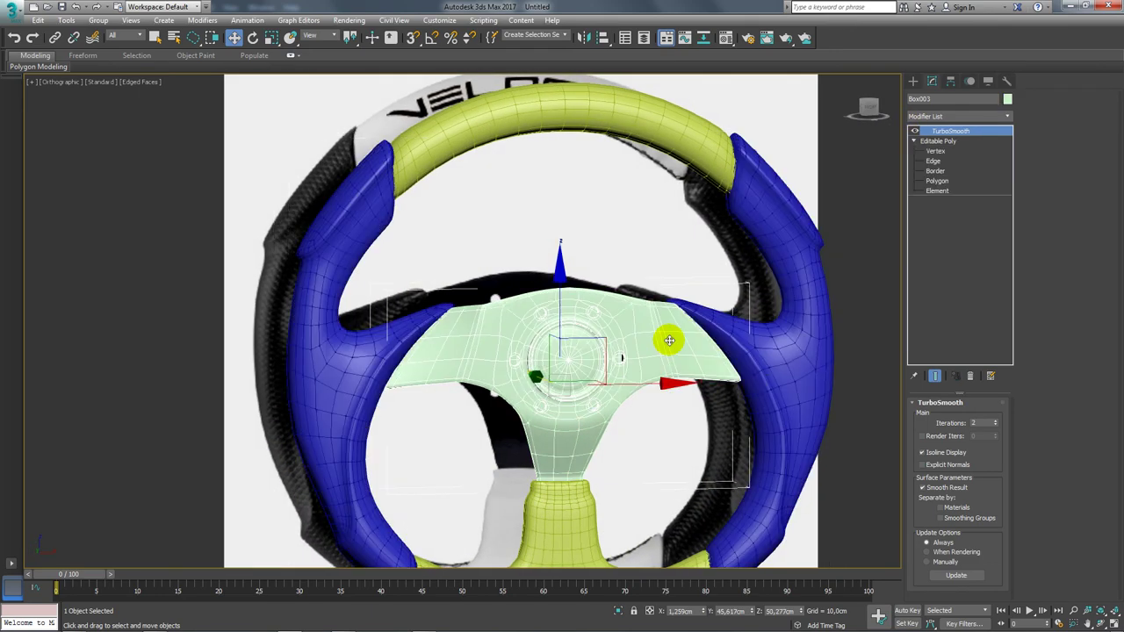
left_click(973, 377)
right_click(947, 133)
left_click(985, 151)
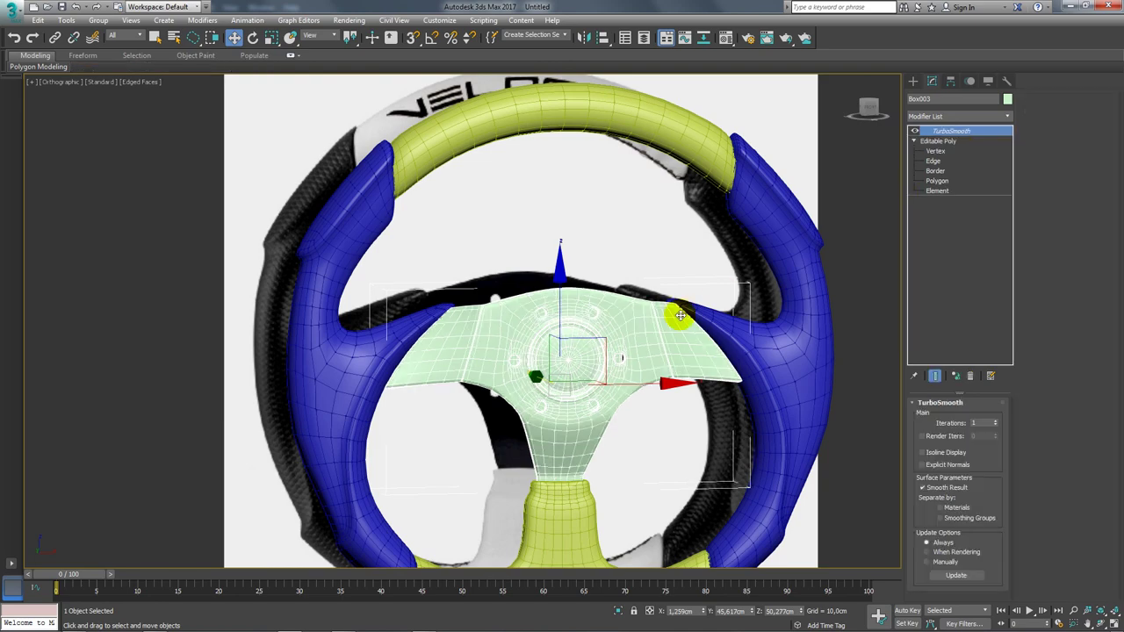
scroll(677, 319, "down", 5)
mouse_move(690, 381)
middle_mouse_down("alt")
mouse_move(628, 413)
mouse_move(742, 327)
middle_mouse_up("alt")
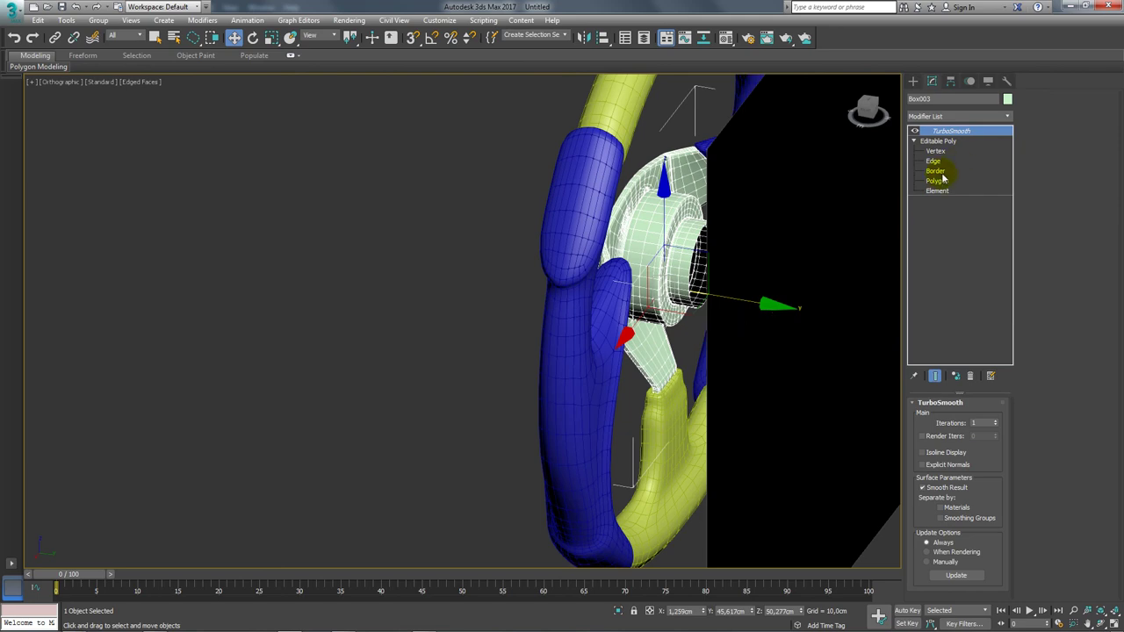
- Select the hub (Box003) and pick the inner border ring of its centre hole
left_click(747, 473)
mouse_move(747, 474)
middle_mouse_down("alt")
mouse_move(814, 410)
mouse_move(953, 424)
middle_mouse_up("alt")
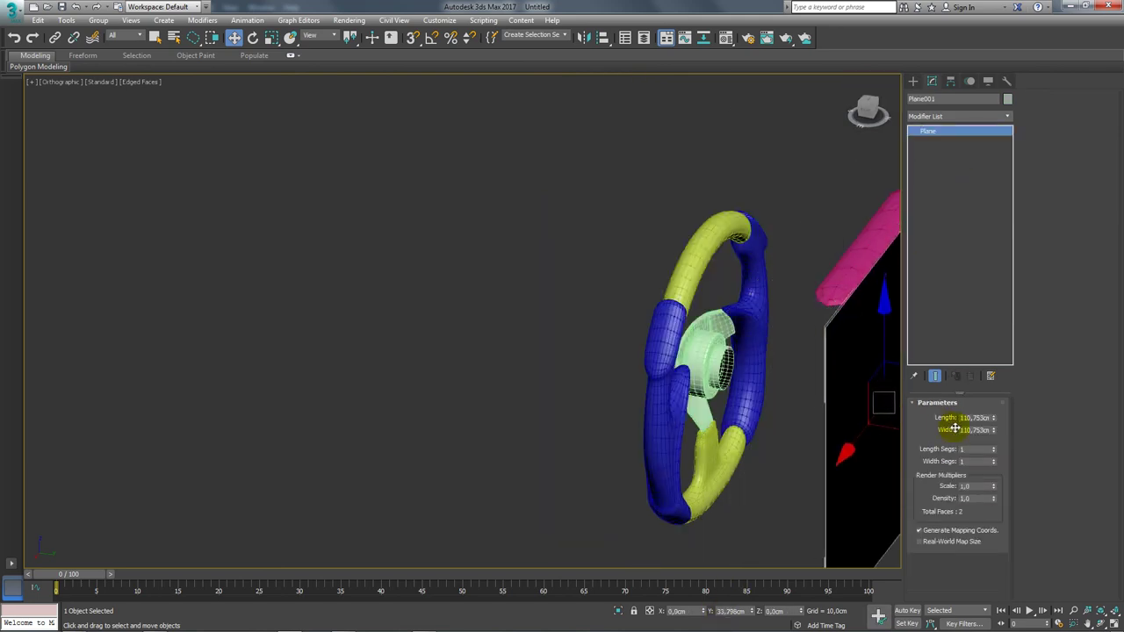
left_click(710, 339)
scroll(738, 378, "up", 3)
mouse_move(845, 332)
middle_mouse_down("alt")
mouse_move(697, 326)
mouse_move(698, 346)
middle_mouse_up("alt")
scroll(697, 346, "up", 3)
left_click(935, 171)
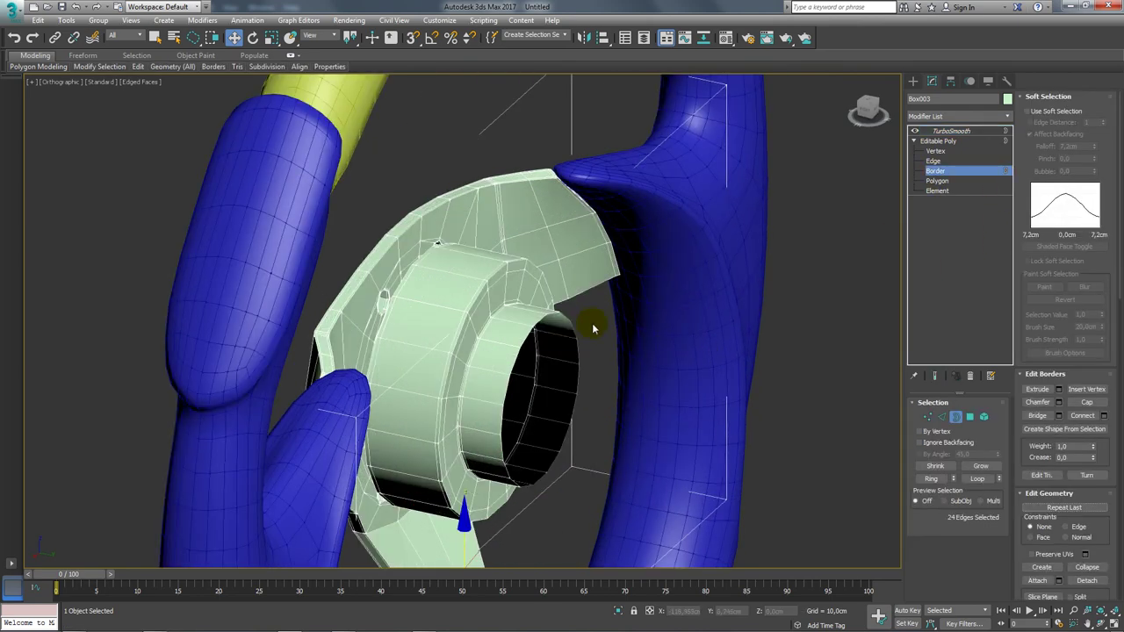
left_click(569, 326)
middle_click_drag(569, 326, 614, 404, "alt")
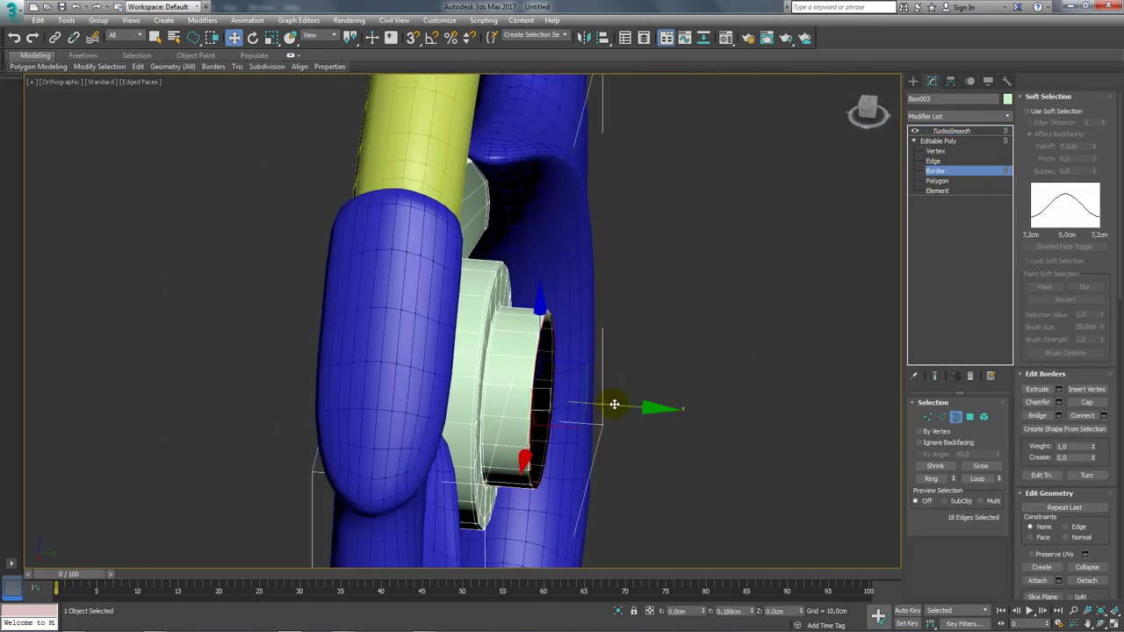
- Scale the inner hole border down to about 45%, then return to the TurboSmooth level
key("r")
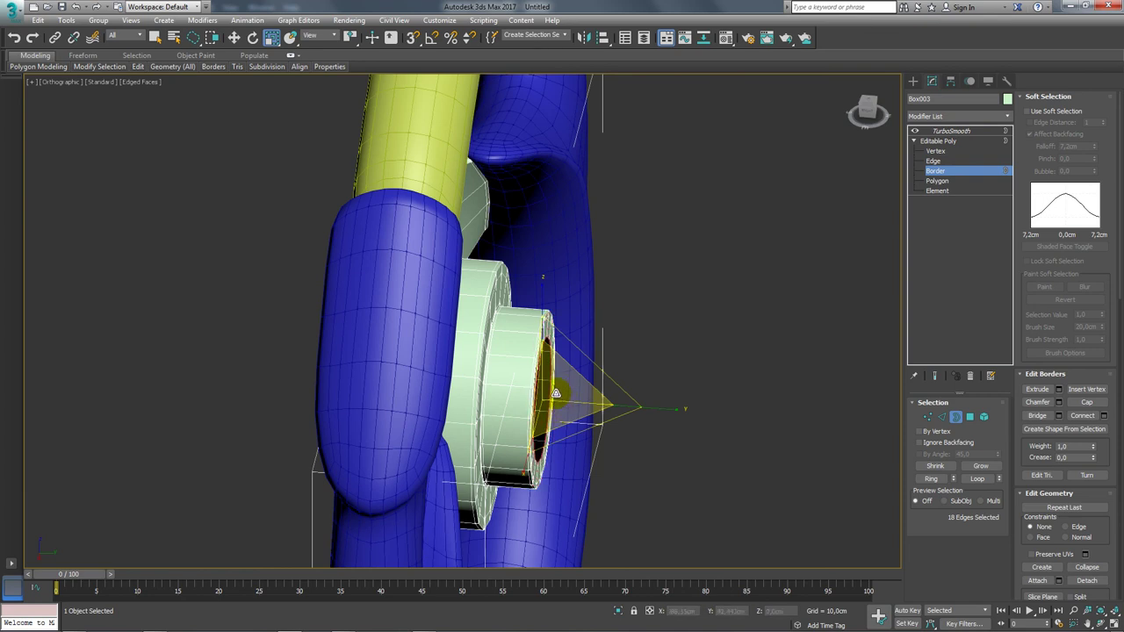
mouse_move(556, 397)
middle_mouse_down("alt")
mouse_move(616, 402)
mouse_move(562, 395)
middle_mouse_up("alt")
key("w")
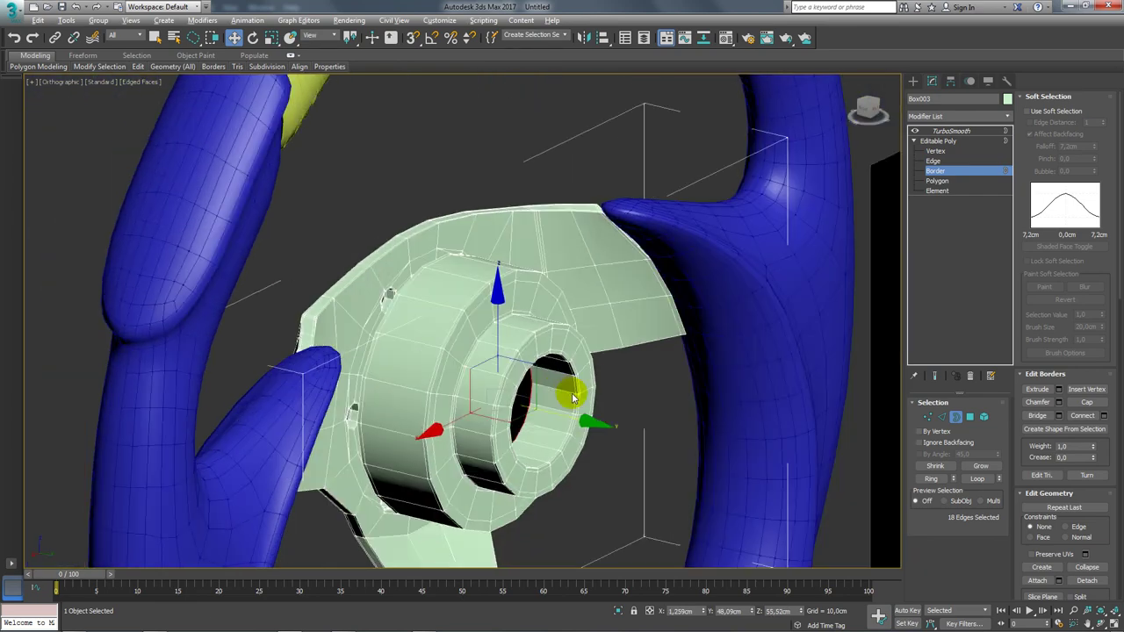
scroll(527, 397, "up", 3)
key("e")
key("w")
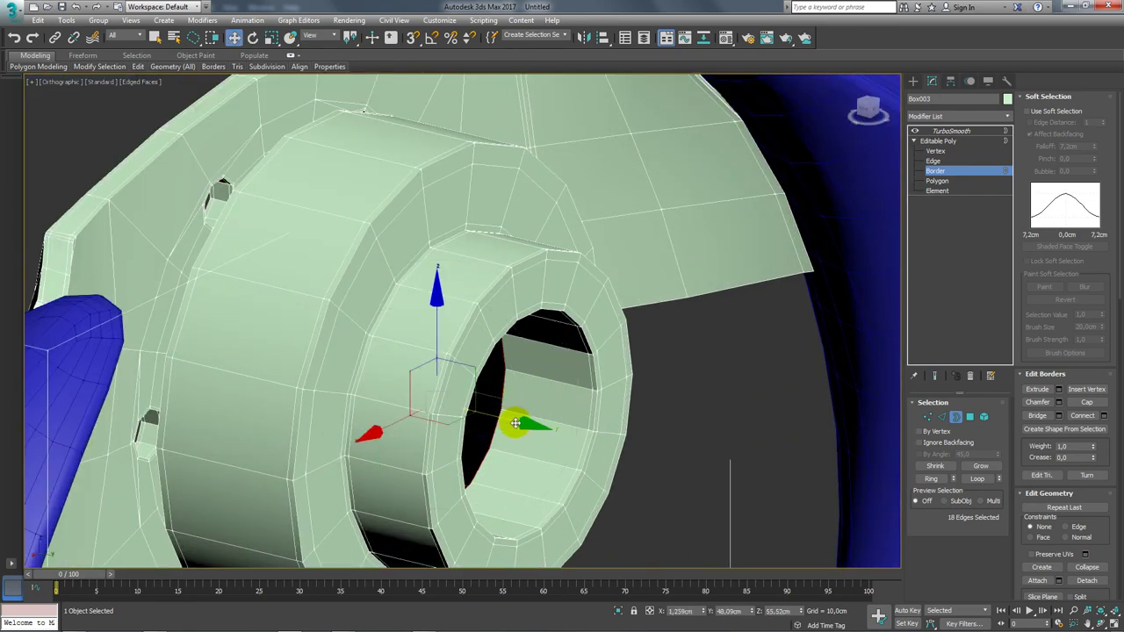
key("r")
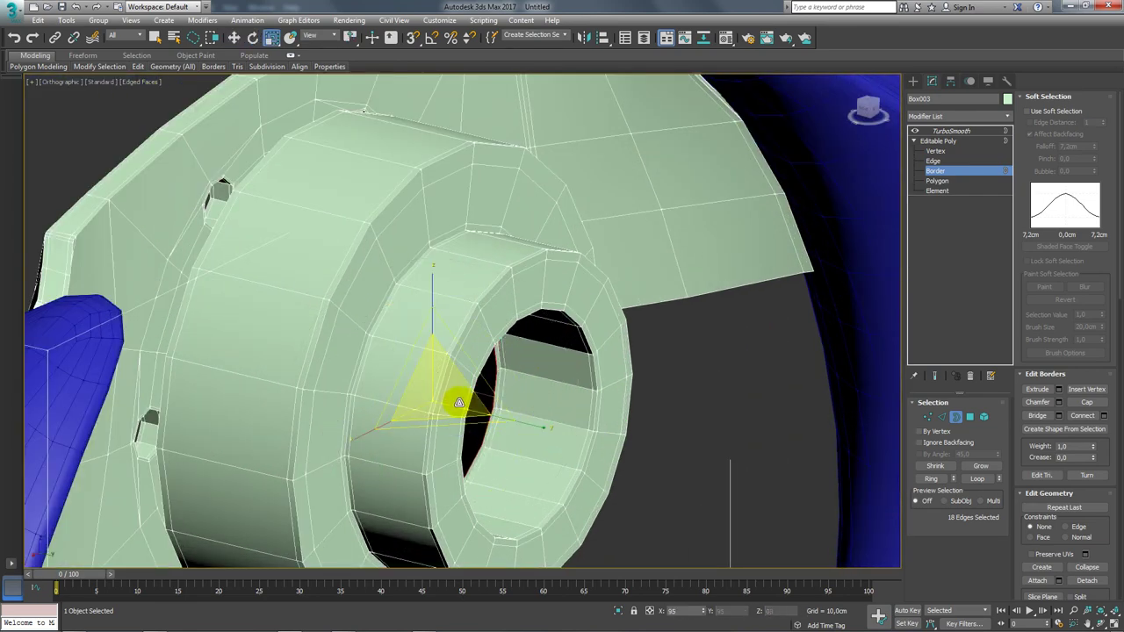
left_click_drag(458, 403, 492, 489)
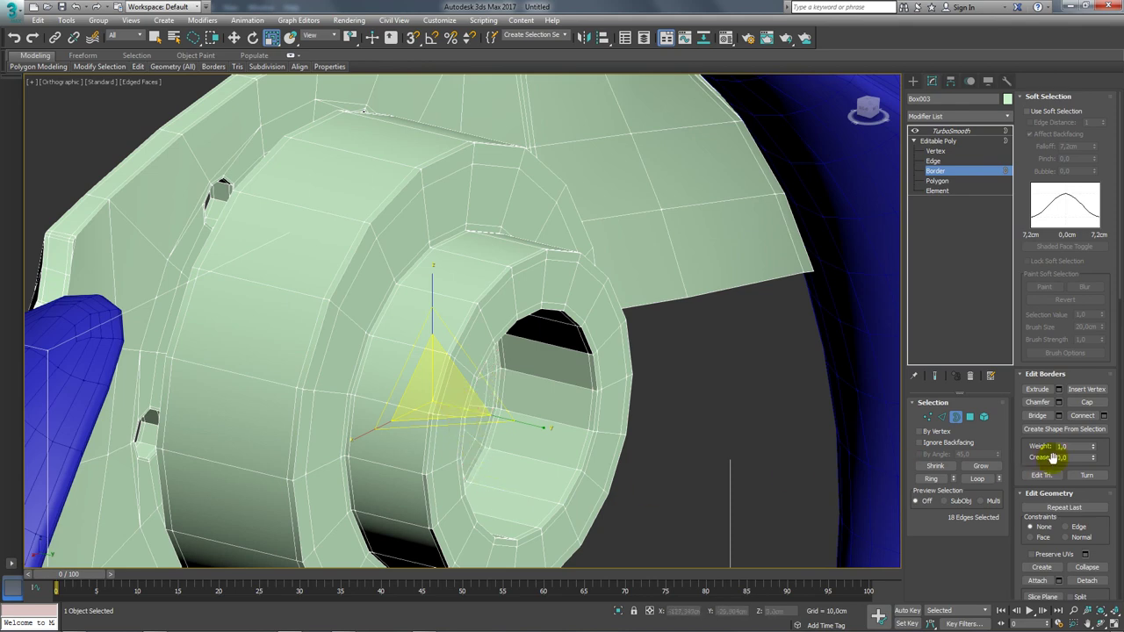
left_click_drag(1096, 515, 1096, 450)
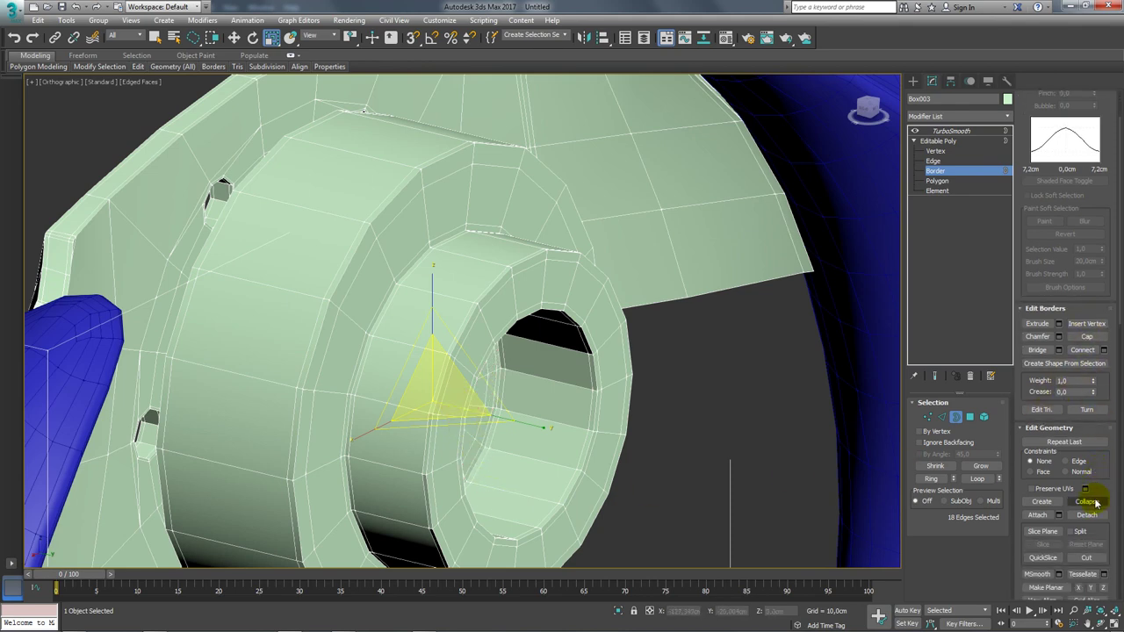
left_click(614, 330)
scroll(613, 330, "down", 3)
left_click(951, 131)
- Select all three wheel parts and set their object colour to black
scroll(615, 334, "down", 5)
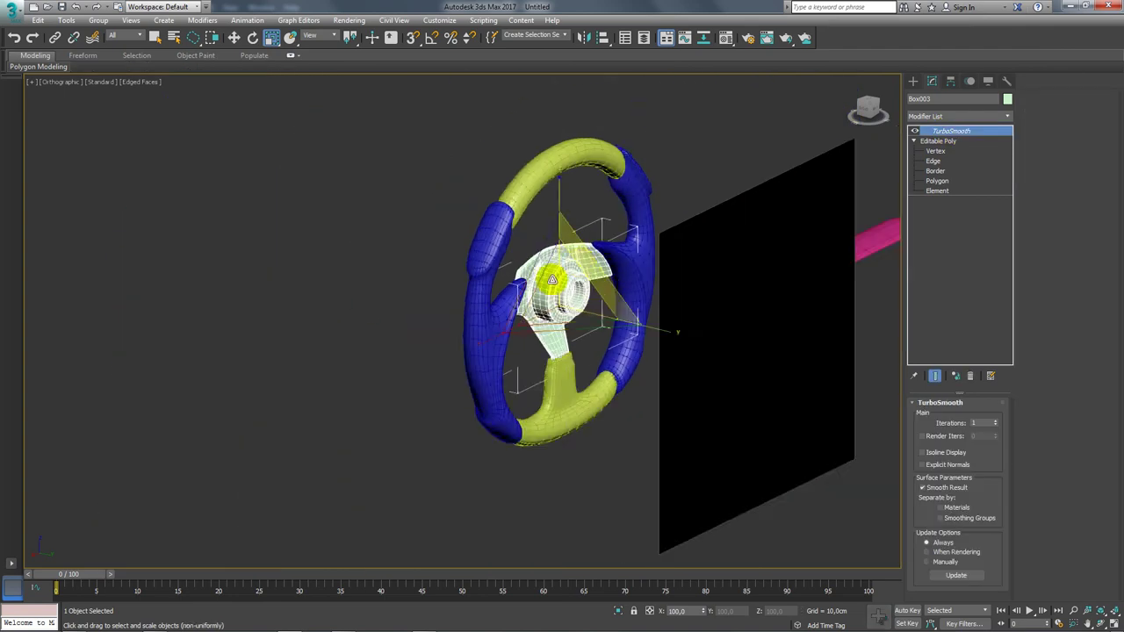
mouse_move(615, 333)
middle_mouse_down("alt")
mouse_move(753, 333)
mouse_move(753, 300)
middle_mouse_up("alt")
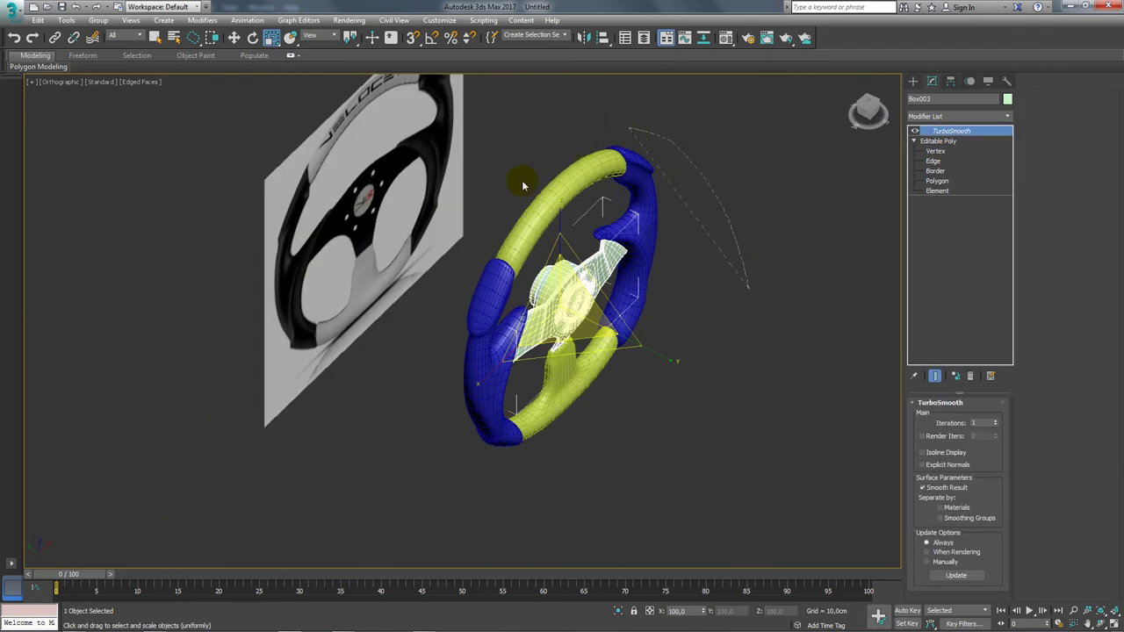
left_click_drag(522, 185, 468, 367)
left_click(1007, 98)
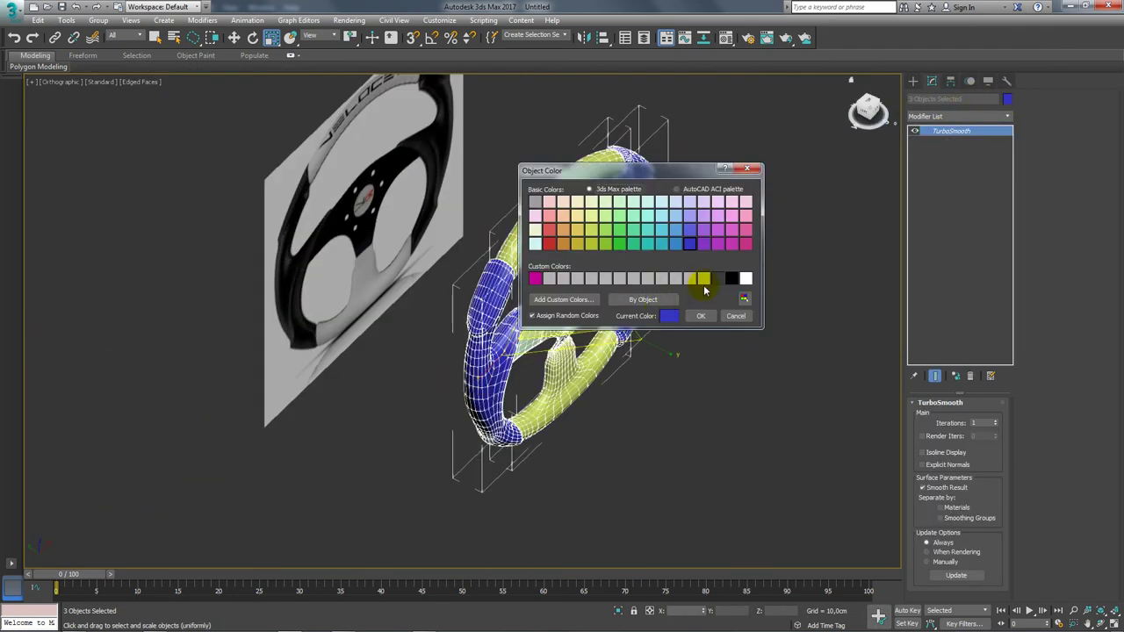
left_click(700, 317)
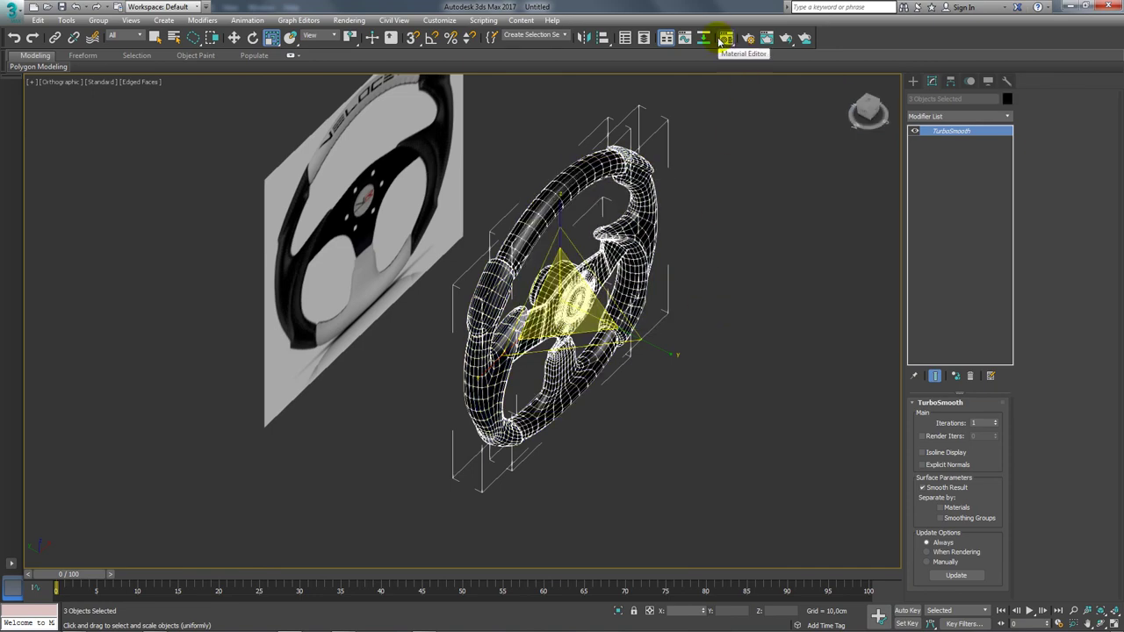
- Assign the default Standard material from the Material Editor to the wheel parts
left_click(724, 39)
left_click(662, 249)
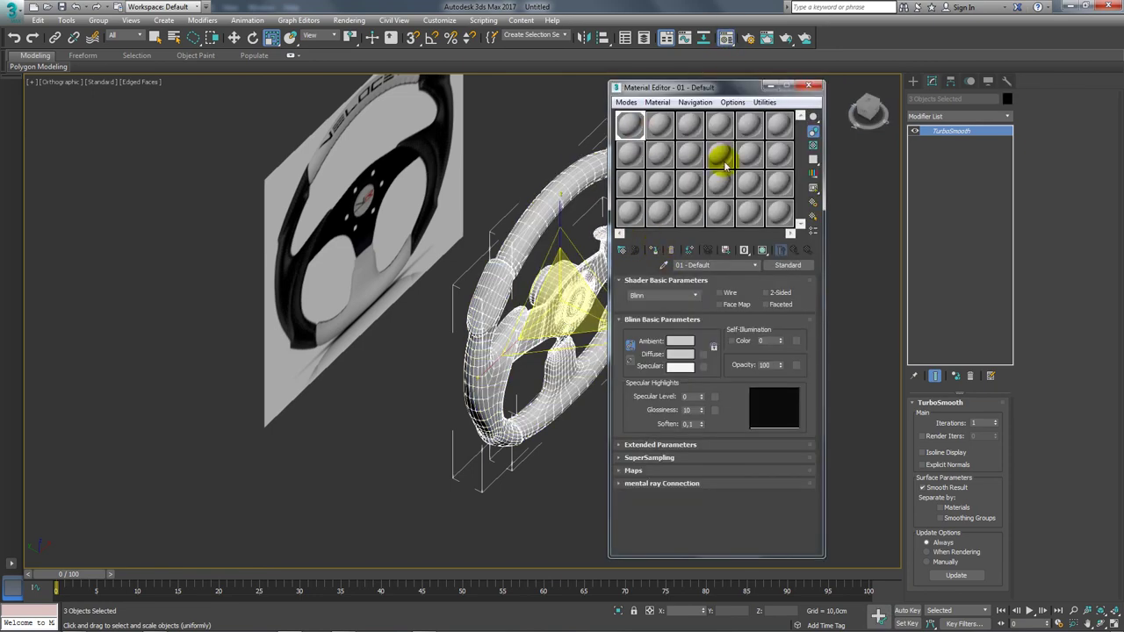
left_click(806, 85)
- Clear the selection, reframe the wheel from the front, and select the hub
left_click(768, 280)
mouse_move(768, 281)
middle_mouse_down("alt")
mouse_move(720, 301)
mouse_move(614, 271)
mouse_move(640, 369)
mouse_move(544, 316)
middle_mouse_up("alt")
scroll(544, 317, "down", 3)
mouse_move(495, 245)
middle_mouse_down("alt")
mouse_move(592, 414)
mouse_move(481, 360)
middle_mouse_up("alt")
scroll(494, 356, "up", 2)
scroll(447, 432, "up", 1)
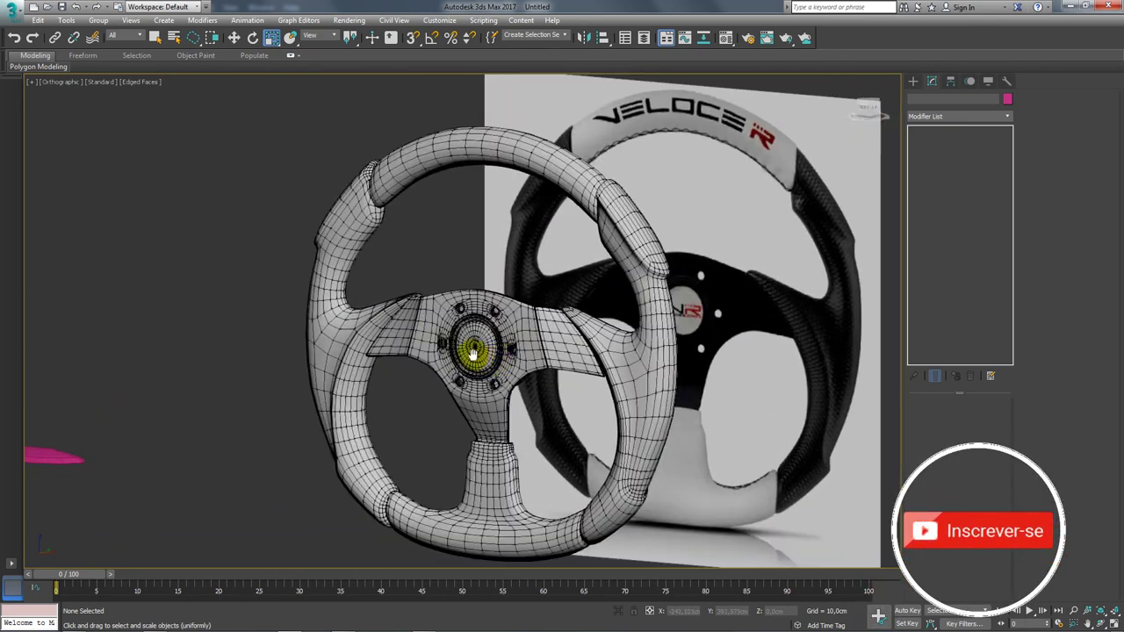
scroll(466, 414, "up", 1)
scroll(442, 394, "up", 3)
left_click(444, 334)
scroll(468, 328, "up", 1)
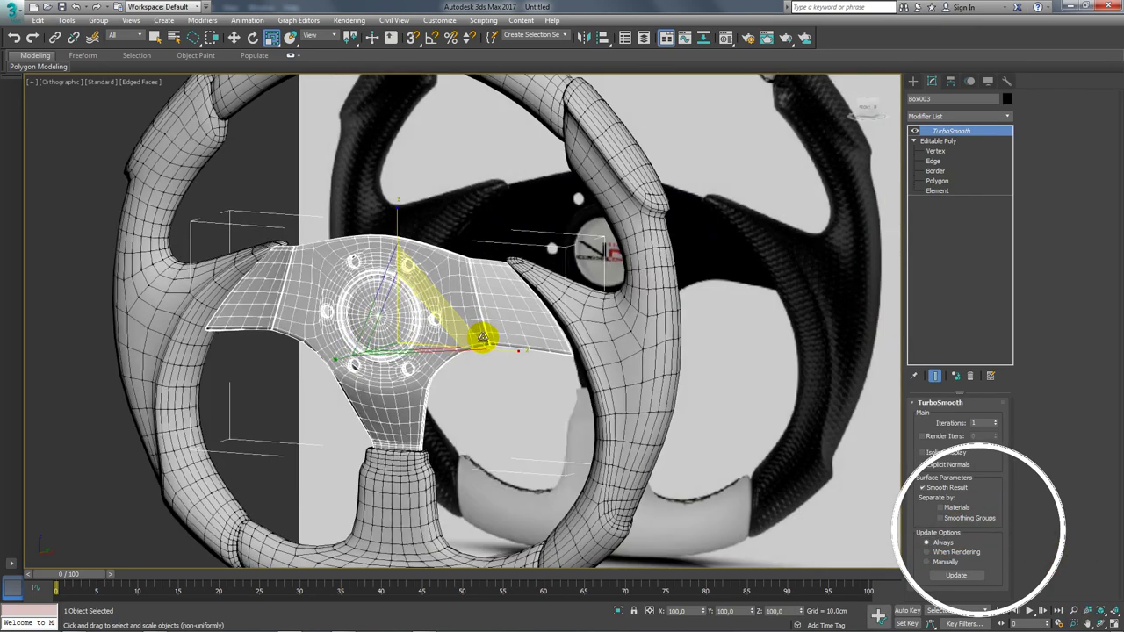
scroll(547, 341, "up", 2)
scroll(639, 348, "up", 2)
mouse_move(640, 349)
middle_mouse_down("alt")
mouse_move(647, 341)
mouse_move(592, 339)
mouse_move(665, 313)
mouse_move(660, 363)
mouse_move(676, 386)
middle_mouse_up("alt")
- At the hub's Vertex level, select the vertices at both spoke ends
left_click(935, 151)
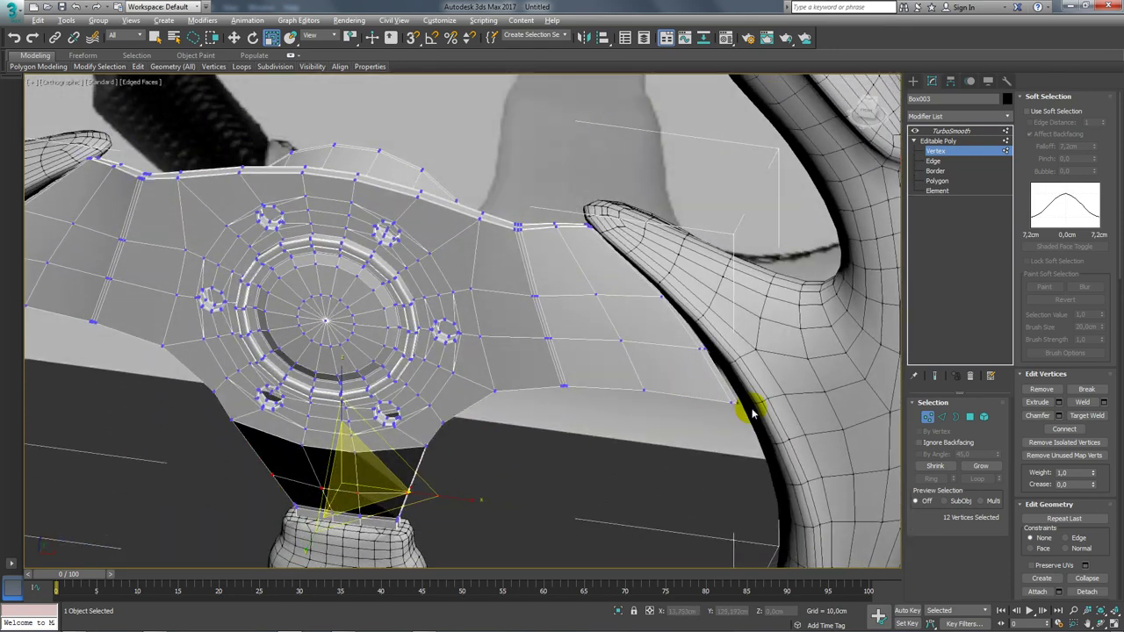
middle_click_drag(752, 413, 793, 386, "alt")
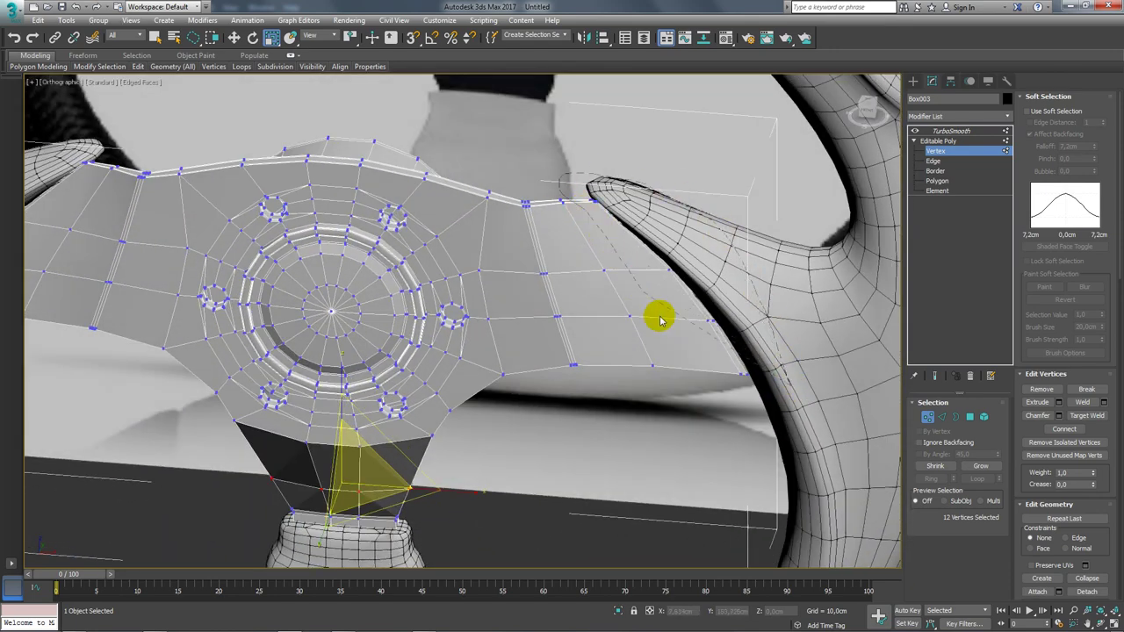
left_click_drag(660, 319, 753, 389)
mouse_move(753, 389)
middle_mouse_down("alt")
mouse_move(567, 334)
mouse_move(381, 324)
middle_mouse_up("alt")
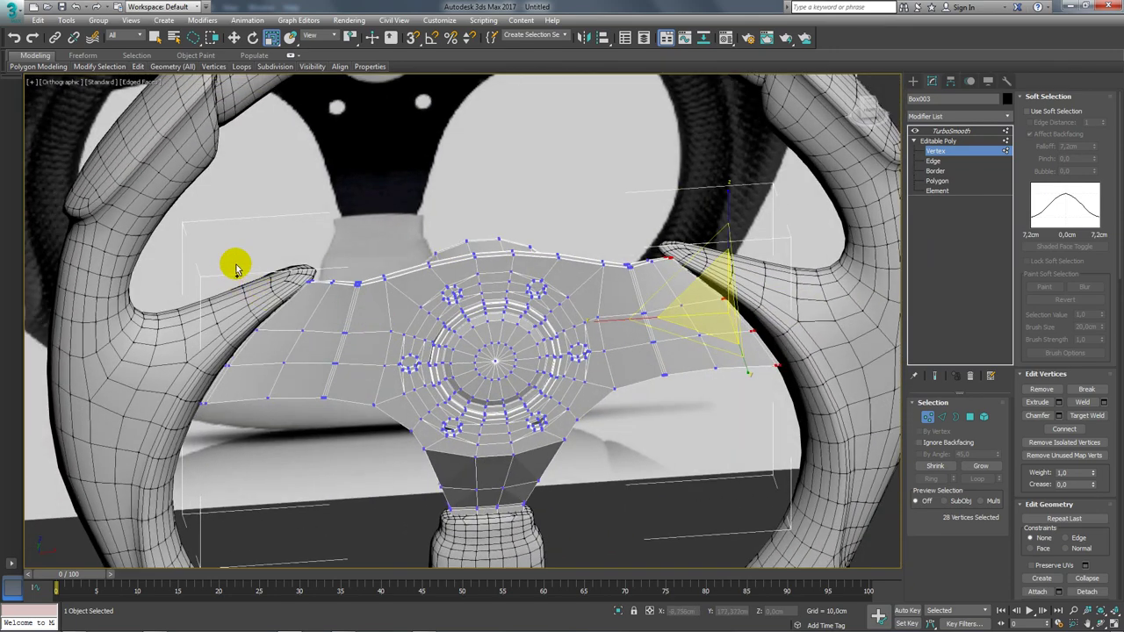
left_click_drag(112, 408, 111, 408, "ctrl")
mouse_move(112, 408)
middle_mouse_down("alt")
mouse_move(213, 376)
mouse_move(214, 364)
mouse_move(371, 356)
middle_mouse_up("alt")
- Scale the selected spoke-end vertices outward to 103% on X and exit vertex editing
key("e")
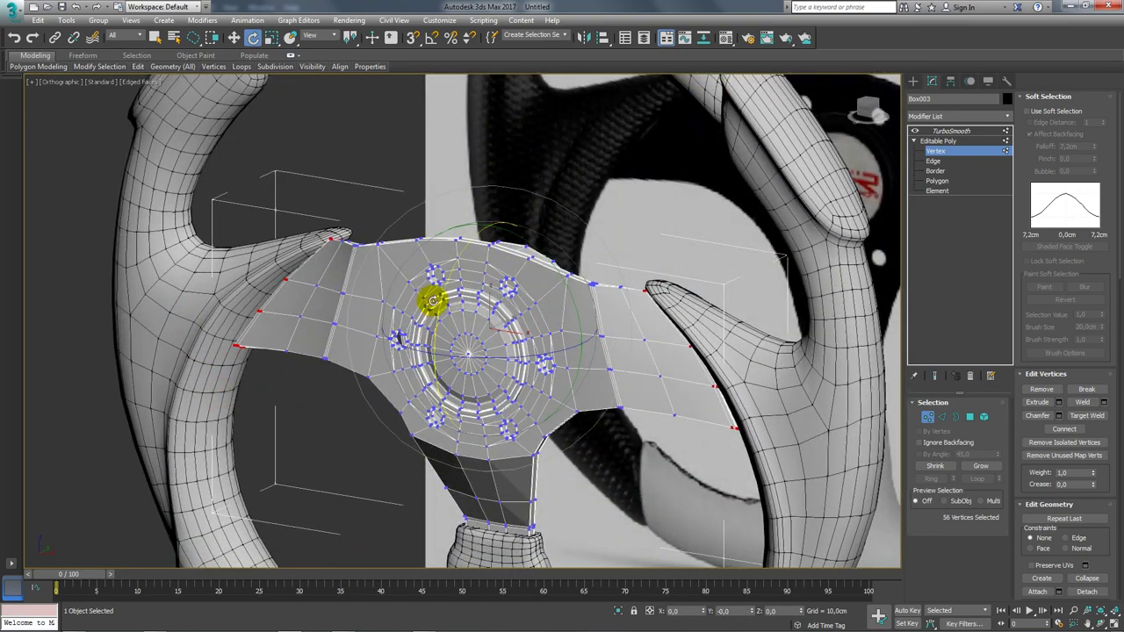
key("w")
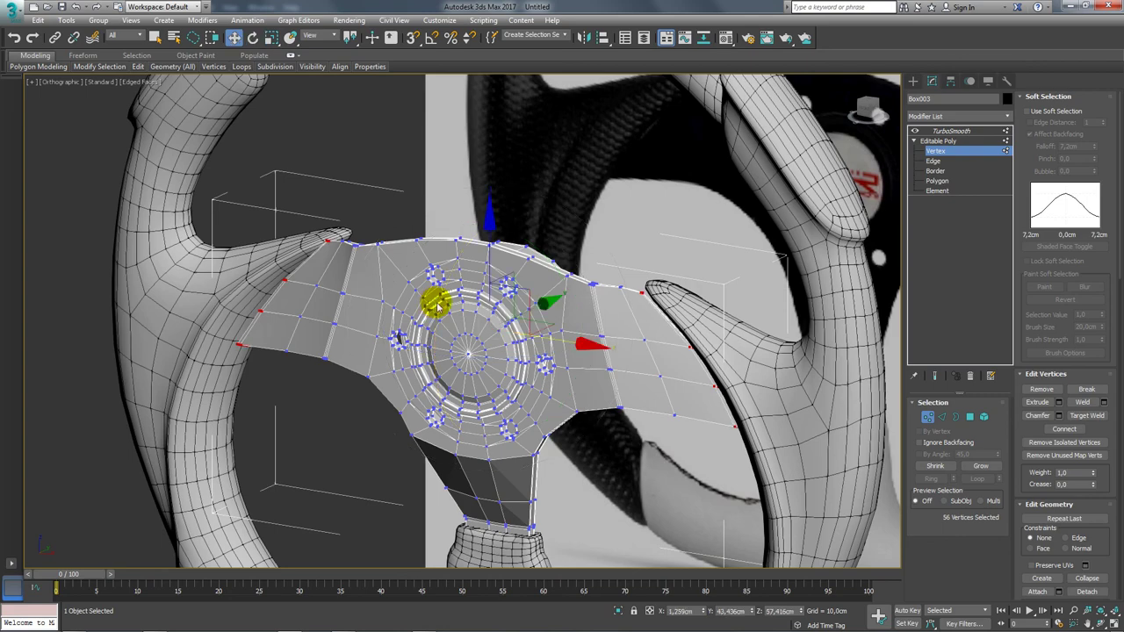
mouse_move(436, 299)
middle_mouse_down("alt")
mouse_move(572, 321)
mouse_move(582, 301)
mouse_move(577, 325)
mouse_move(609, 334)
middle_mouse_up("alt")
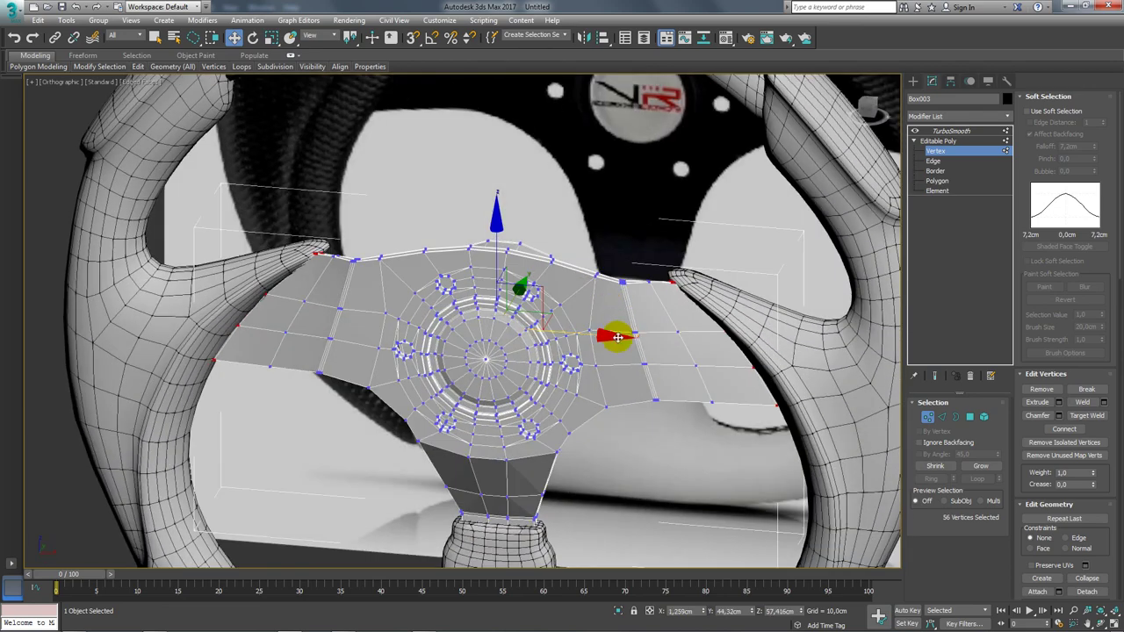
key("r")
left_click_drag(620, 336, 621, 337)
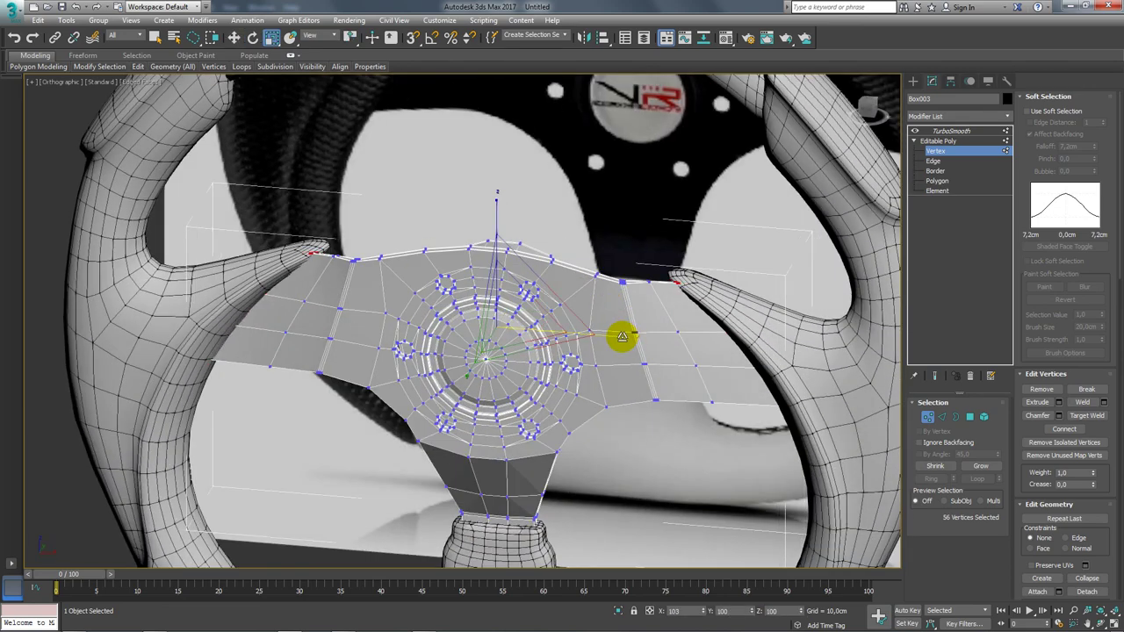
key("1")
middle_click_drag(620, 337, 366, 314, "alt")
- On Box001's Editable Poly at Vertex level, select both grip-tip vertex groups
left_click(314, 231)
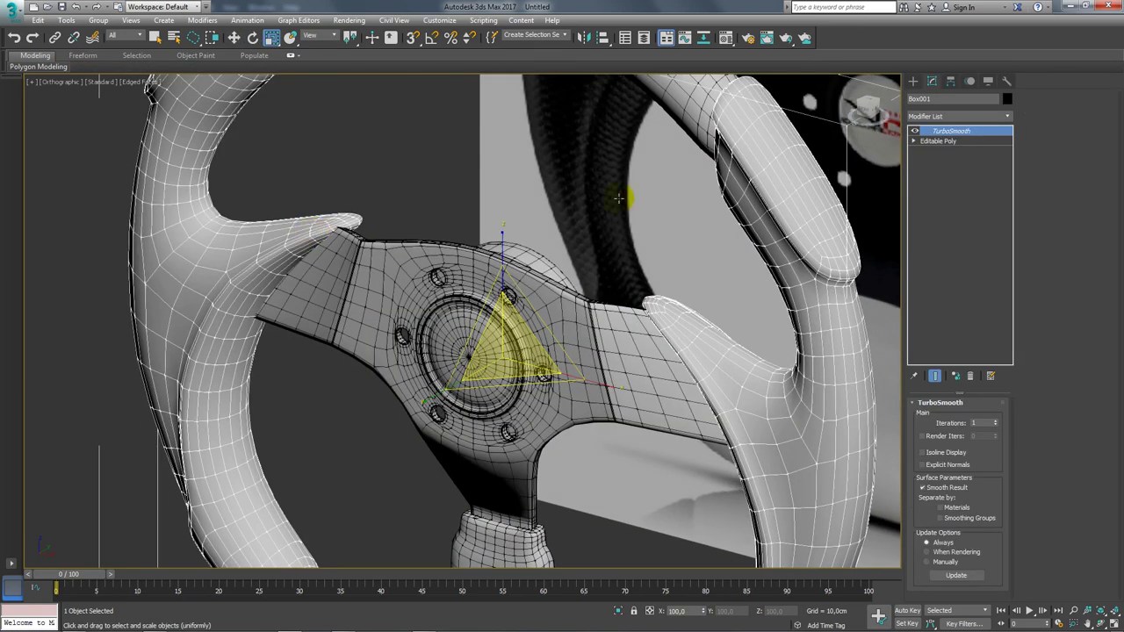
left_click(937, 143)
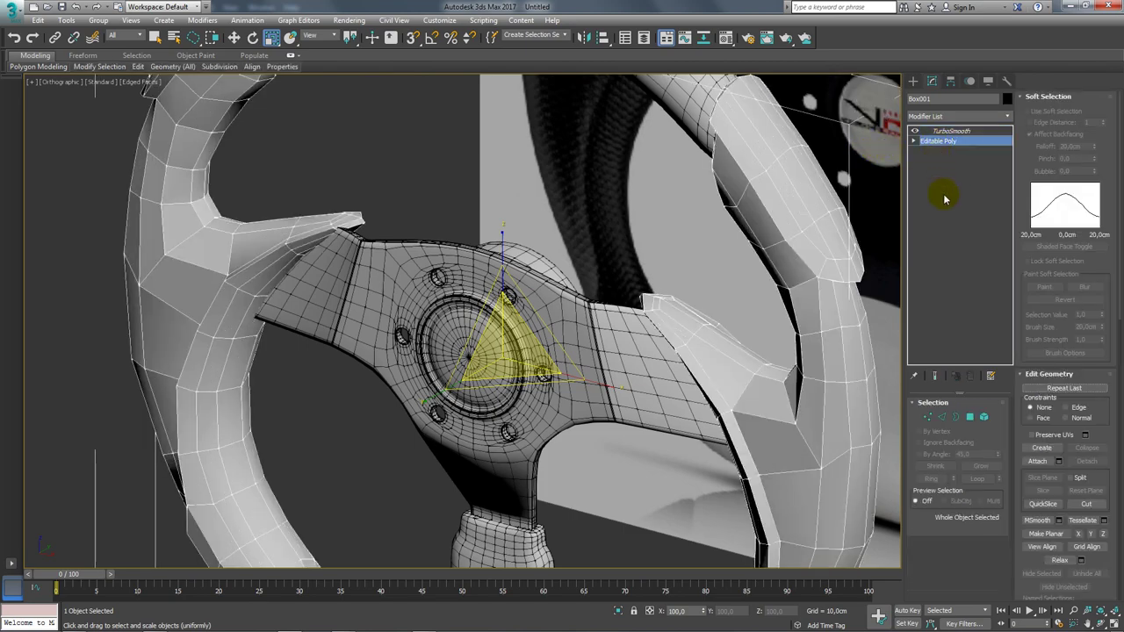
left_click(922, 416)
mouse_move(562, 316)
middle_mouse_down("alt")
mouse_move(311, 231)
mouse_move(401, 217)
middle_mouse_up("alt")
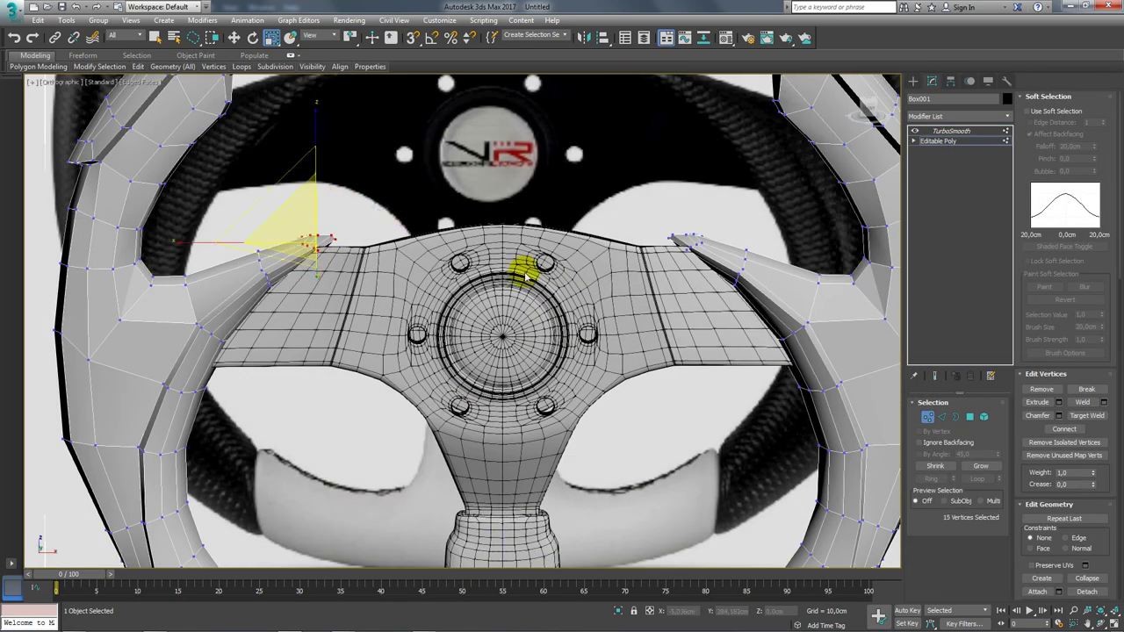
left_click_drag(716, 259, 712, 260, "ctrl")
mouse_move(713, 261)
middle_mouse_down("alt")
mouse_move(607, 256)
mouse_move(740, 308)
mouse_move(1116, 178)
middle_mouse_up("alt")
- With Soft Selection on, nudge the grip-tip vertices toward the hub, then disable Soft Selection
left_click(1045, 112)
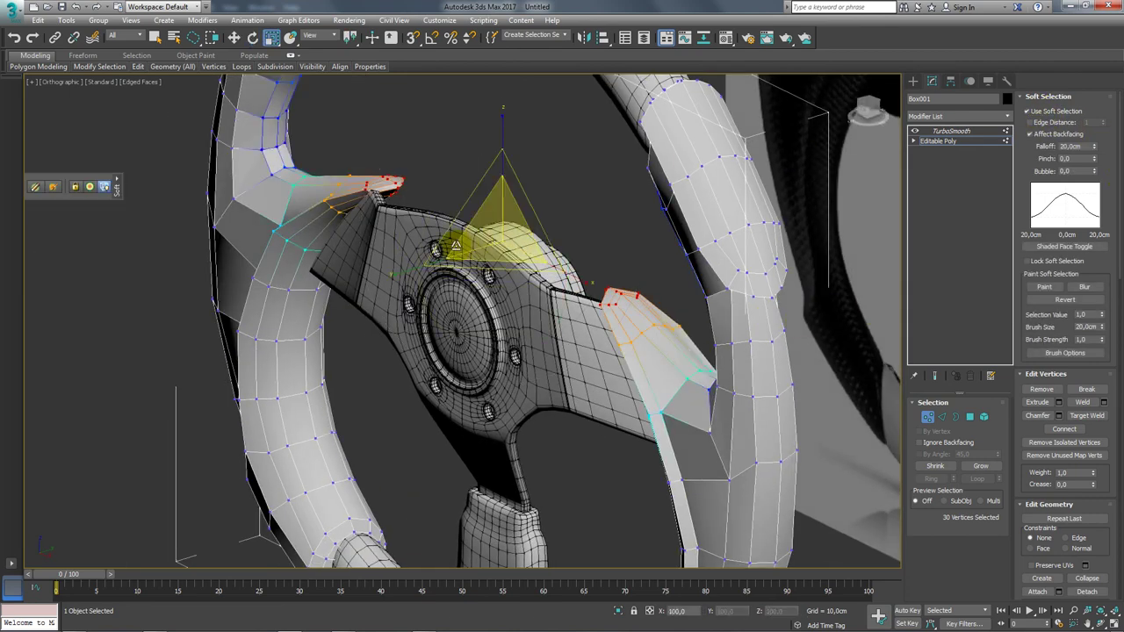
key("w")
mouse_move(585, 233)
left_mouse_down()
mouse_move(569, 221)
mouse_move(550, 227)
left_mouse_up()
left_click(1029, 111)
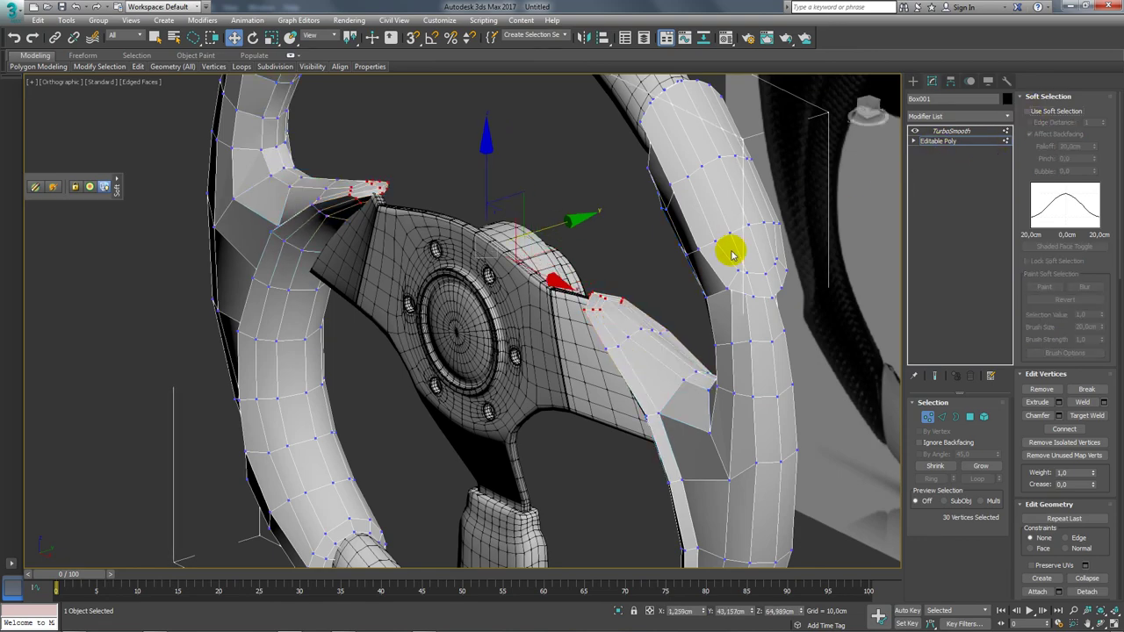